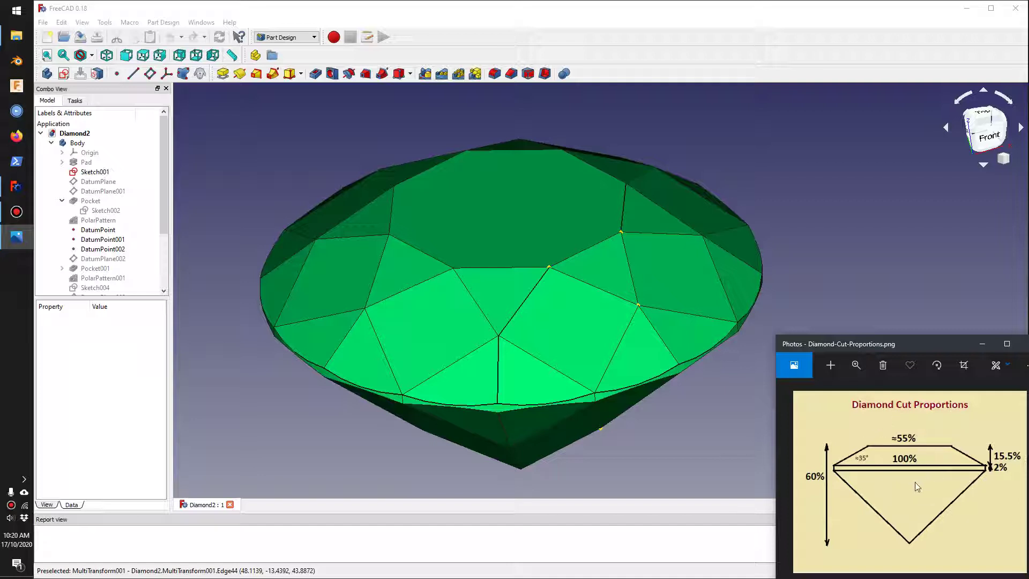
- Create a new empty document and set it to the Part Design workbench
left_click(690, 410)
middle_click_drag(684, 413, 616, 375)
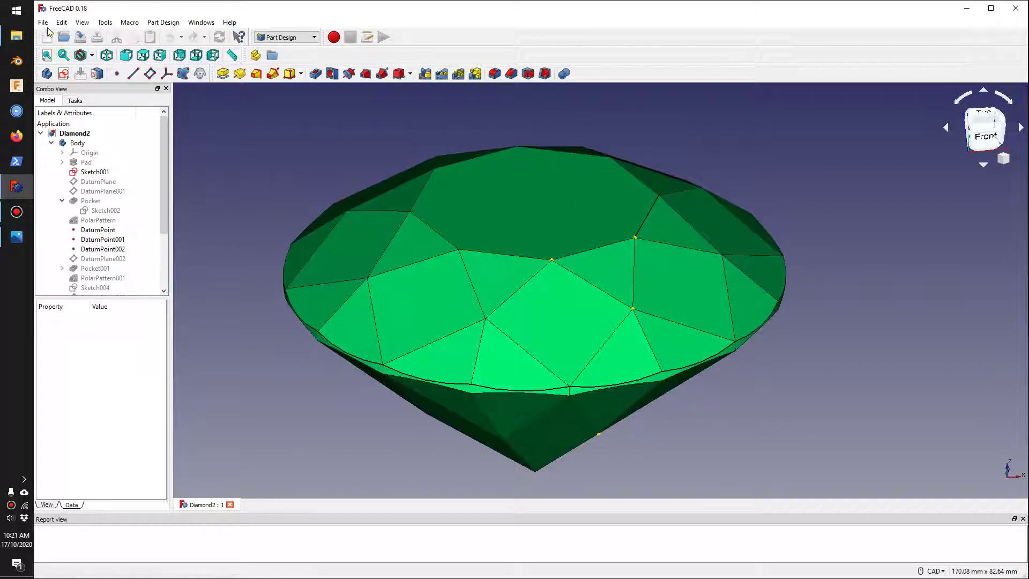
left_click(43, 22)
key("Escape")
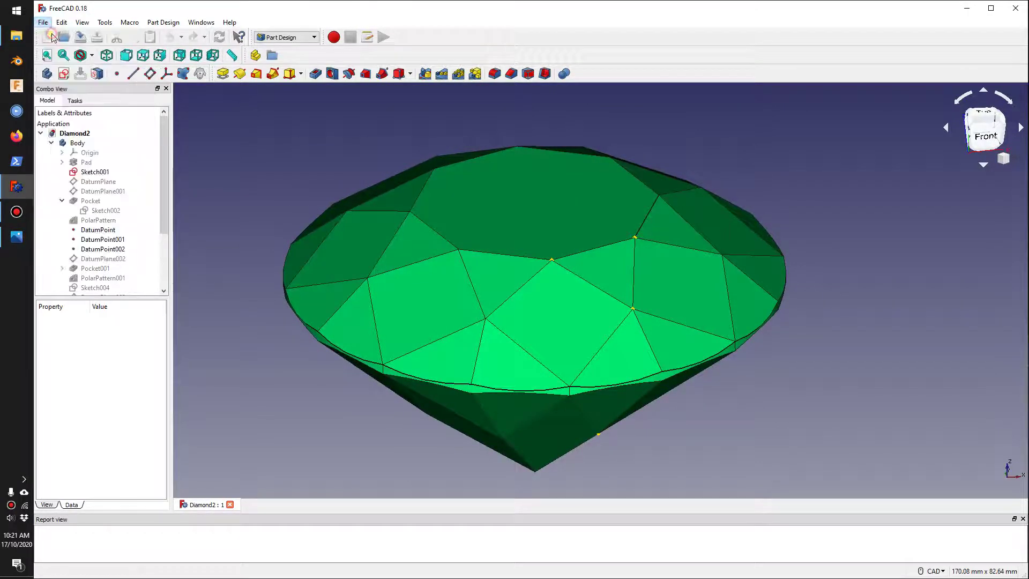
left_click(51, 36)
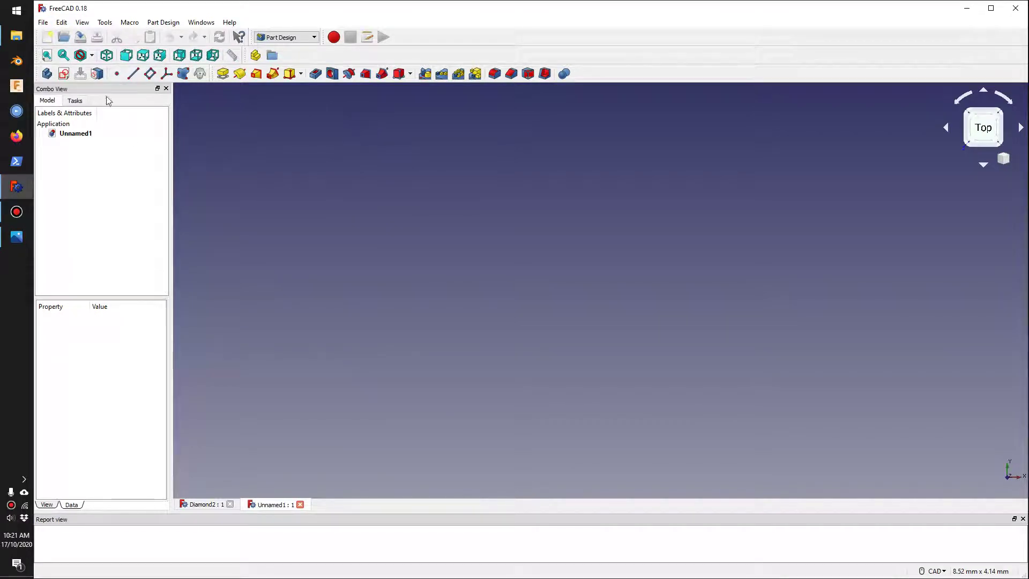
left_click(297, 38)
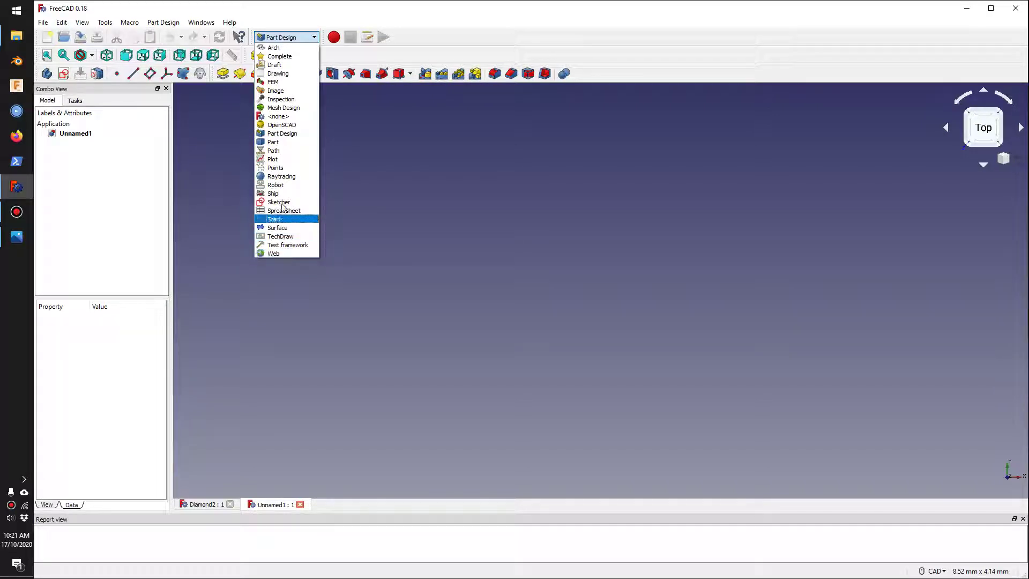
left_click(285, 134)
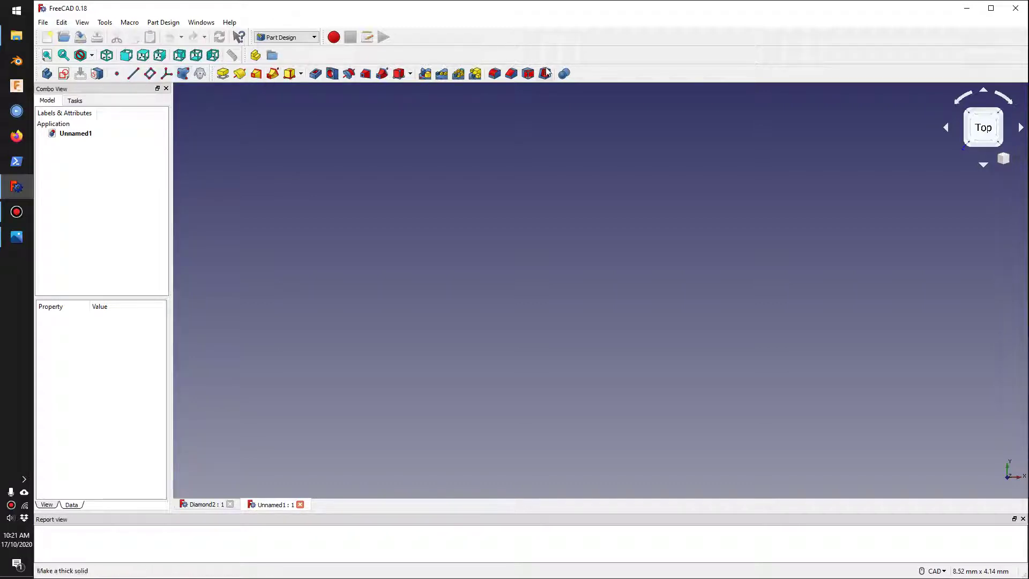
- Start a new sketch on the XY base plane
left_click(63, 77)
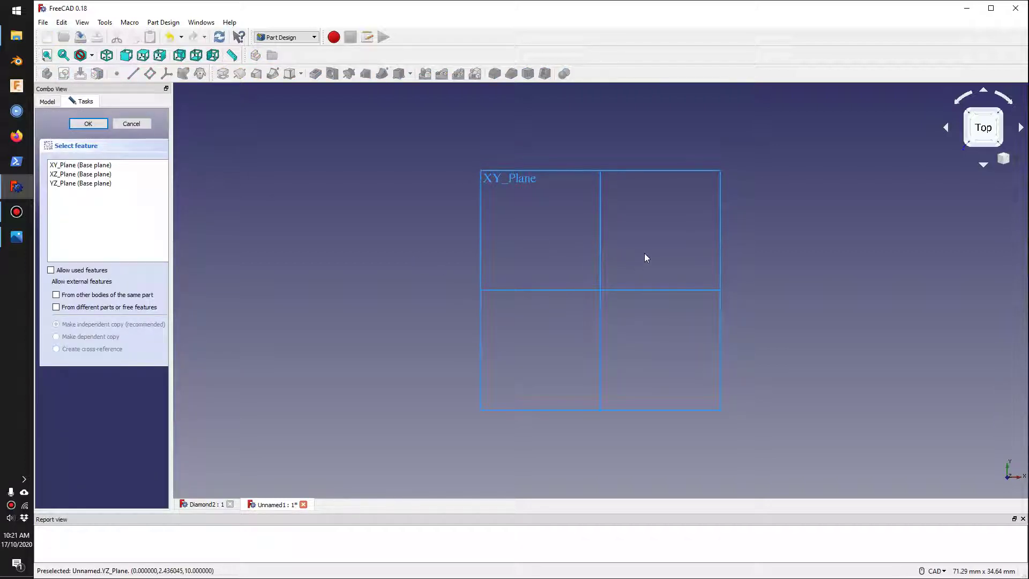
mouse_move(646, 255)
middle_mouse_down()
mouse_move(646, 287)
mouse_move(618, 295)
mouse_move(656, 283)
mouse_move(616, 294)
mouse_move(617, 284)
mouse_move(654, 272)
middle_mouse_up()
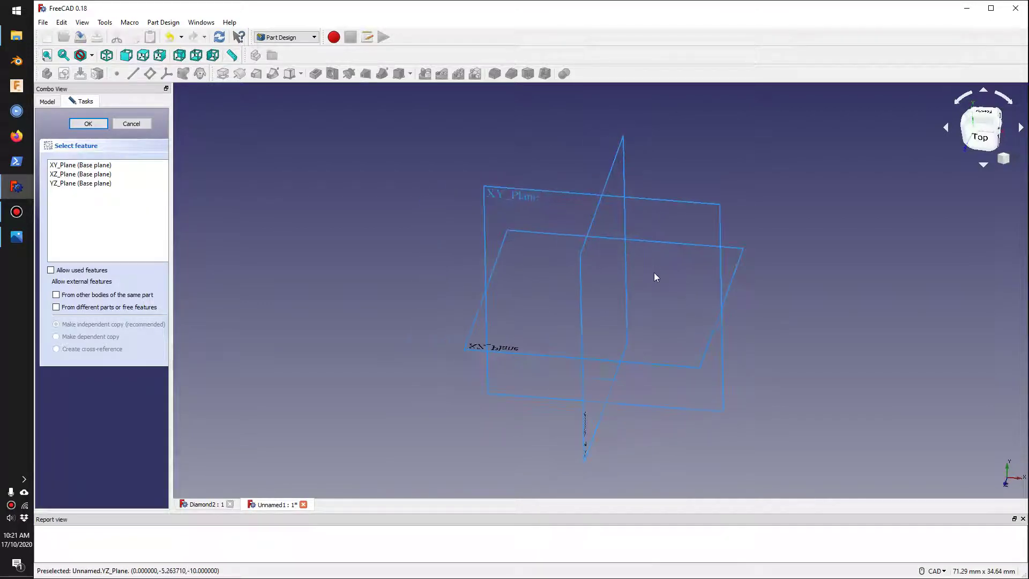
left_click(466, 339)
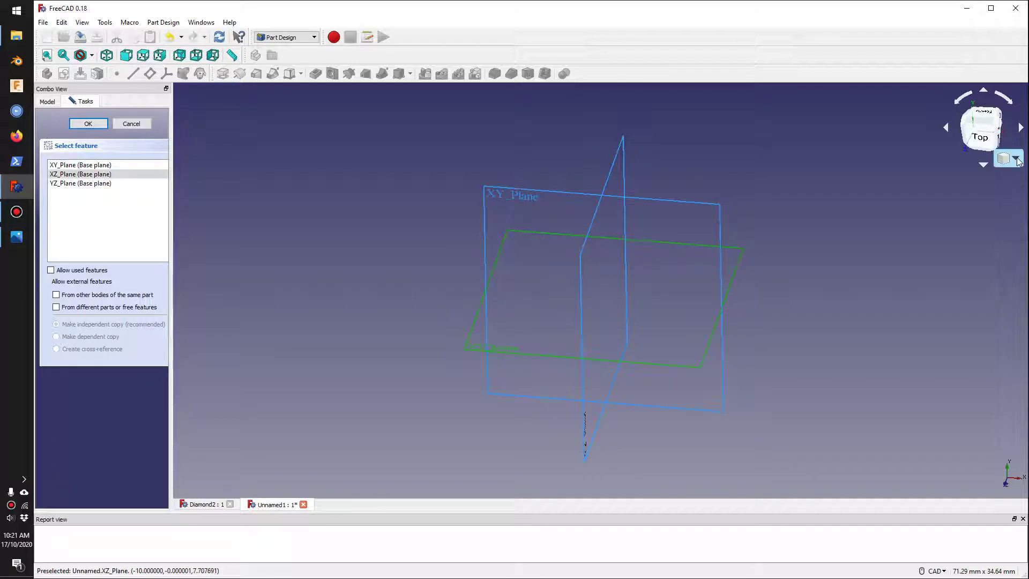
middle_click_drag(636, 266, 481, 253)
middle_click_drag(659, 336, 735, 364)
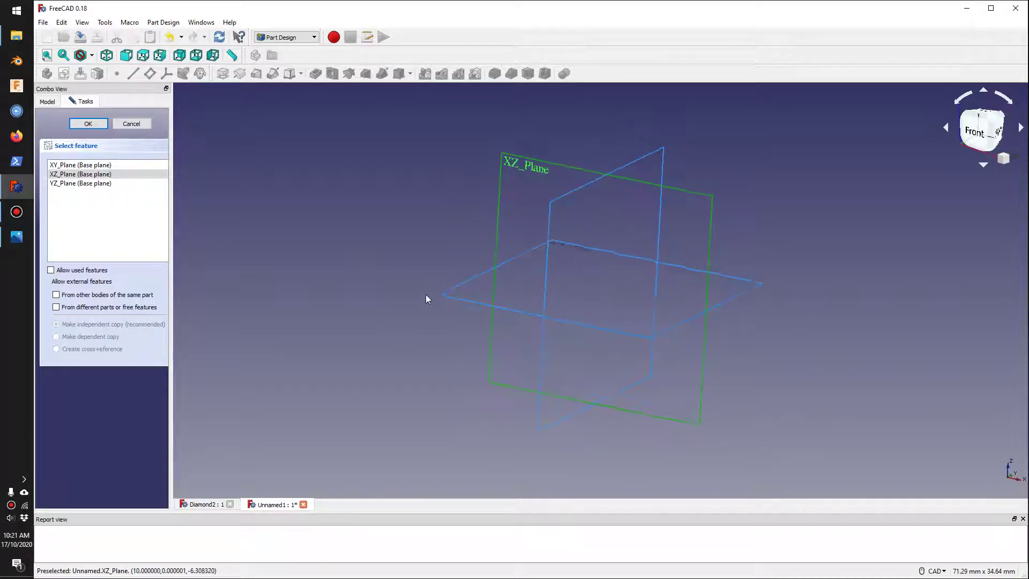
left_click(450, 296)
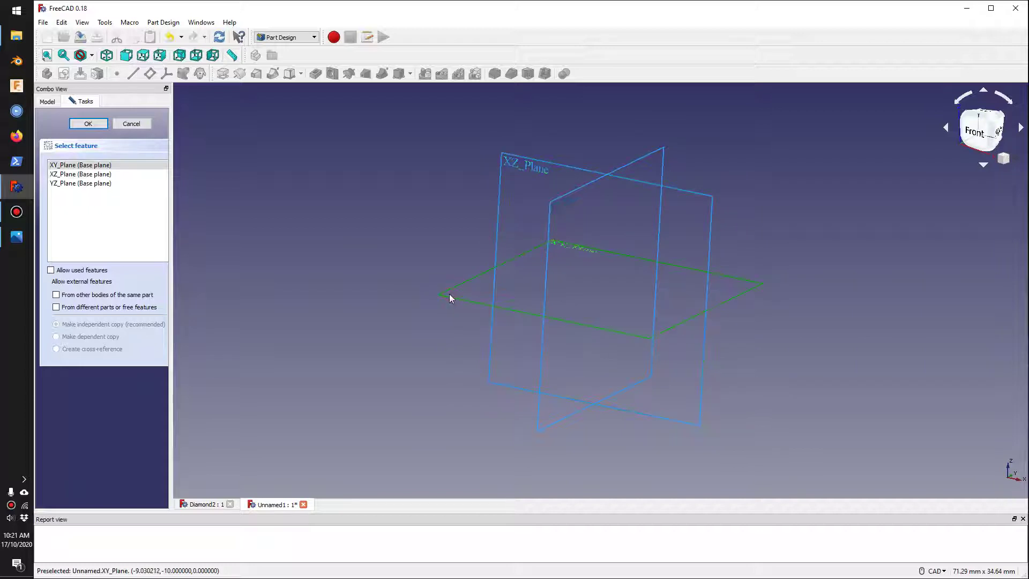
left_click(88, 124)
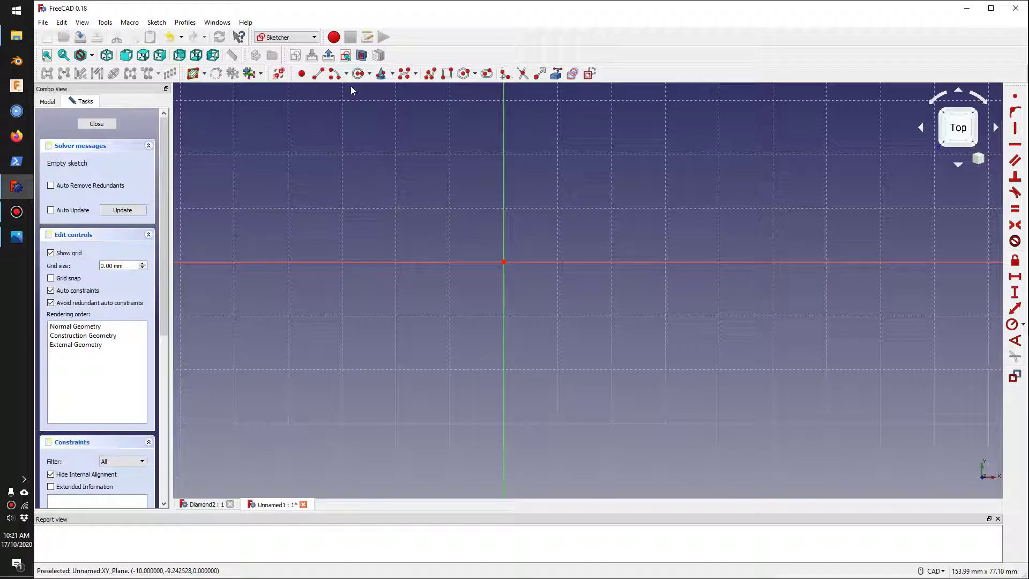
- Sketch a circle about 21 mm in radius and constrain its centre coincident with the origin
left_click(358, 74)
left_click(455, 231)
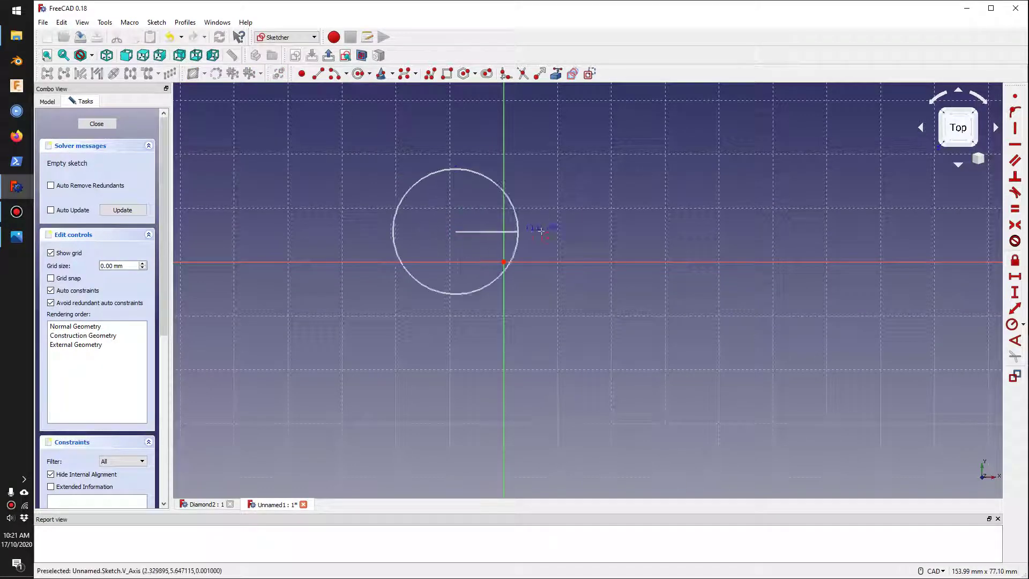
left_click(570, 231)
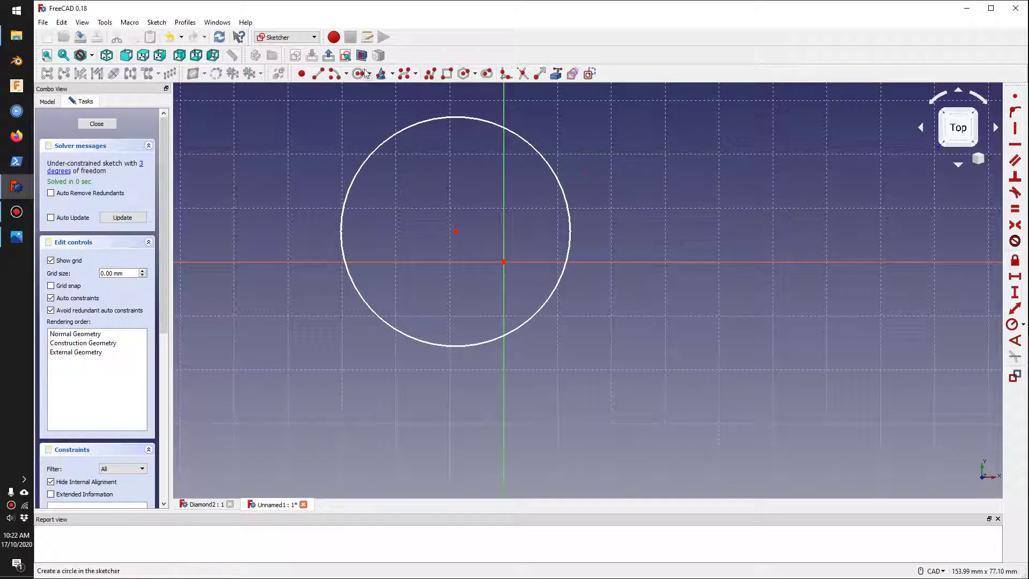
left_click(1017, 98)
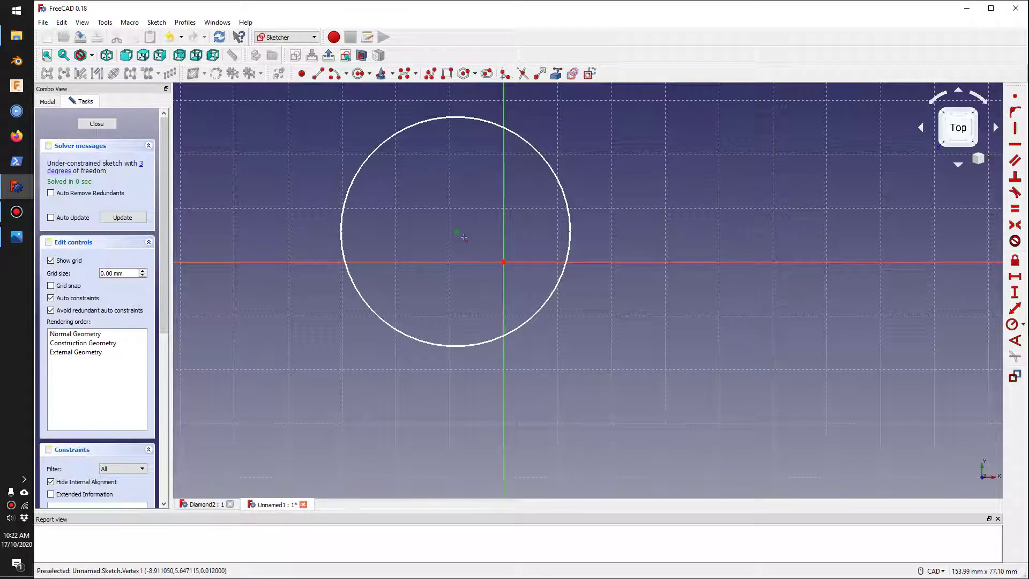
left_click(462, 236)
left_click(504, 262)
scroll(507, 261, "down", 3)
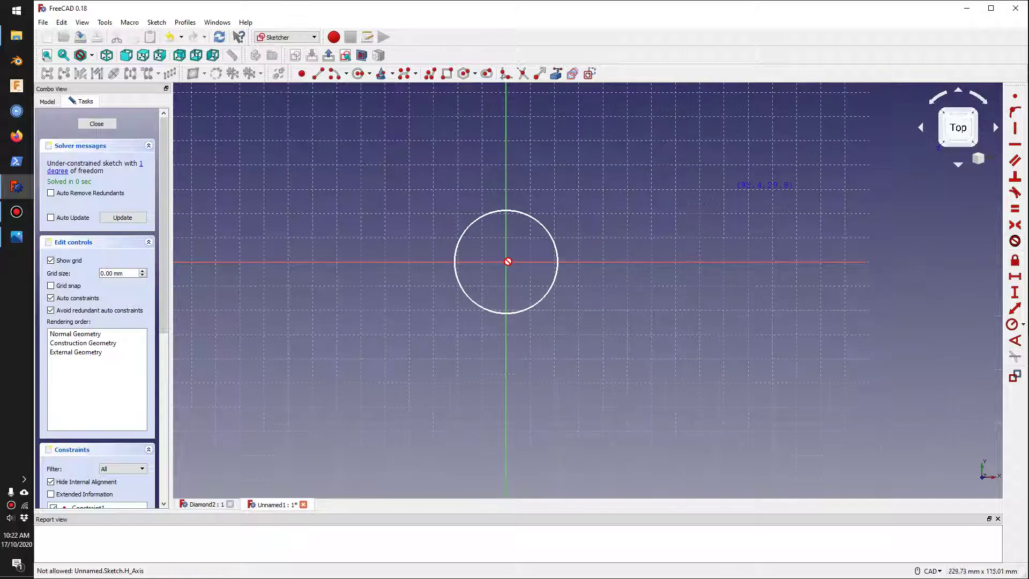
scroll(508, 262, "up", 4)
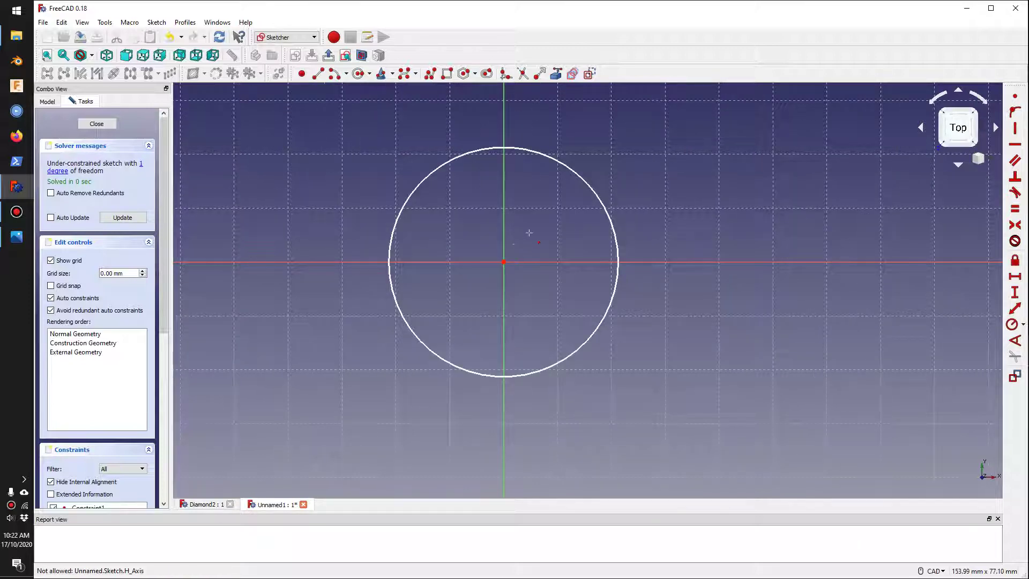
right_click(530, 232)
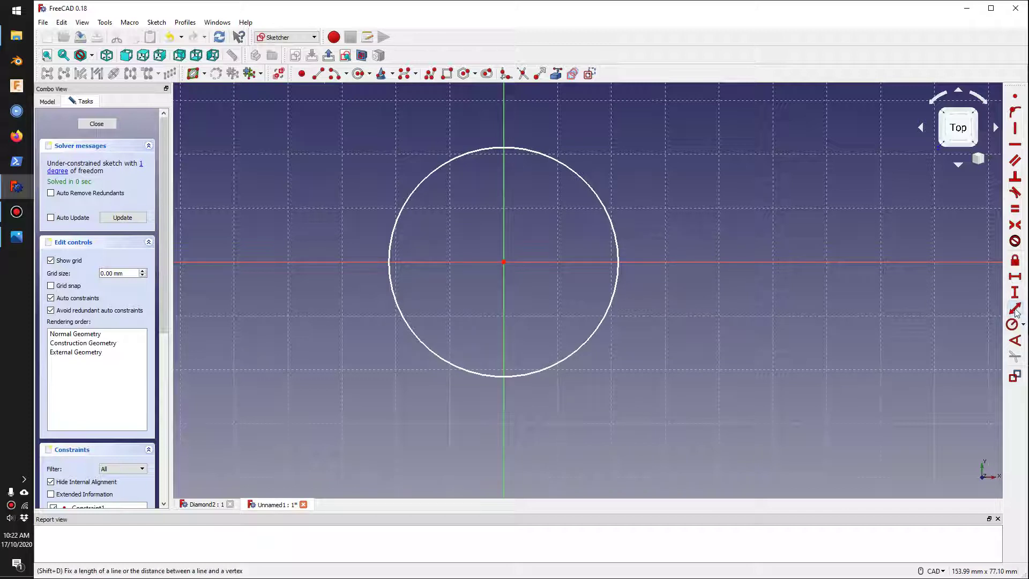
- Constrain the circle's radius to 50 mm, move the dimension label outside the circle, and close the sketch
left_click(1015, 324)
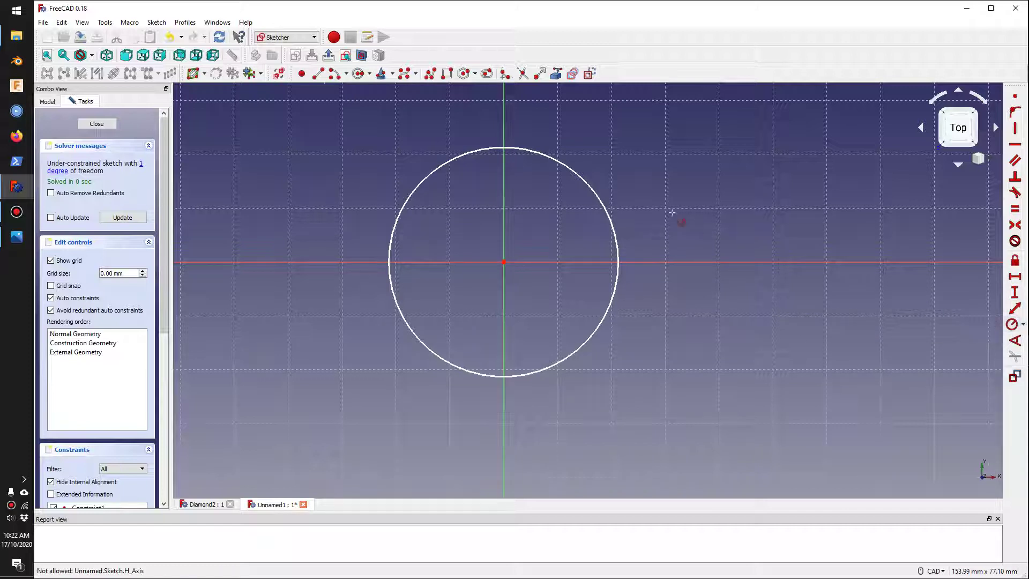
left_click(609, 214)
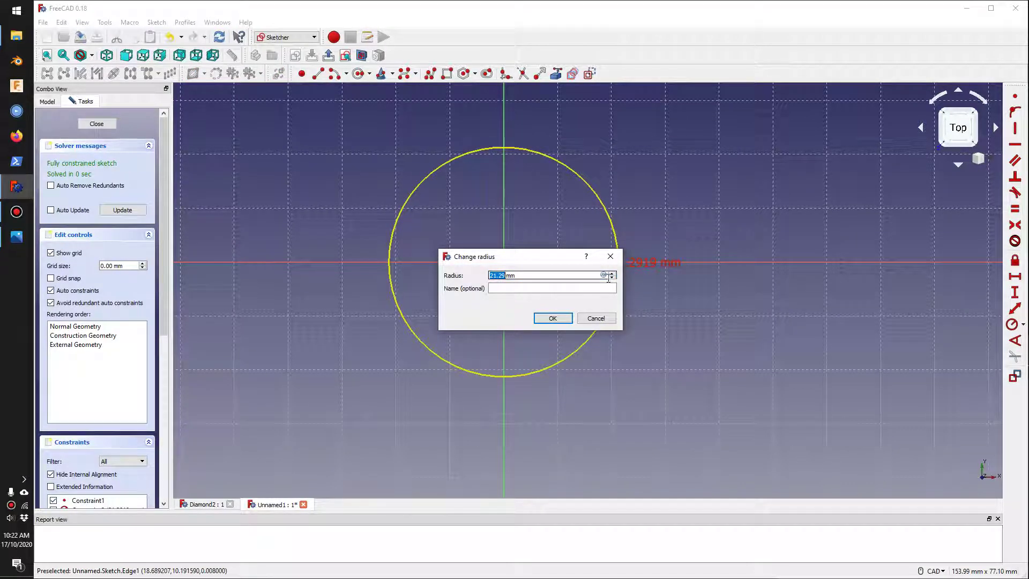
type("2")
type("50")
key("Return")
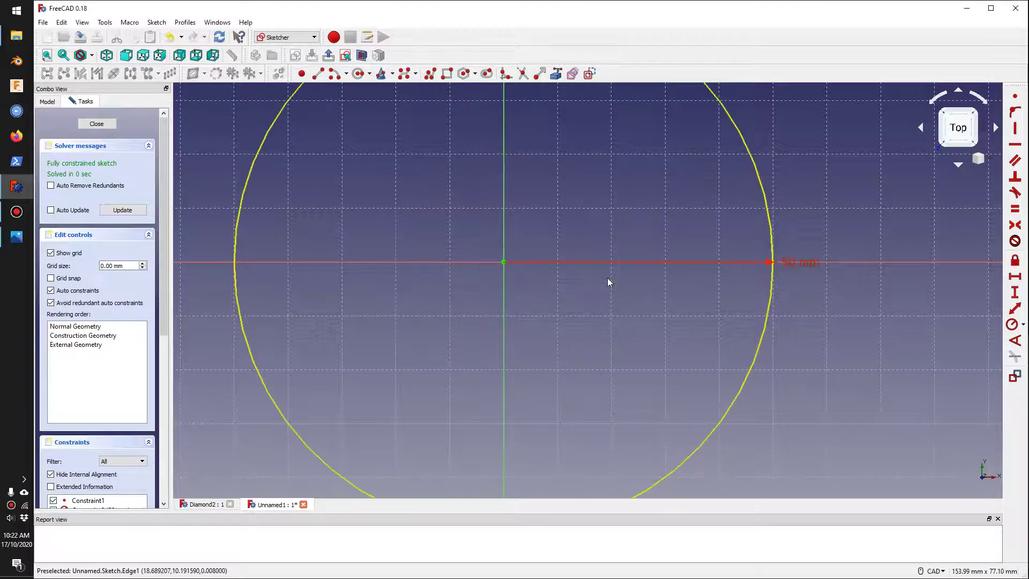
scroll(590, 280, "down", 5)
scroll(604, 279, "up", 2)
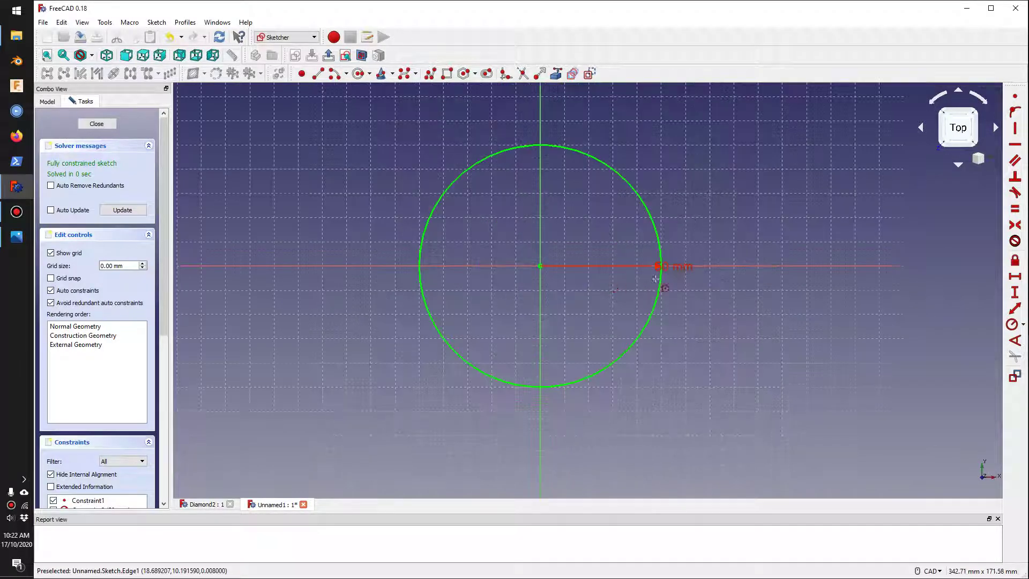
left_click_drag(666, 268, 706, 225)
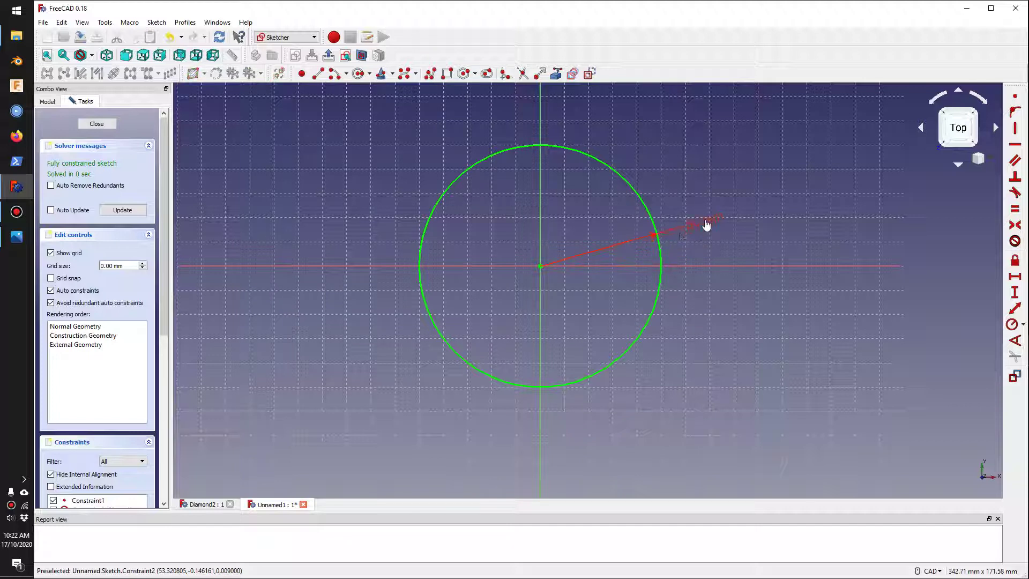
left_click(97, 123)
scroll(404, 258, "down", 4)
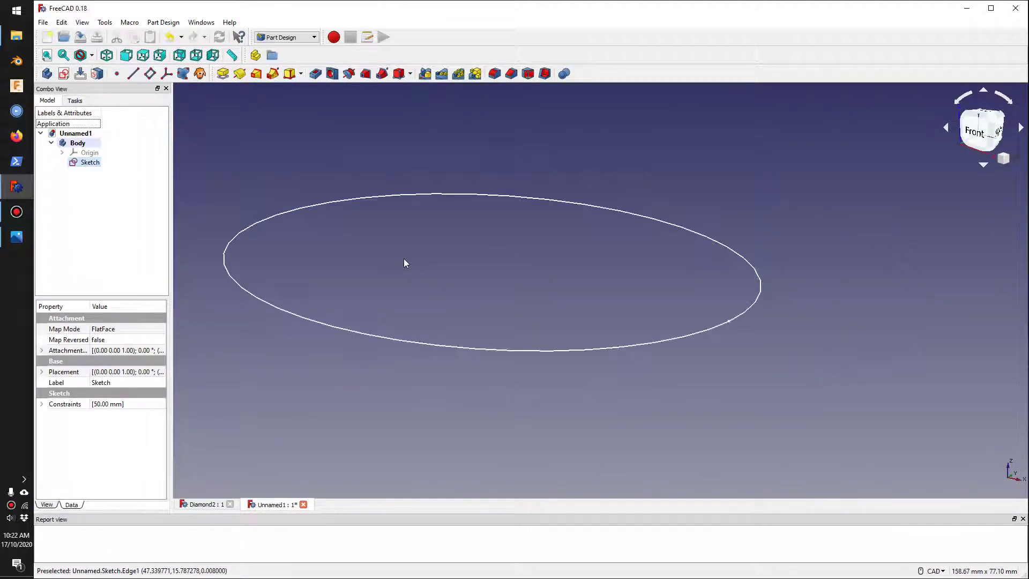
- Pad the circle sketch to a length of 60 mm
left_click(221, 75)
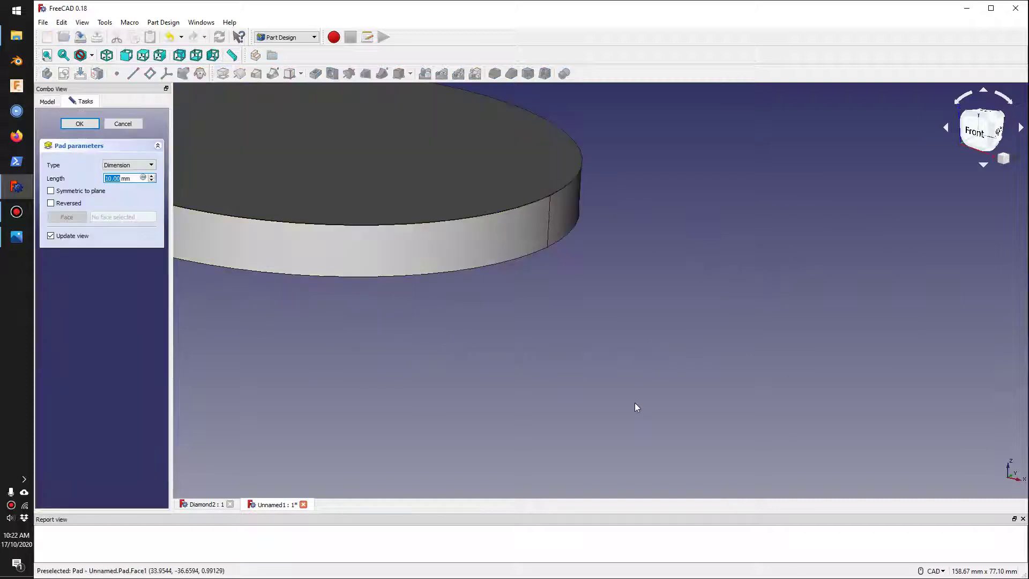
scroll(636, 407, "down", 4)
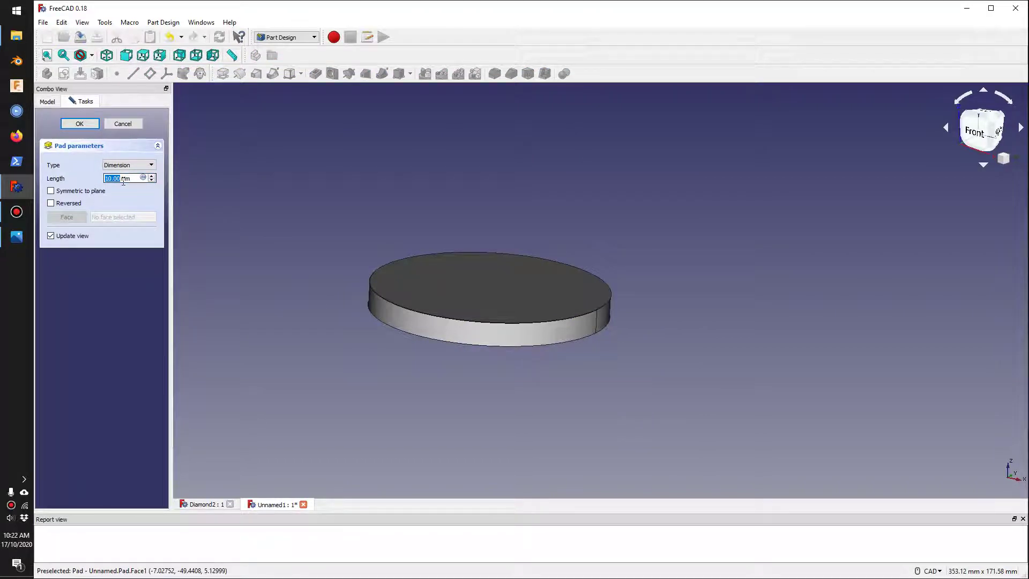
type("60")
key("Return")
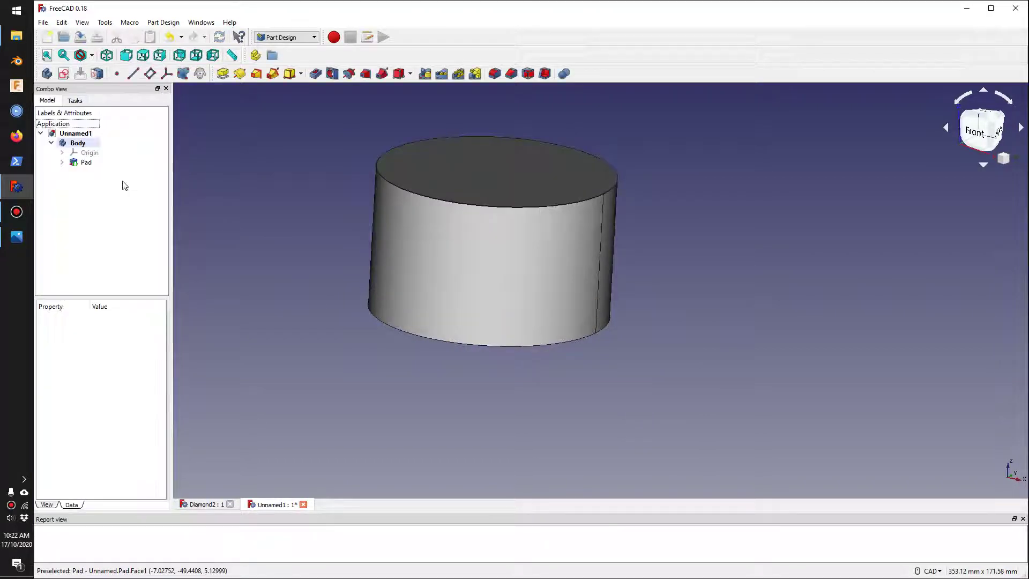
- Make the body's origin planes and axes visible around the padded cylinder
left_click(87, 154)
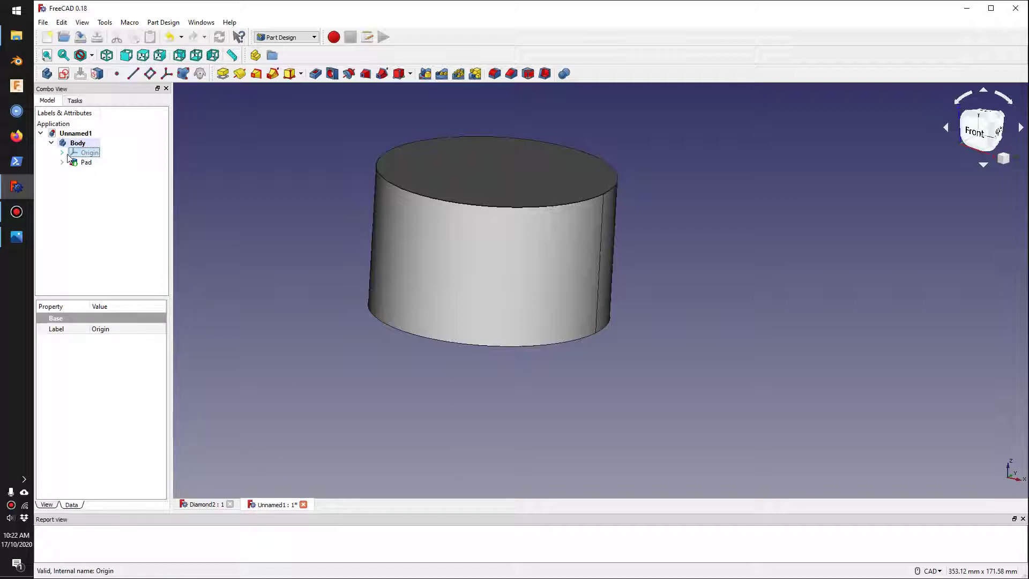
left_click(62, 153)
left_click(63, 153)
key("space")
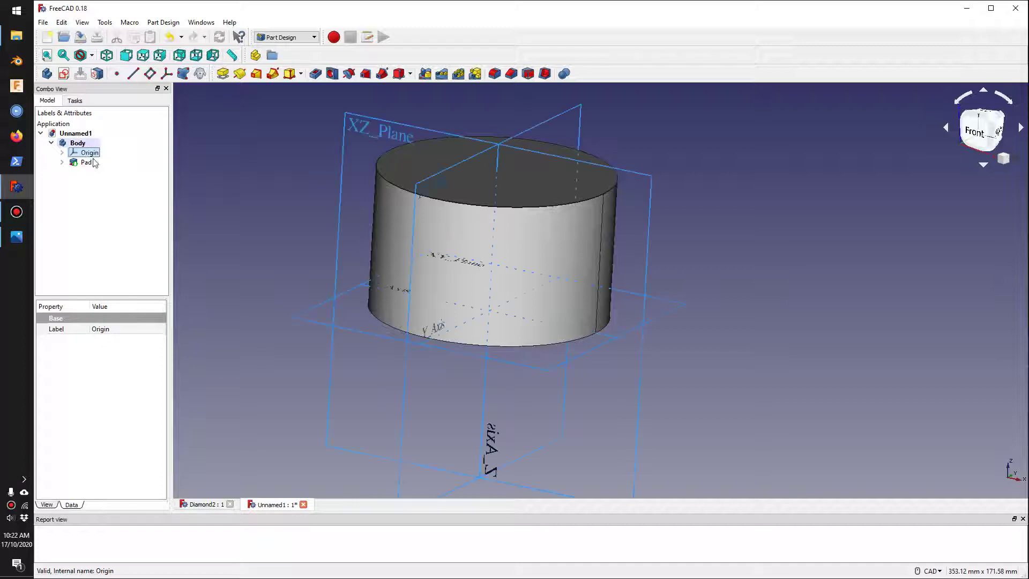
scroll(554, 313, "down", 3)
scroll(555, 313, "up", 4)
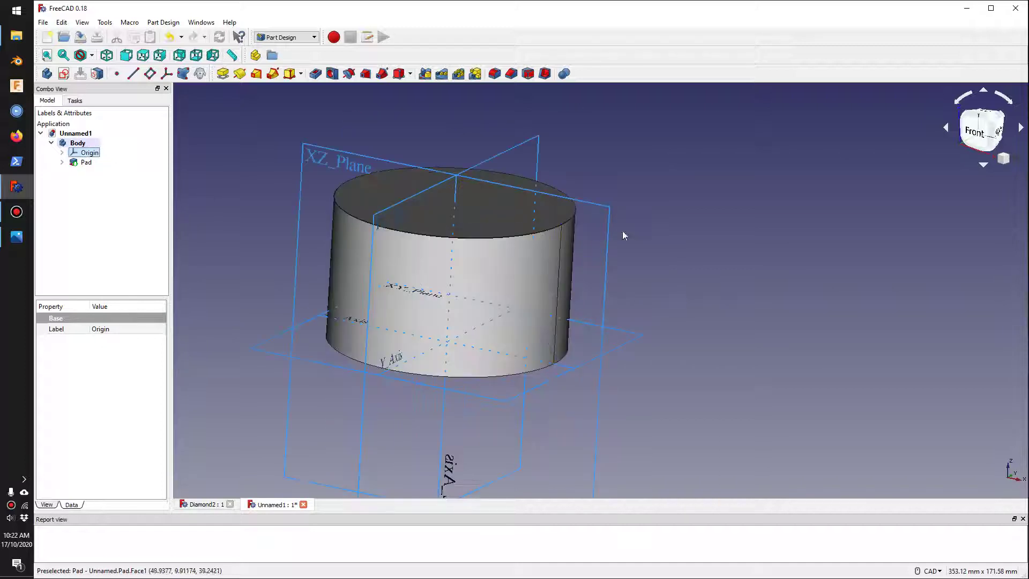
left_click(658, 231)
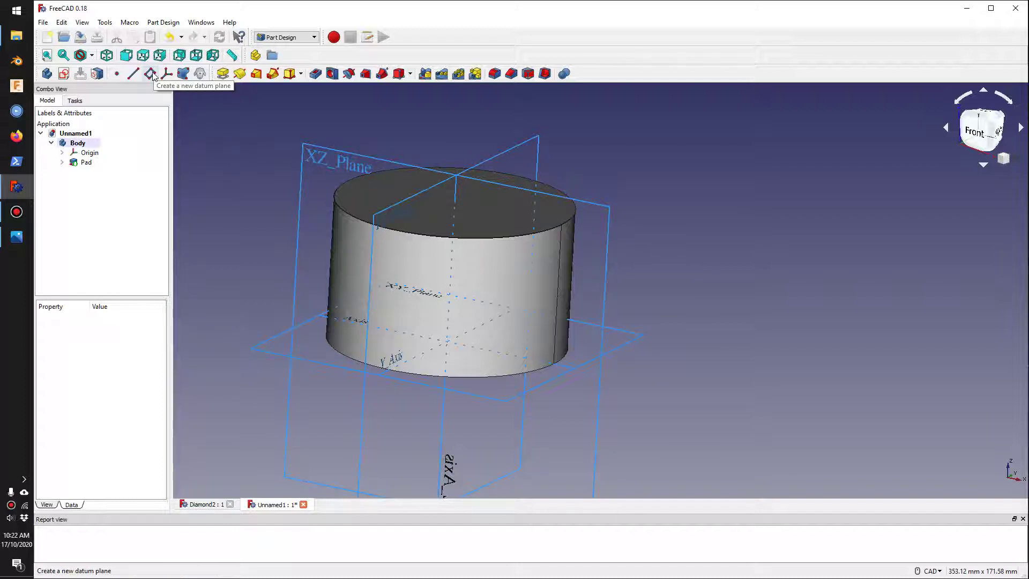
left_click(151, 73)
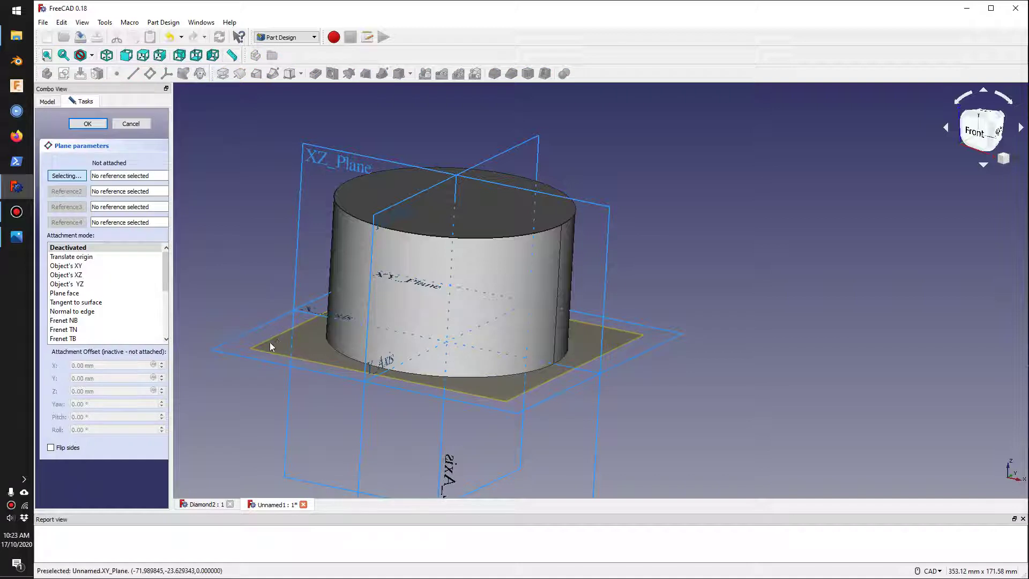
left_click(257, 334)
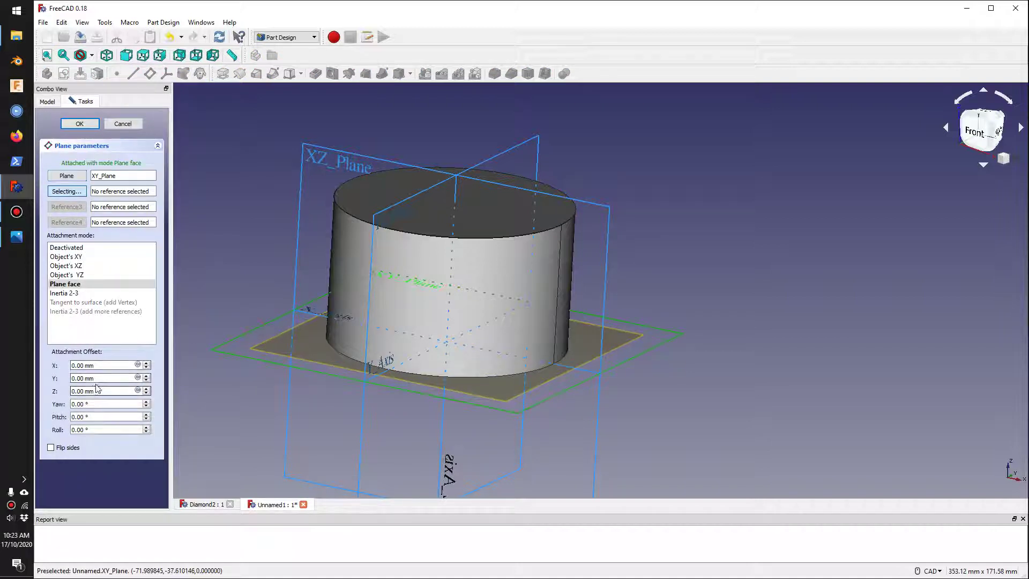
left_click_drag(102, 389, 70, 391)
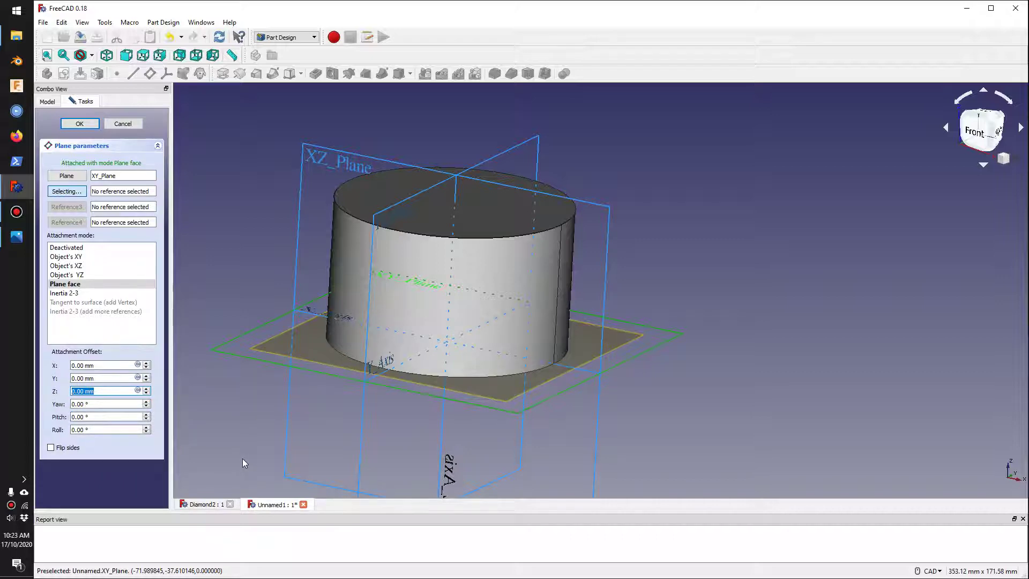
left_click(377, 193)
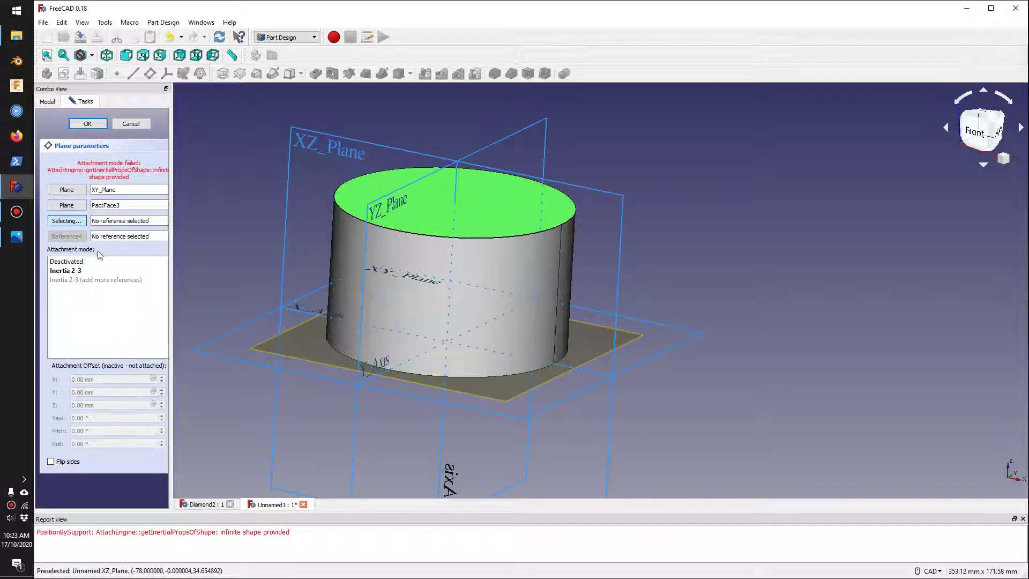
left_click(131, 124)
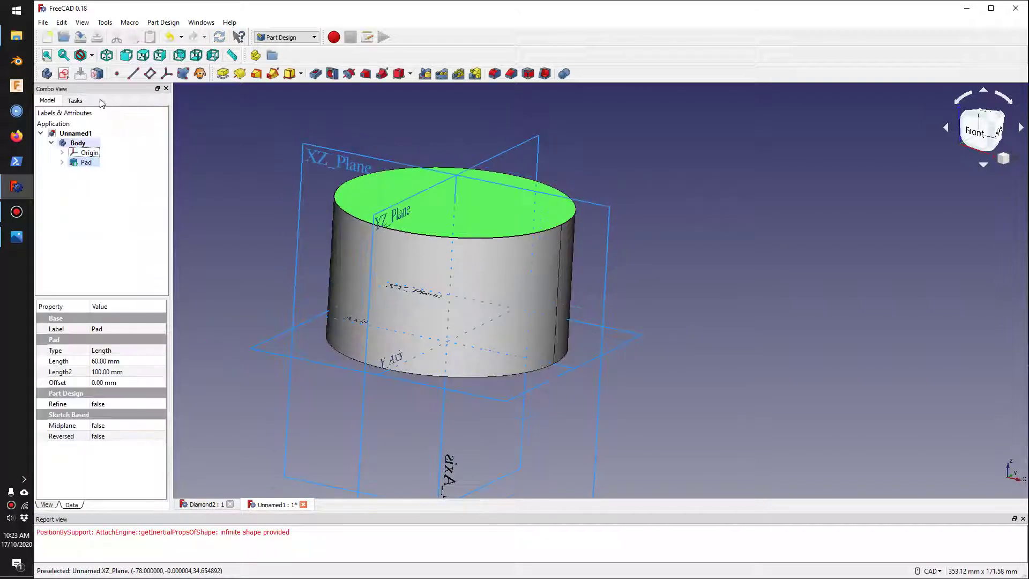
- Create a datum plane attached to the cylinder's top face with a Z offset of -15.5 mm
left_click(207, 129)
left_click(149, 74)
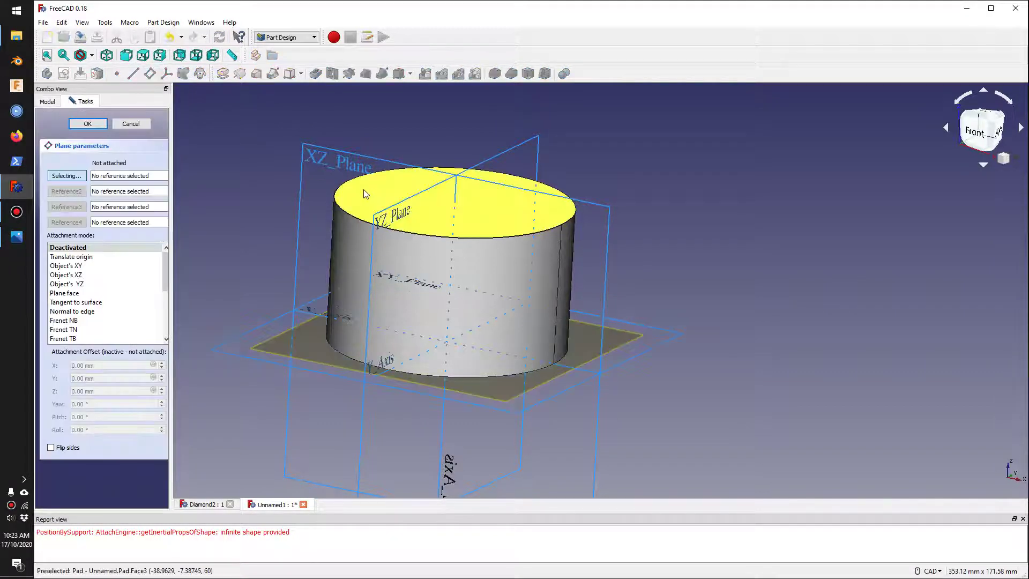
left_click(349, 191)
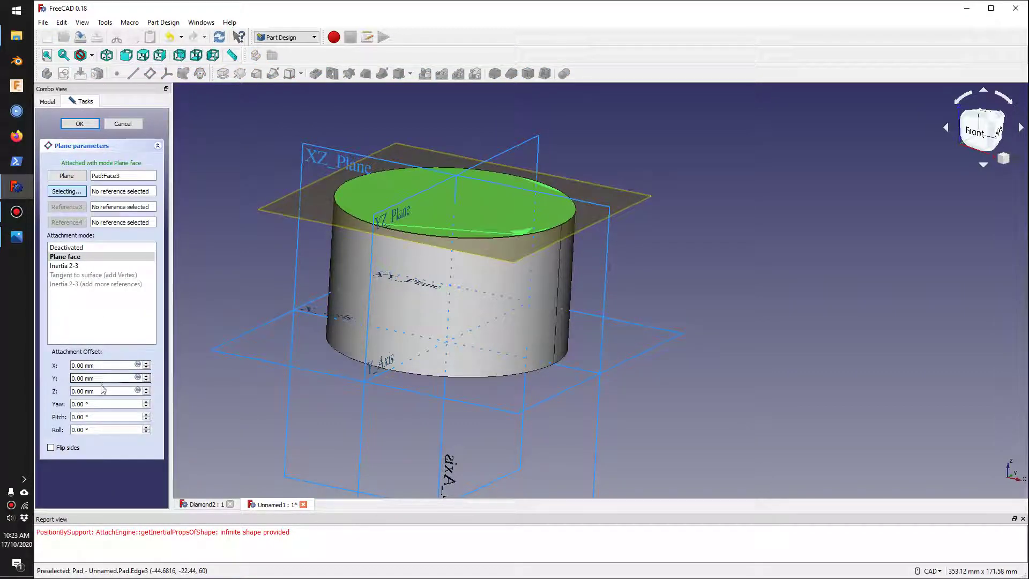
left_click_drag(106, 392, 63, 394)
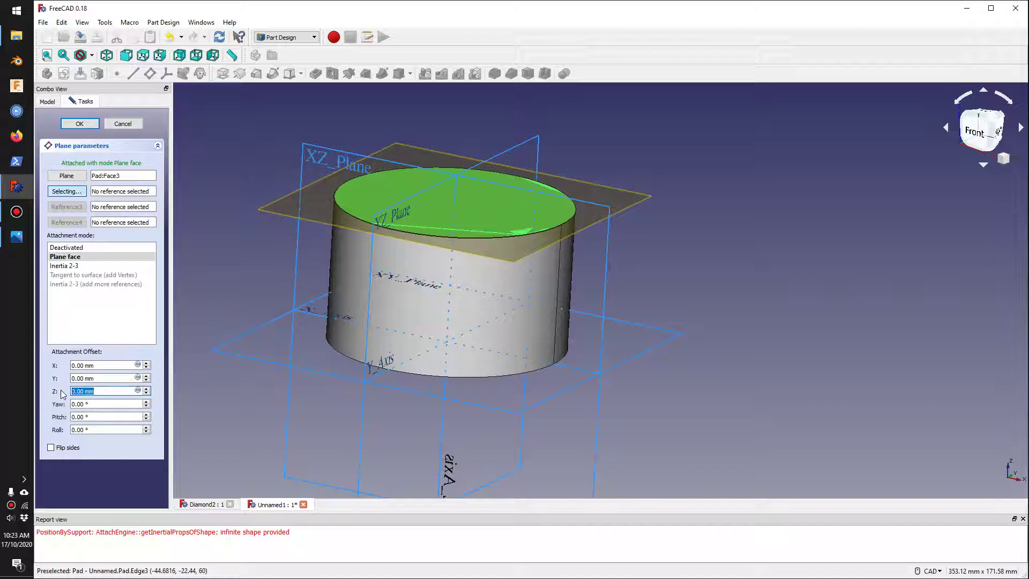
type("-15.5")
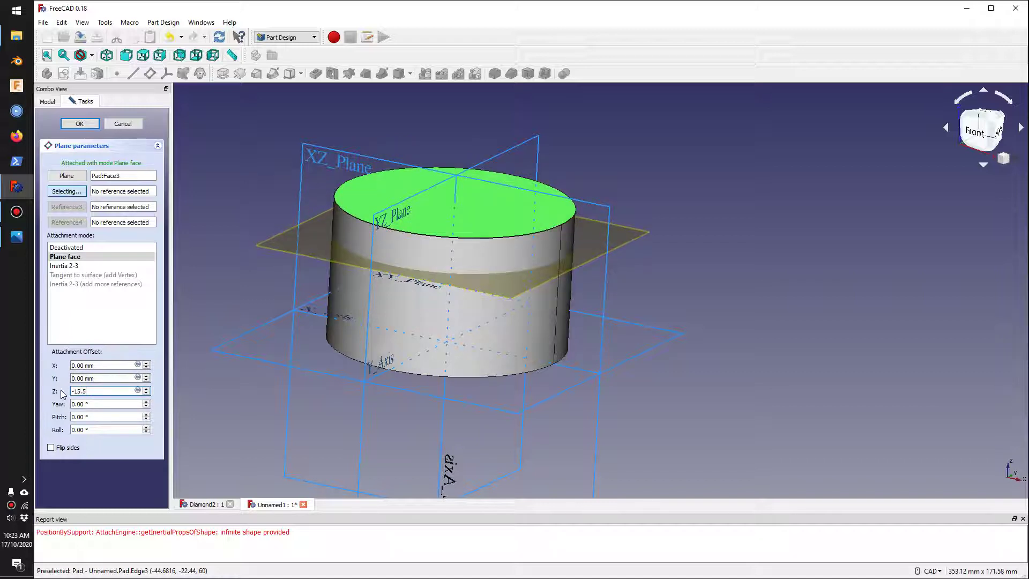
key("Return")
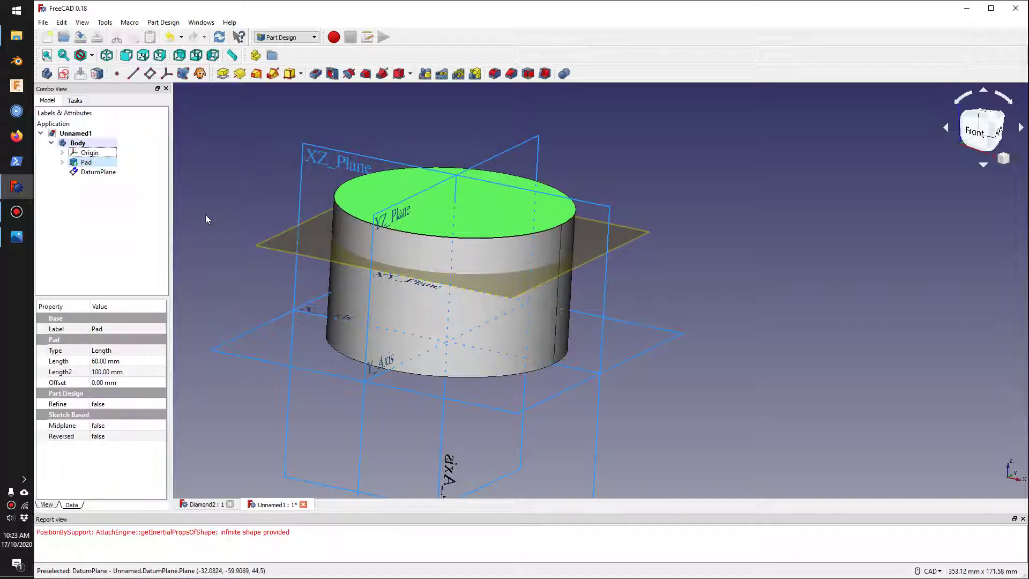
- Add a second datum plane attached just below the first one for the girdle thickness, and bring up the Diamond-Cut-Proportions.png reference image
left_click(193, 189)
left_click(150, 74)
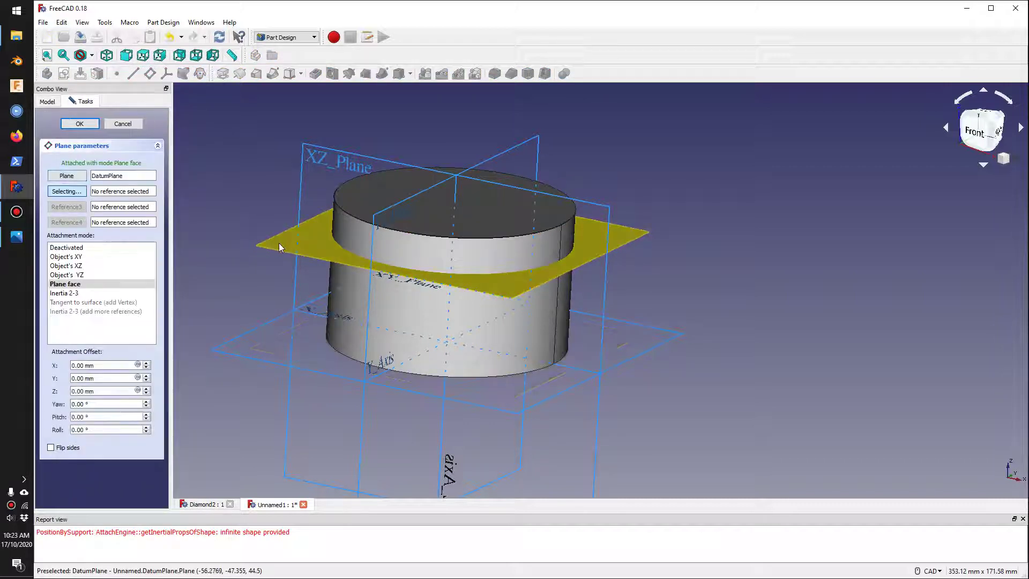
left_click(102, 391)
type("-")
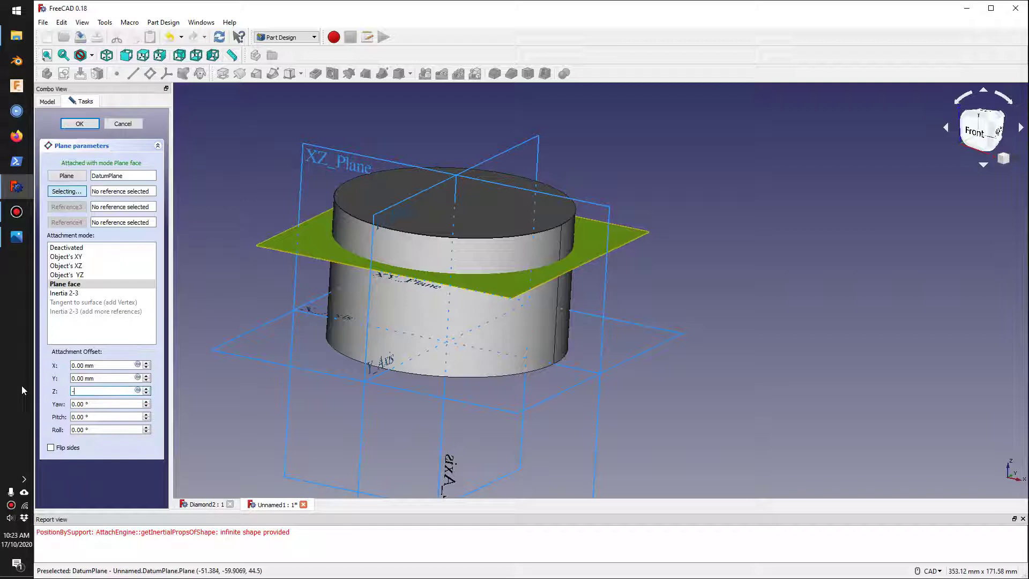
type("5")
key("Return")
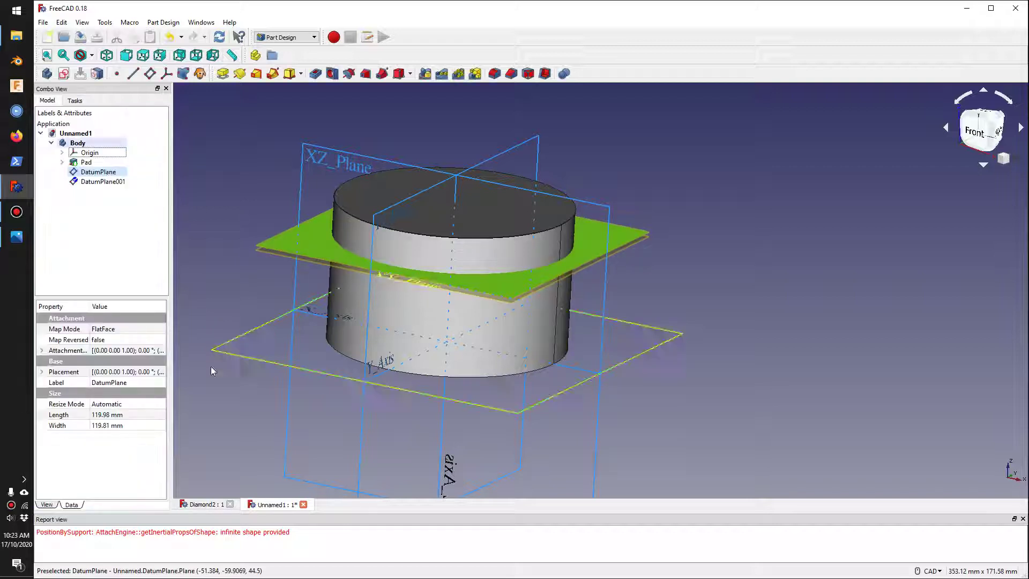
left_click(17, 236)
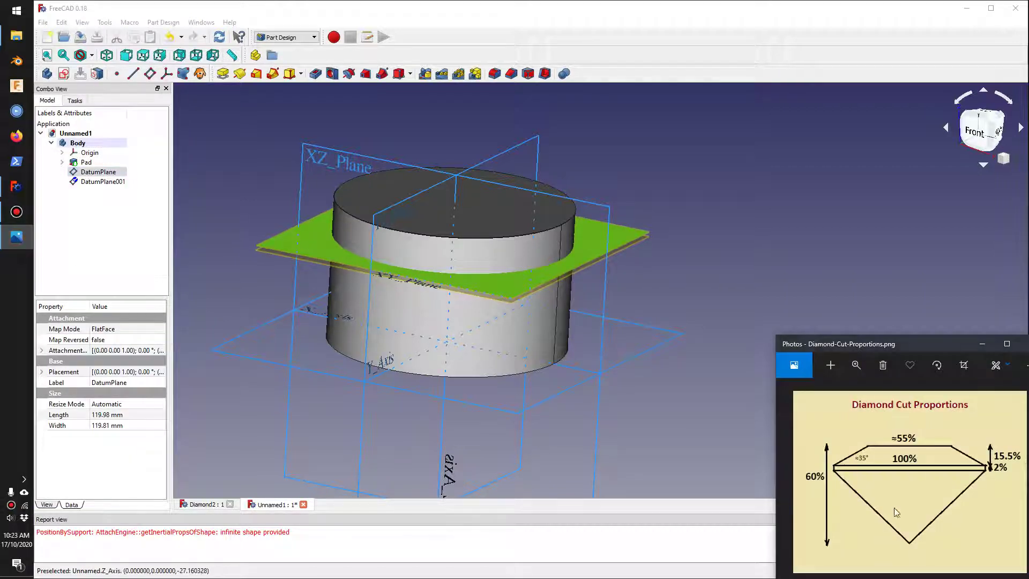
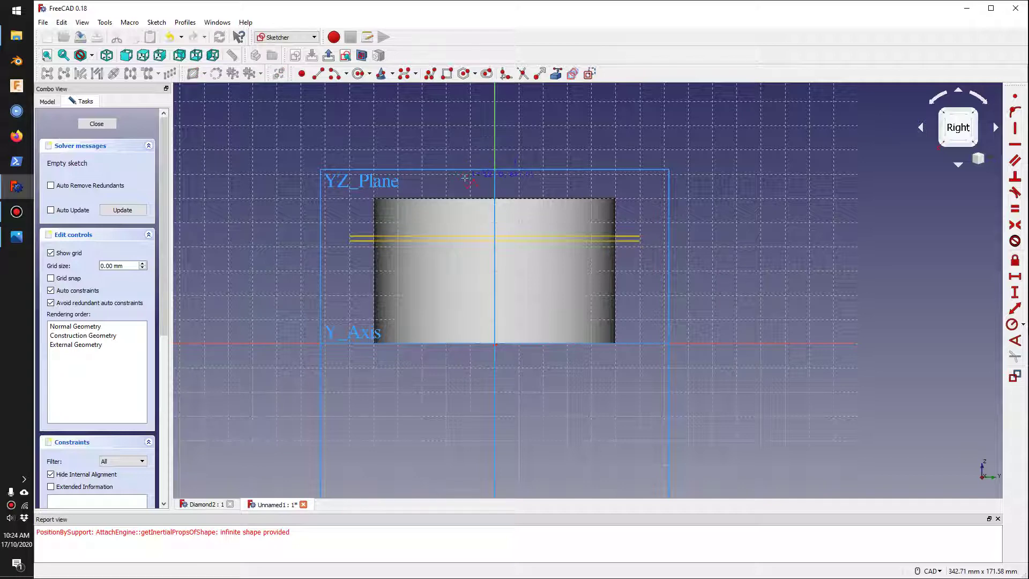
- Draw a notched six-segment polyline overlapping one side of the cylinder, with its short inner segment near the datum planes
left_click(471, 188)
left_click(288, 185)
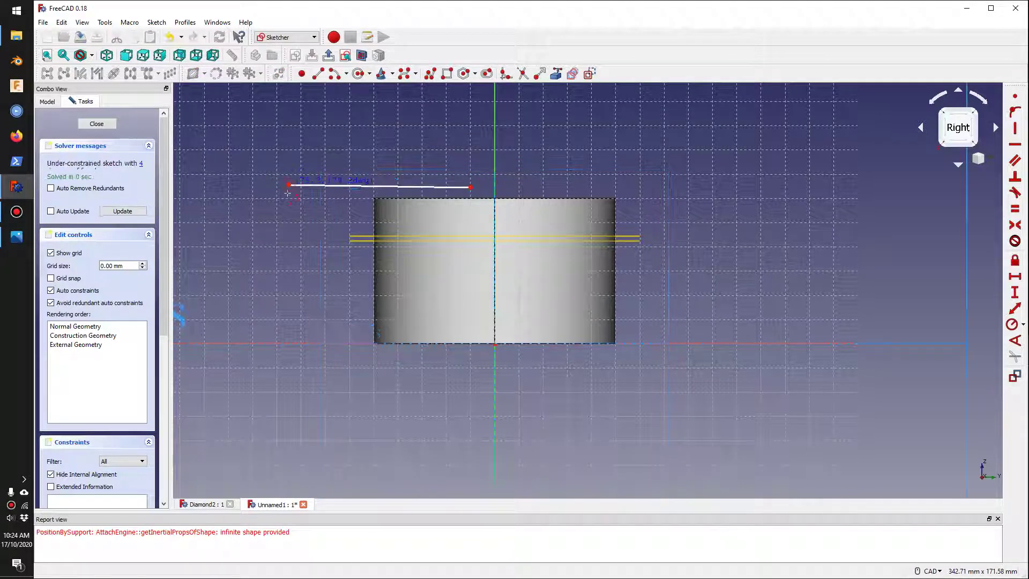
left_click(280, 338)
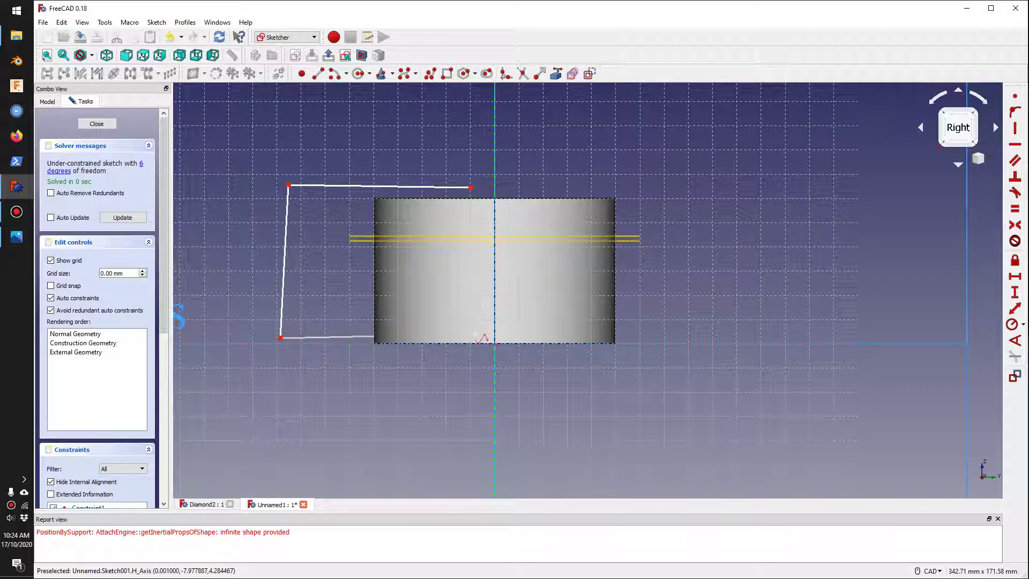
left_click(472, 326)
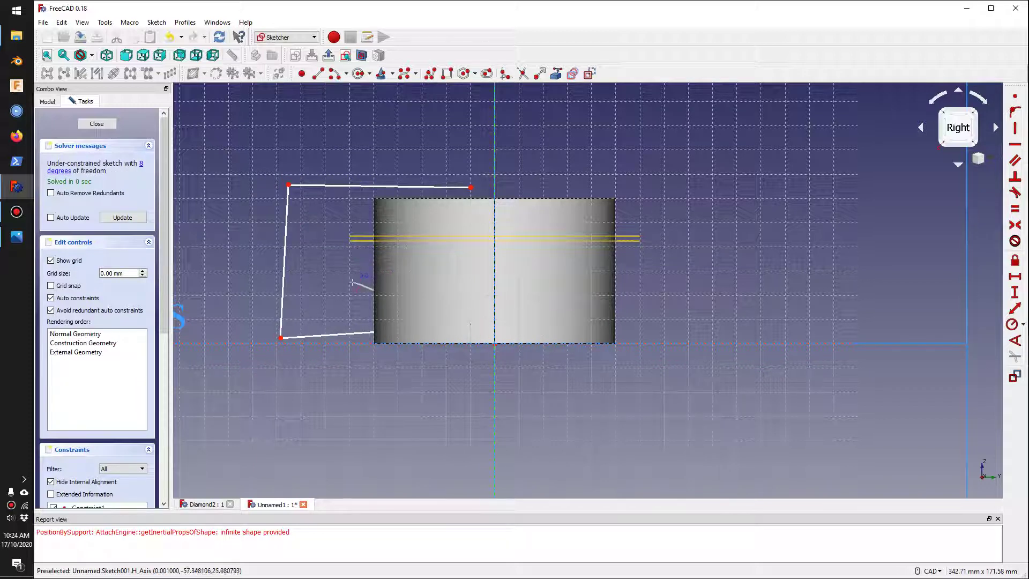
left_click(347, 267)
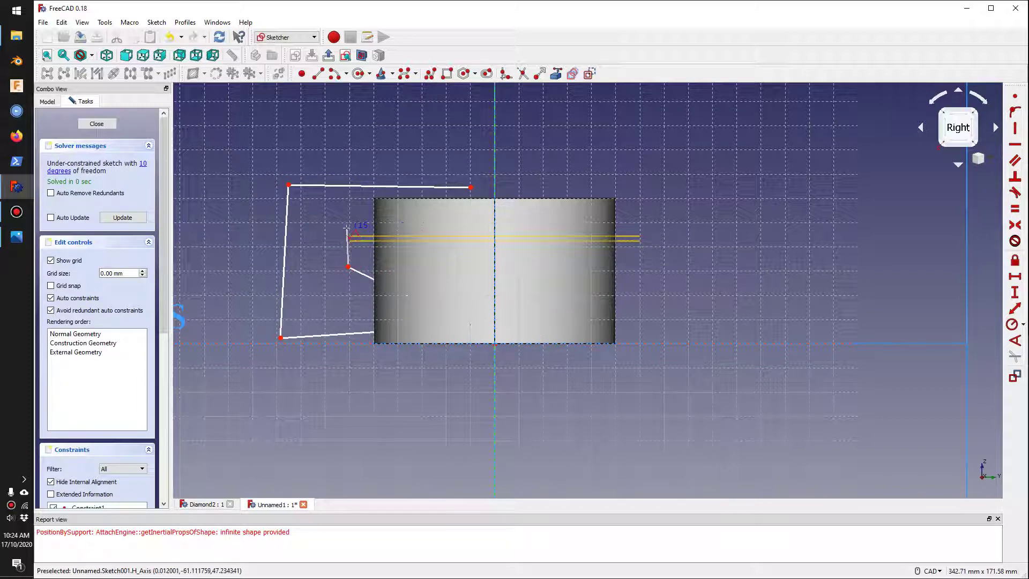
left_click(422, 192)
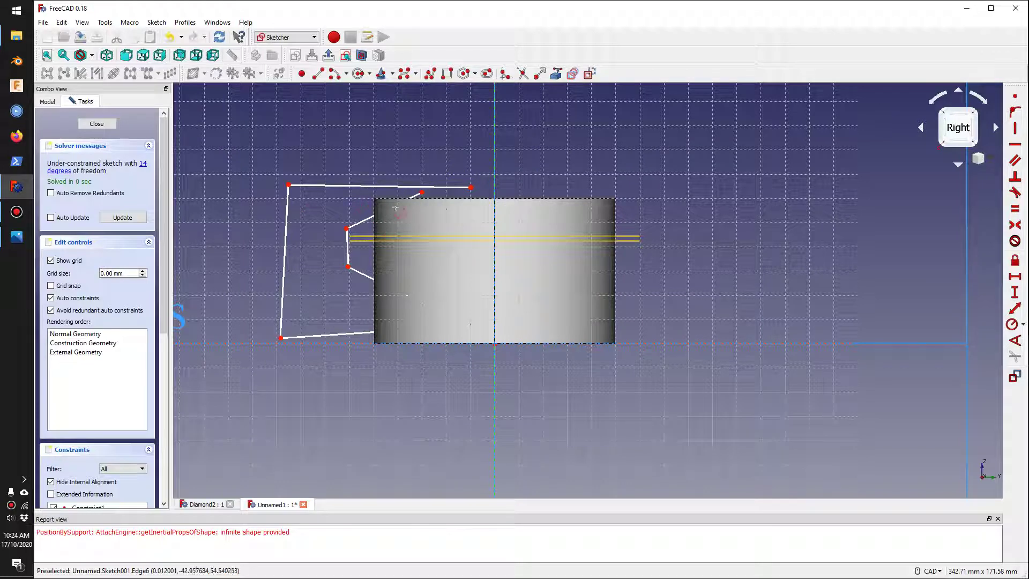
- Close the profile by making the polyline's two open upper endpoints coincident, and set the display style to wireframe
left_click(472, 189)
left_click(471, 187)
key("c")
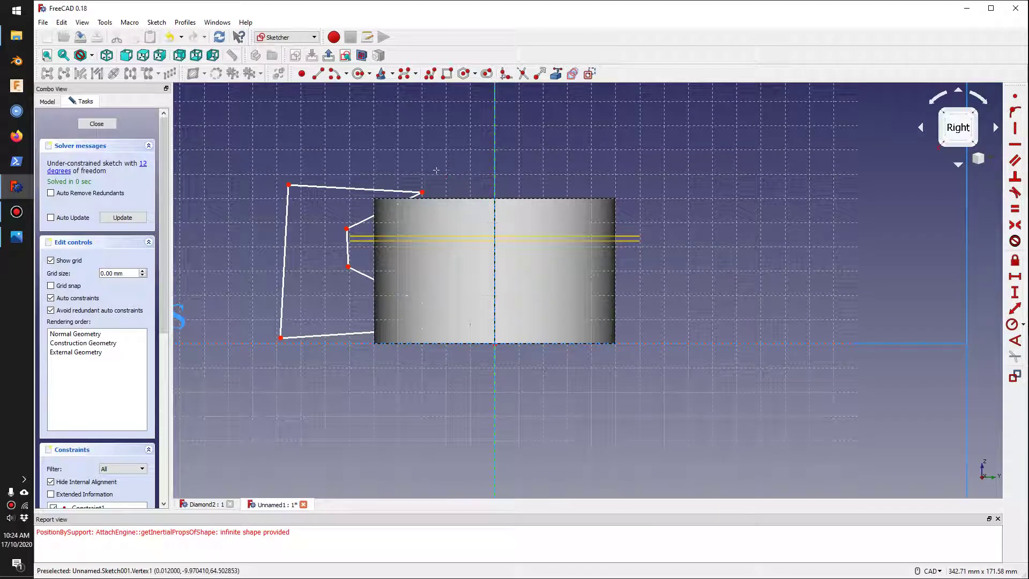
left_click(93, 61)
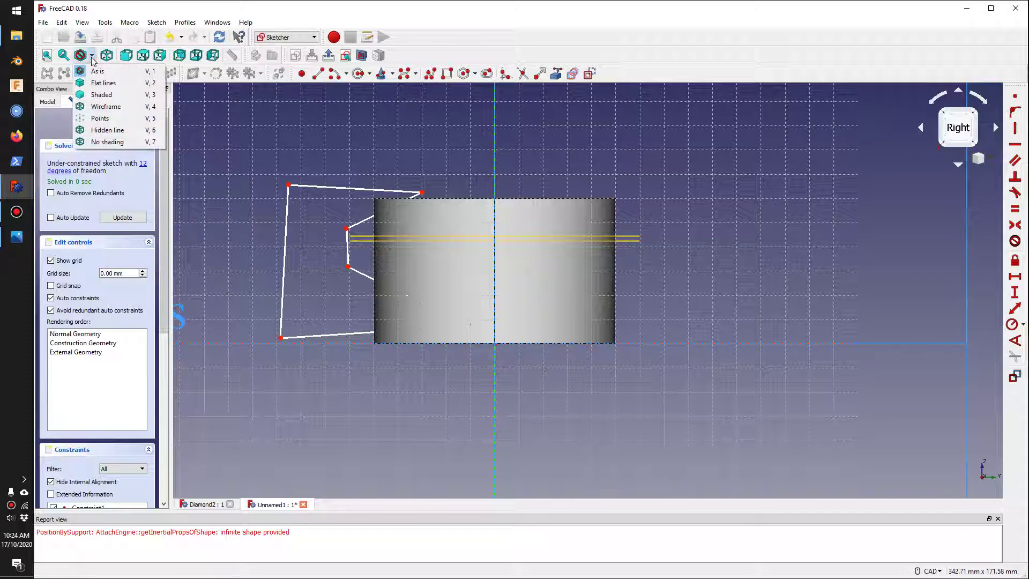
left_click(101, 109)
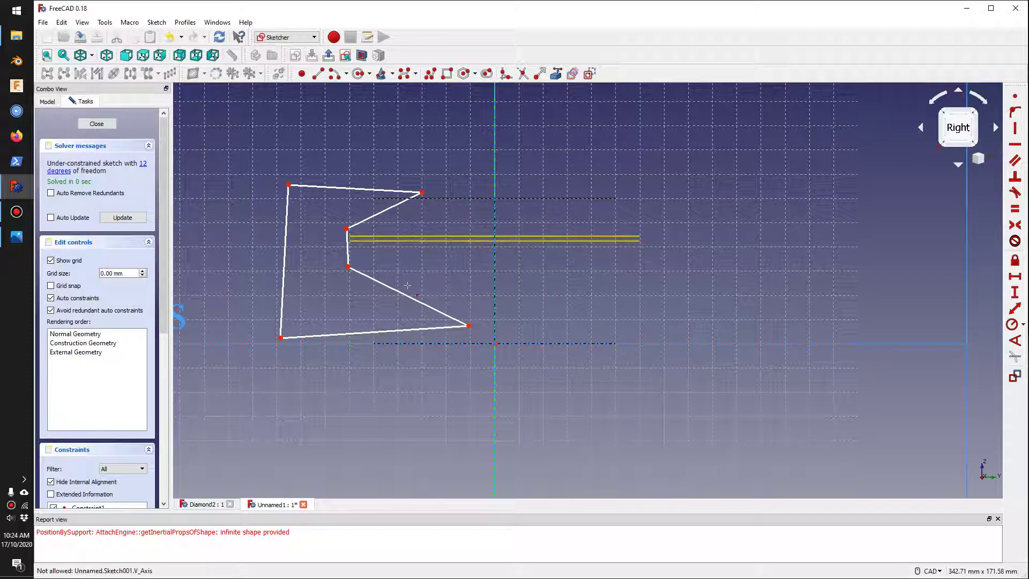
left_click(1018, 117)
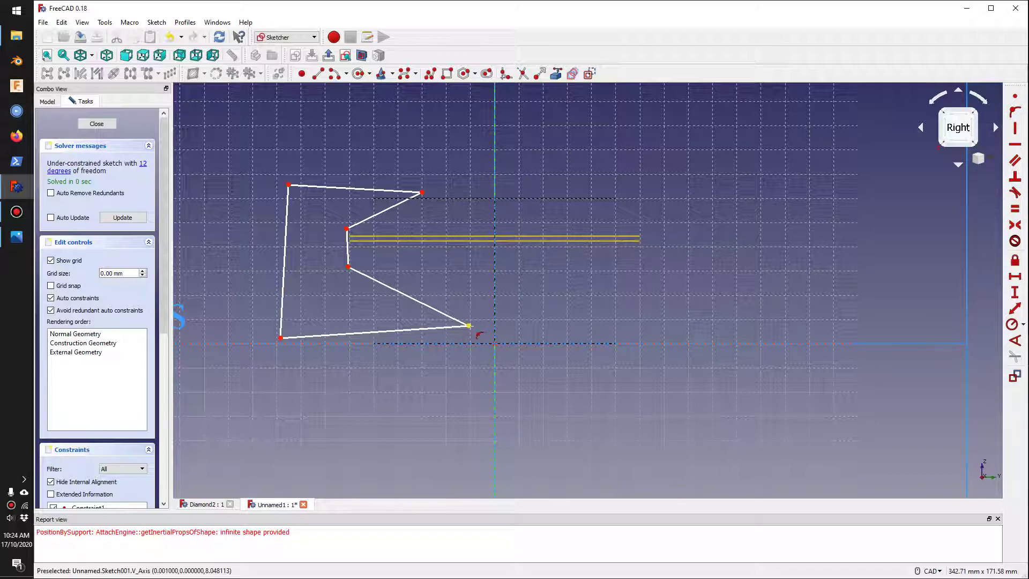
left_click(469, 325)
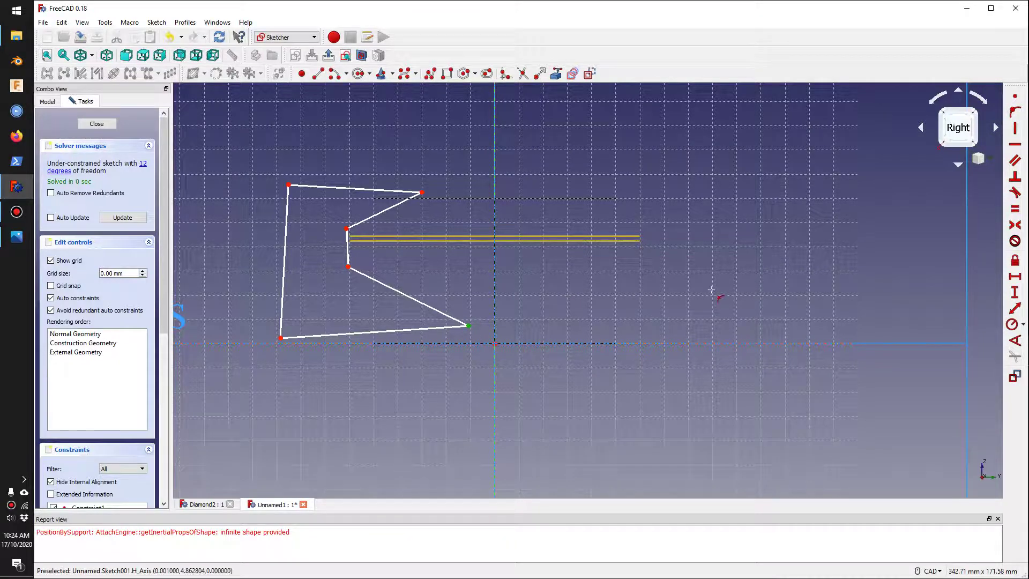
key("c")
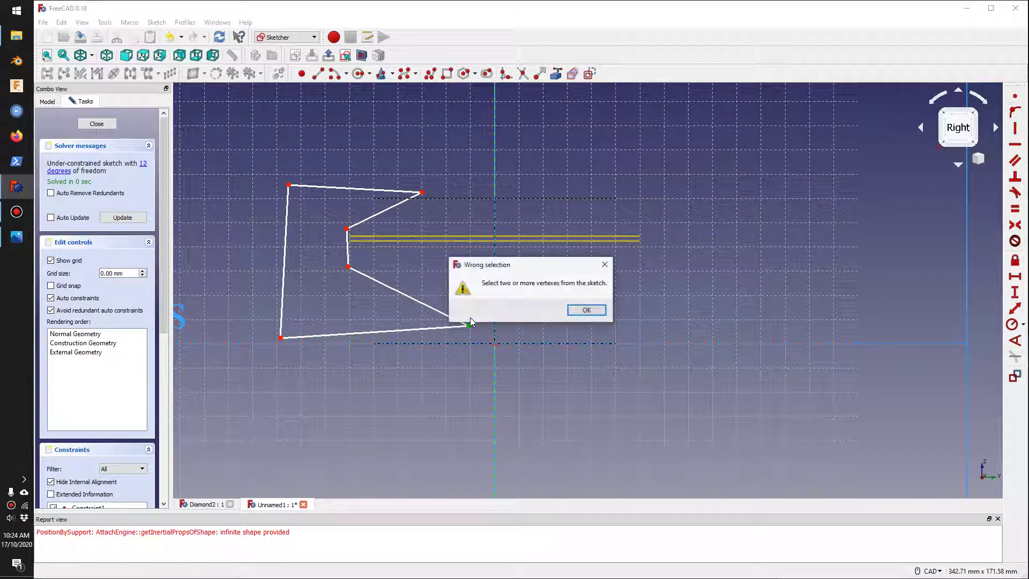
left_click(587, 310)
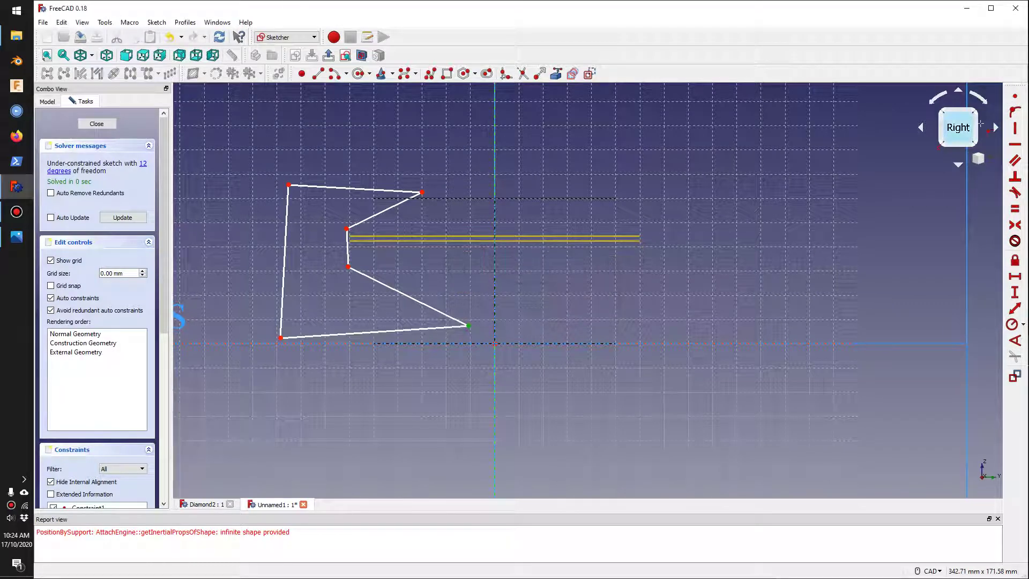
- Constrain the profile's lower inner vertex coincident with the sketch origin
left_click(1016, 98)
left_click(588, 310)
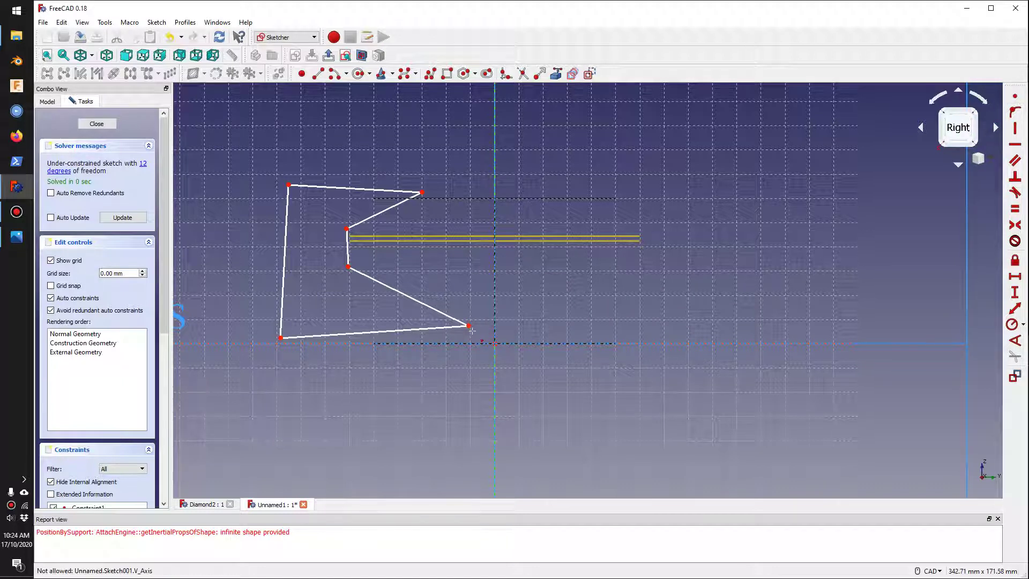
left_click_drag(471, 332, 494, 343)
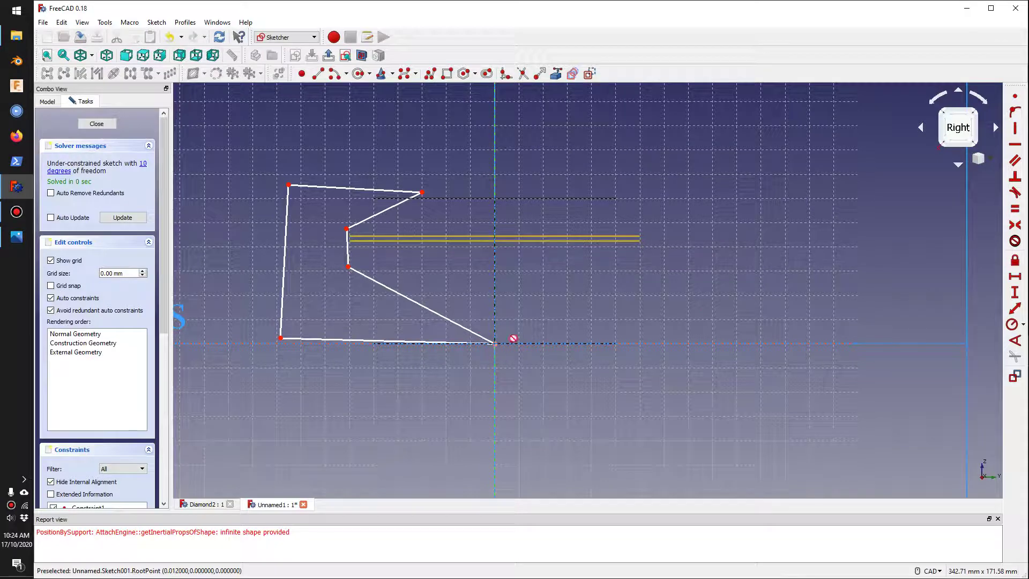
- Constrain the profile's upper and lower edges horizontal, and its outer edge and short inner edge vertical
left_click(1016, 148)
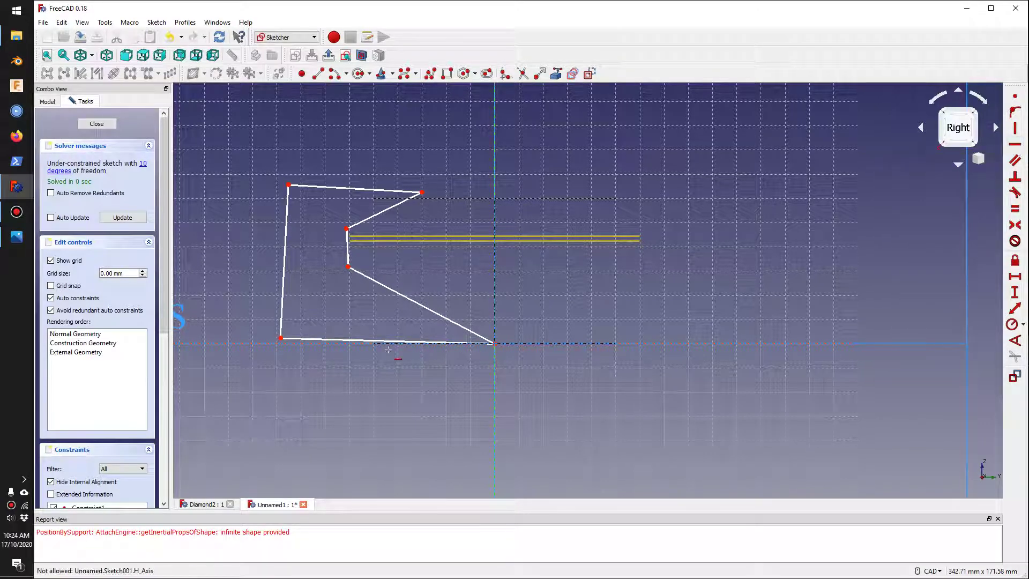
left_click(347, 342)
left_click(354, 188)
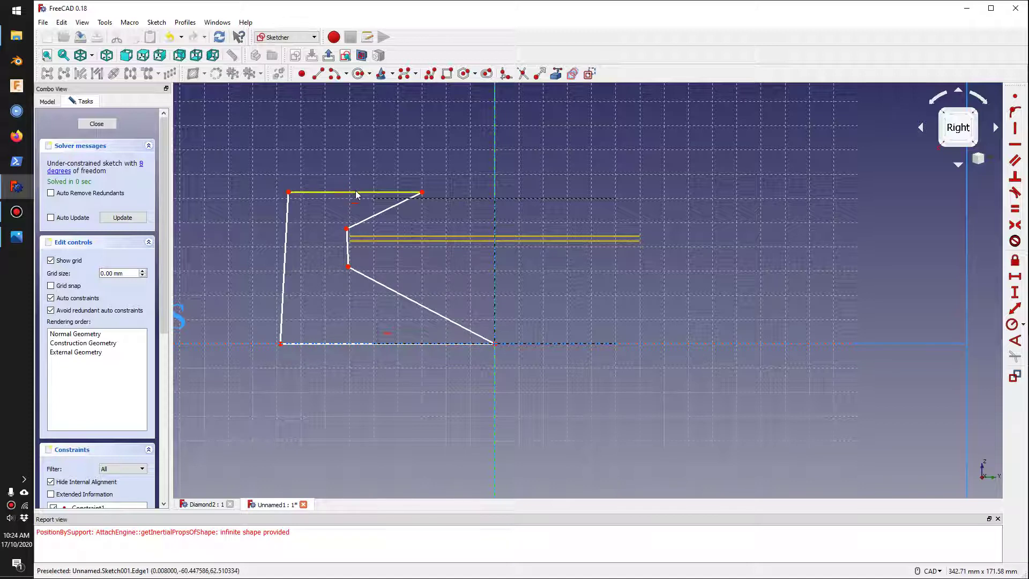
left_click(1010, 134)
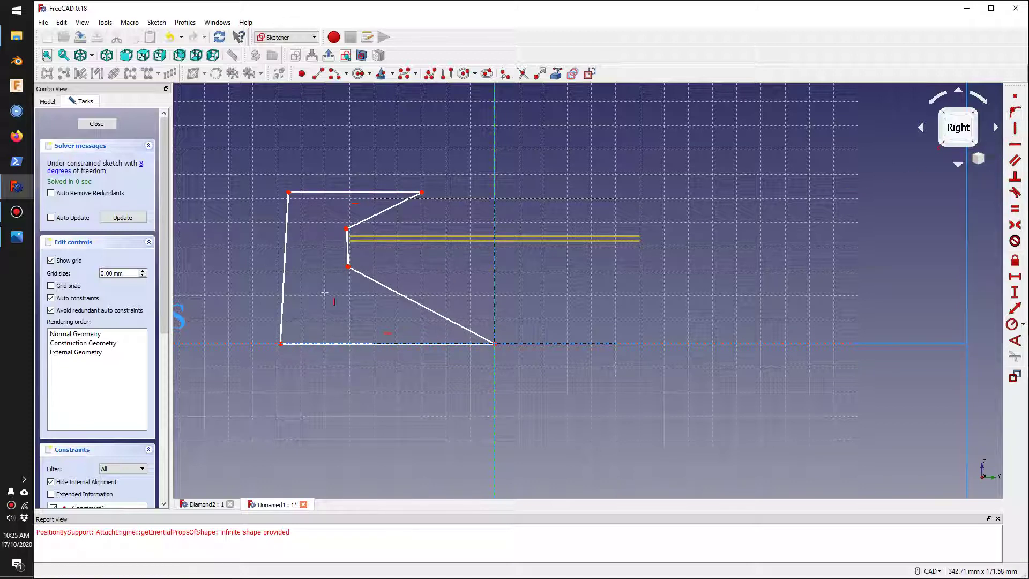
left_click(288, 277)
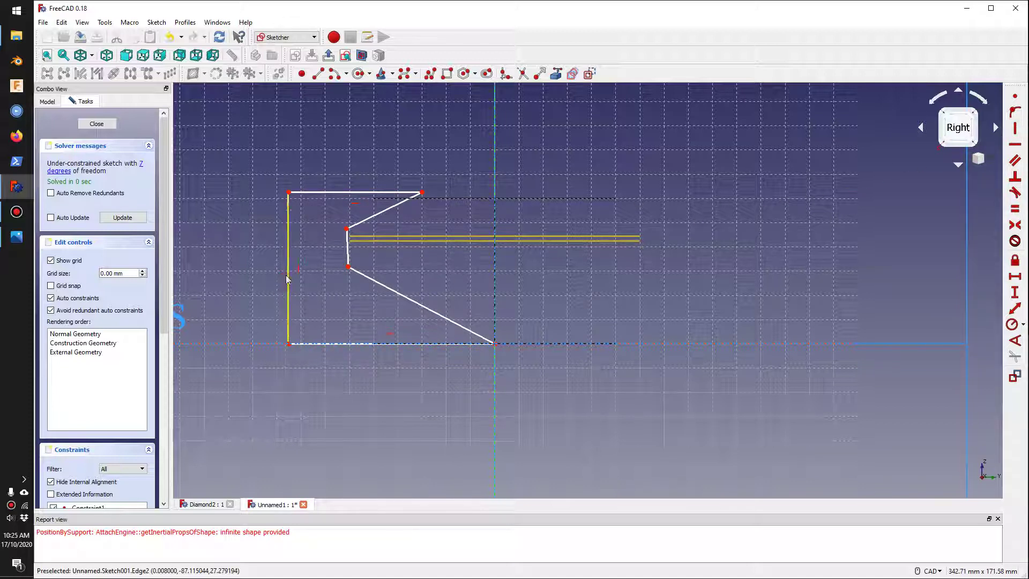
left_click(346, 256)
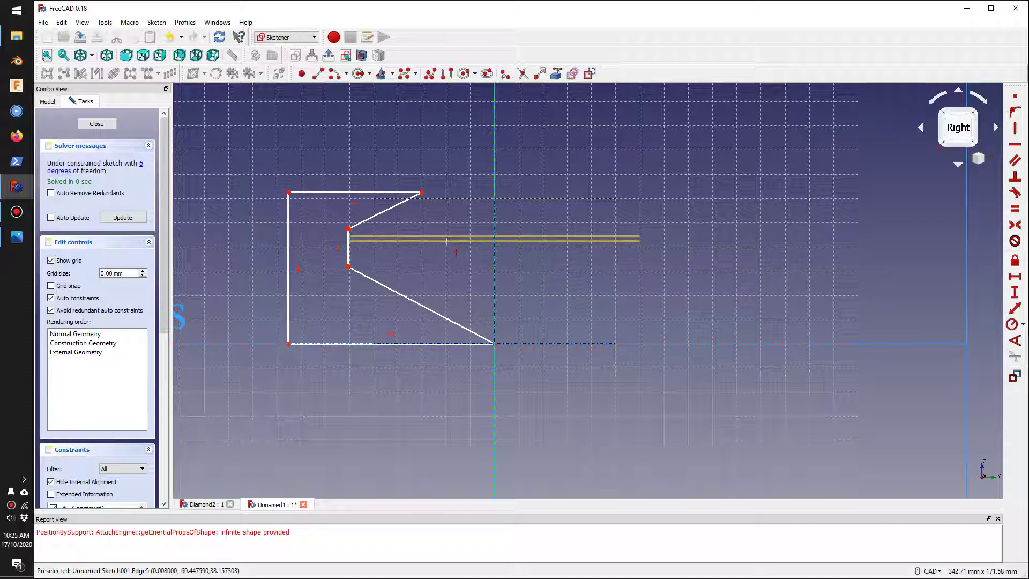
- Link both datum planes as external geometry and fix the short inner edge's two endpoints onto their respective plane lines
left_click(556, 75)
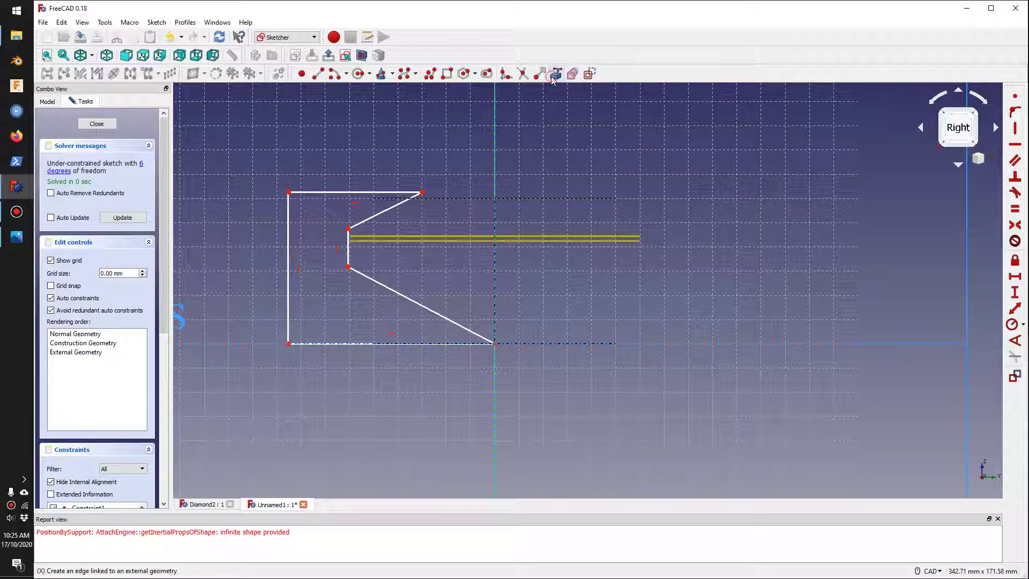
left_click(457, 238)
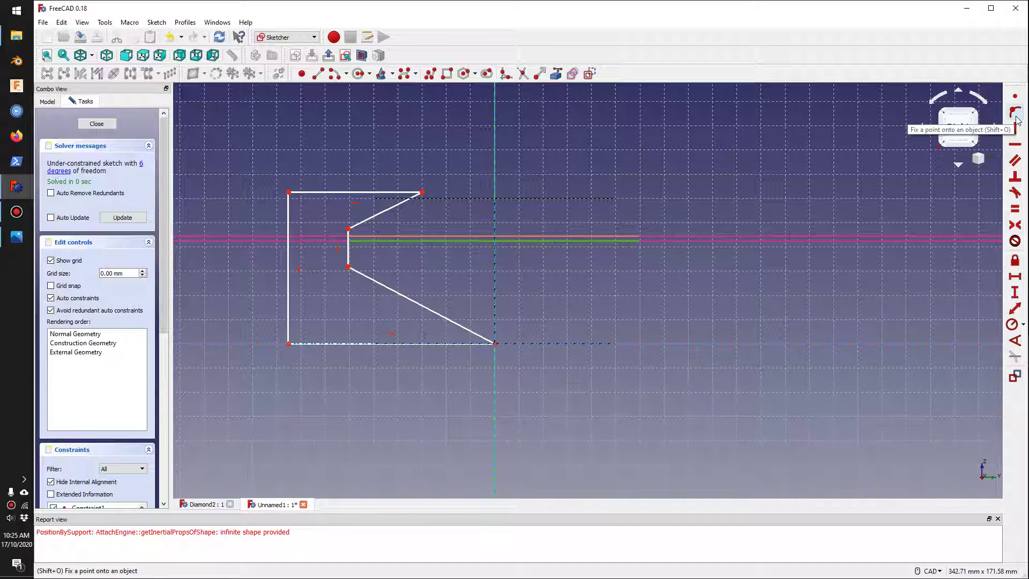
left_click(1016, 112)
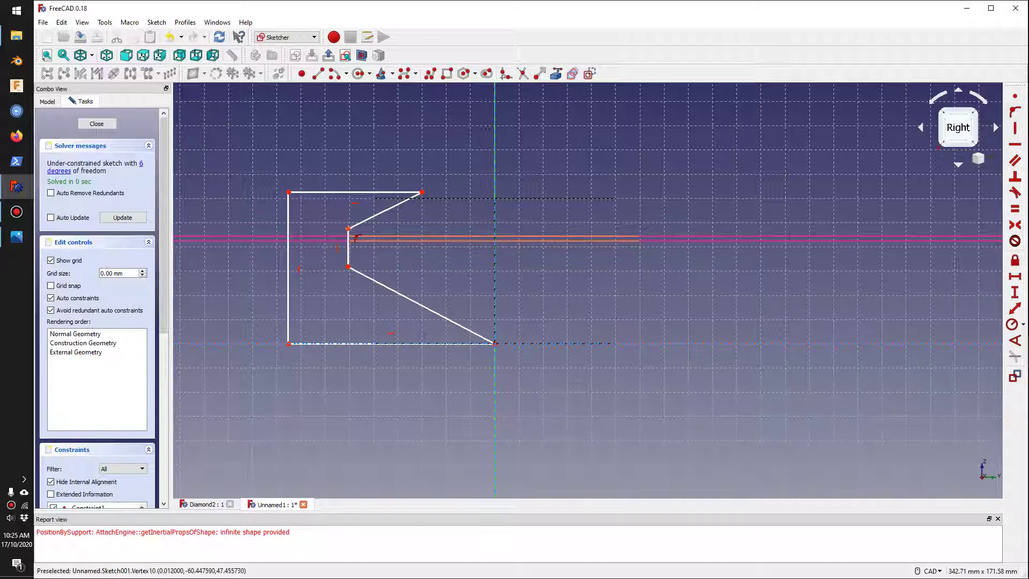
left_click(349, 229)
left_click(359, 237)
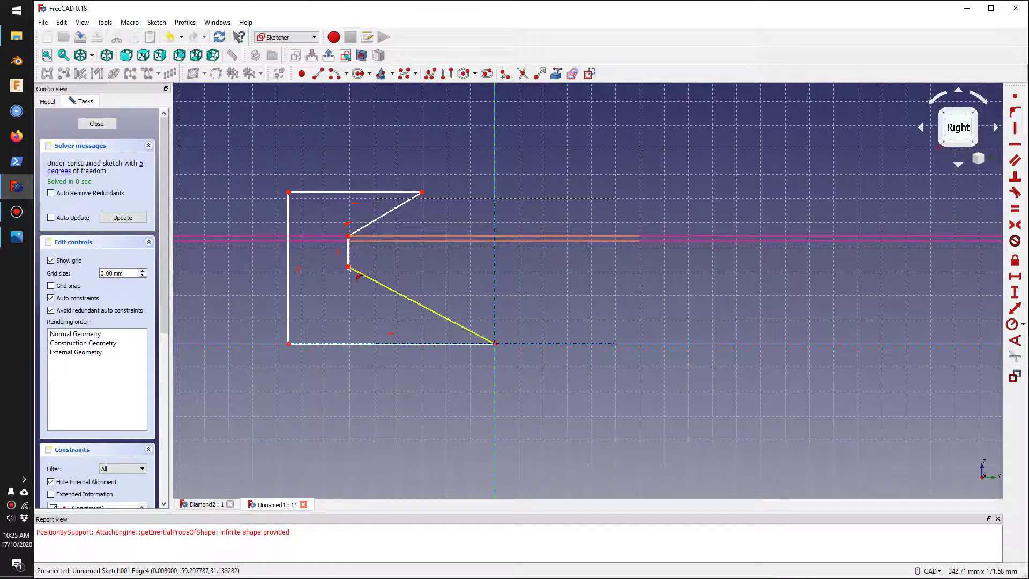
left_click(368, 241)
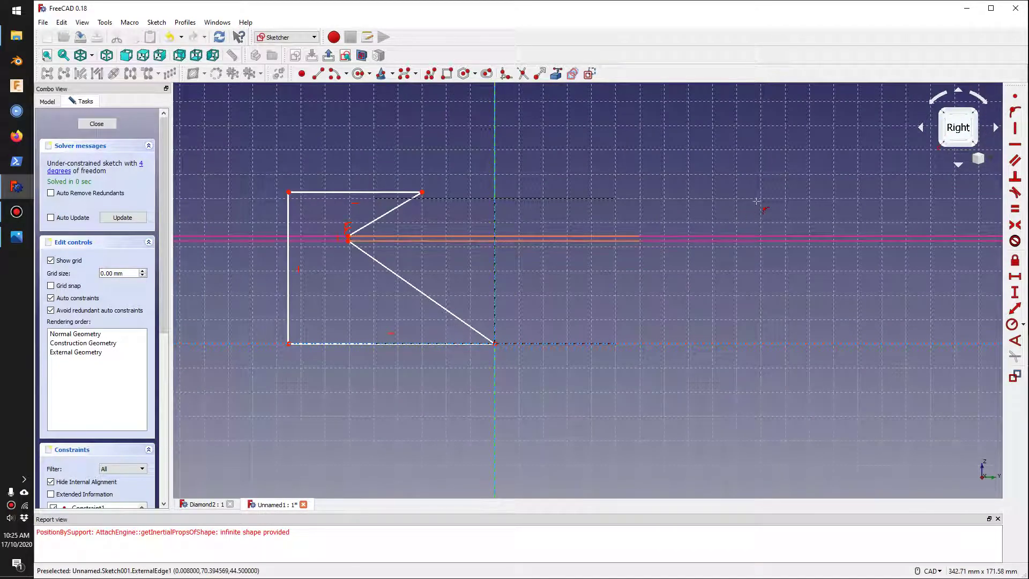
- Constrain the vertical length of the profile's outer edge to 60 mm
left_click(1015, 292)
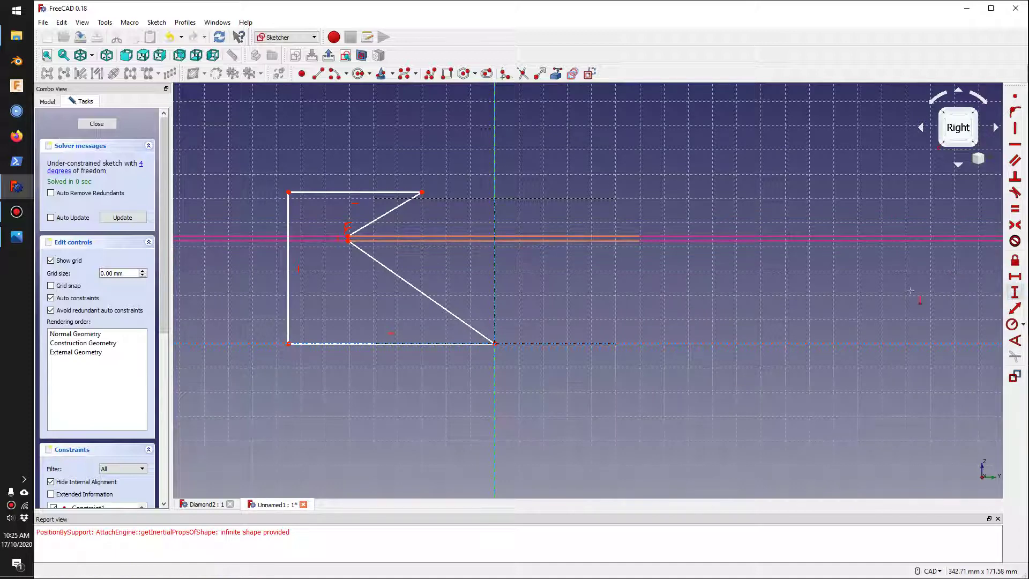
left_click(289, 276)
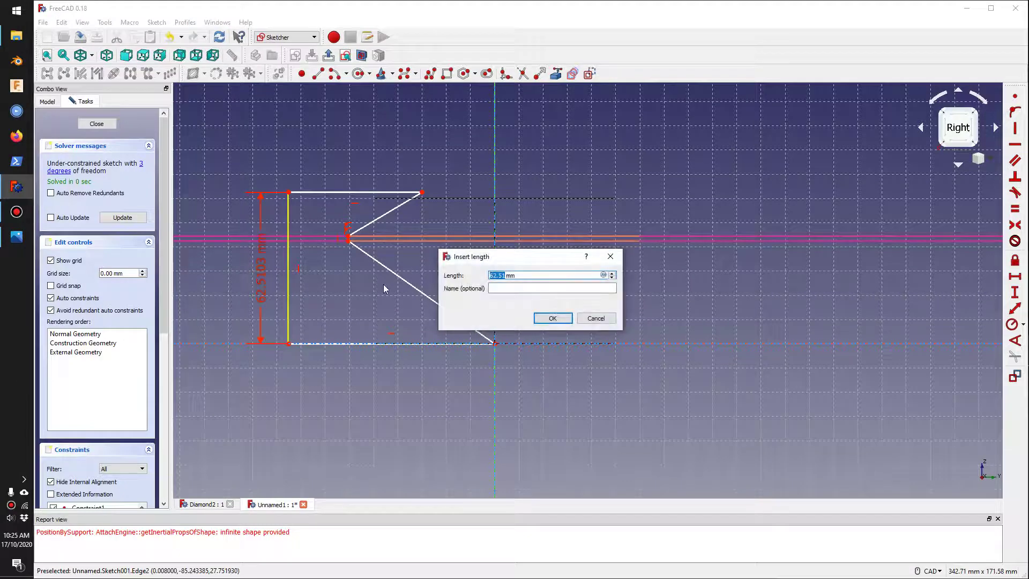
type("60")
key("Return")
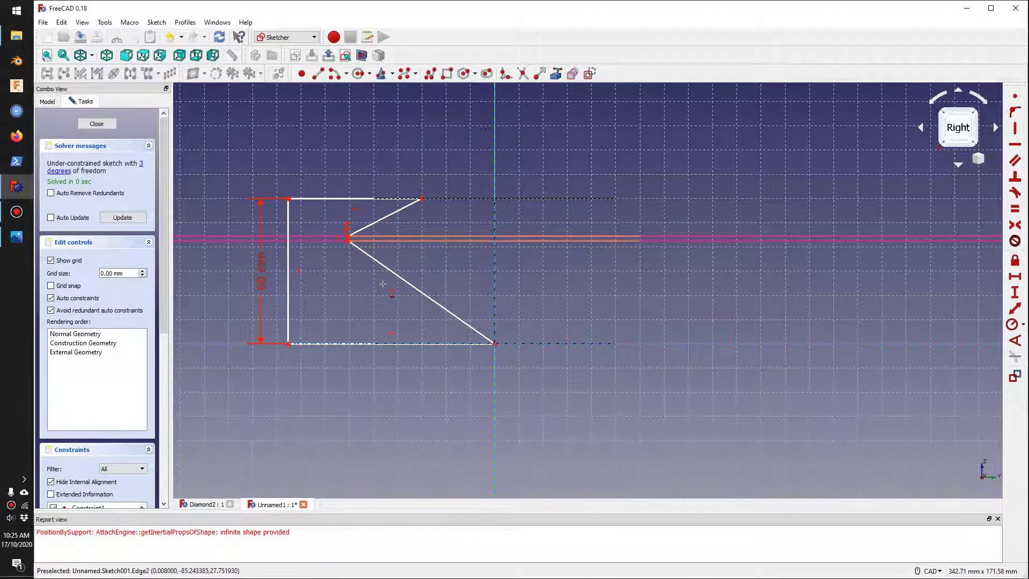
- Set the horizontal distance from the profile's upper inner corner to the origin to 25 mm, and move both dimensions clear of the profile
left_click(1015, 276)
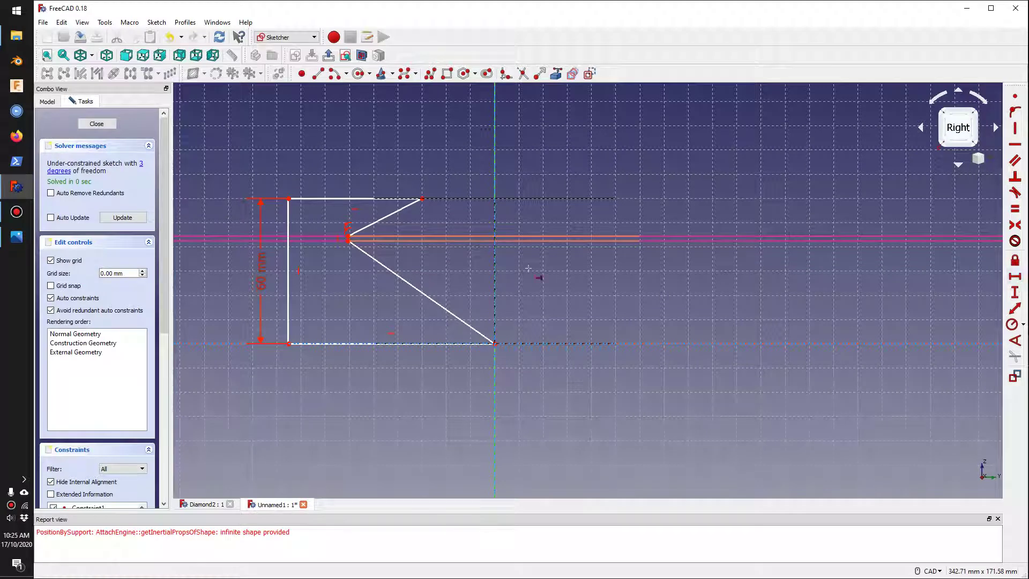
left_click(422, 199)
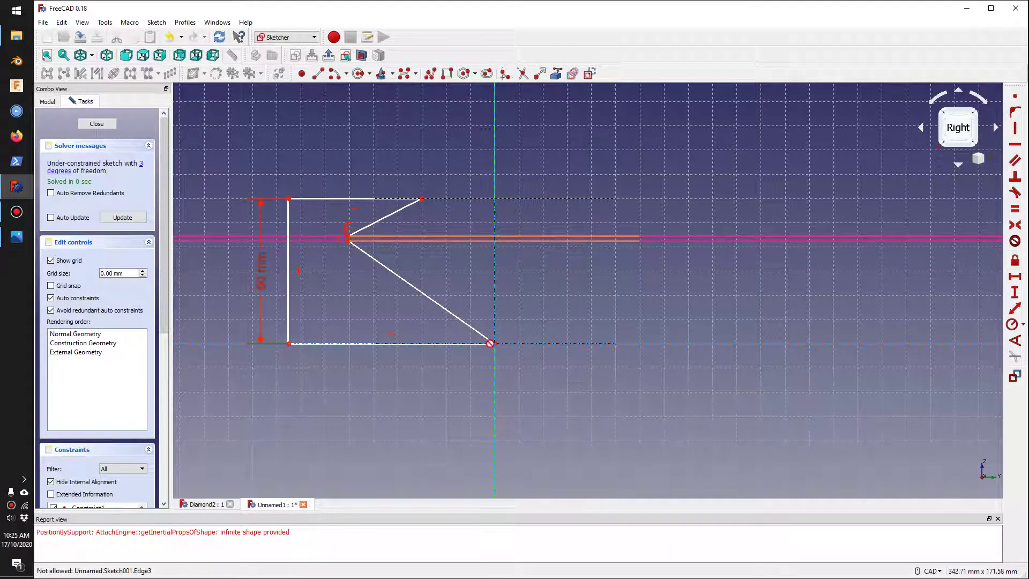
left_click(494, 343)
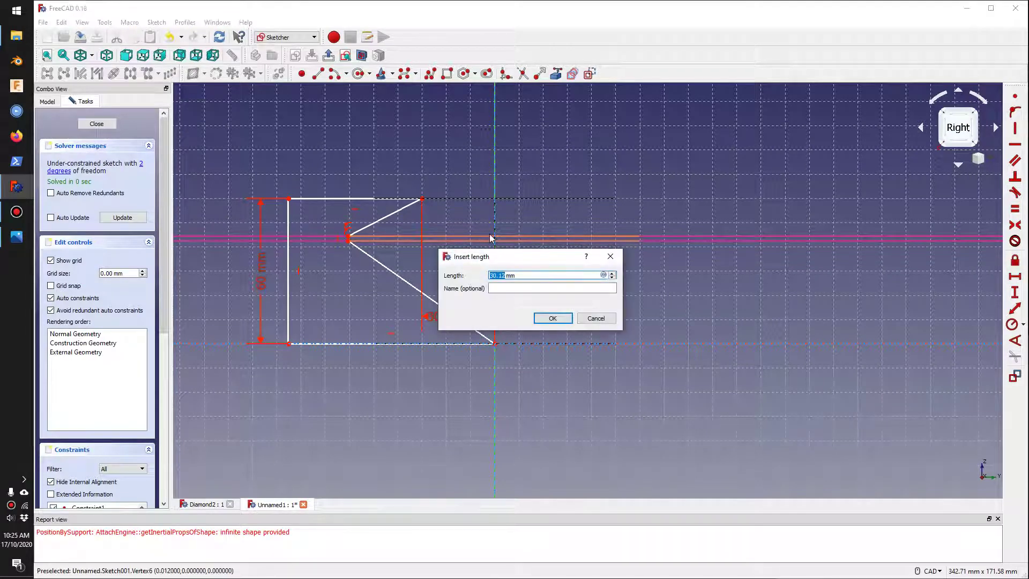
type("25")
key("Return")
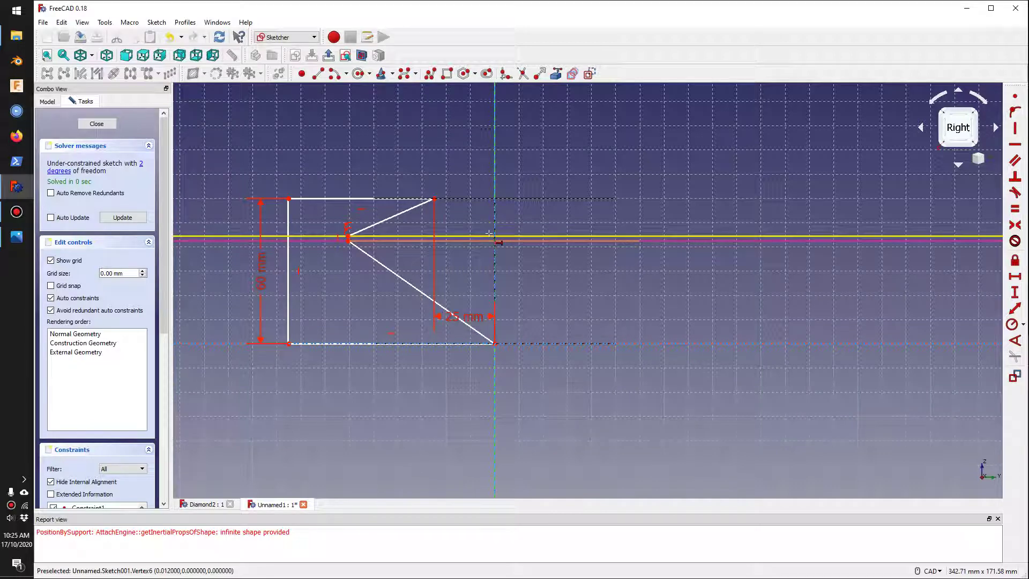
mouse_move(472, 318)
left_mouse_down()
mouse_move(480, 163)
mouse_move(475, 171)
left_mouse_up()
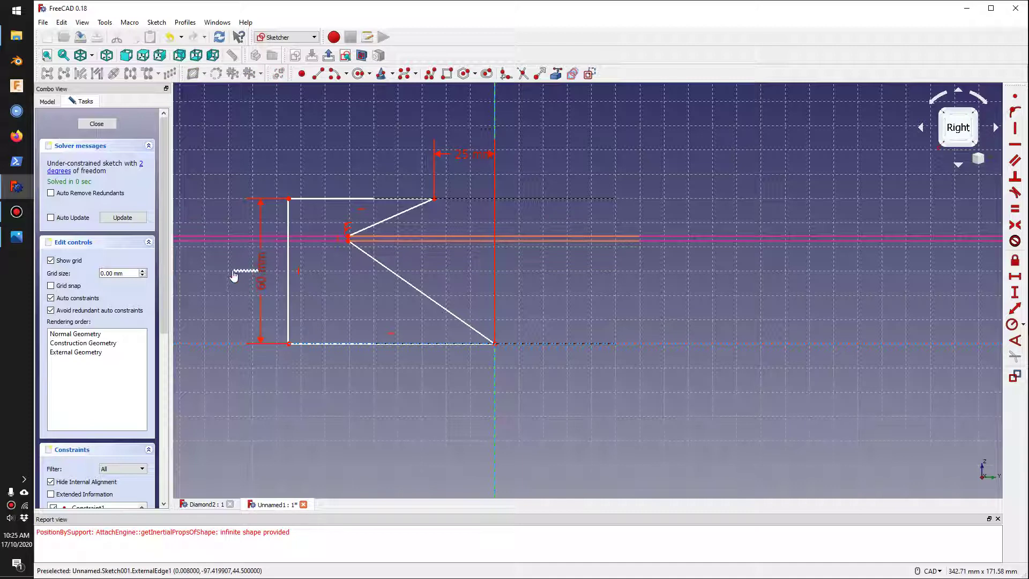
left_click_drag(234, 275, 219, 277)
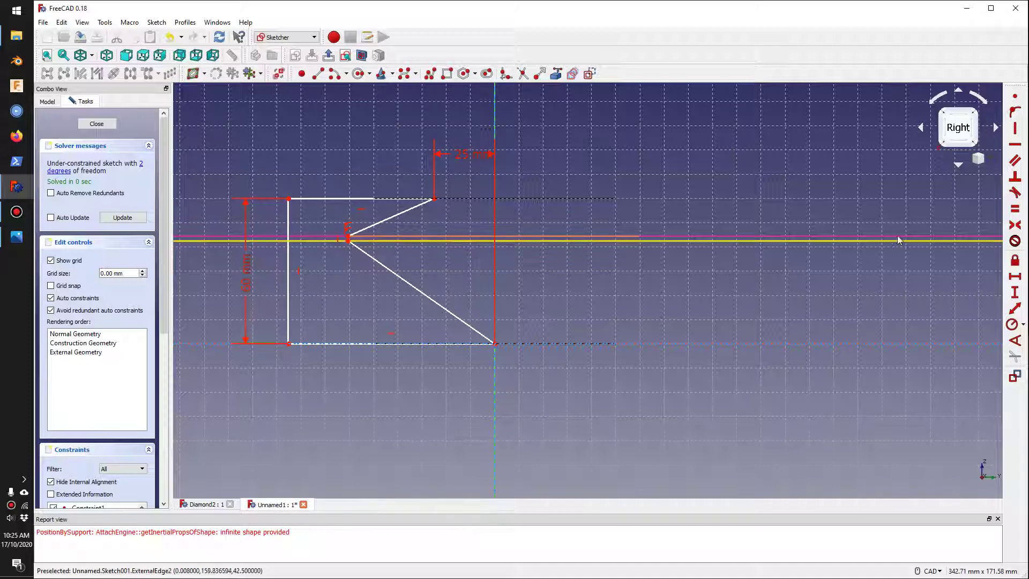
- Set the horizontal distance from the short inner edge to the origin to 50 mm, and place the dimension above the profile
key("shift+h")
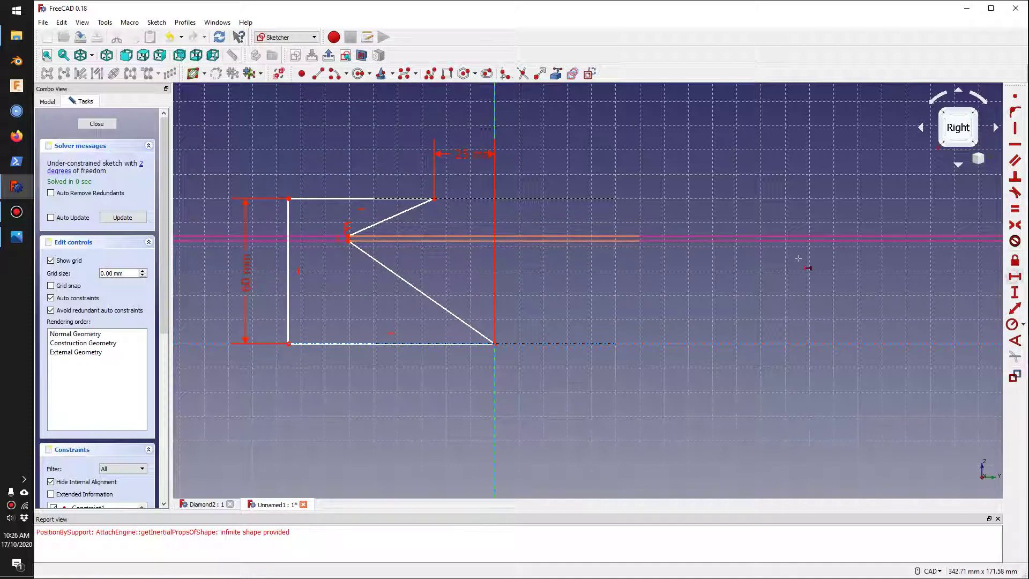
scroll(354, 241, "up", 5)
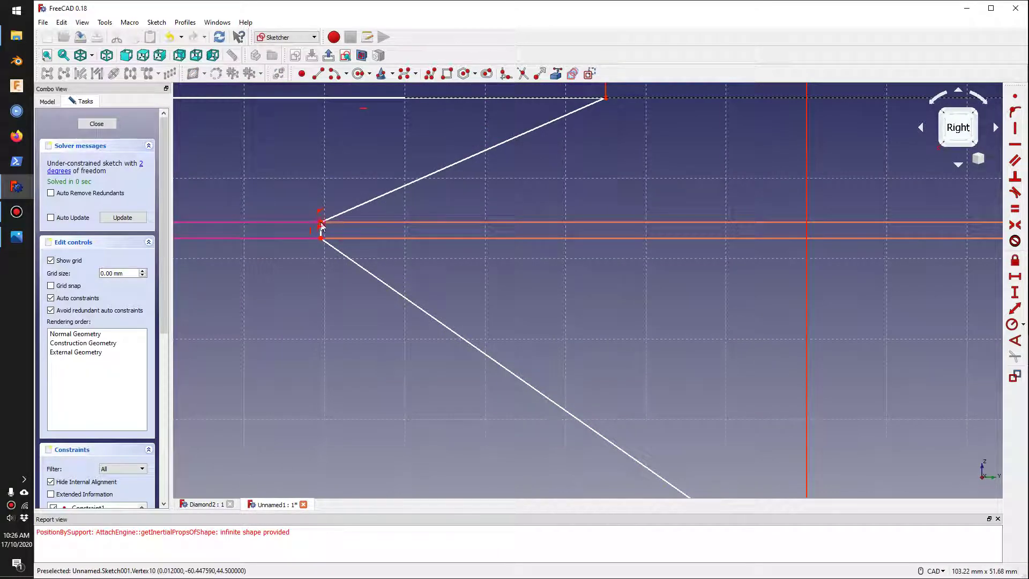
scroll(340, 234, "down", 6)
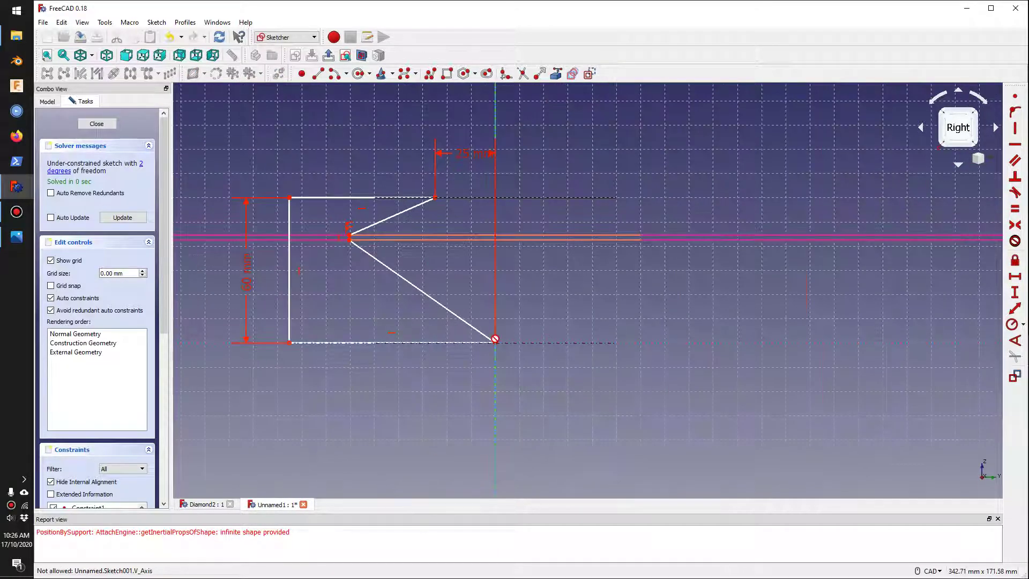
left_click(495, 338)
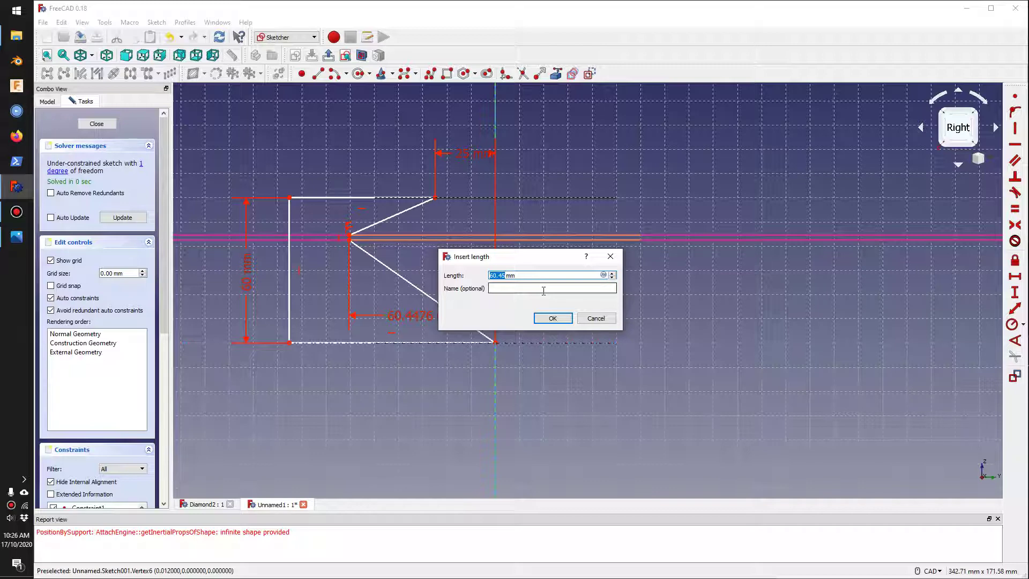
type("50")
key("Return")
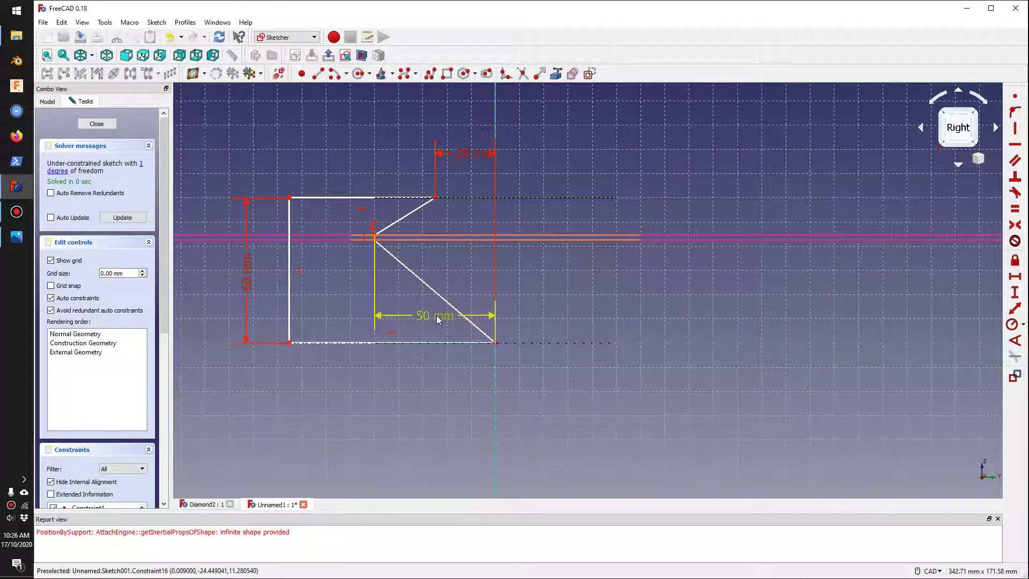
mouse_move(437, 317)
left_mouse_down()
mouse_move(460, 191)
mouse_move(458, 118)
left_mouse_up()
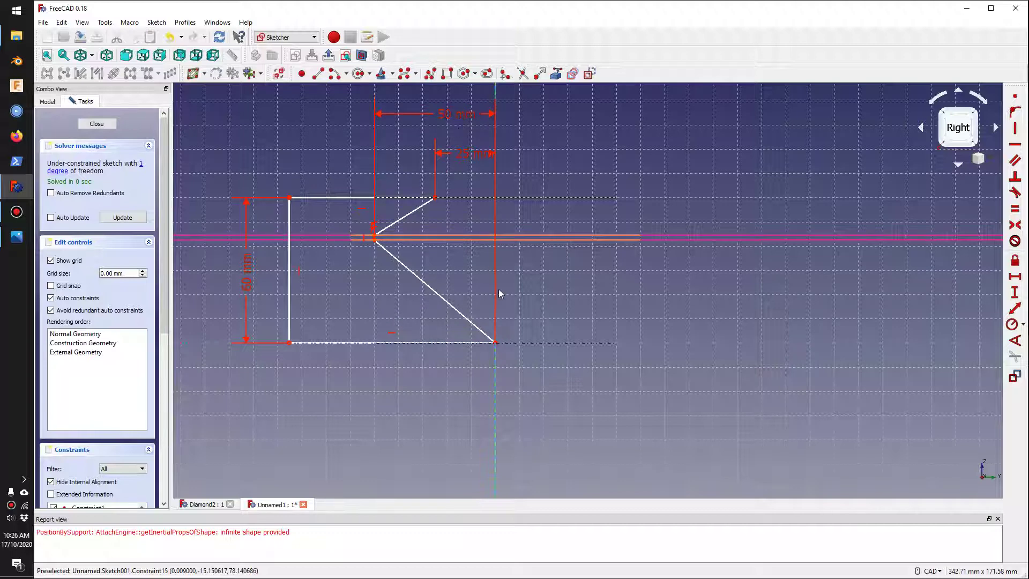
- Set the horizontal distance from the profile's lower outer corner to the origin to 80 mm, and place the dimension below the profile
scroll(532, 290, "down", 4)
scroll(532, 291, "up", 4)
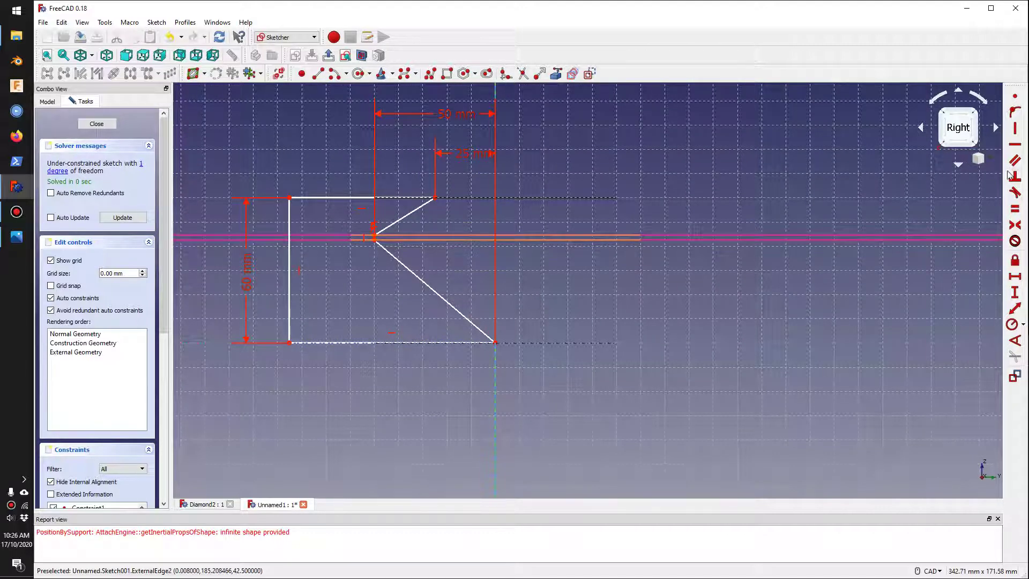
left_click(1015, 279)
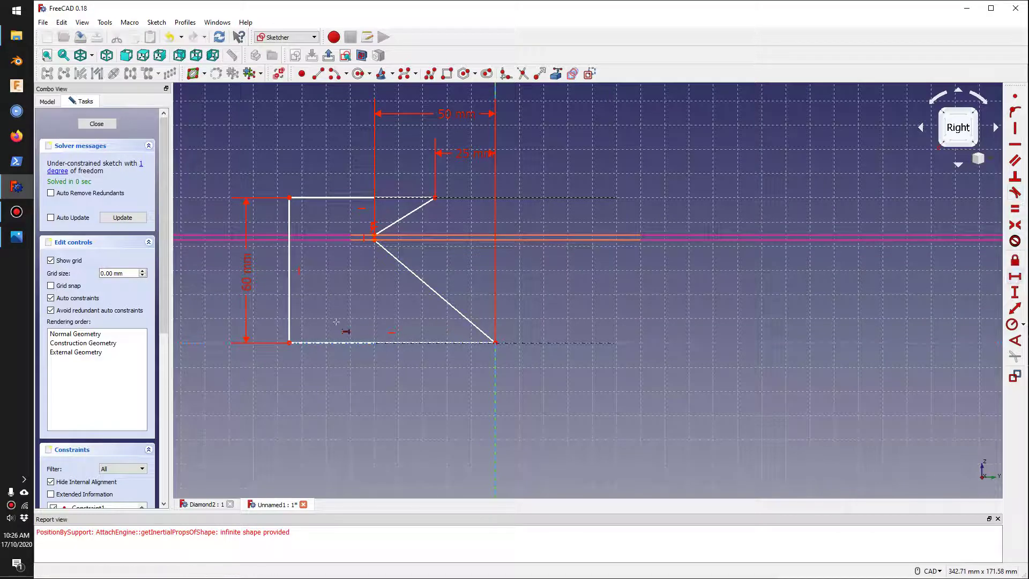
left_click(290, 326)
left_click(612, 322)
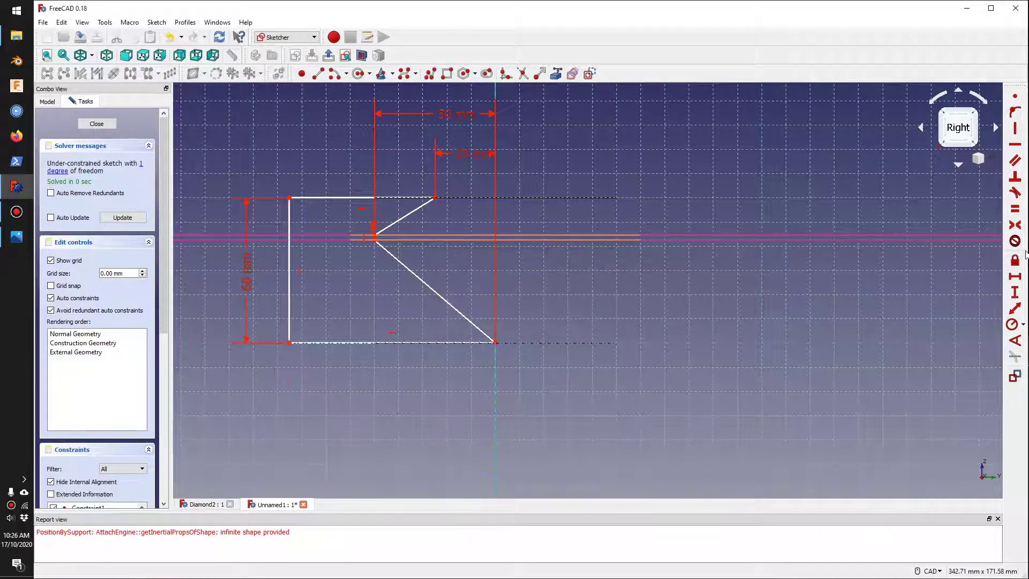
left_click(290, 342)
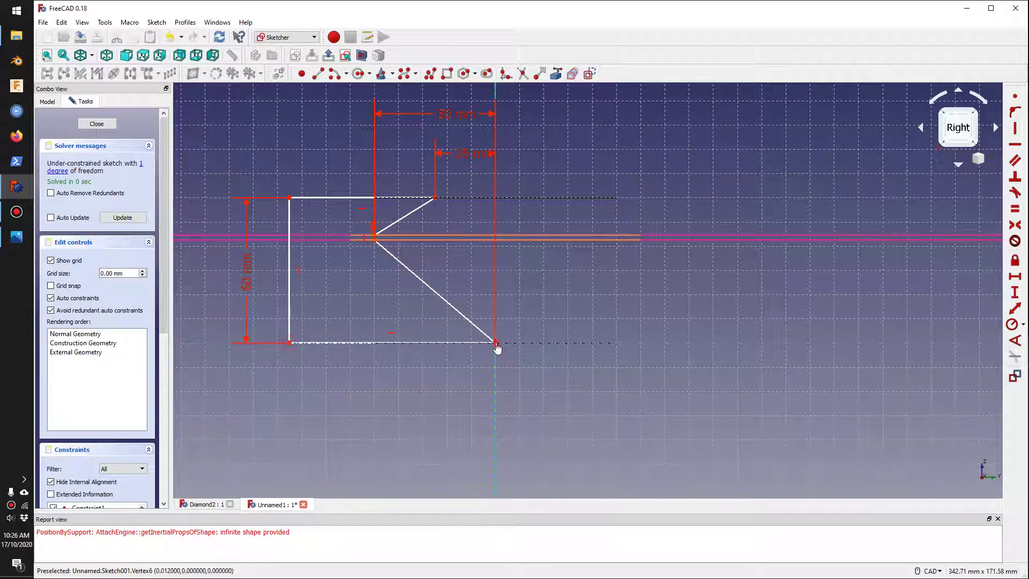
left_click(495, 343)
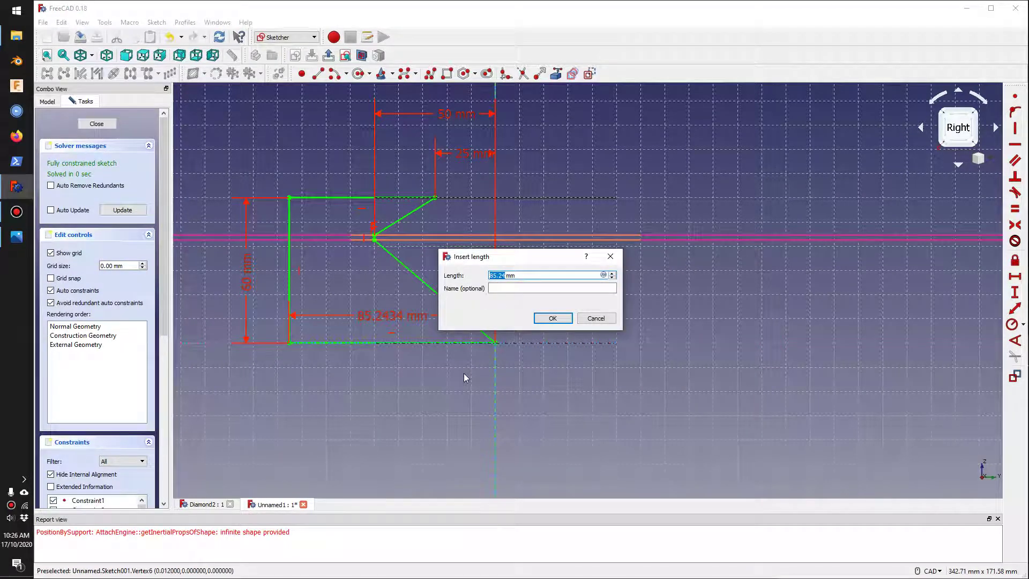
type("80")
key("Return")
left_click_drag(407, 322, 402, 414)
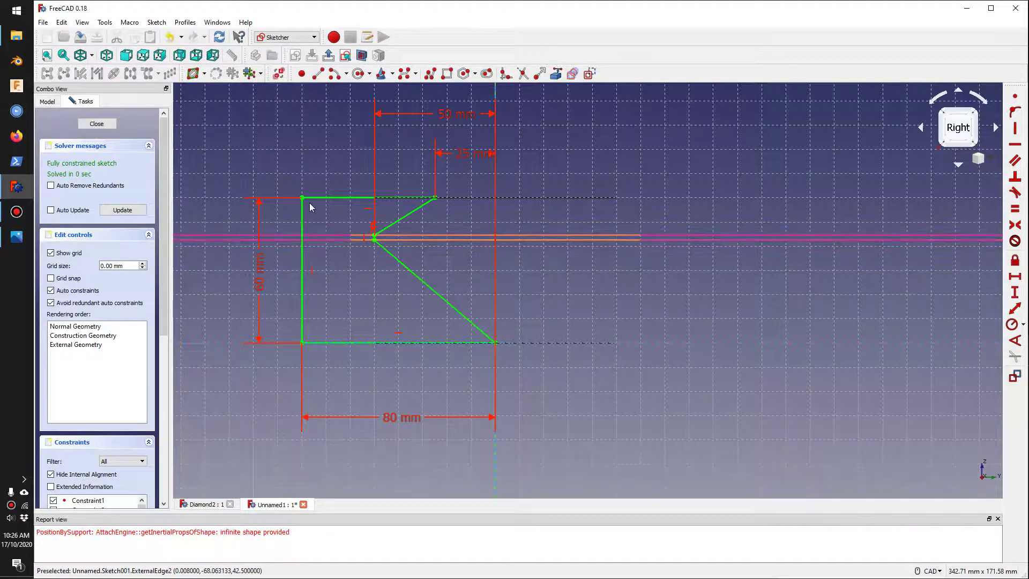
- Close the profile sketch and set the display style to flat lines
left_click(97, 124)
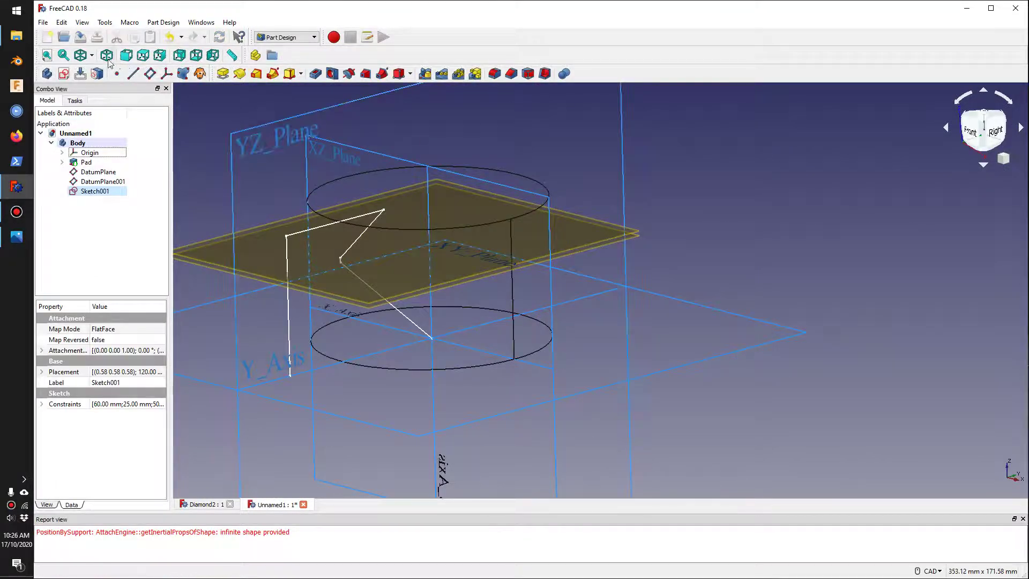
left_click(91, 55)
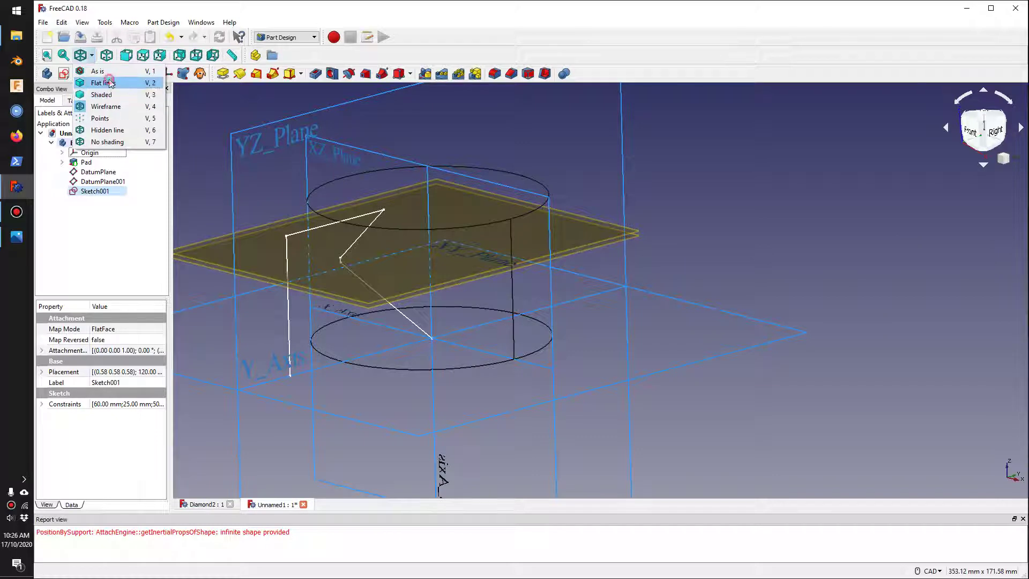
left_click(109, 83)
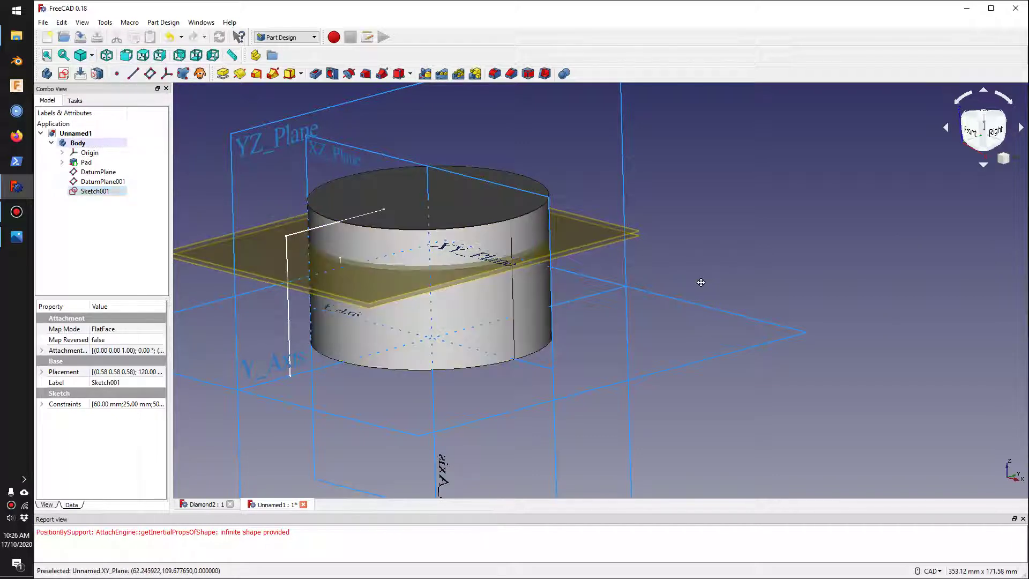
- Cut the profile sketch through the cylinder as a Pocket of type Through all, symmetric to plane
middle_click_drag(701, 282, 670, 349)
scroll(512, 141, "up", 2)
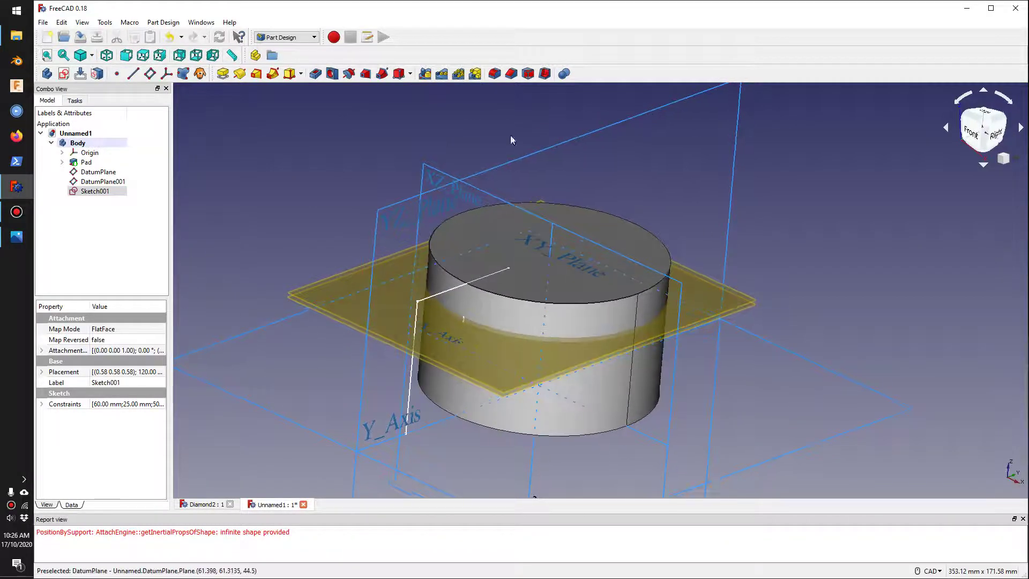
left_click(315, 74)
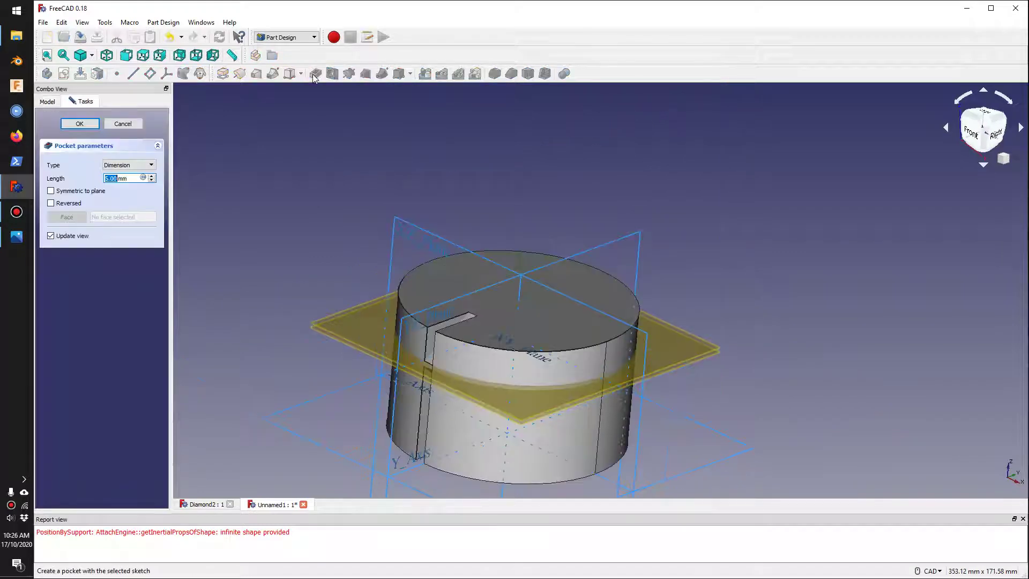
left_click(132, 165)
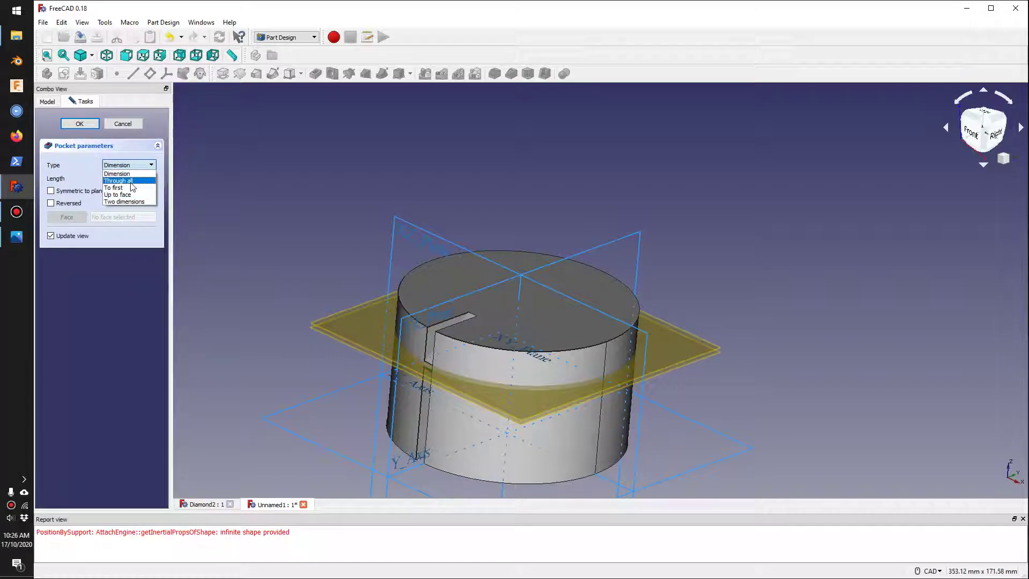
left_click(131, 182)
left_click(100, 192)
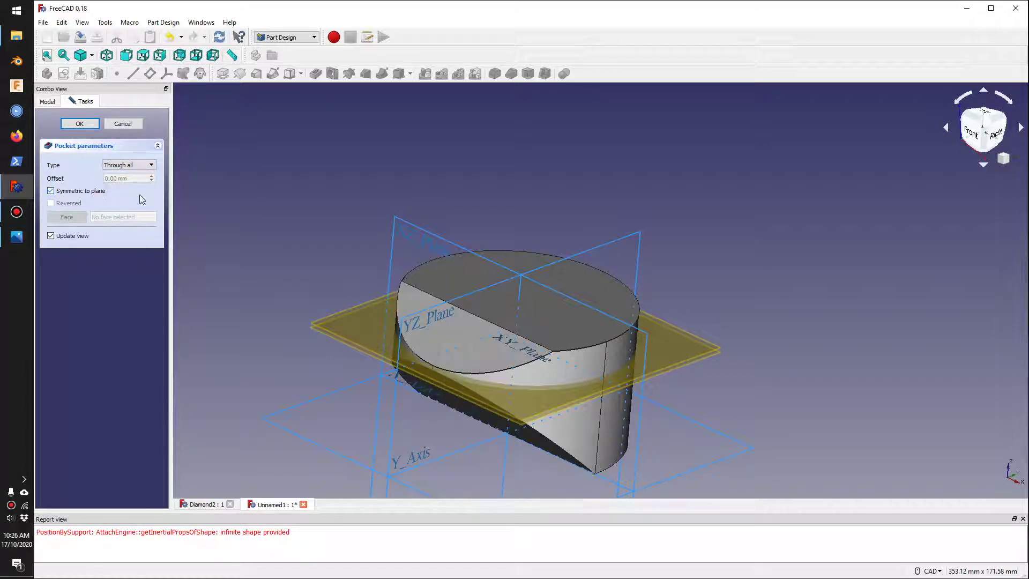
left_click(87, 125)
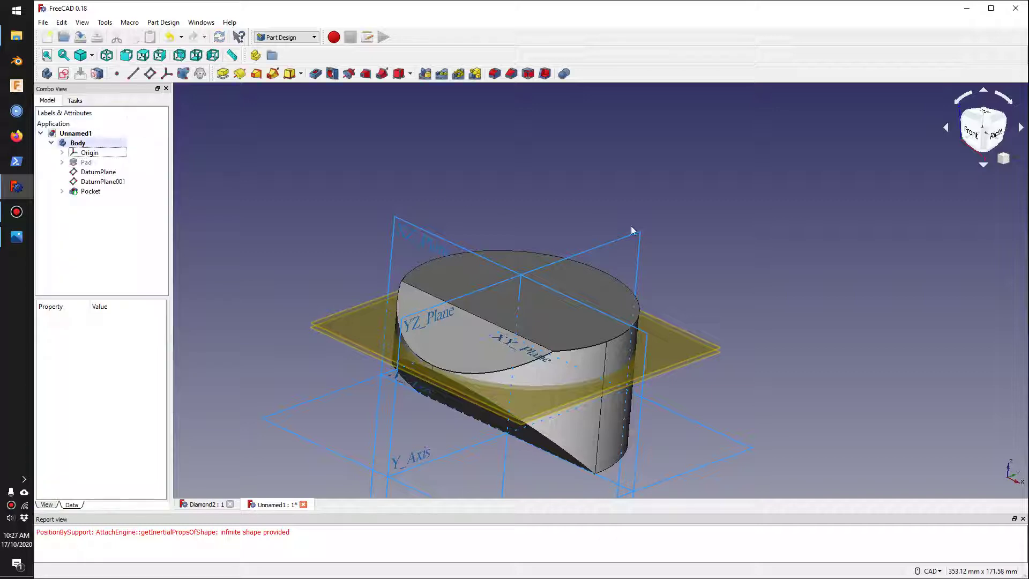
- Polar-pattern the pocket around the base Z axis with 8 occurrences over 360°
scroll(696, 253, "up", 2)
scroll(678, 218, "down", 2)
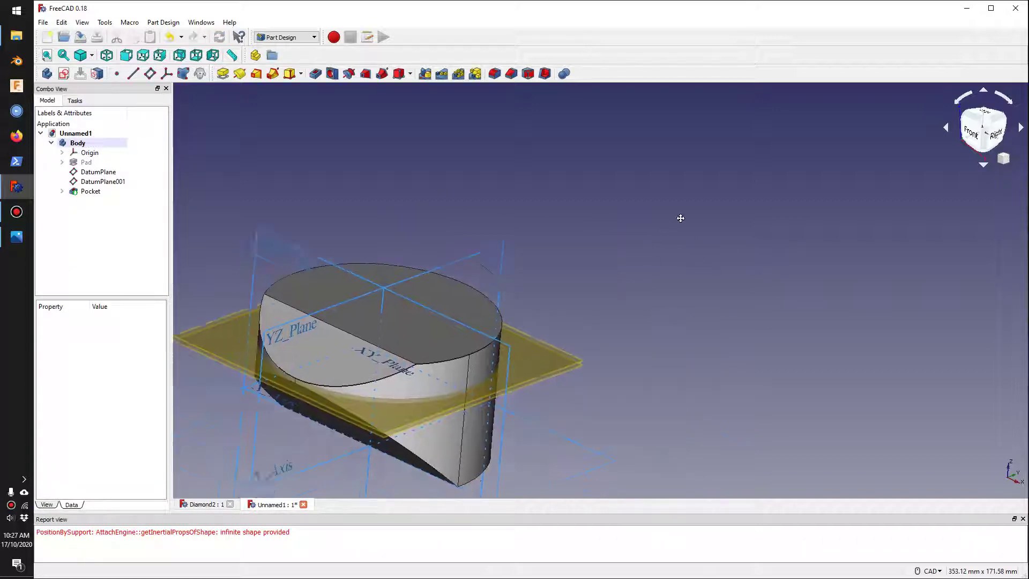
scroll(620, 243, "down", 2)
scroll(529, 258, "up", 3)
scroll(529, 258, "down", 1)
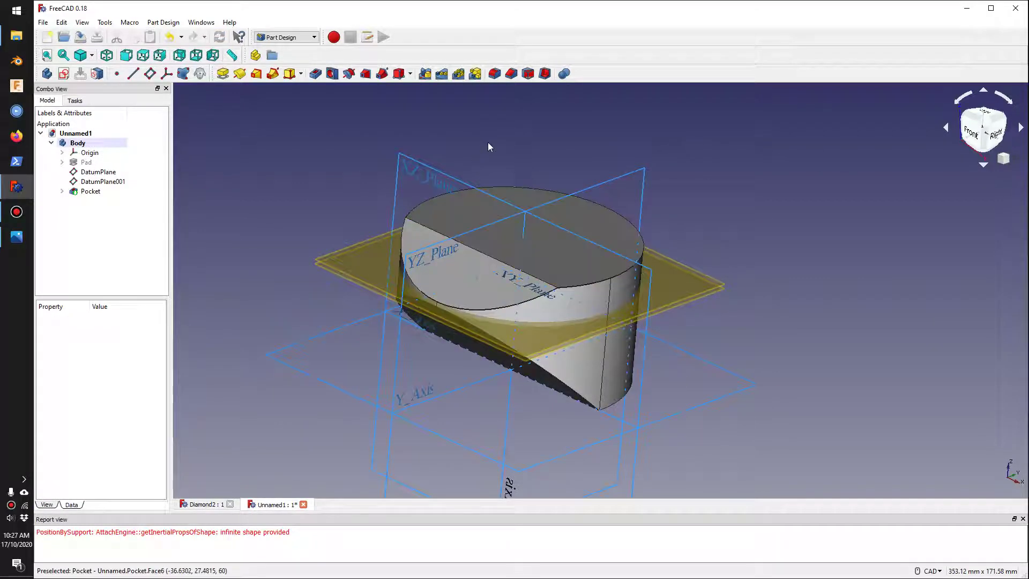
middle_click_drag(529, 257, 464, 148)
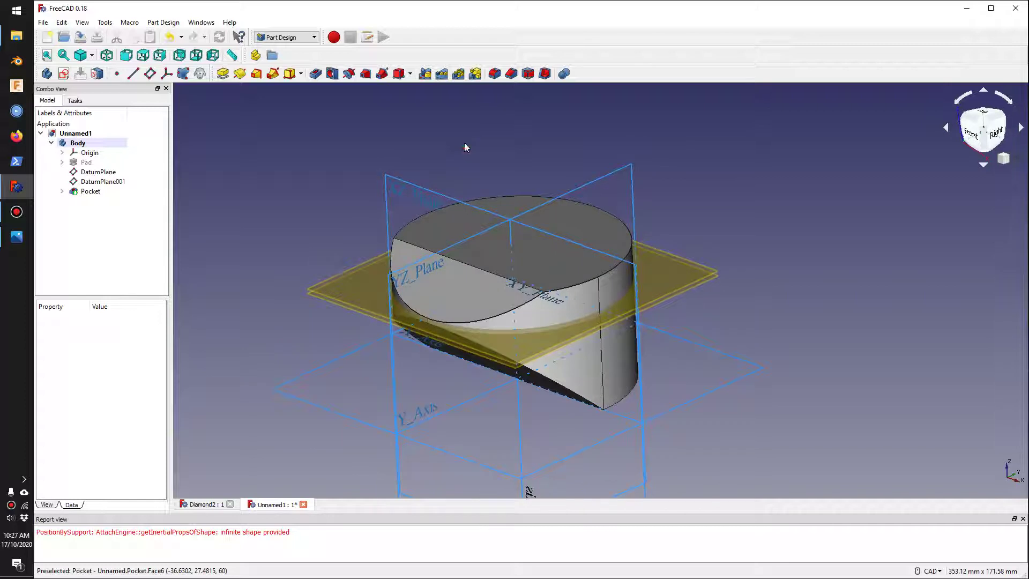
left_click(459, 75)
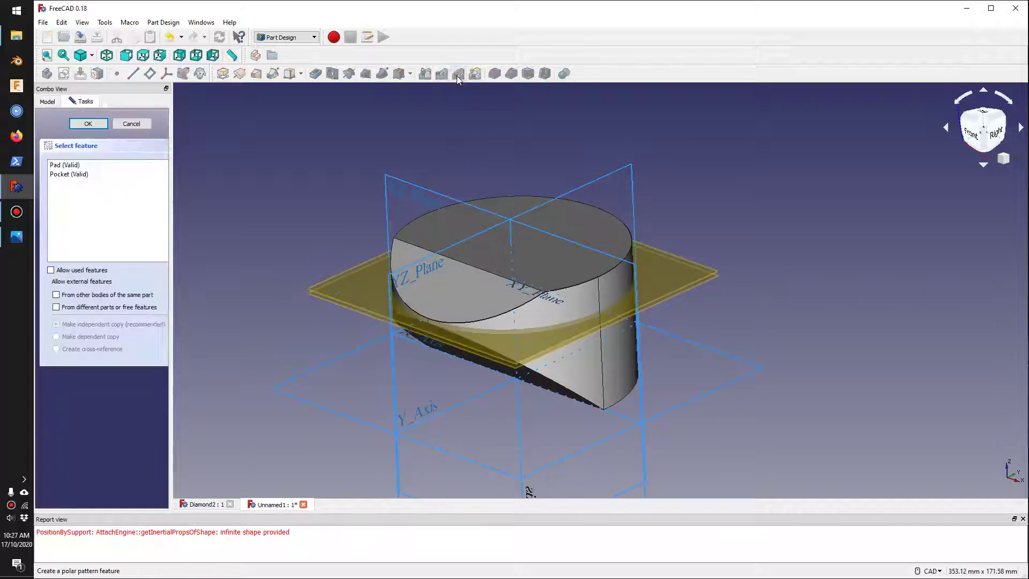
left_click(84, 175)
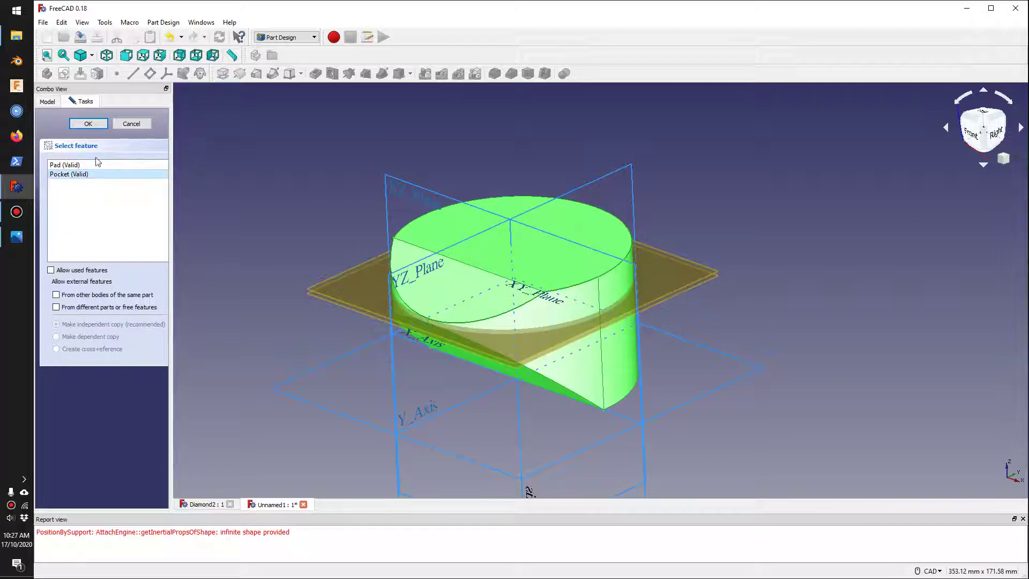
left_click(90, 125)
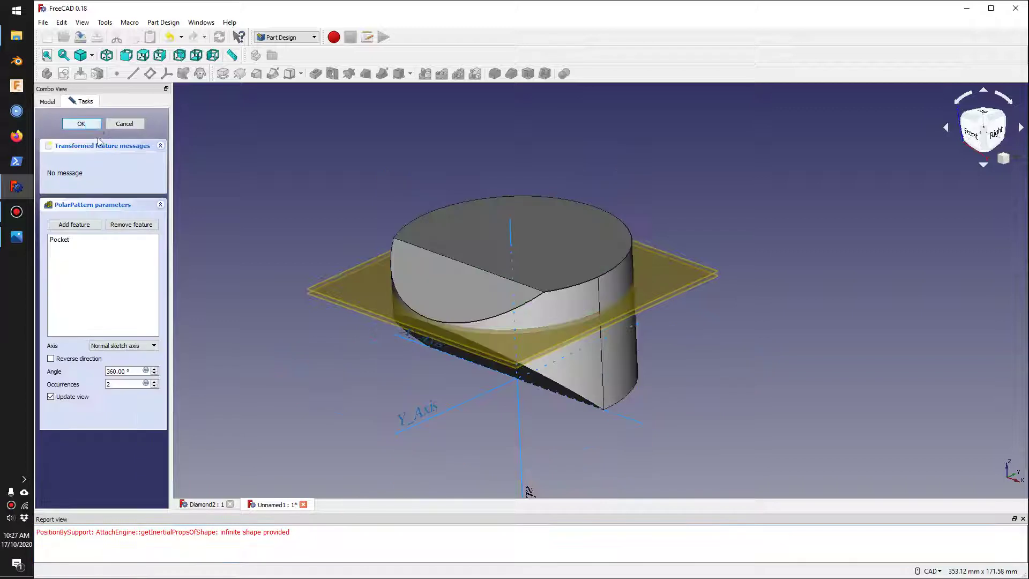
left_click(115, 345)
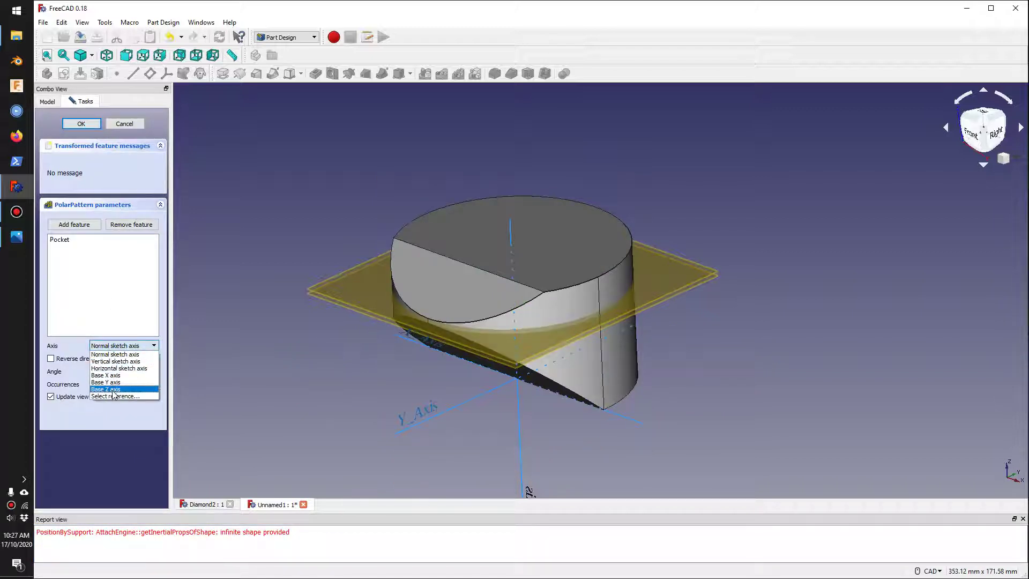
left_click(112, 390)
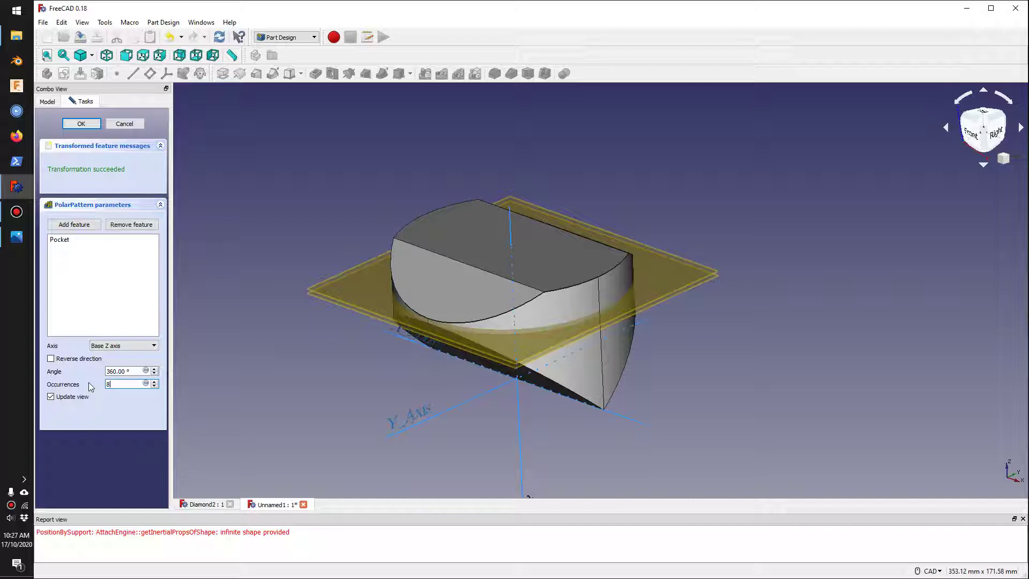
key("Tab")
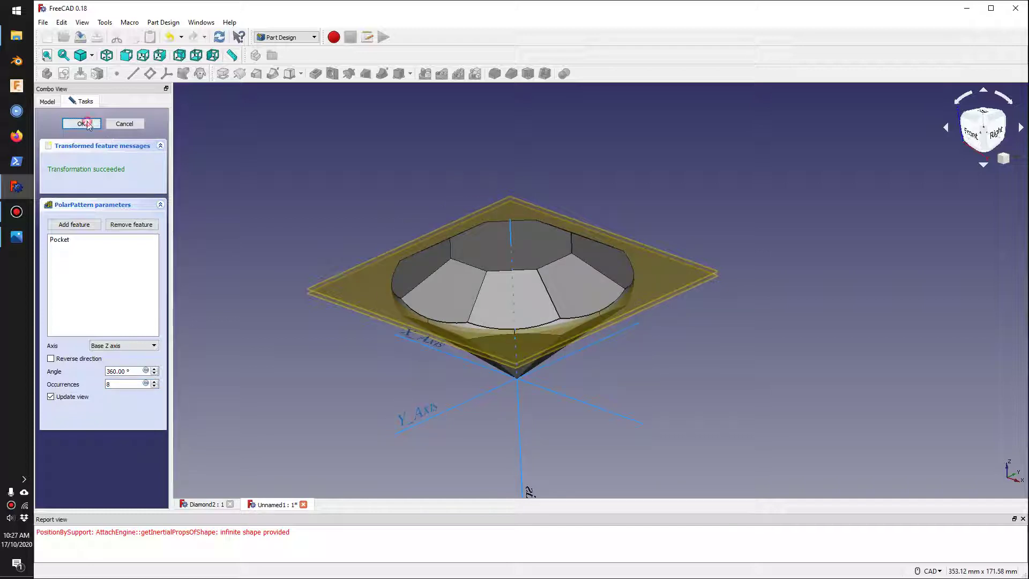
key("Return")
- Add a datum point at the center of mass of the front crown facet's upper edge, bordering the flat top face
scroll(558, 209, "up", 3)
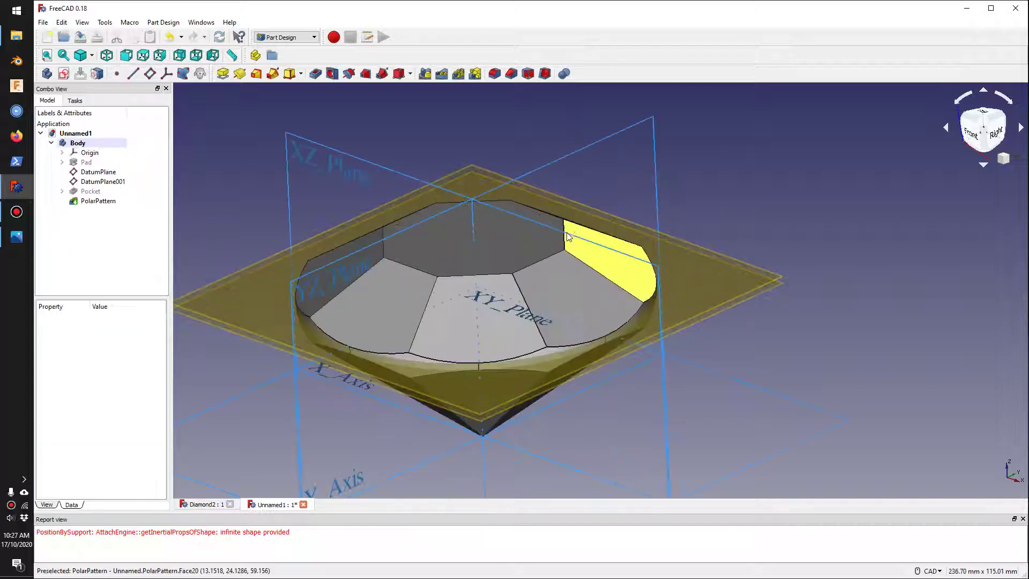
middle_click_drag(558, 215, 616, 364)
scroll(543, 290, "down", 5)
scroll(605, 349, "up", 3)
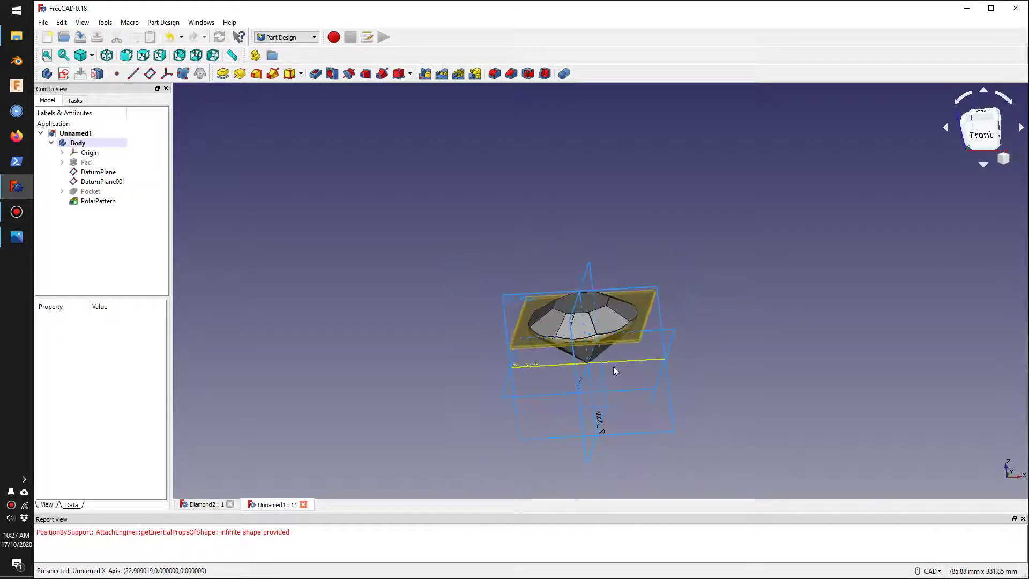
scroll(611, 359, "up", 3)
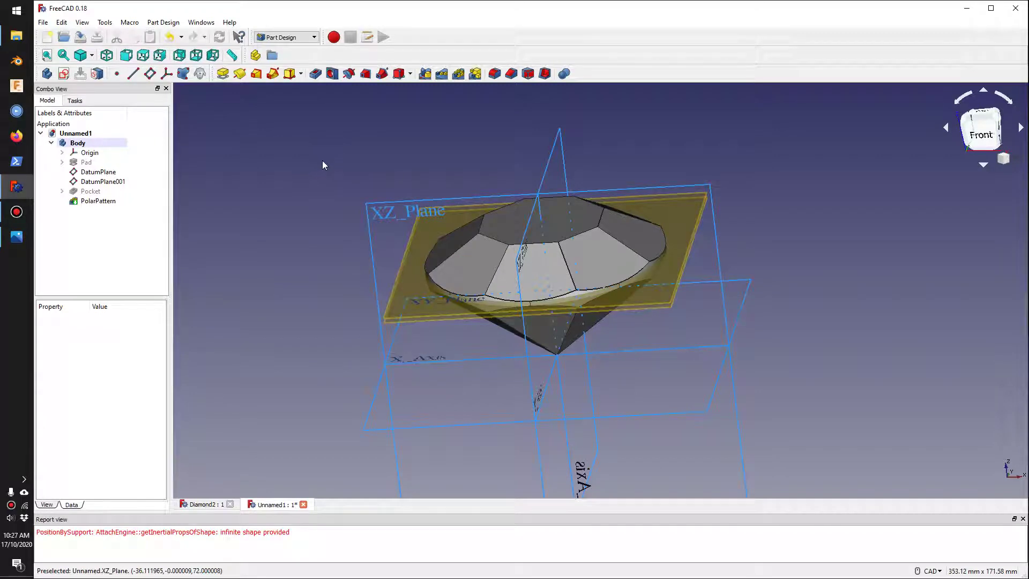
left_click(117, 74)
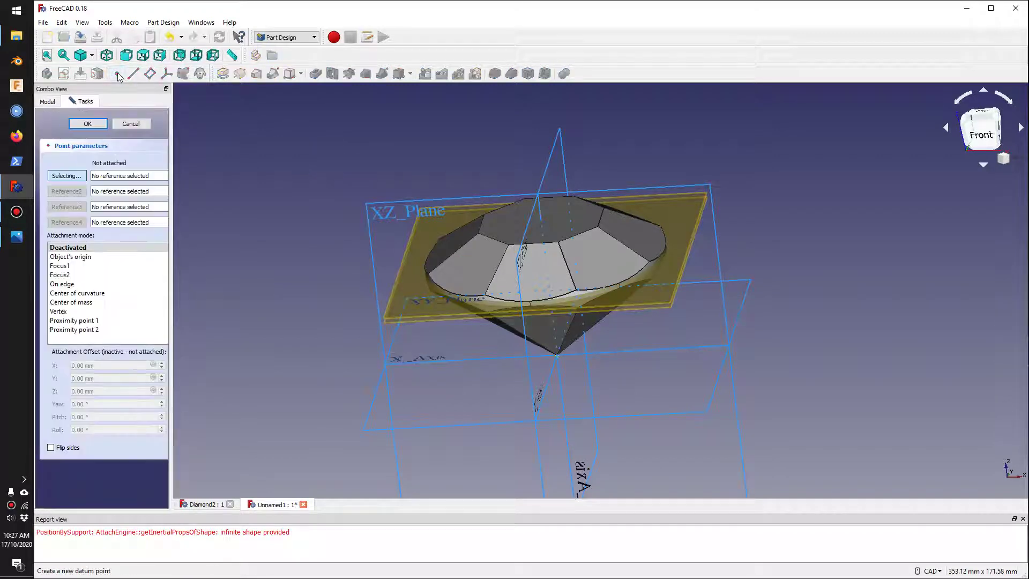
scroll(536, 252, "down", 2)
scroll(534, 253, "up", 6)
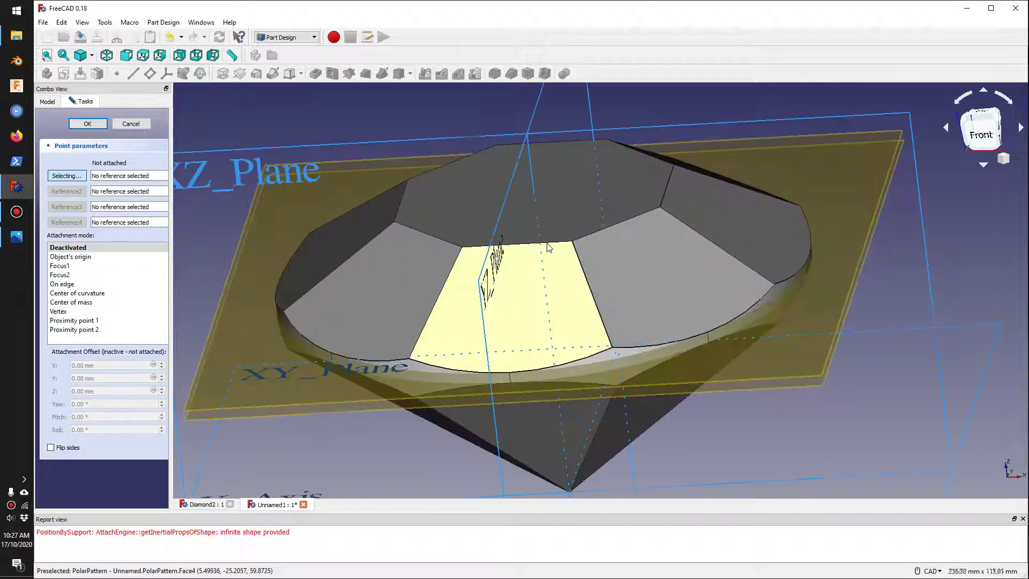
left_click(517, 243)
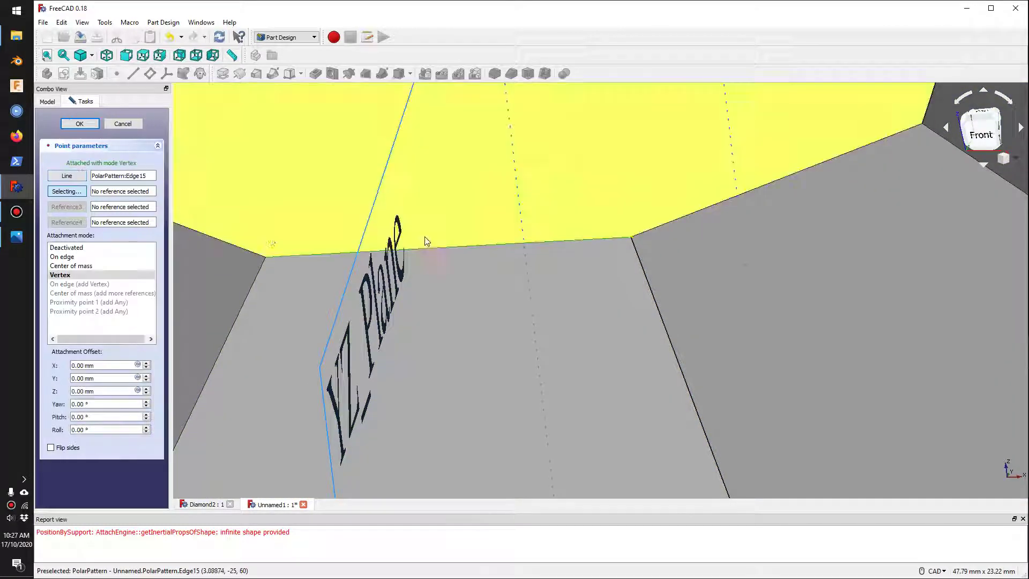
left_click(77, 266)
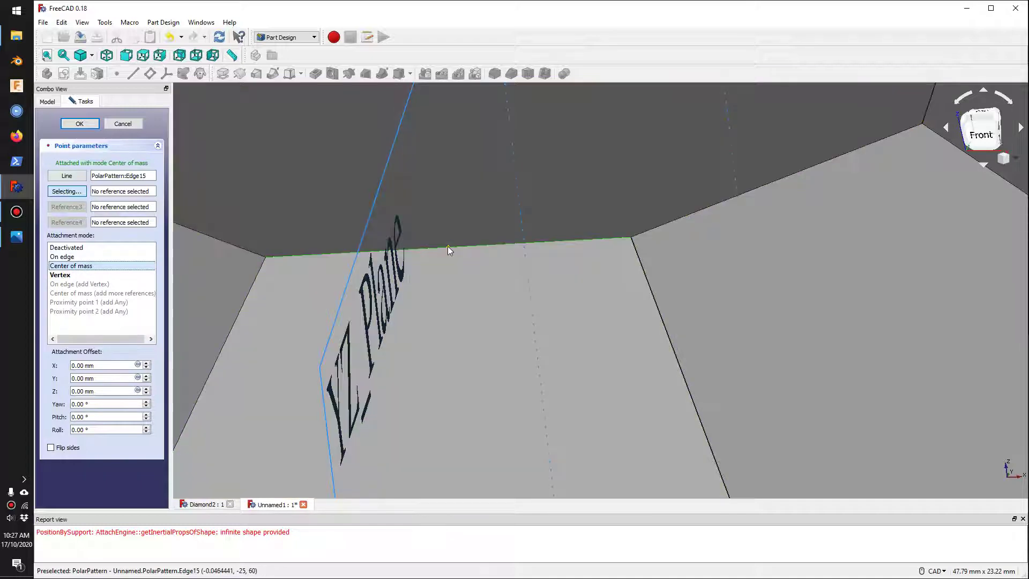
scroll(449, 246, "down", 8)
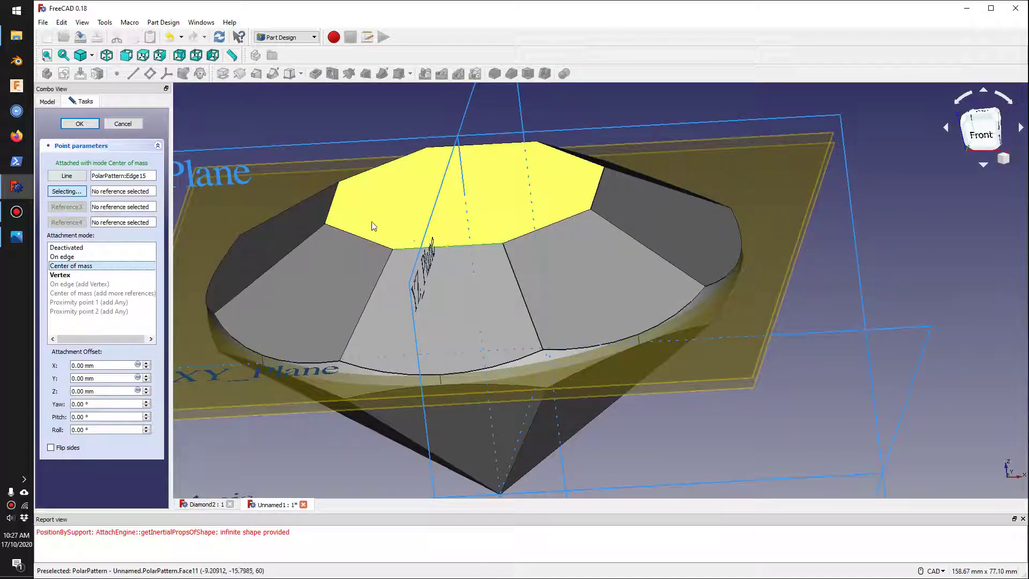
left_click(80, 124)
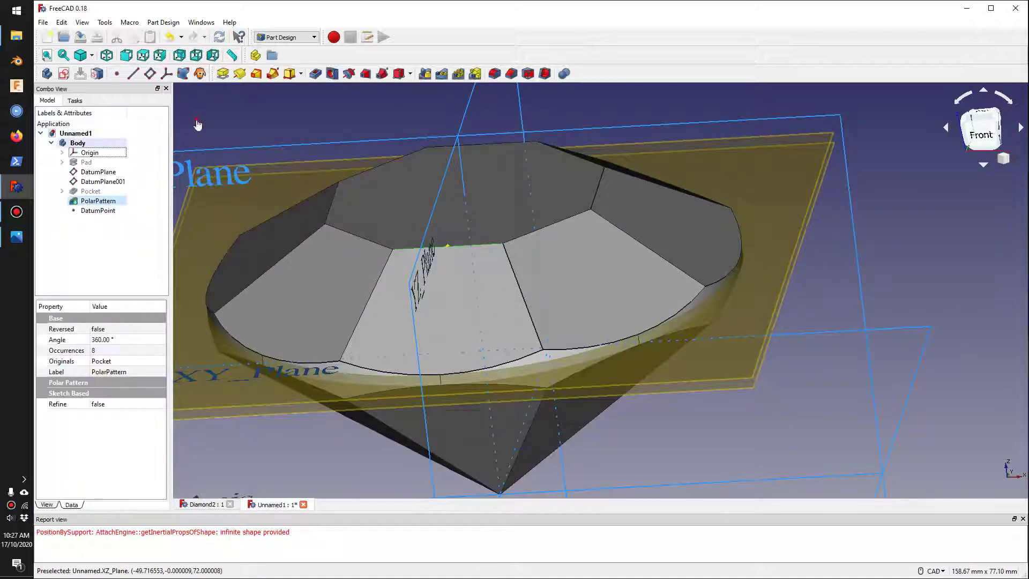
- Add a datum point at the center of mass of the sloping edge shared by the front crown facet and its right-hand neighbour
left_click(117, 73)
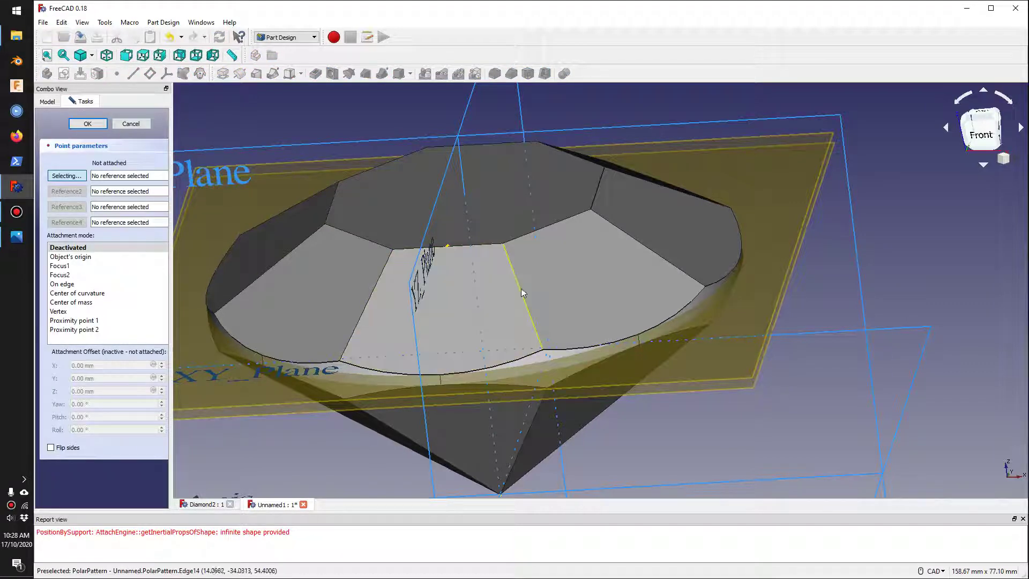
left_click(524, 296)
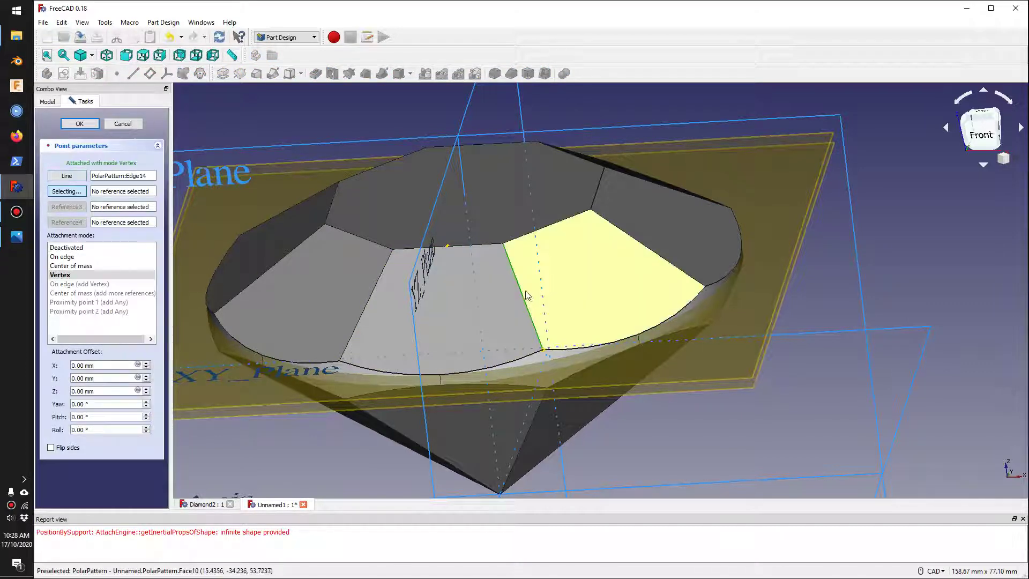
left_click(75, 266)
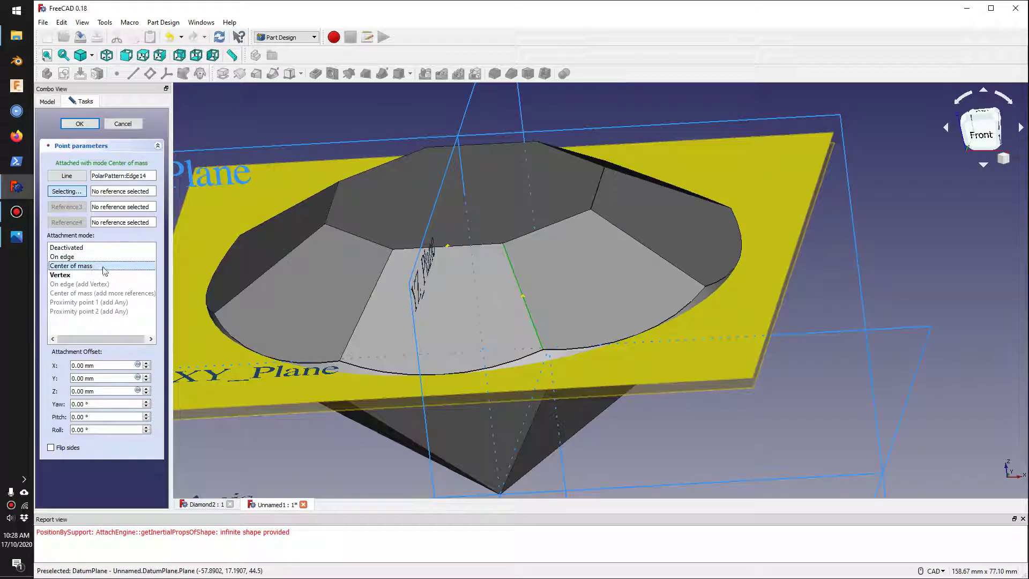
left_click(80, 124)
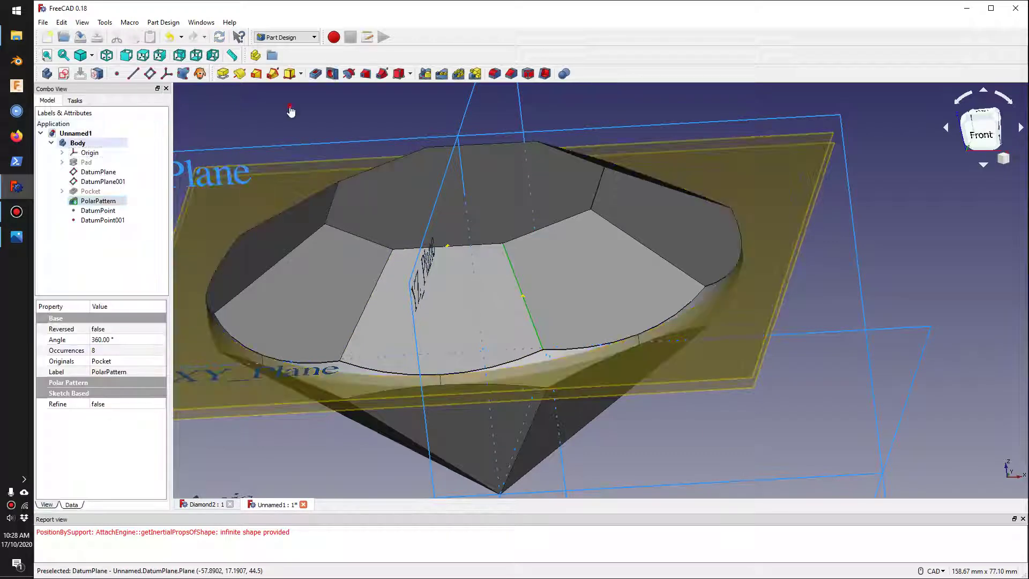
- Add a datum point at the center of mass of the right-hand neighbouring facet's upper edge, and clear the selection
left_click(117, 73)
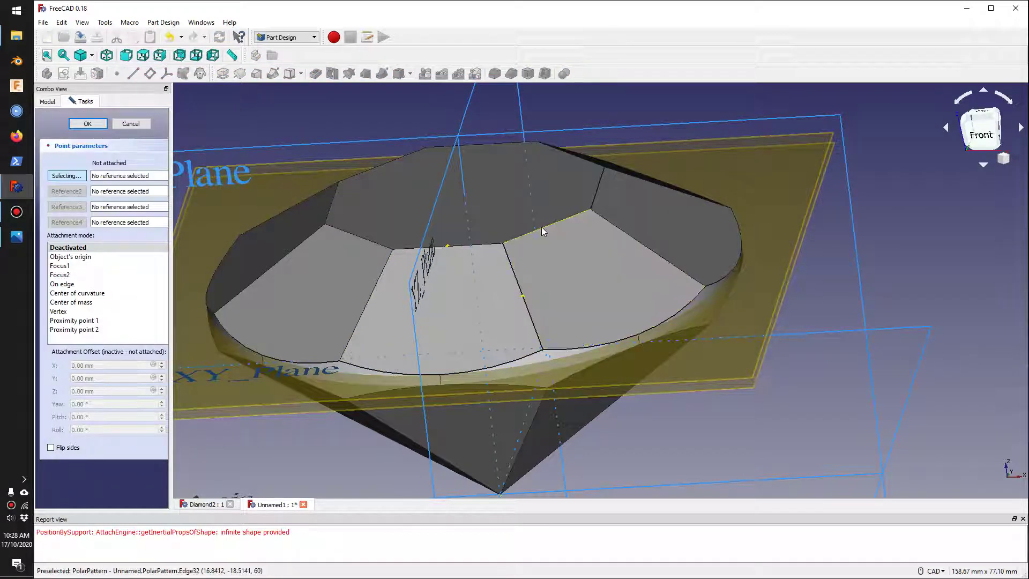
left_click(541, 227)
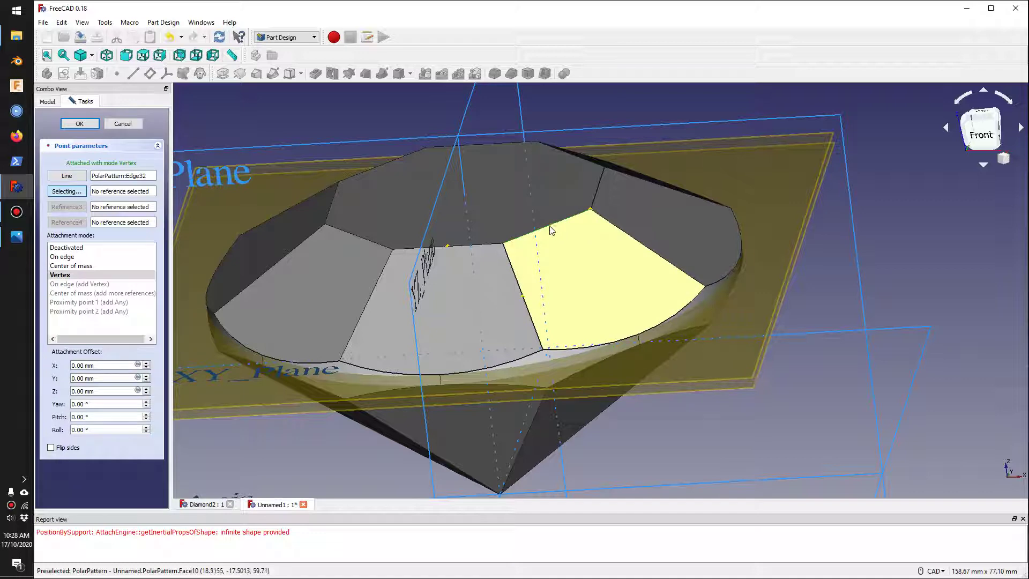
left_click(86, 266)
left_click(79, 124)
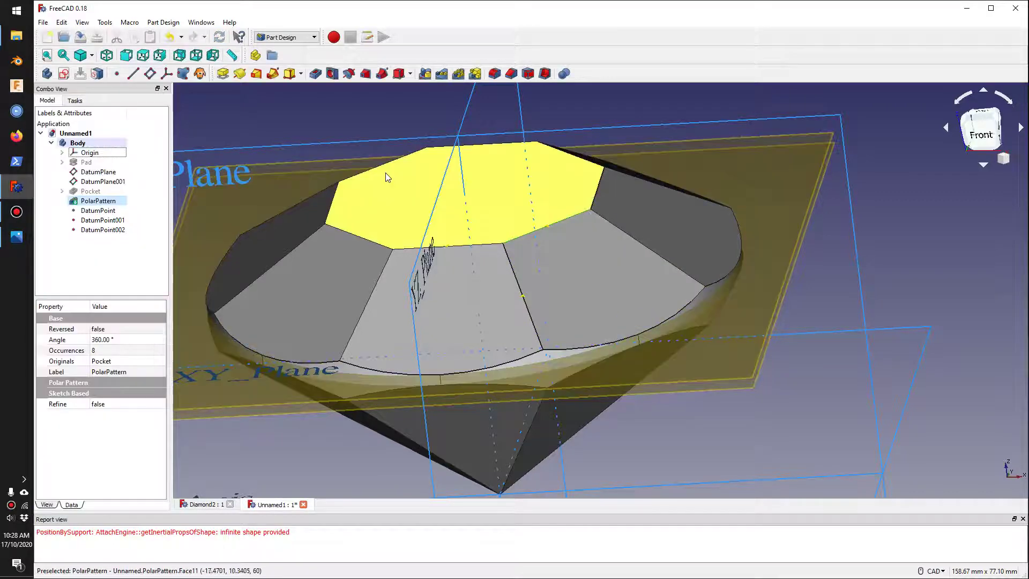
scroll(385, 173, "down", 3)
scroll(387, 171, "up", 2)
left_click(319, 122)
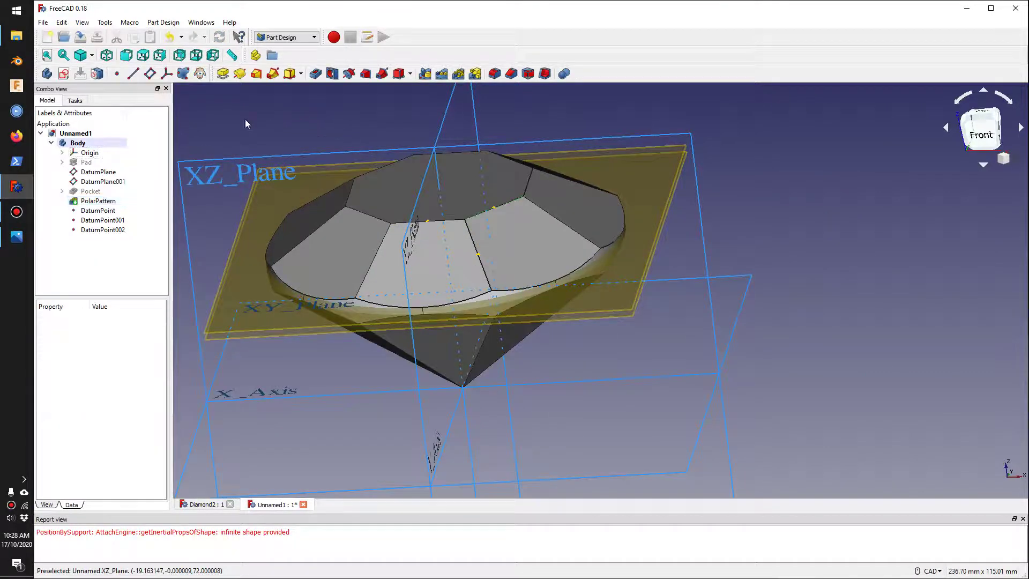
- Create a datum plane through the three edge-midpoint datum points using the Plane by 3 points attachment mode
left_click(151, 75)
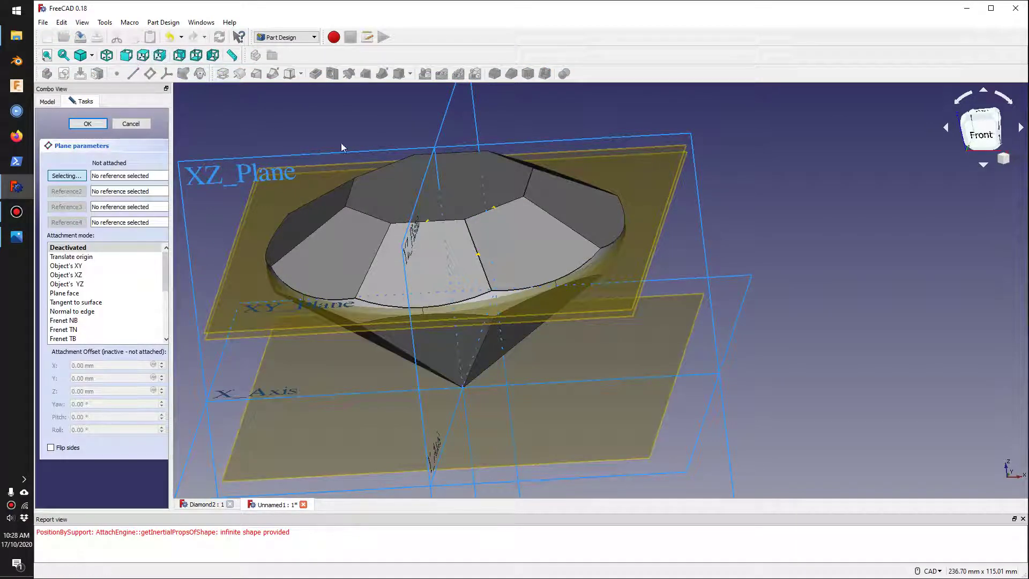
scroll(436, 226, "down", 2)
scroll(436, 225, "up", 5)
scroll(435, 225, "up", 4)
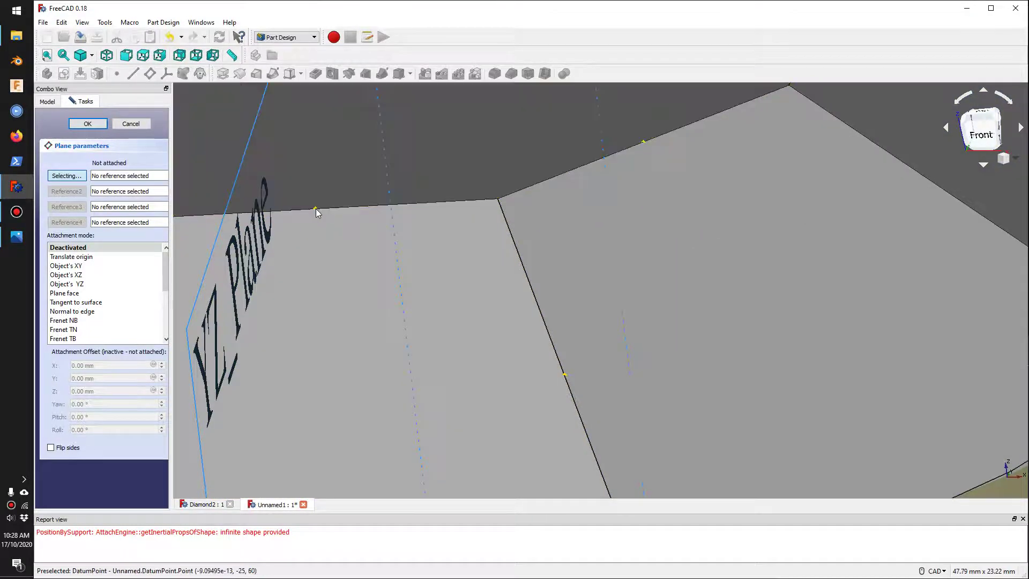
left_click(316, 210)
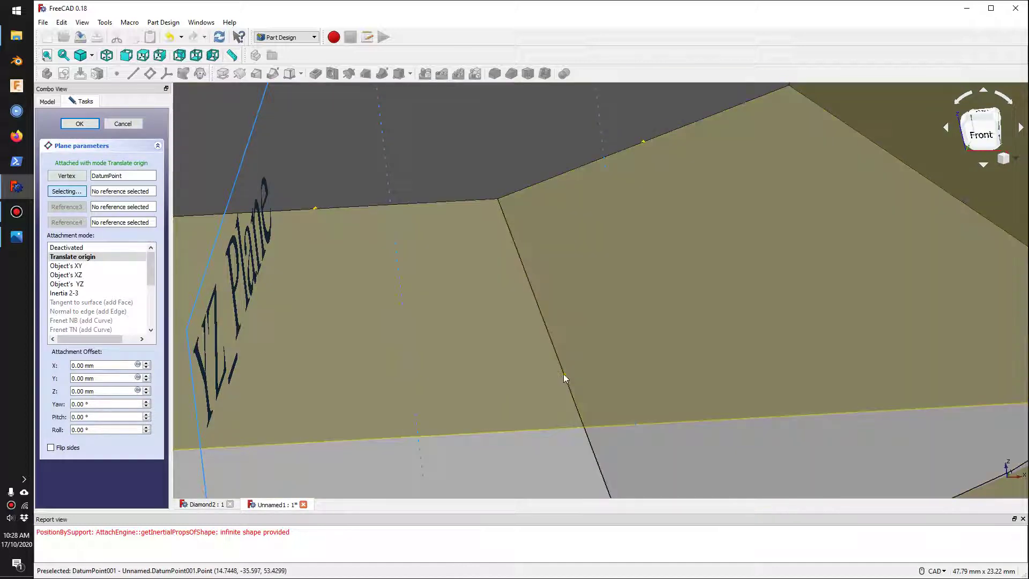
left_click(564, 375)
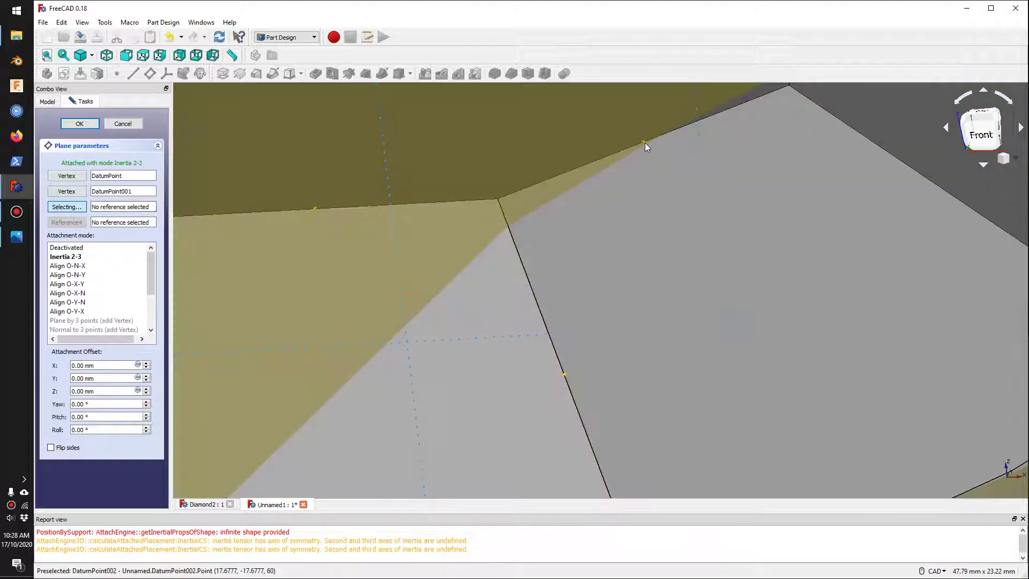
left_click(644, 141)
scroll(598, 217, "down", 5)
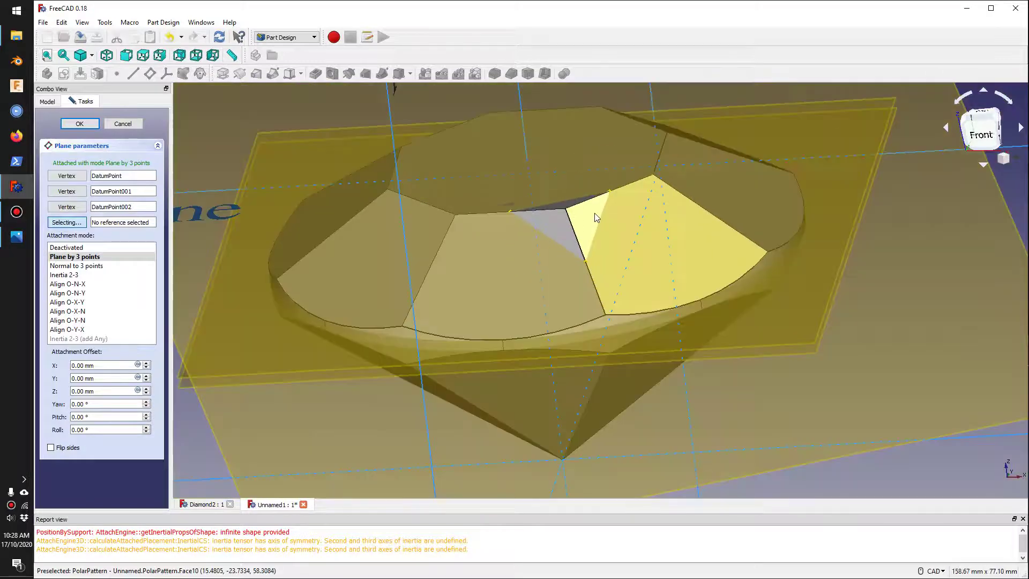
scroll(600, 217, "up", 2)
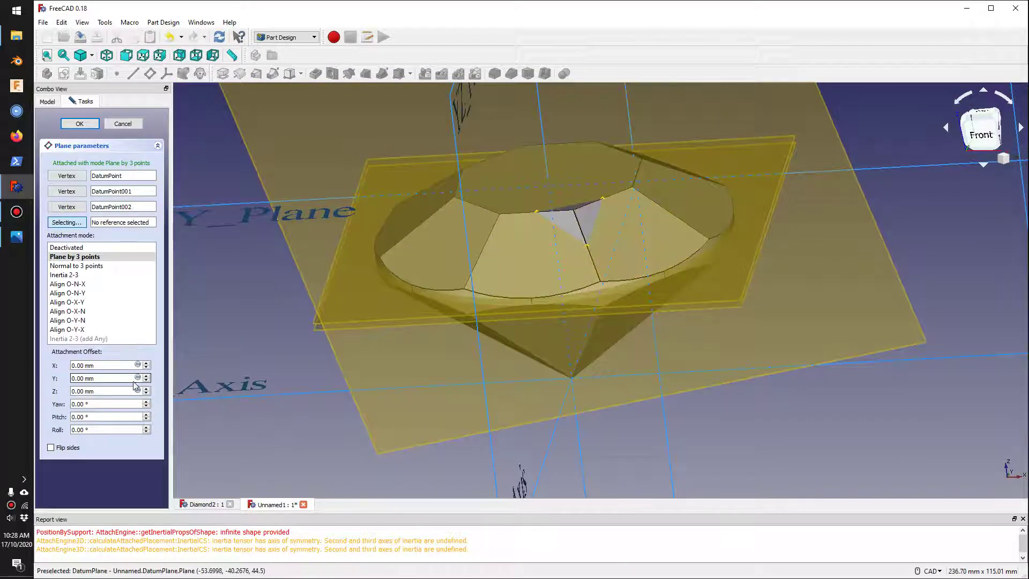
left_click(79, 124)
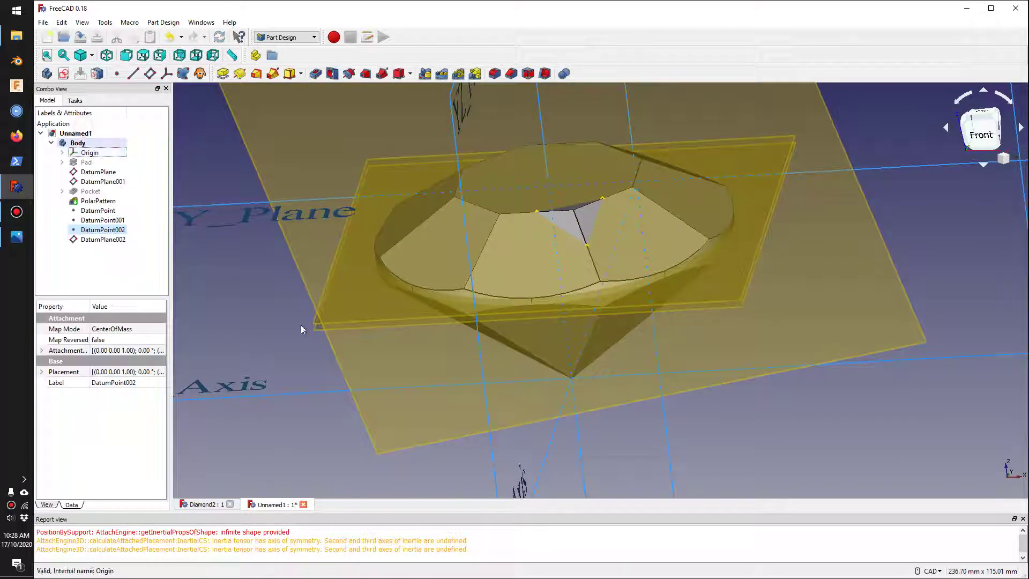
- Switch the three-point datum plane to manual resize mode and set its length and width to 70 mm each
scroll(346, 352, "up", 3)
scroll(346, 353, "down", 6)
scroll(365, 326, "up", 3)
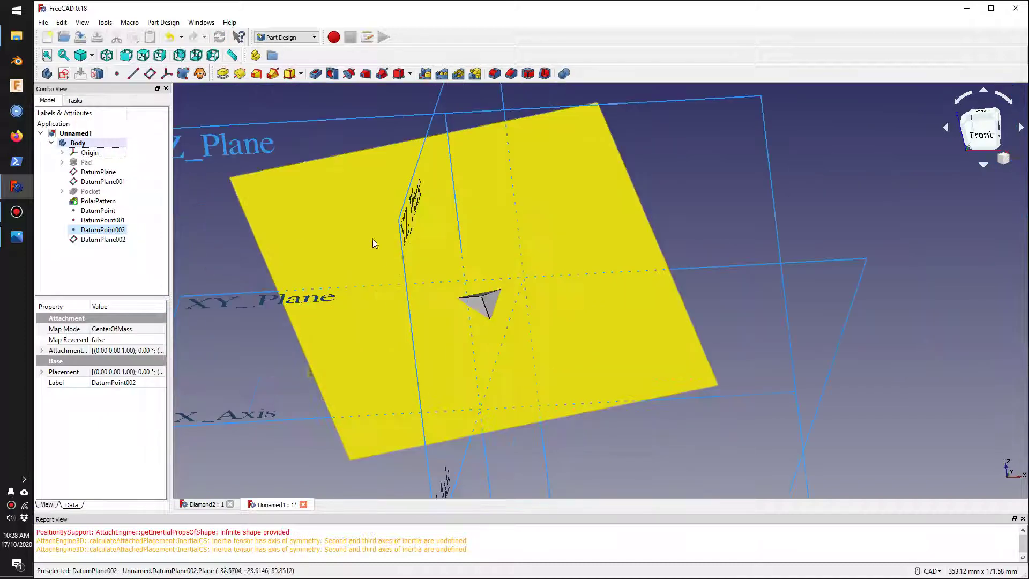
left_click(99, 239)
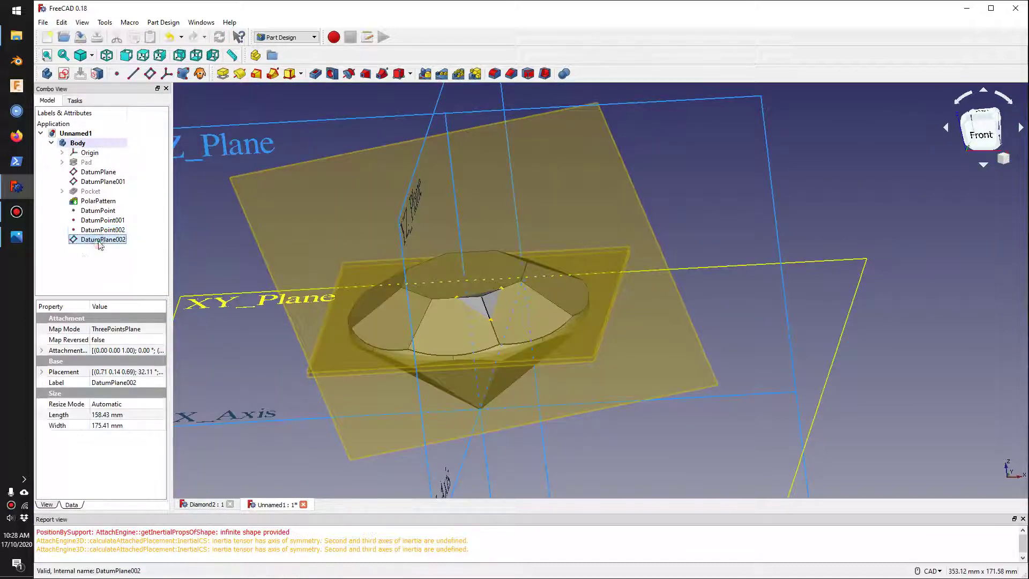
left_click(123, 405)
left_click(122, 409)
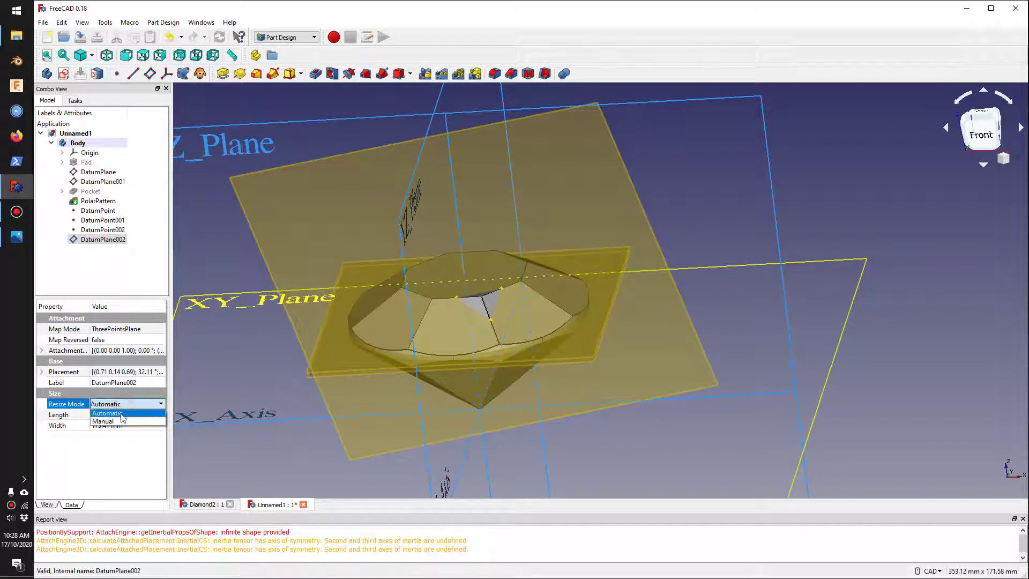
left_click(123, 420)
left_click(122, 416)
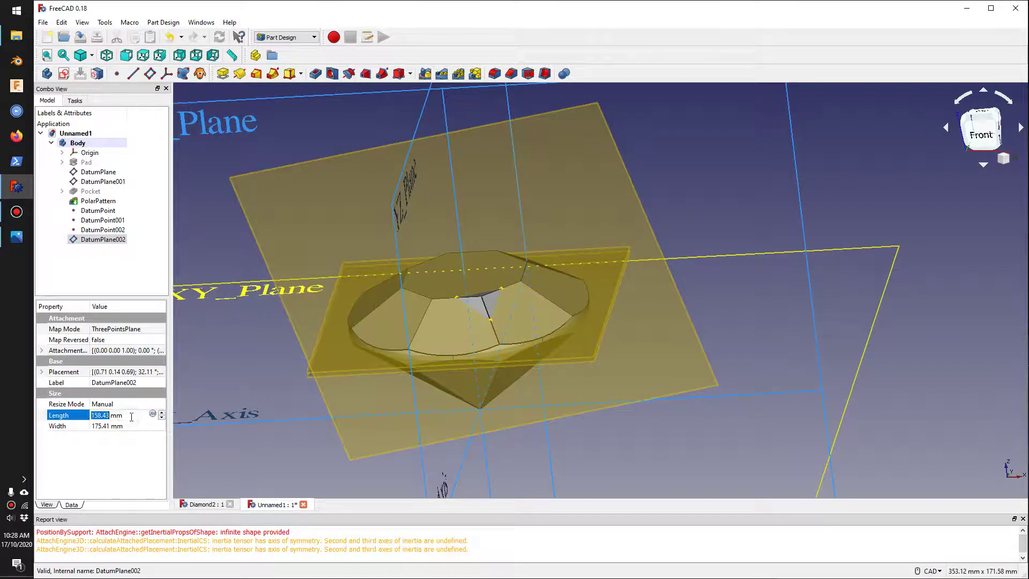
type("70")
key("Tab")
type("70")
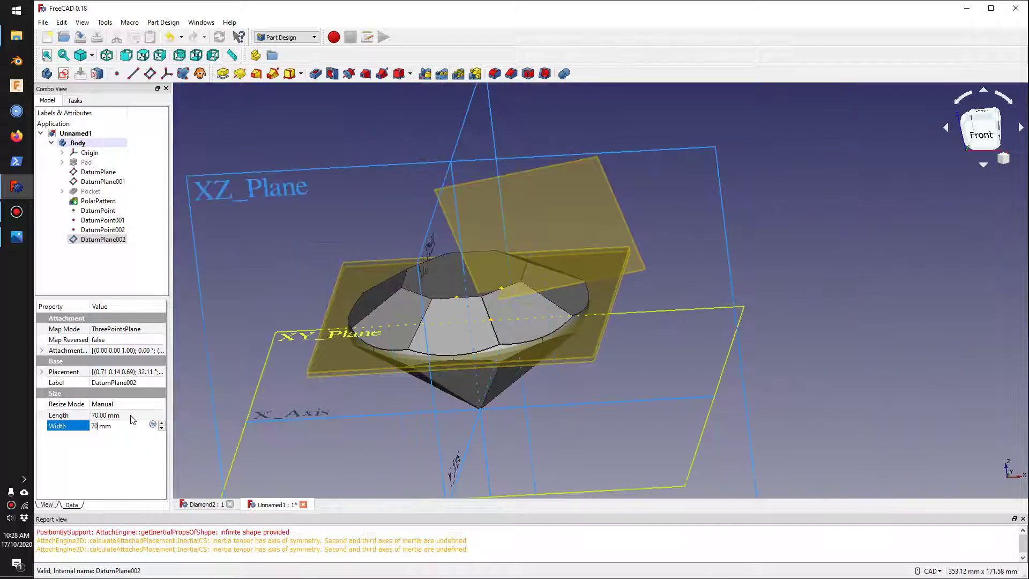
key("Return")
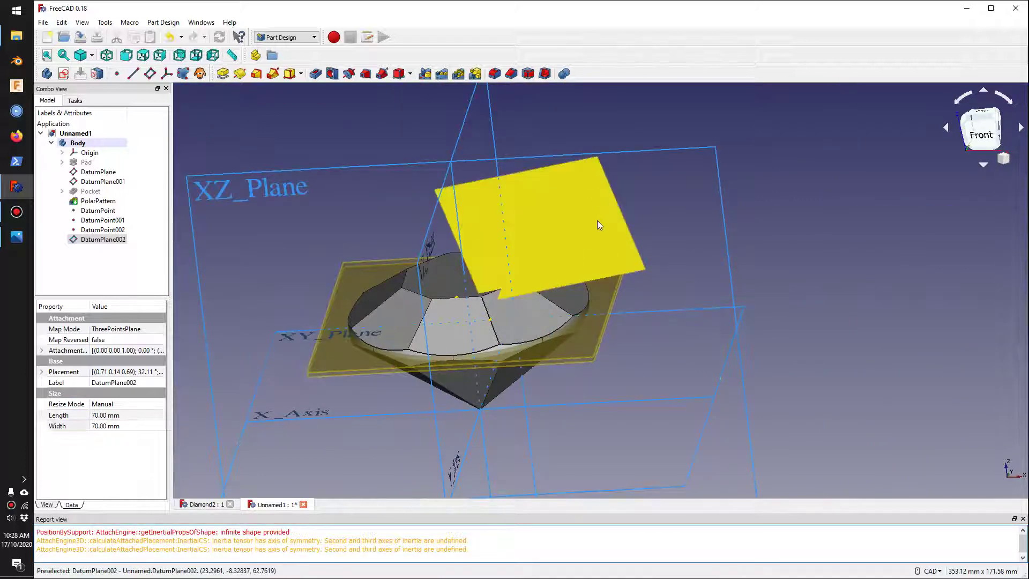
- Edit the three-point datum plane and set its attachment offset to -30 mm in X and -30 mm in Y
right_click(112, 245)
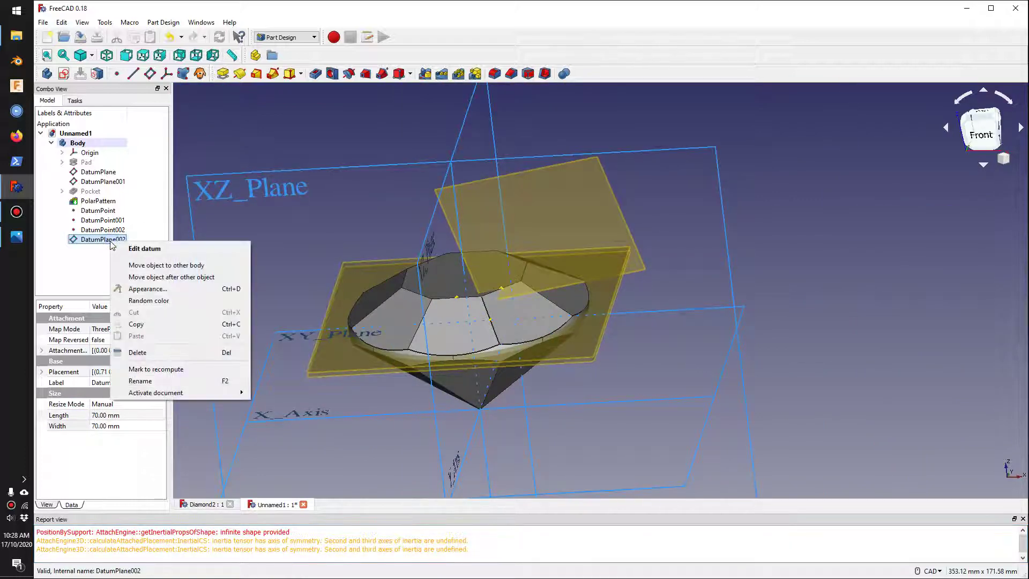
left_click(138, 250)
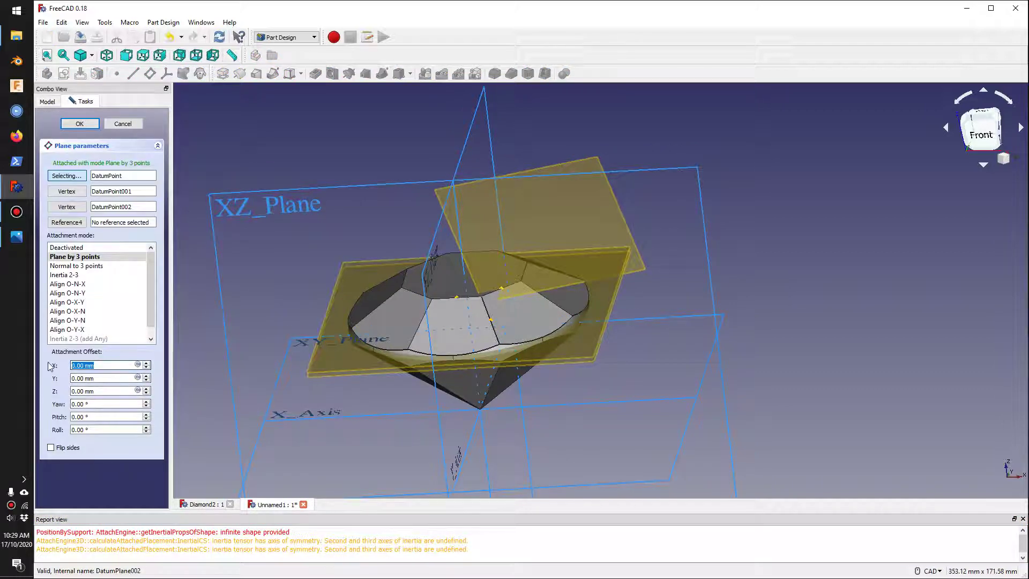
type("-30")
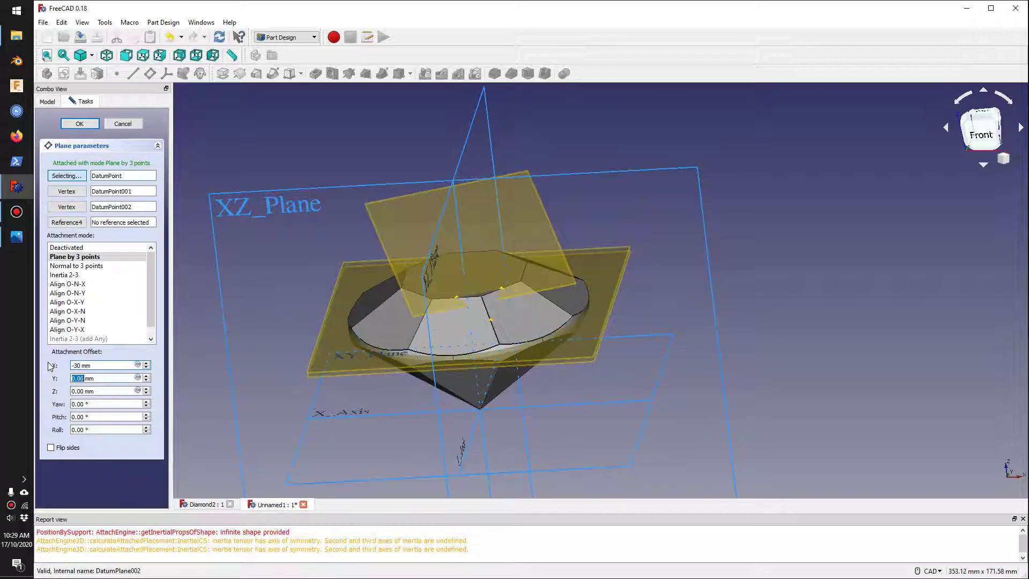
type("-30")
key("Return")
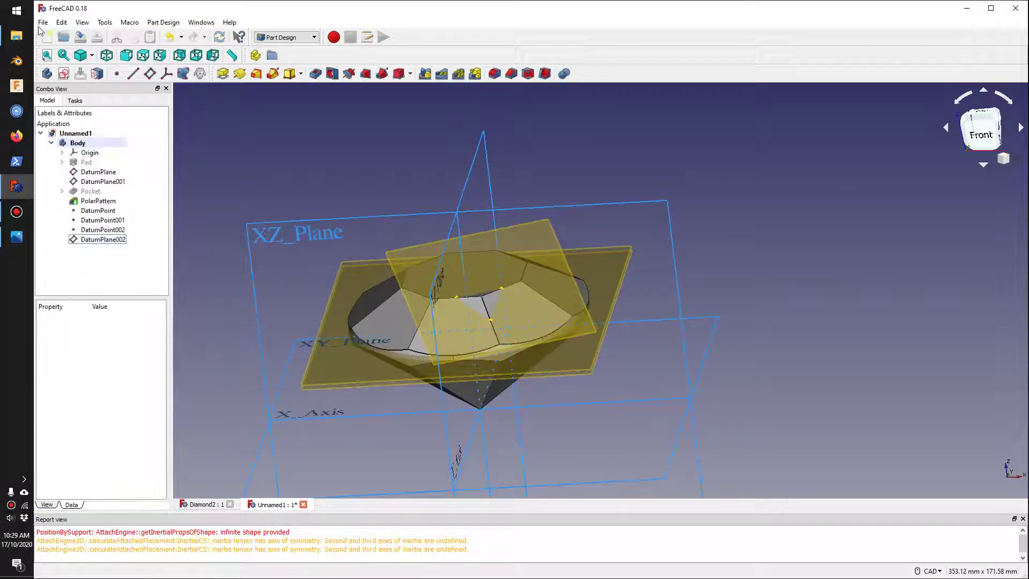
scroll(528, 306, "down", 3)
scroll(501, 421, "up", 3)
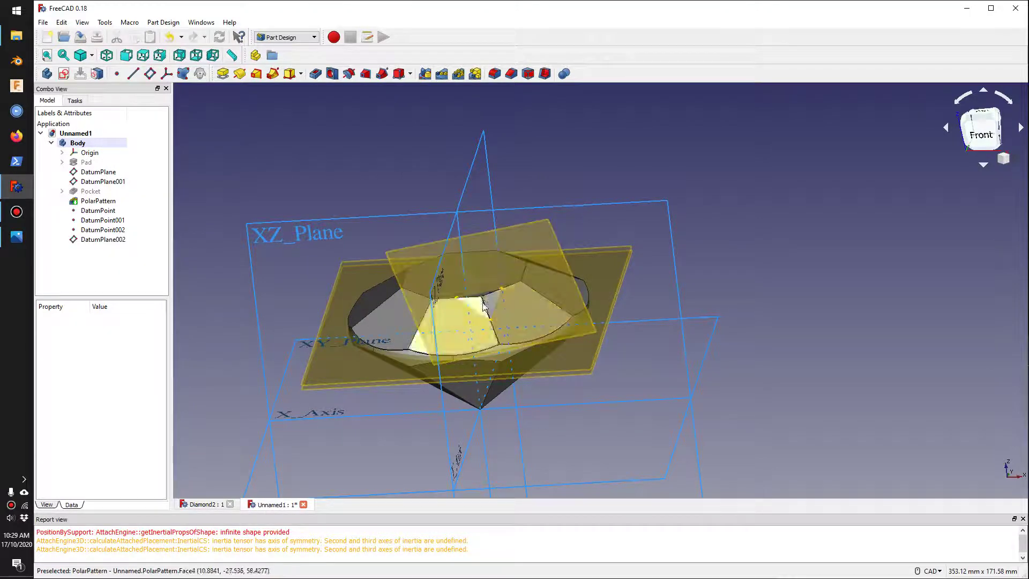
- Sketch a circle on DatumPlane002, centred at about (30, 30) mm and enclosing the corner between the three datum points
left_click(63, 75)
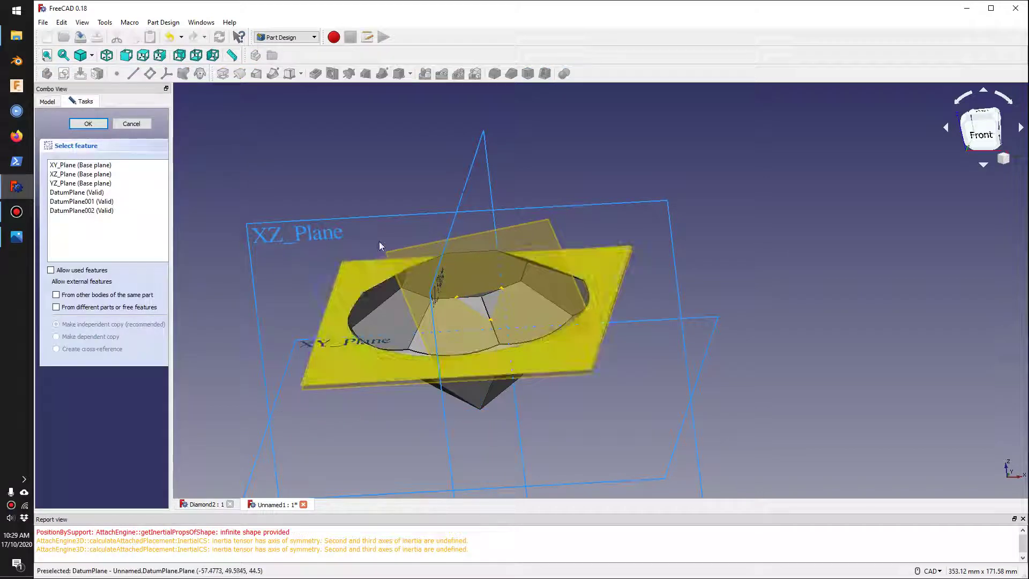
left_click(409, 253)
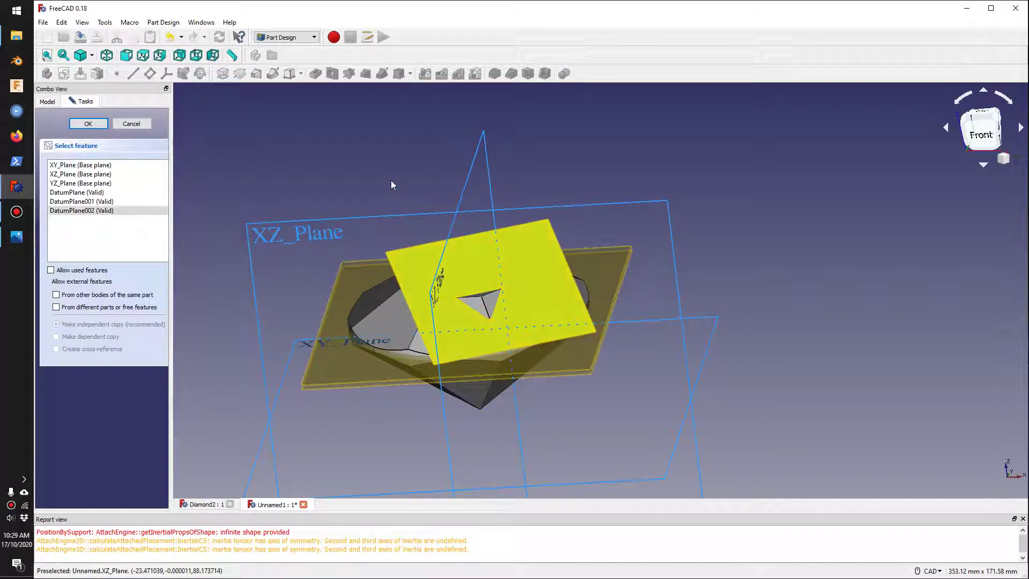
left_click(97, 124)
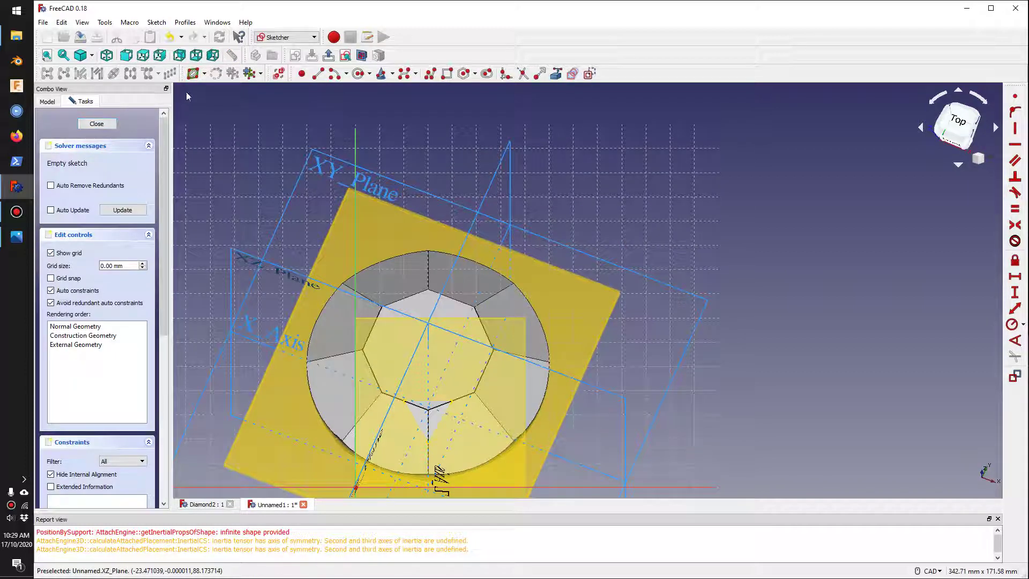
left_click(357, 74)
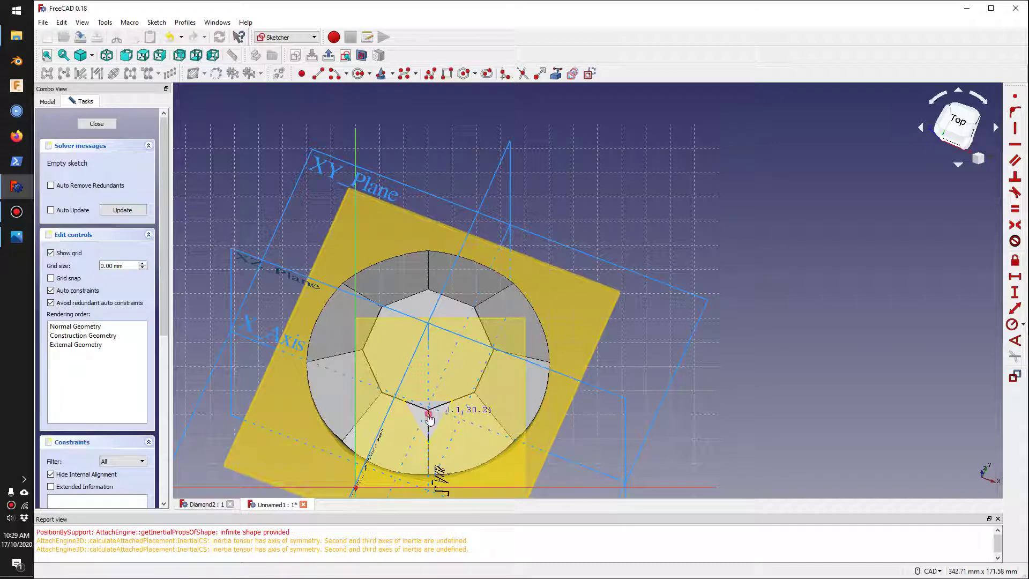
left_click(470, 423)
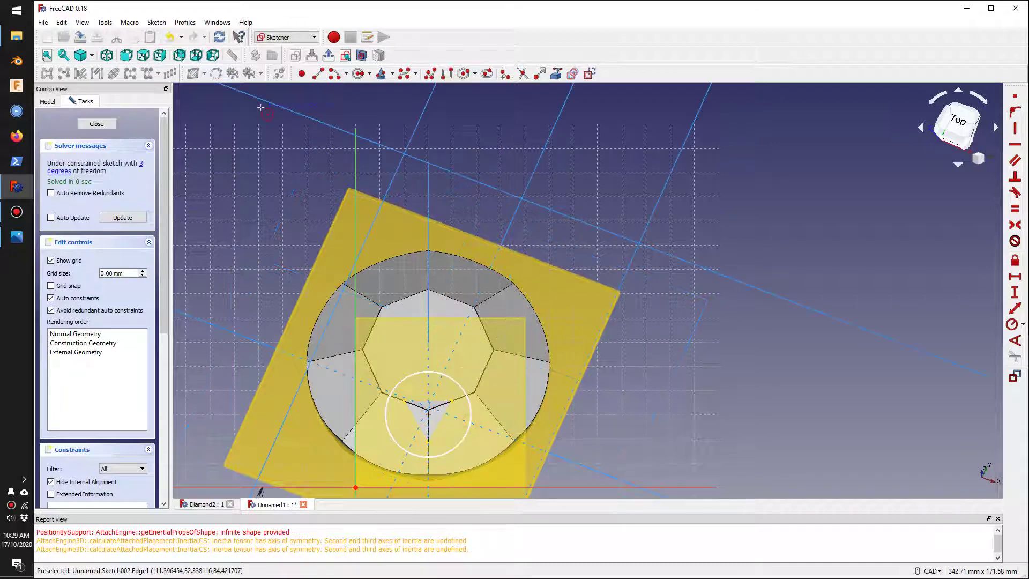
left_click(98, 124)
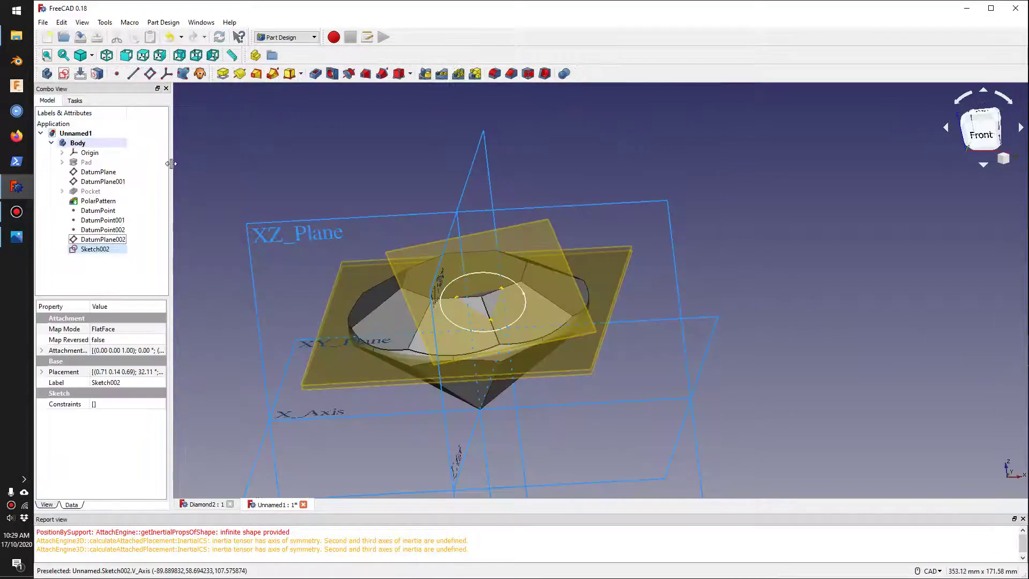
- Pocket the circle sketch through all in the reversed direction to cut a triangular facet on the crown
left_click(223, 74)
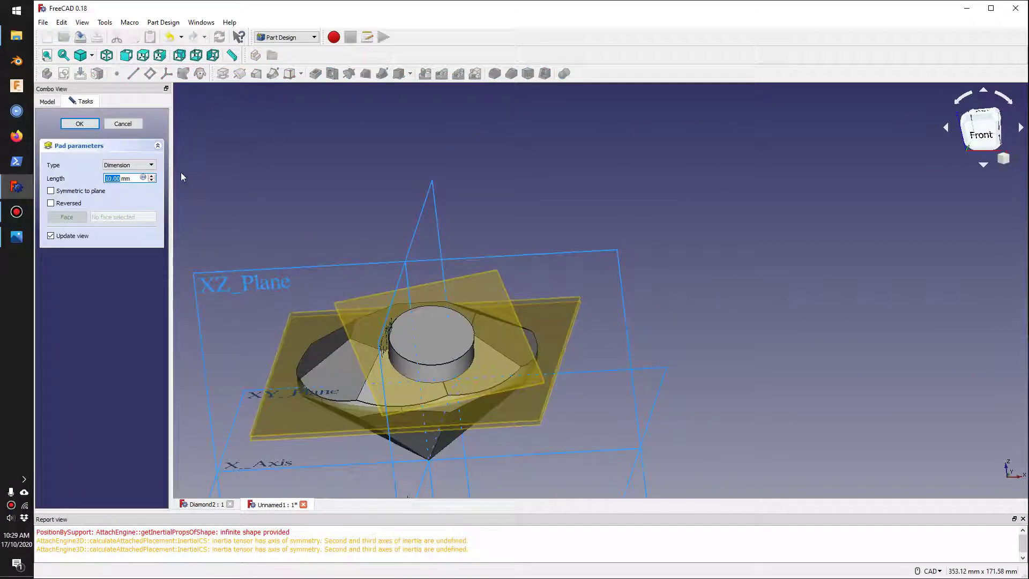
left_click(135, 125)
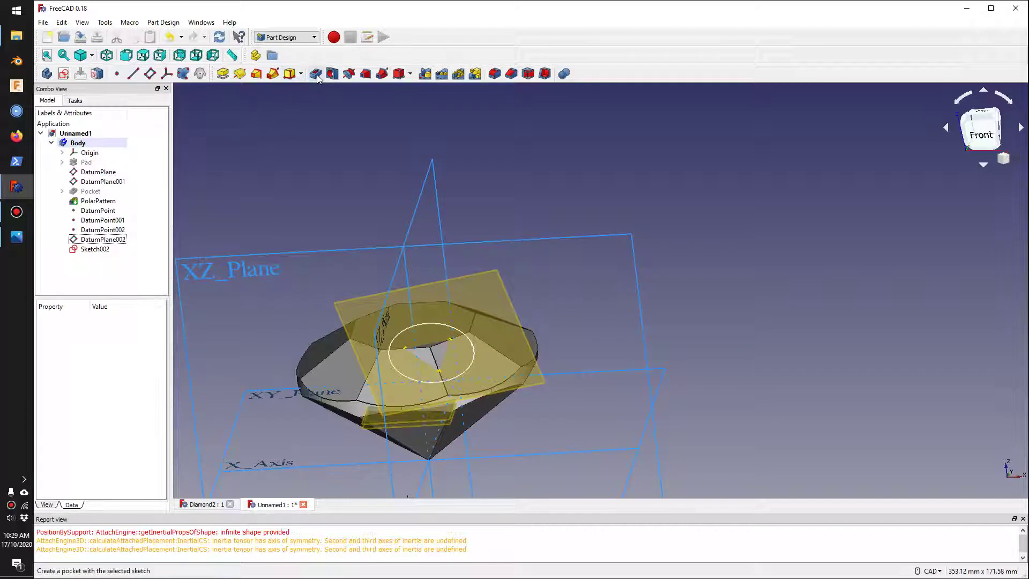
left_click(316, 74)
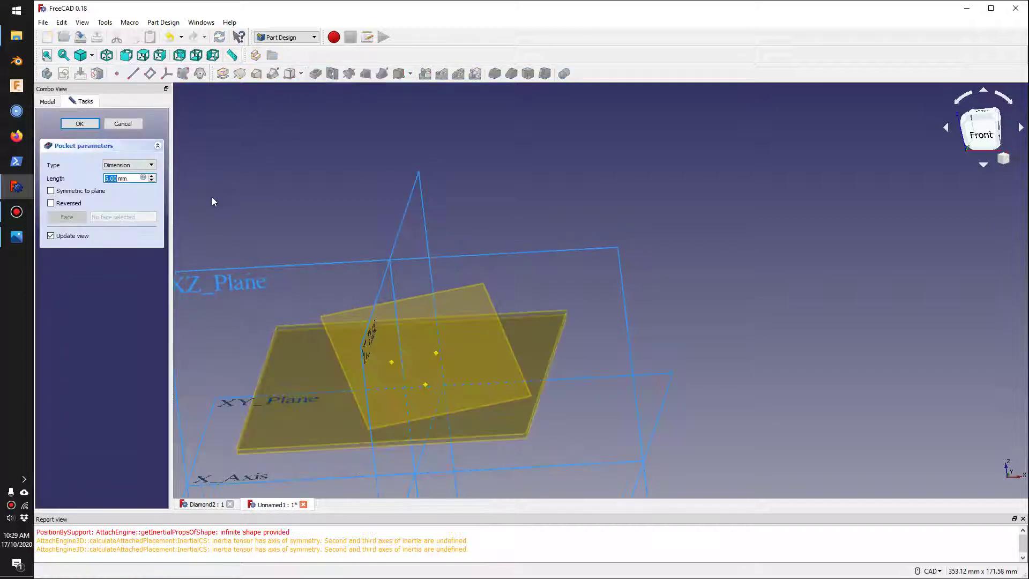
left_click(68, 208)
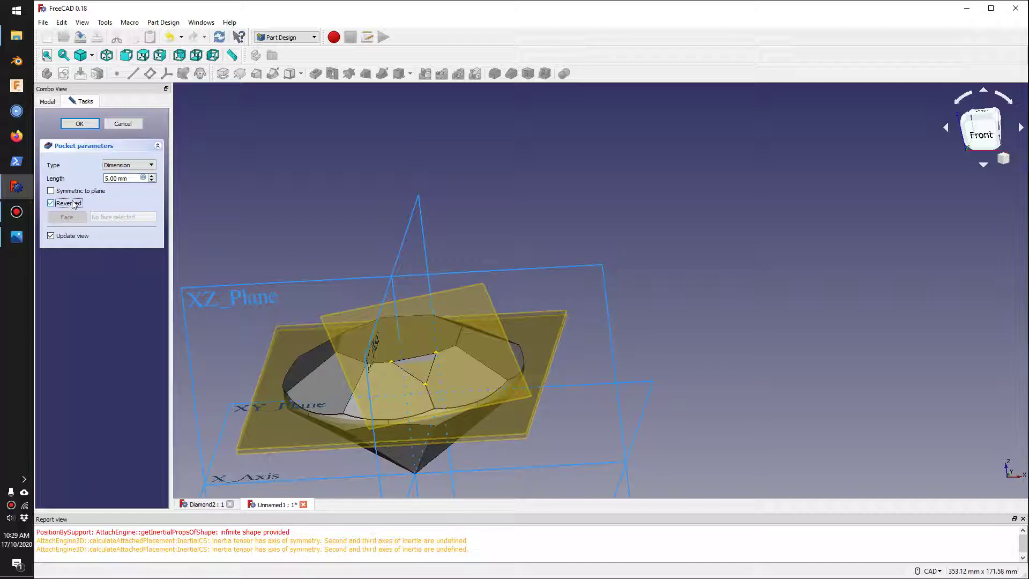
left_click(128, 165)
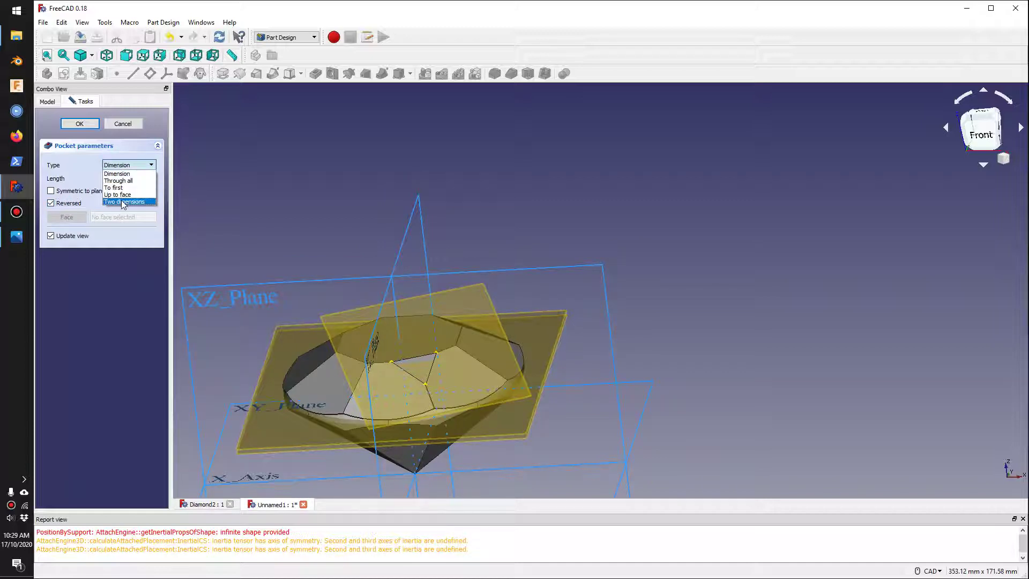
left_click(118, 181)
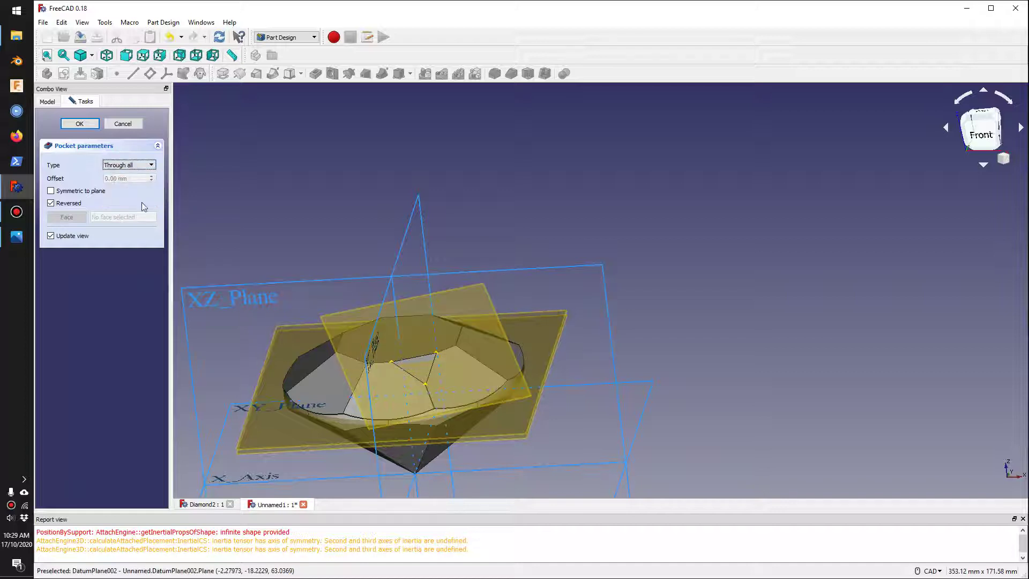
left_click(80, 124)
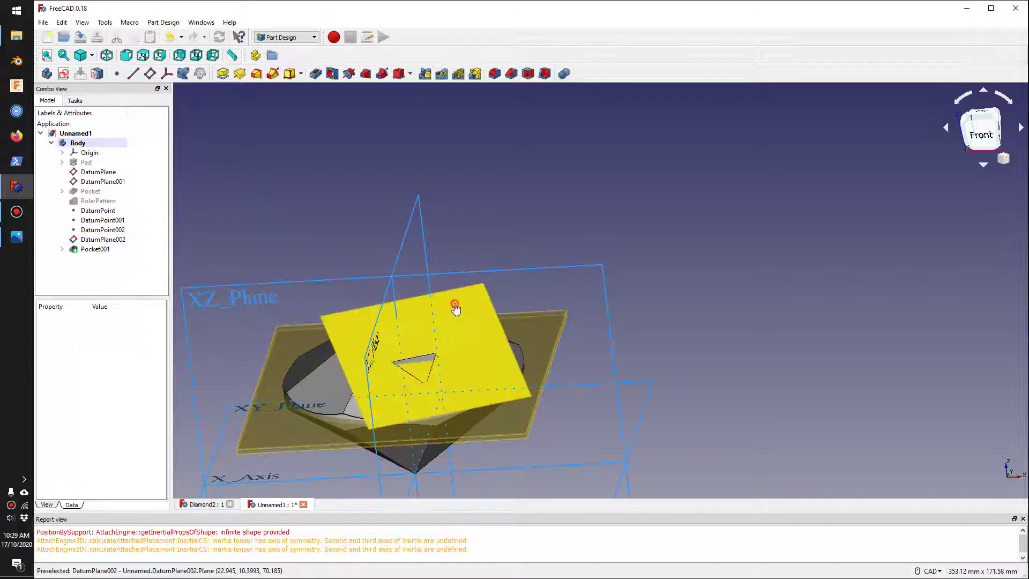
- Hide the datum plane that supports the facet cut and clear the selection
left_click(455, 308)
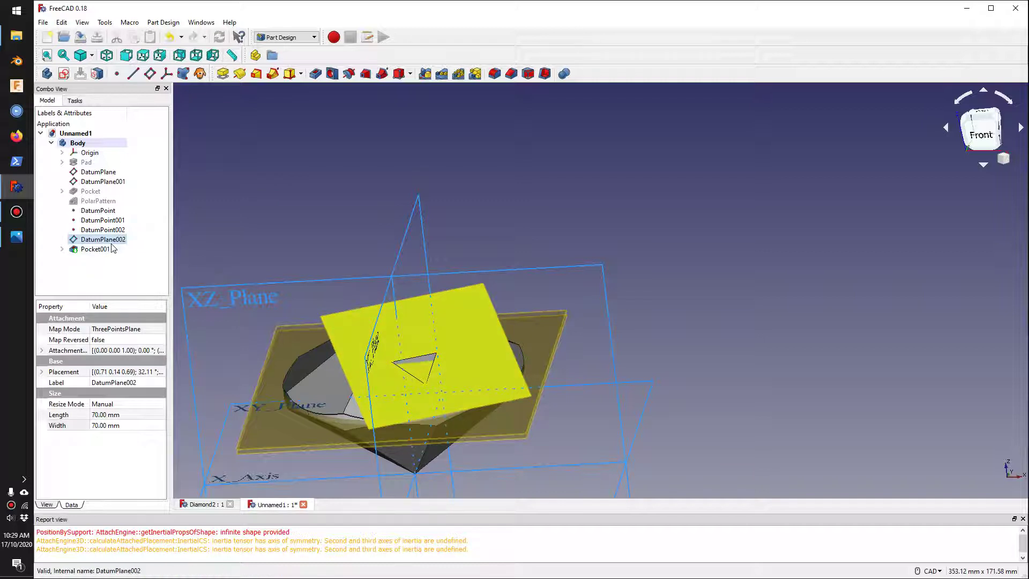
key("space")
left_click(297, 205)
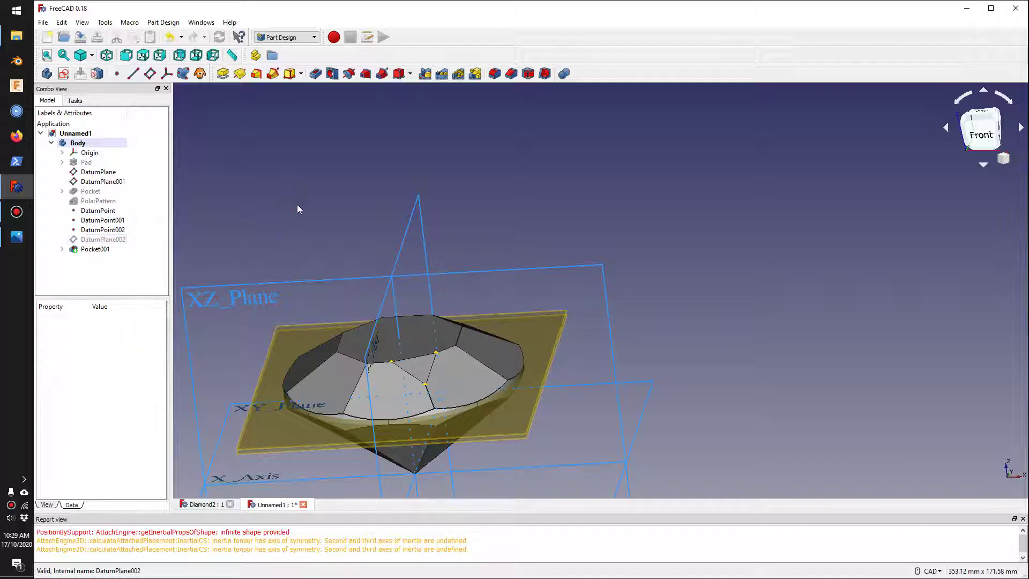
- Polar-pattern Pocket001 around the Base Z axis with 8 occurrences over 360°
left_click(458, 75)
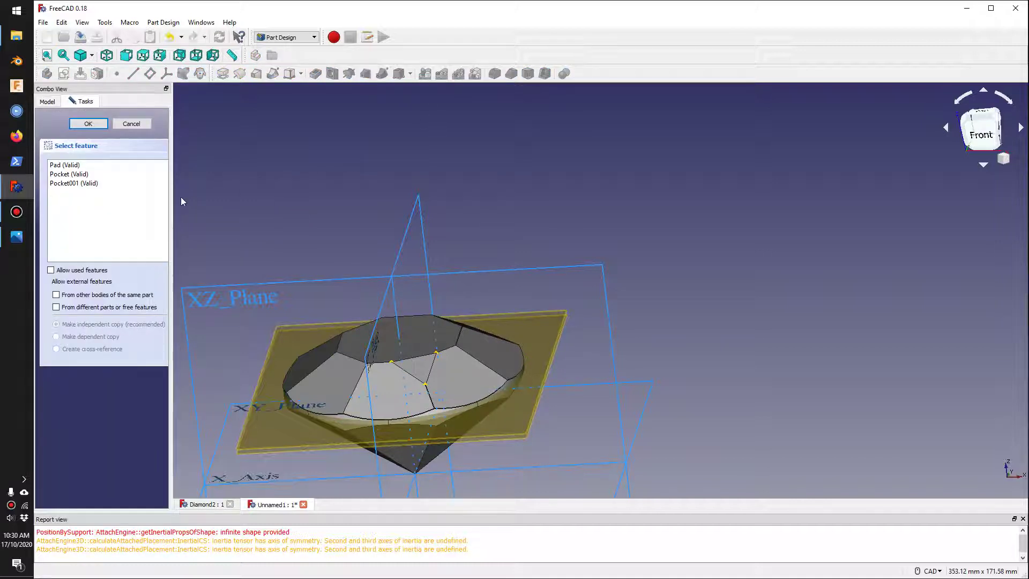
left_click(79, 184)
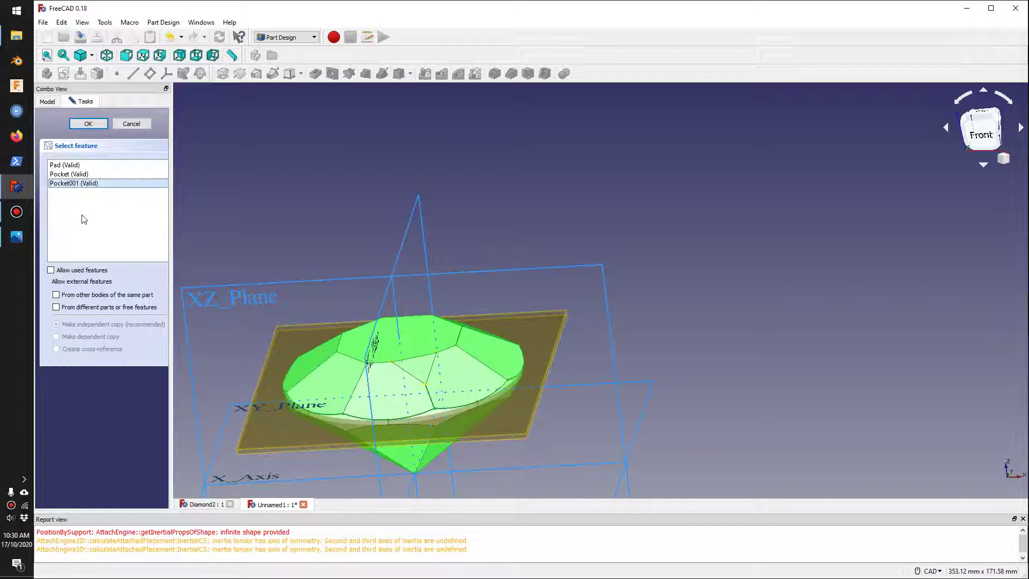
left_click(102, 124)
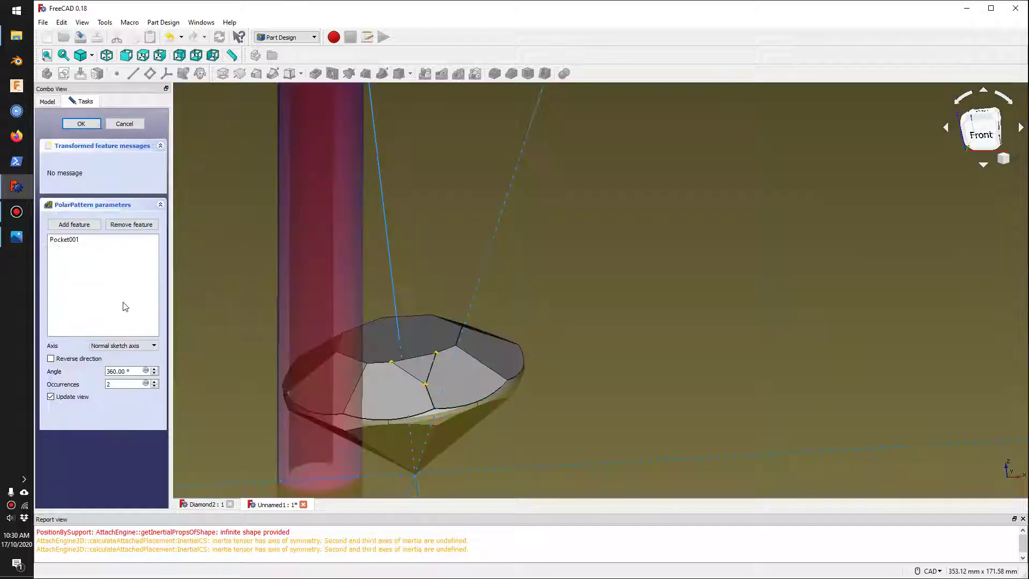
left_click(127, 347)
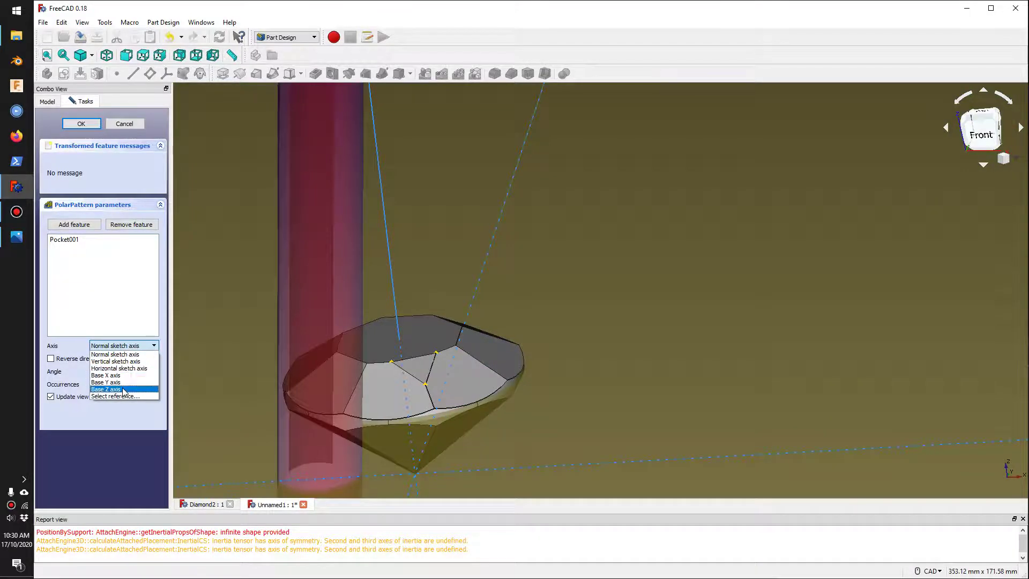
left_click(123, 389)
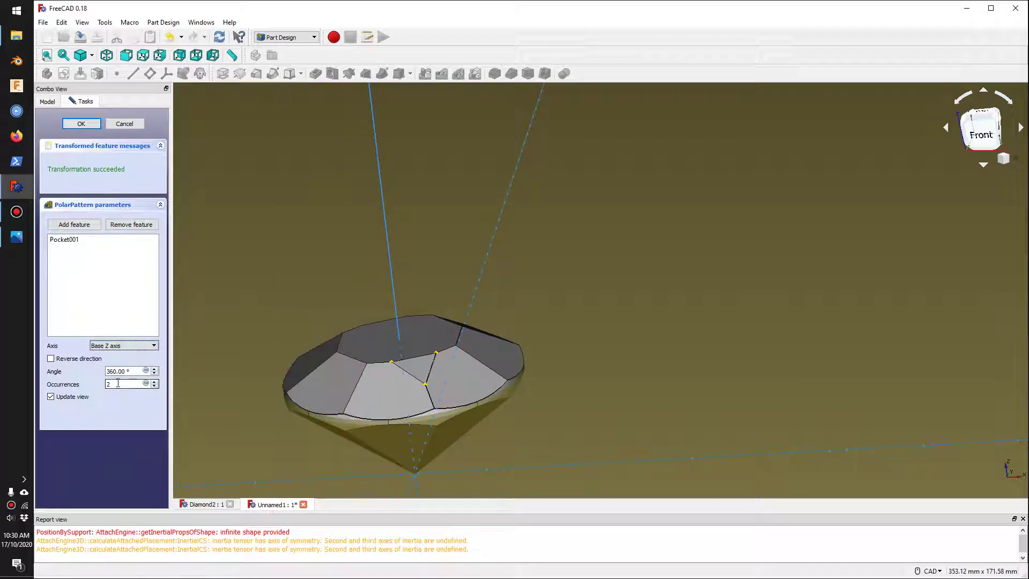
double_click(118, 383)
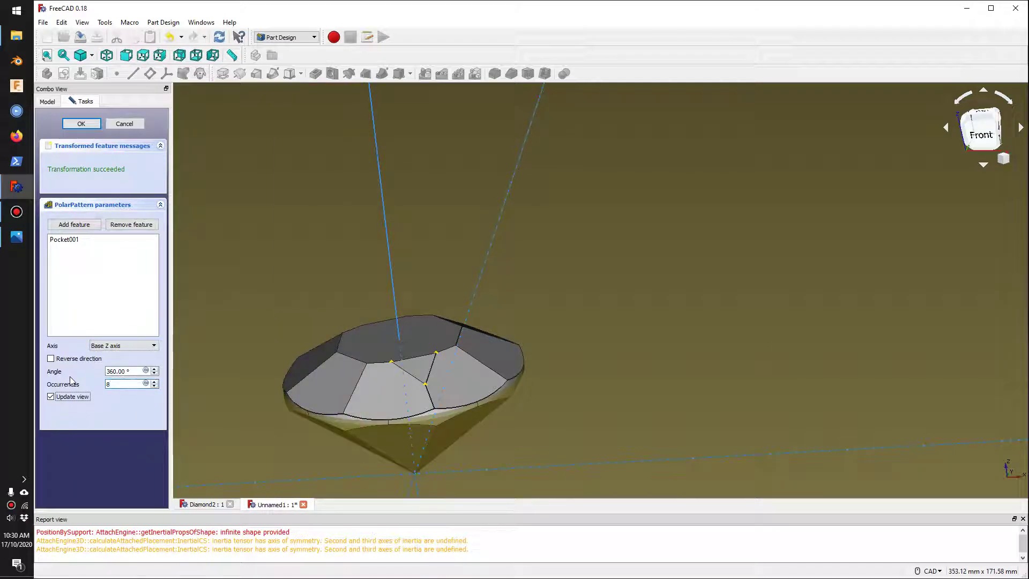
scroll(301, 330, "up", 5)
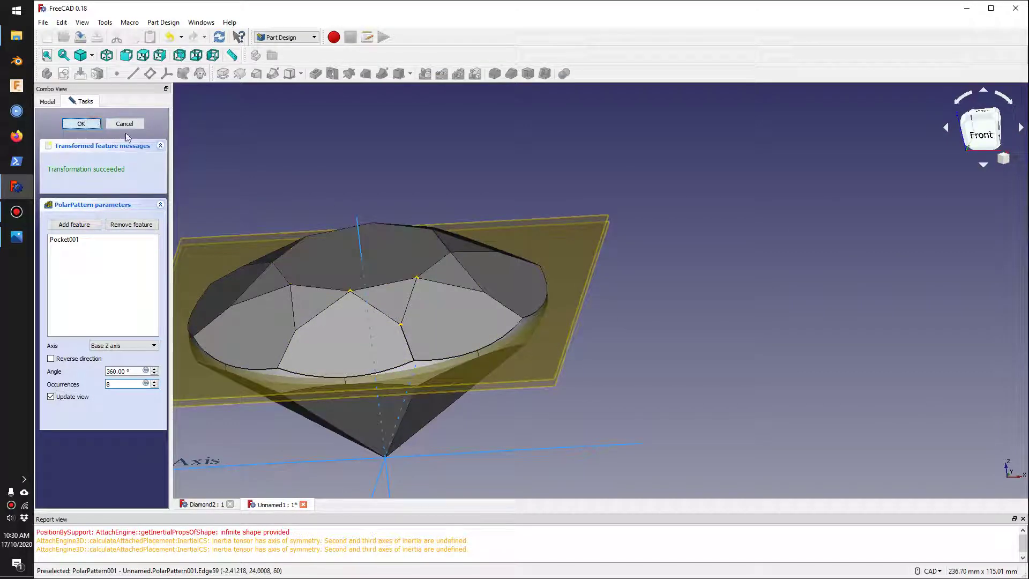
left_click(81, 123)
middle_click_drag(416, 184, 472, 276)
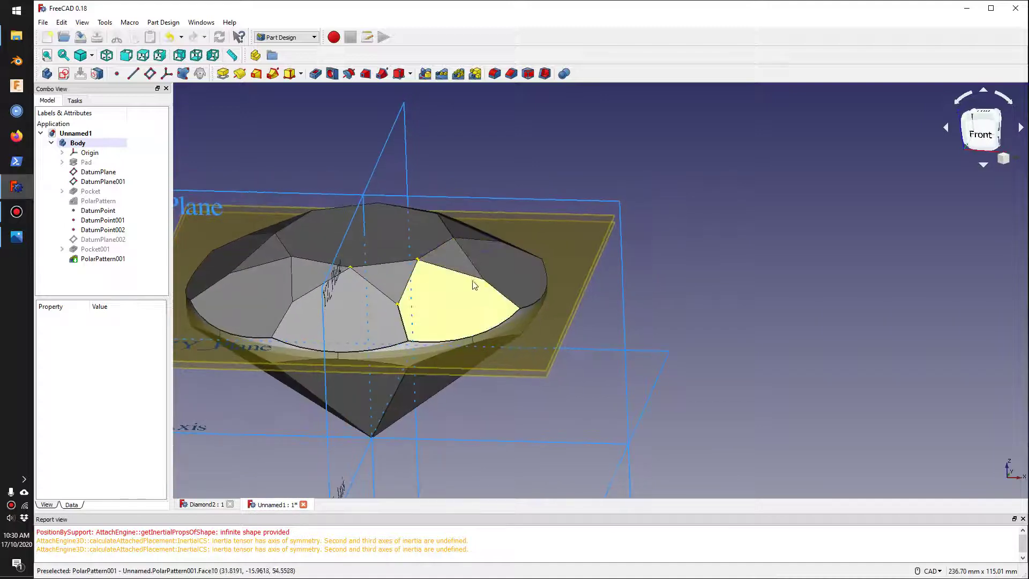
middle_click_drag(727, 233, 616, 313)
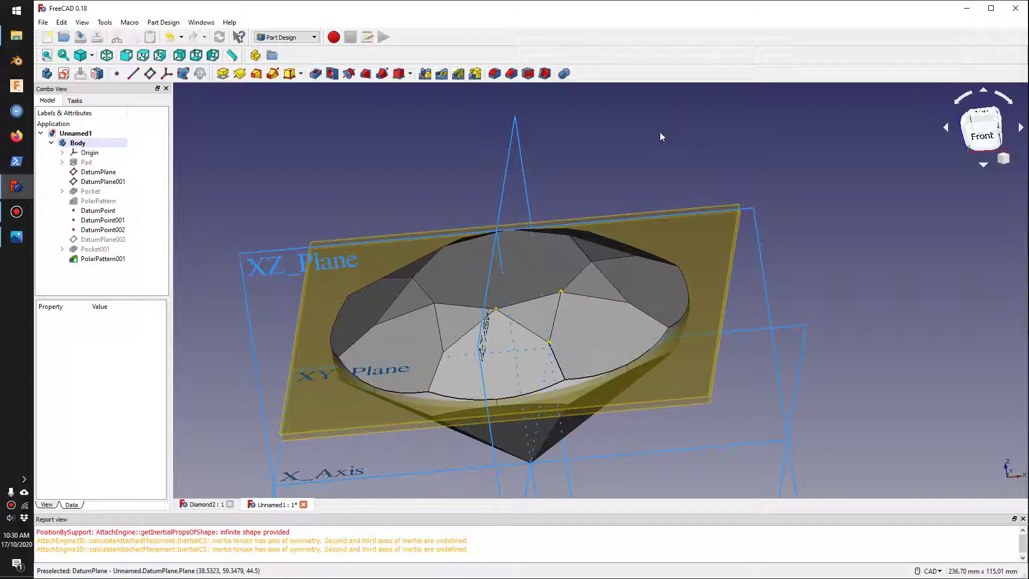
- Create a new sketch on DatumPlane, the horizontal plane at the diamond's girdle
middle_click_drag(561, 421, 562, 431)
scroll(562, 430, "up", 3)
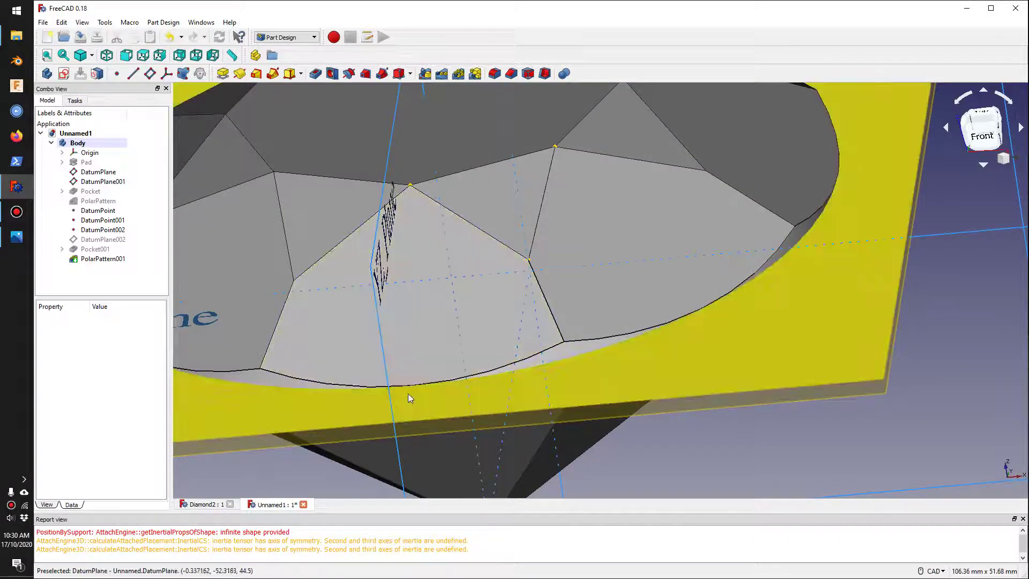
scroll(410, 390, "down", 4)
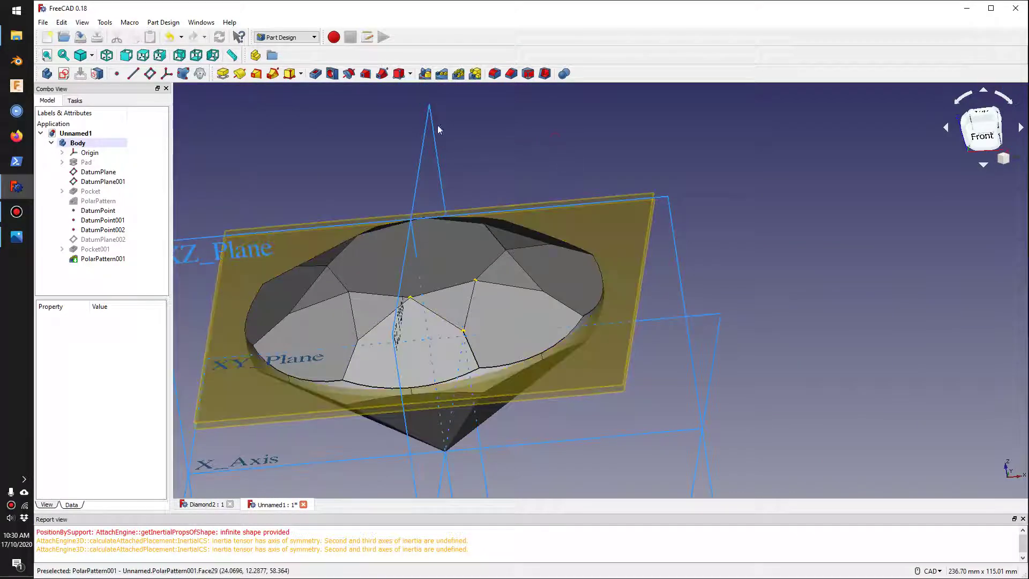
left_click(62, 75)
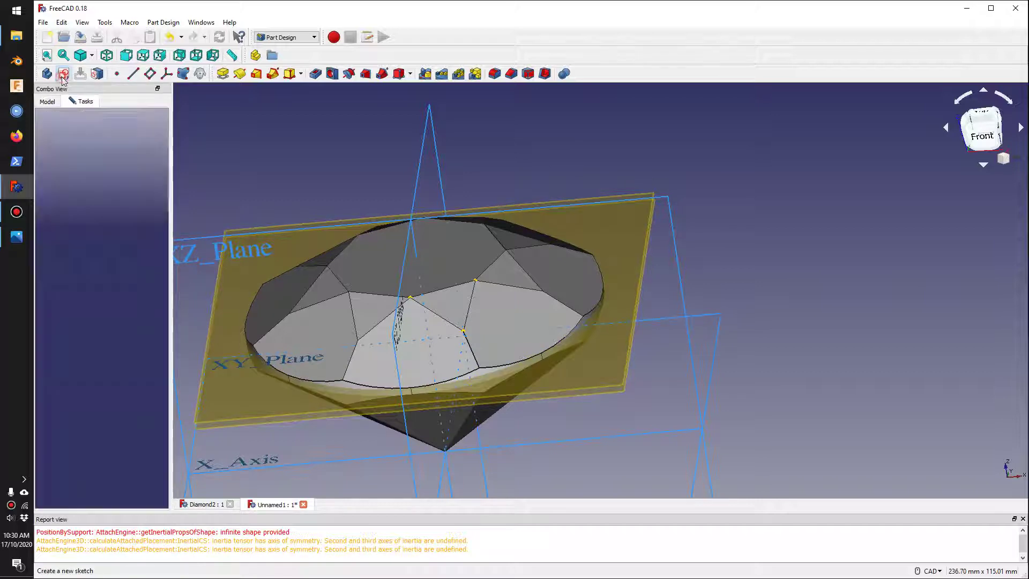
left_click(634, 194)
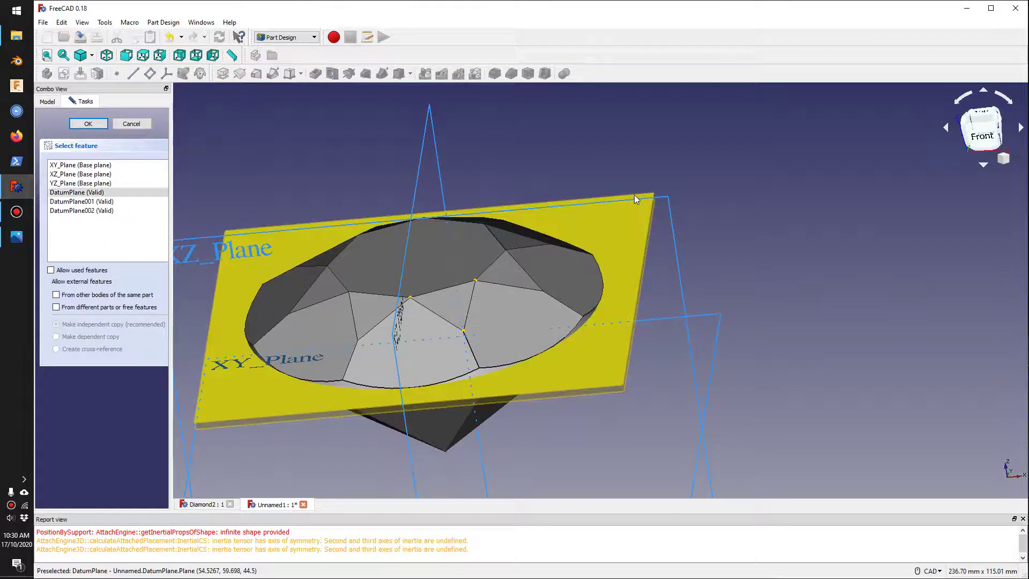
left_click(88, 123)
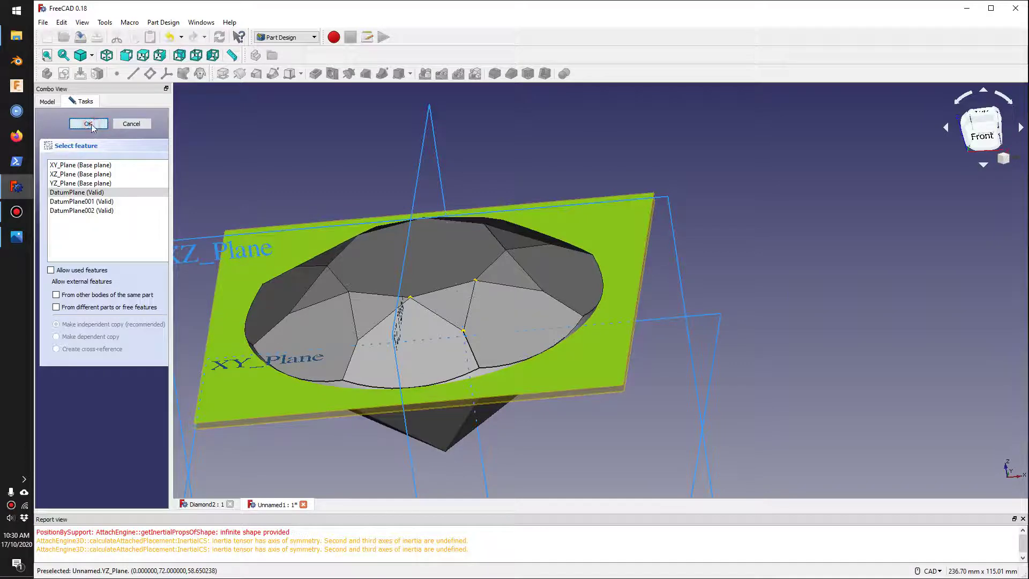
- Link the two adjacent girdle arcs below the front crown facet into the sketch as external geometry
scroll(427, 315, "up", 8)
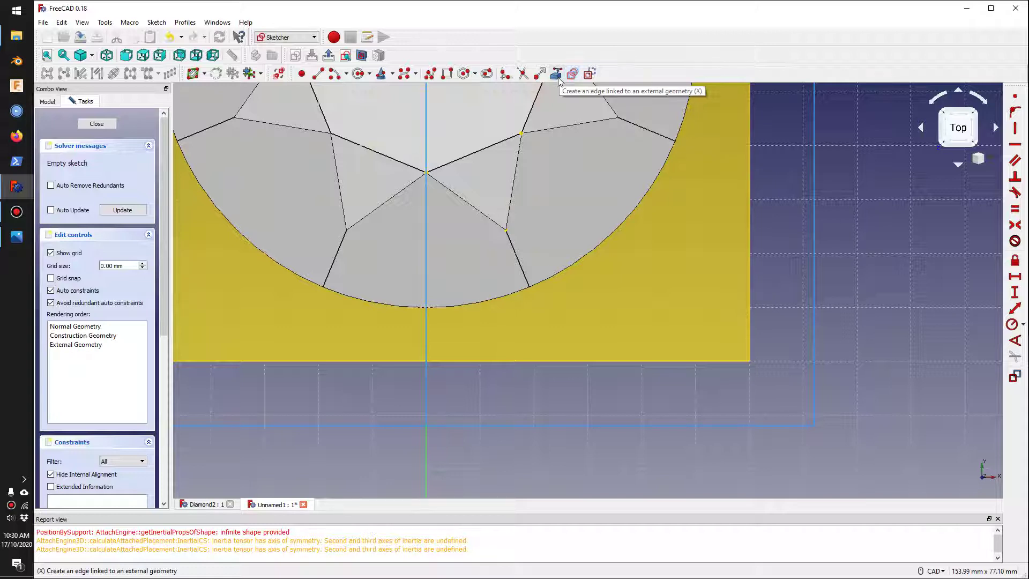
left_click(557, 77)
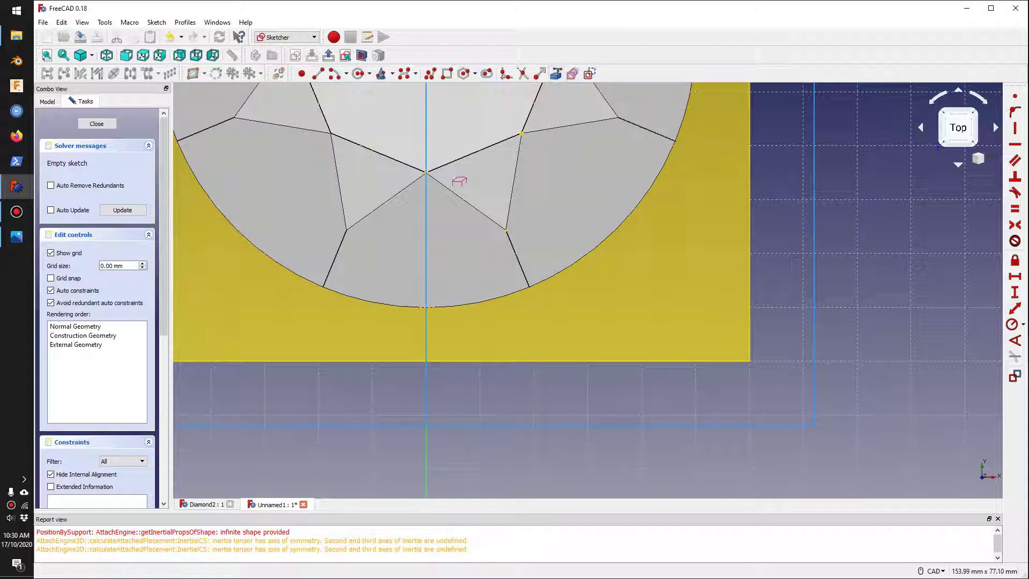
left_click(393, 305)
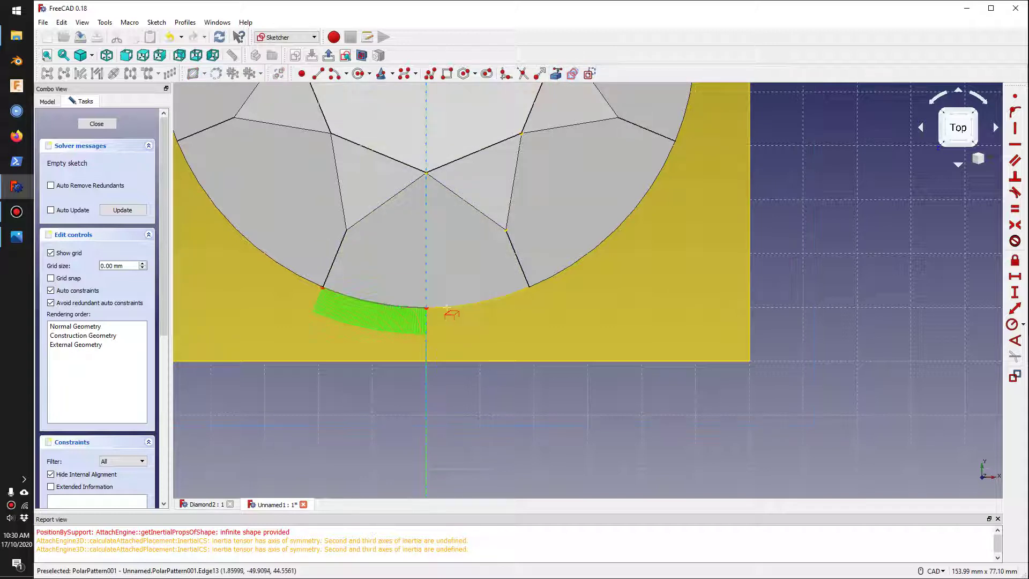
left_click(454, 306)
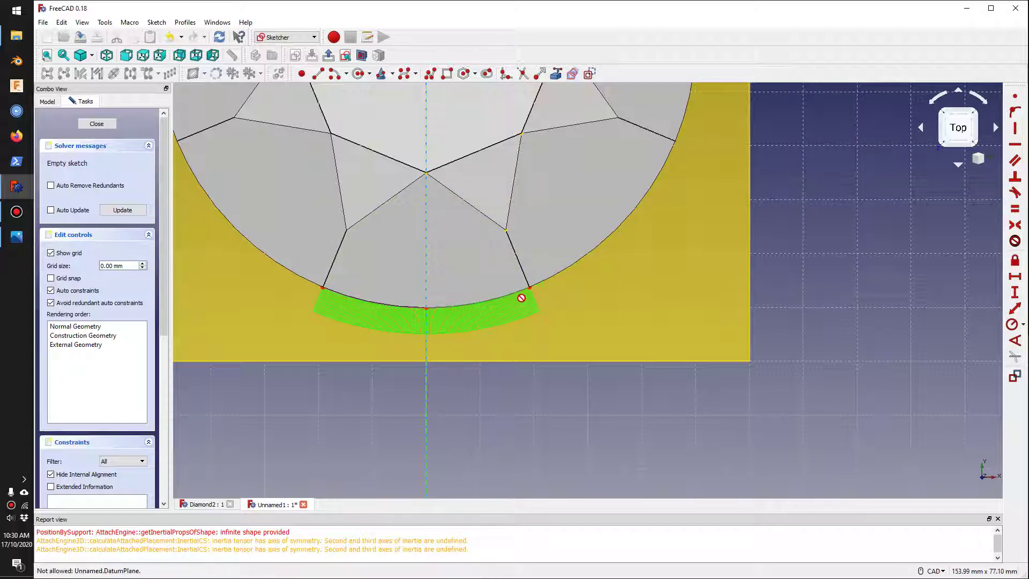
- Sketch two short outward lines just outside the girdle, one near the linked arcs' outer end and one about 5 mm long near their shared point
left_click(319, 75)
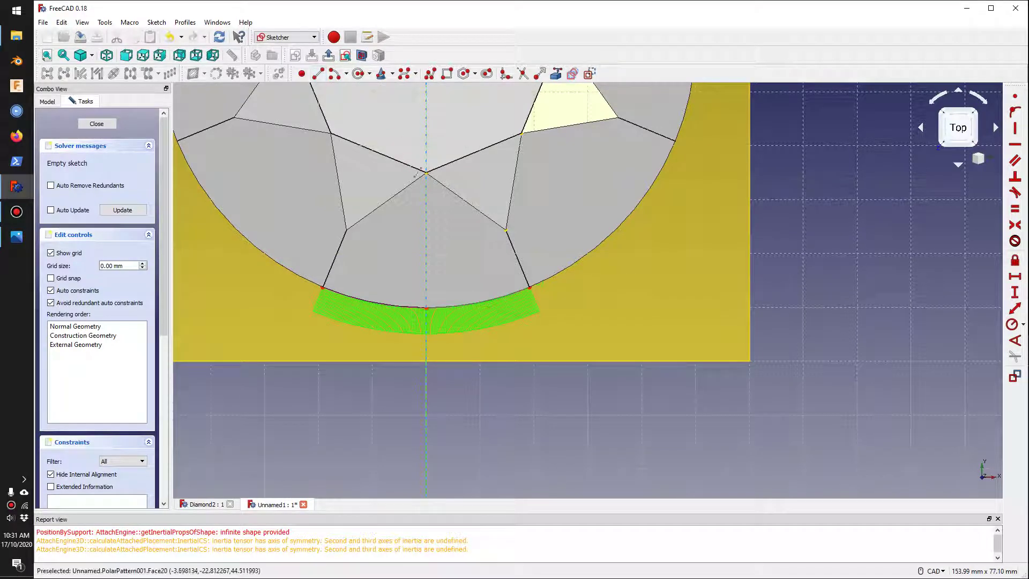
left_click(534, 309)
left_click(543, 334)
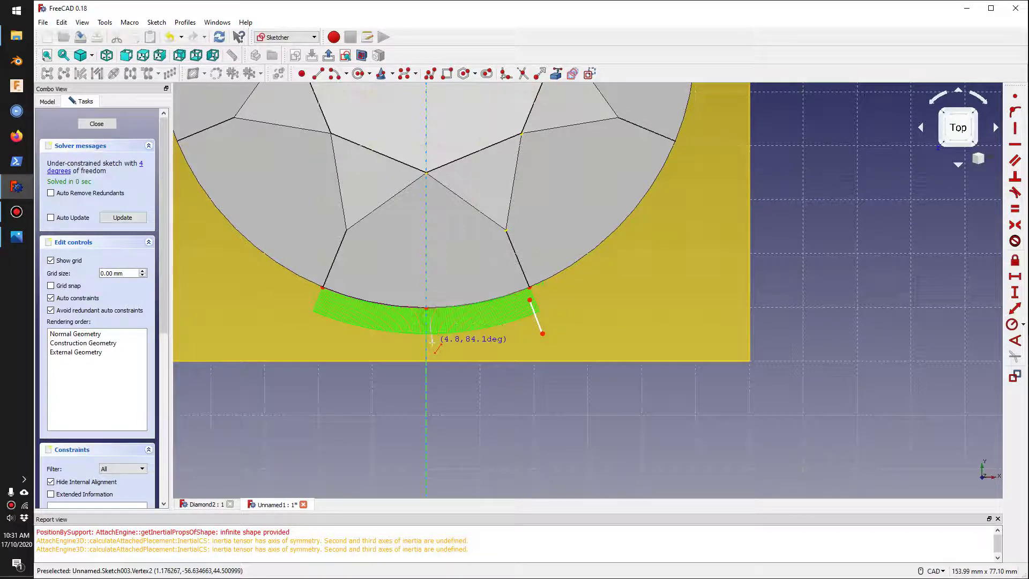
left_click(433, 344)
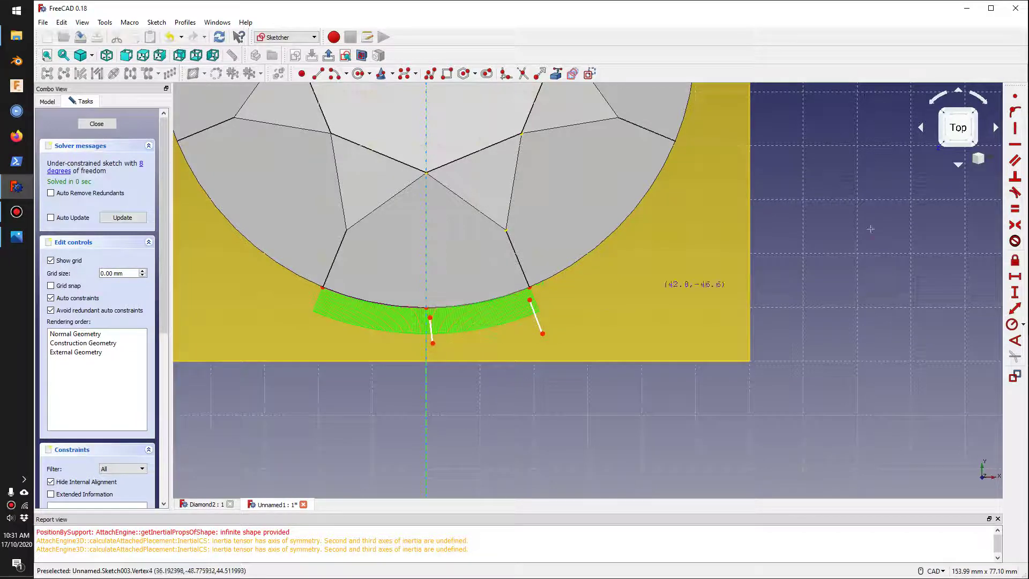
- Make the inner ends of the two short lines coincident with the linked arcs' outer endpoint and shared midpoint
left_click(1018, 100)
left_click(530, 289)
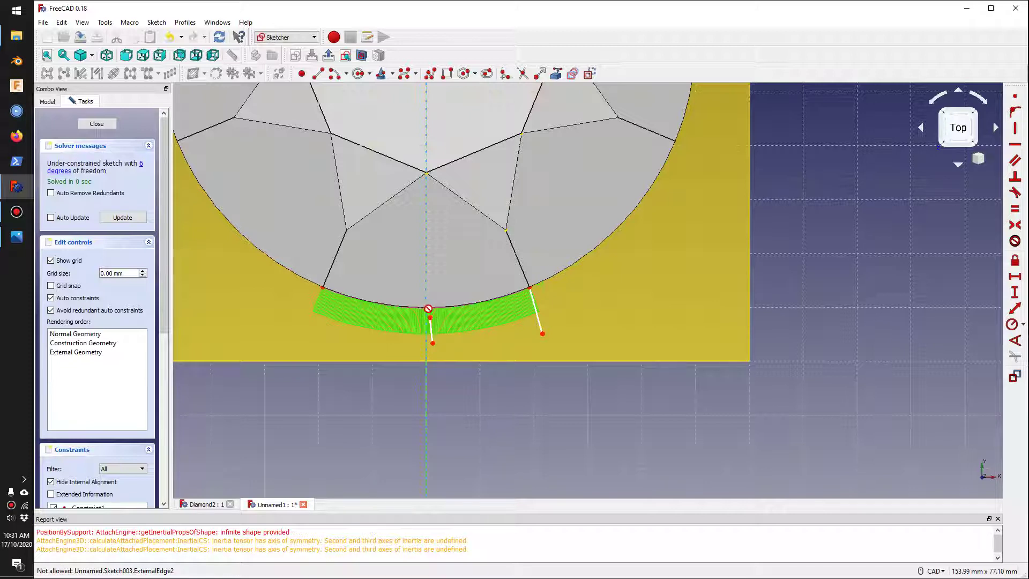
left_click(430, 318)
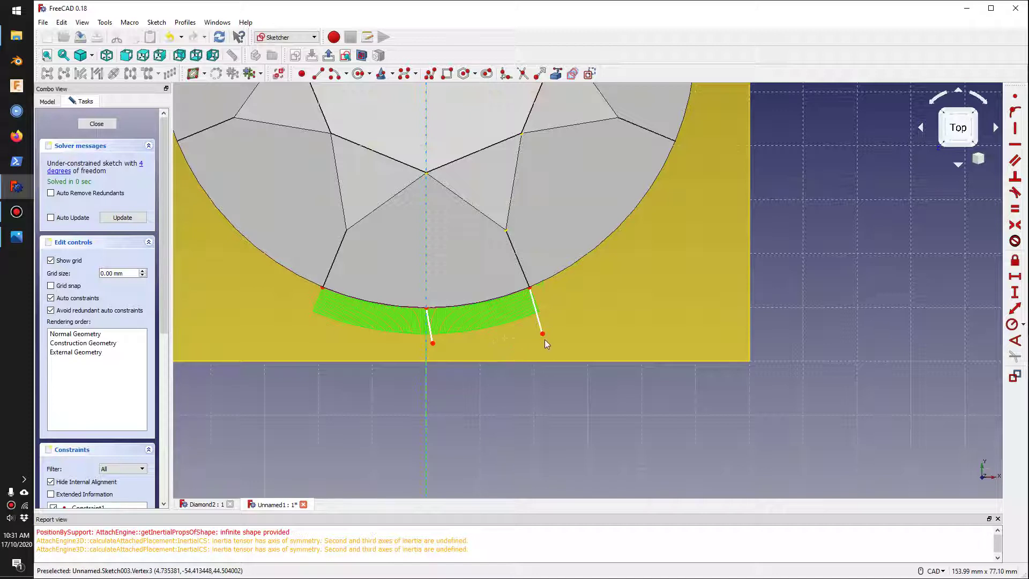
- Shorten both lines by moving their free ends inward, bringing the middle one close to the vertical axis, and close the sketch
left_click_drag(542, 336, 541, 317)
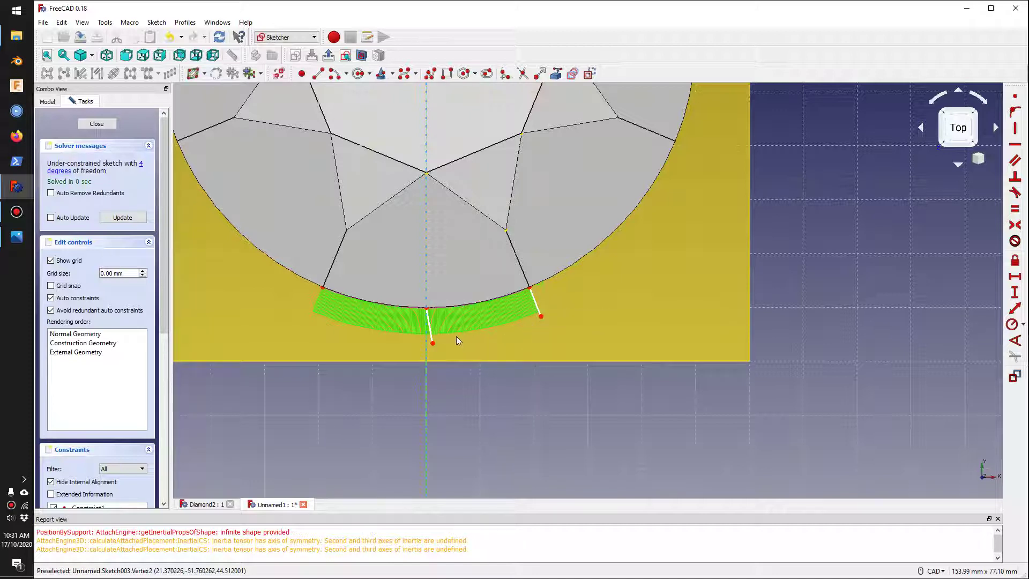
left_click_drag(433, 344, 428, 340)
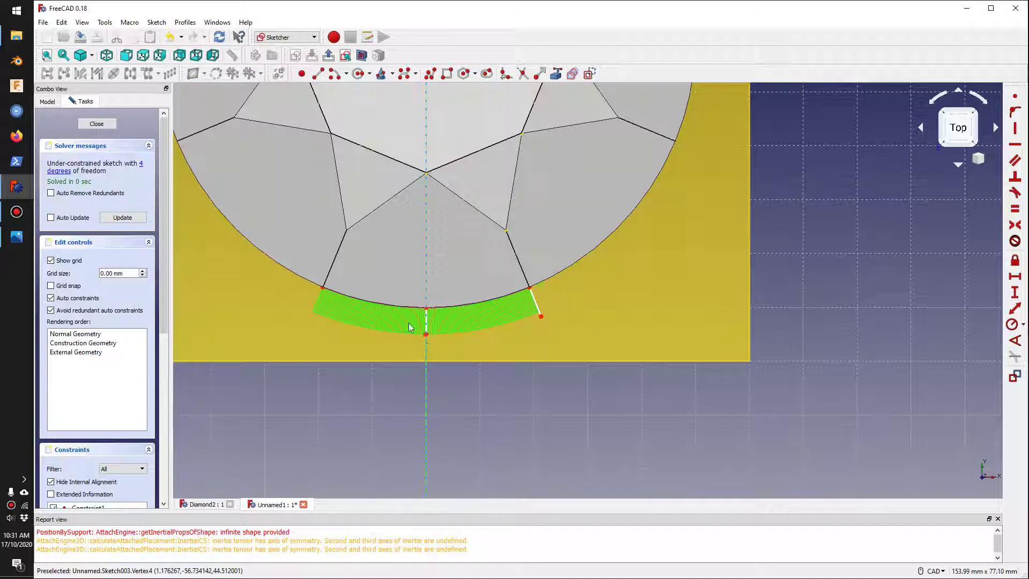
left_click(97, 123)
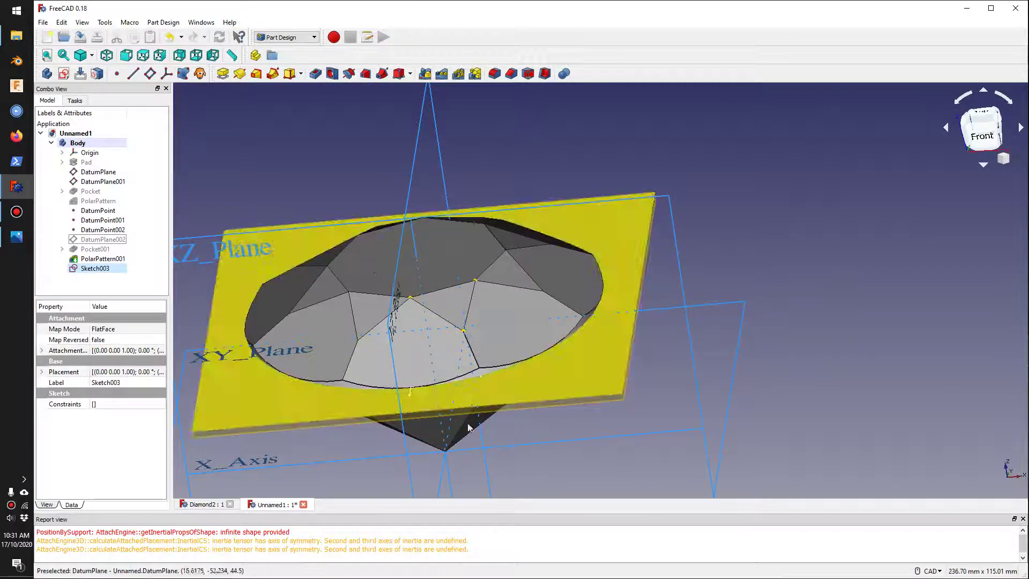
- Start a new datum plane and set its first reference to the girdle endpoint of the outer short line, Sketch003:Vertex1
scroll(471, 445, "down", 3)
scroll(467, 443, "up", 5)
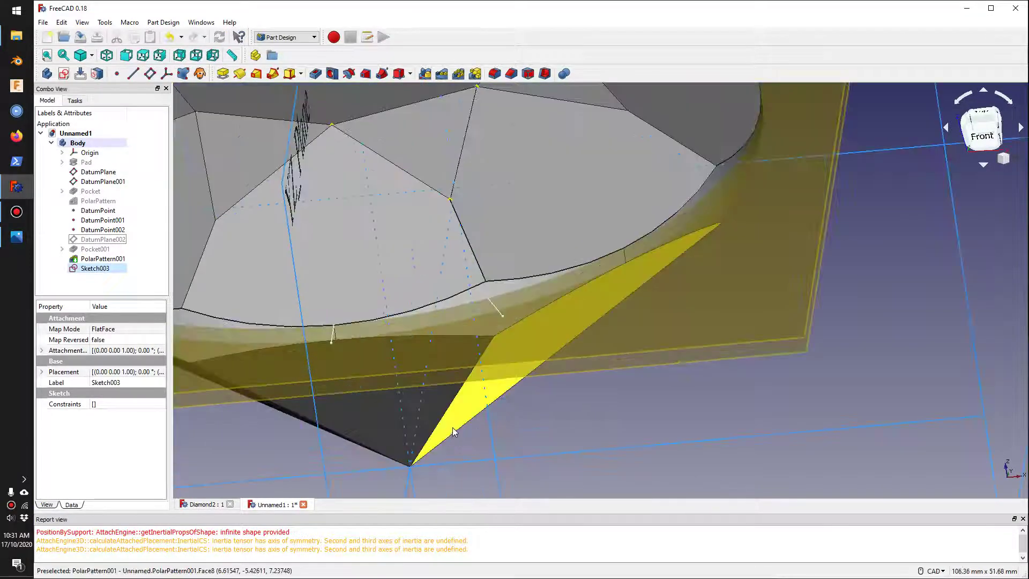
middle_click_drag(498, 317, 532, 352)
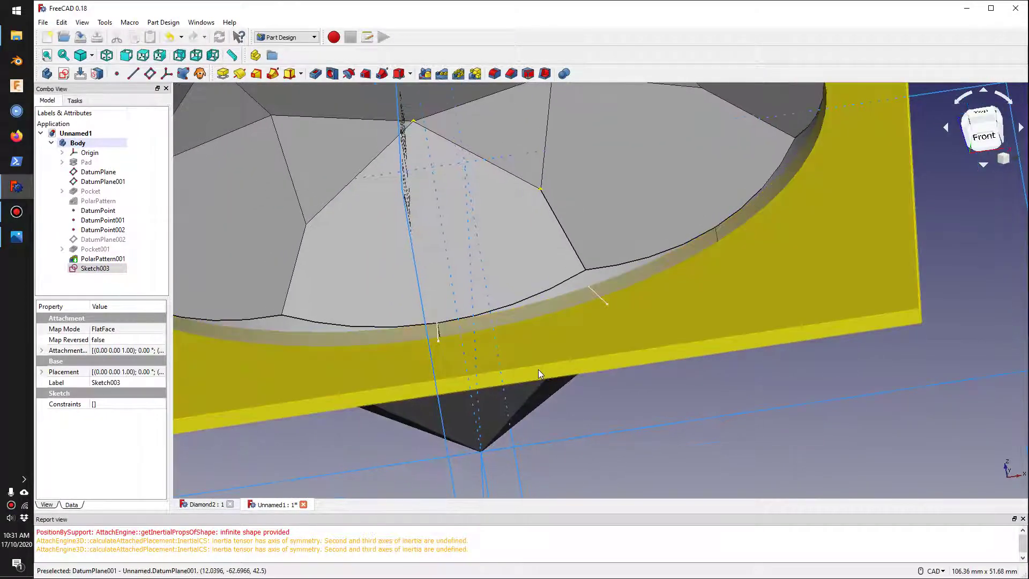
key("v")
key("f")
left_click(840, 343)
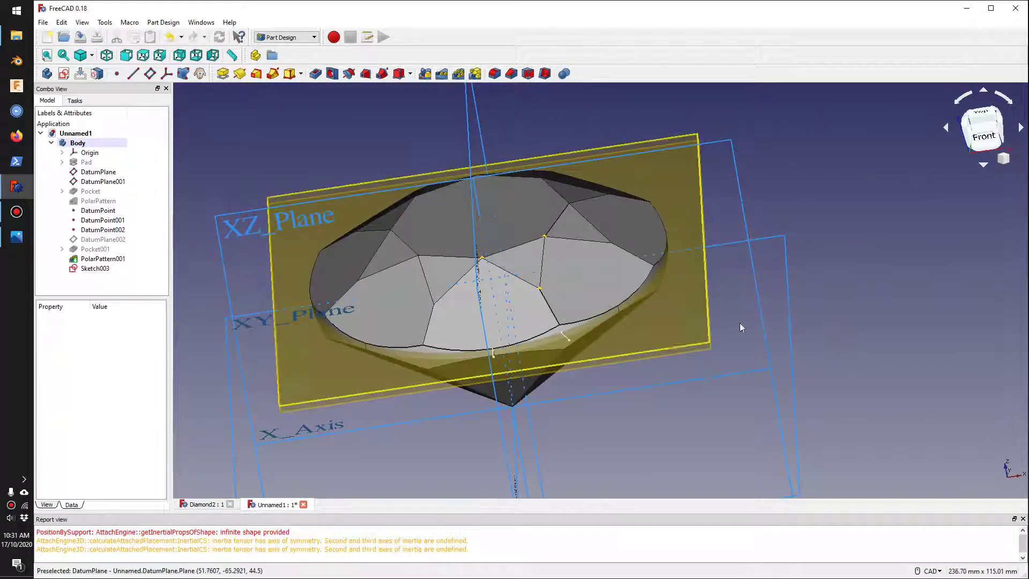
left_click(149, 75)
scroll(540, 336, "up", 4)
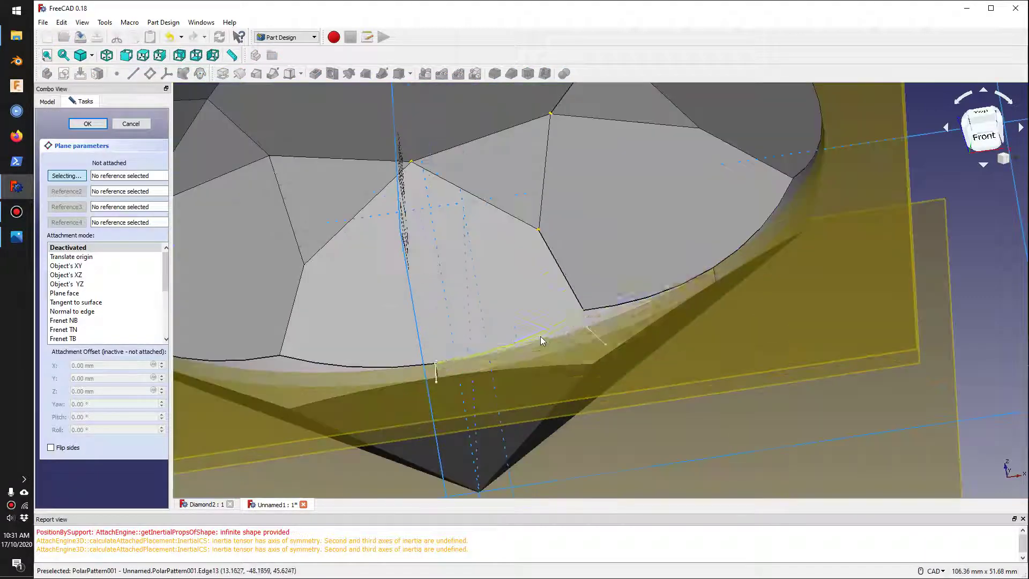
scroll(587, 335, "up", 2)
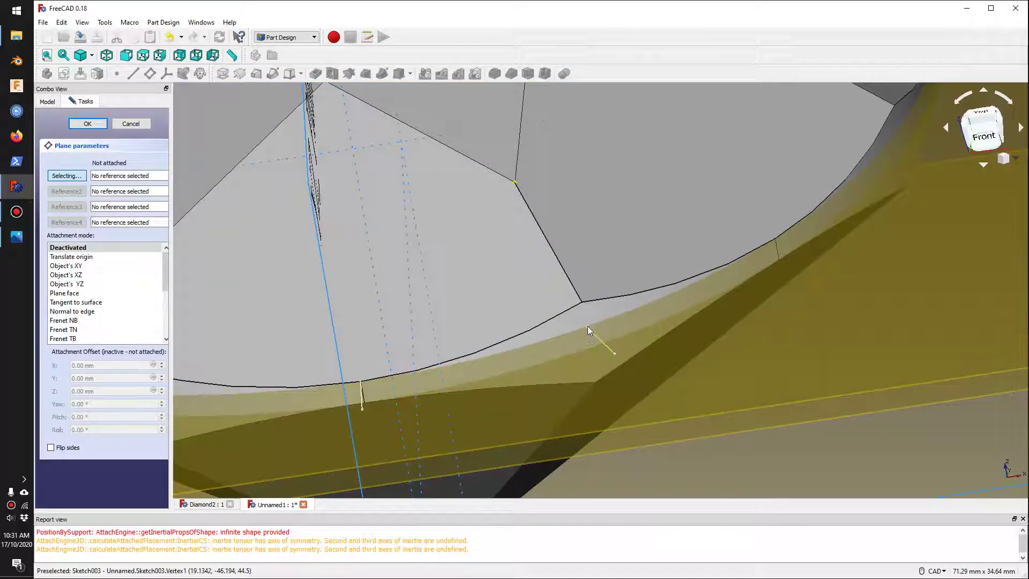
left_click(587, 329)
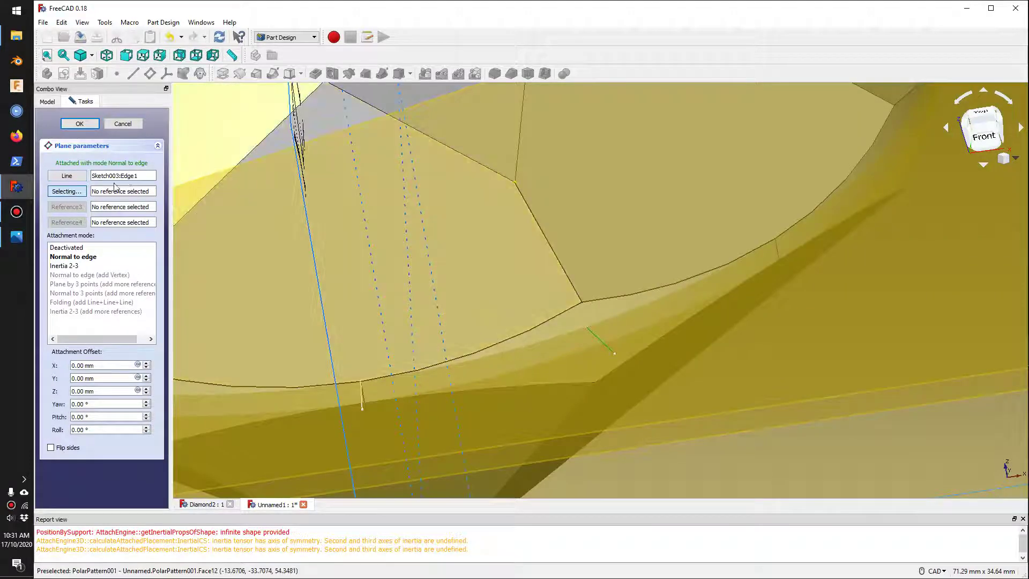
left_click(77, 177)
scroll(588, 331, "up", 8)
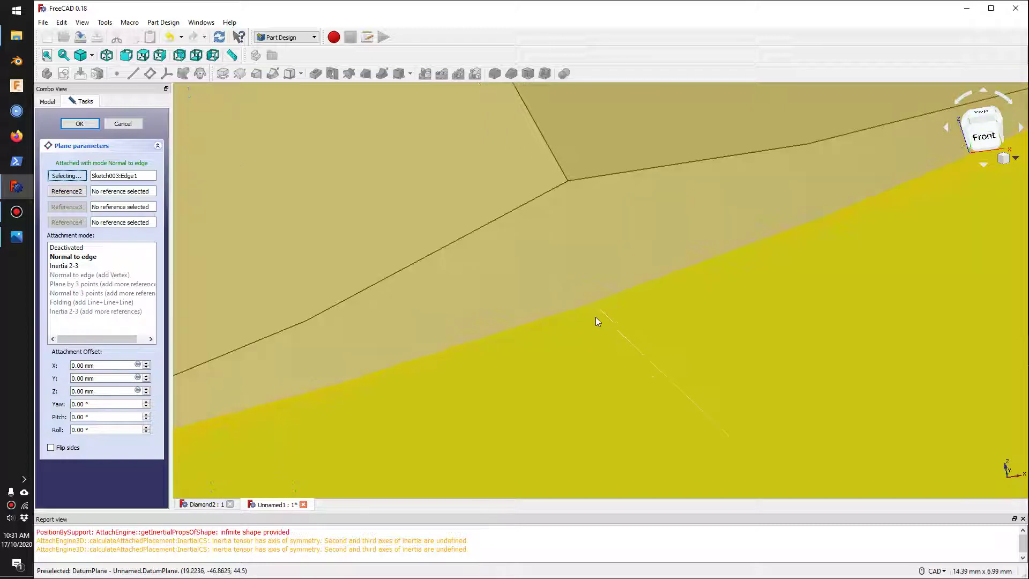
left_click(590, 304)
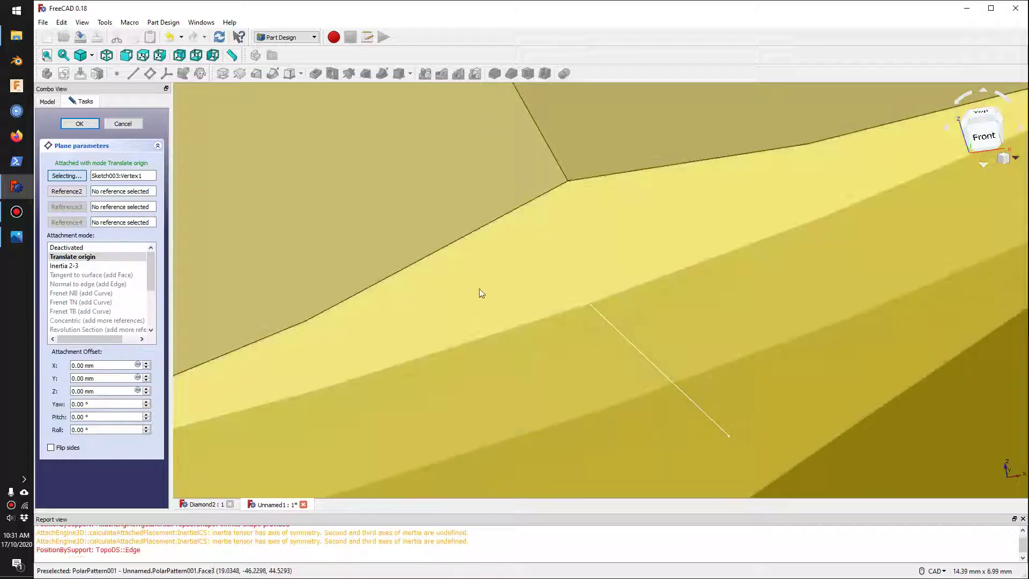
- Change the datum plane's first reference to the crown facet corner above that line, PolarPattern001:Vertex12
scroll(315, 230, "down", 9)
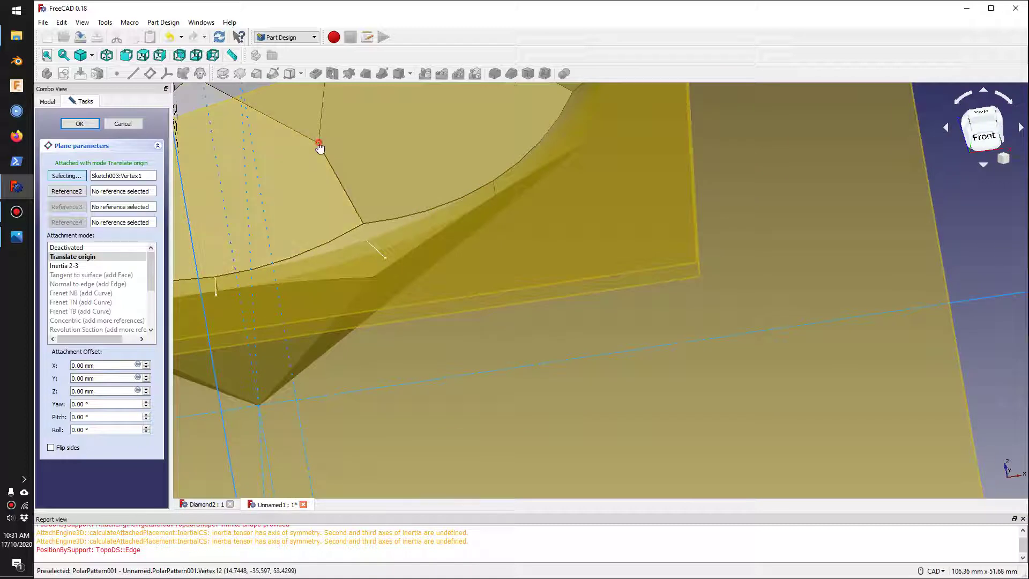
left_click(319, 142)
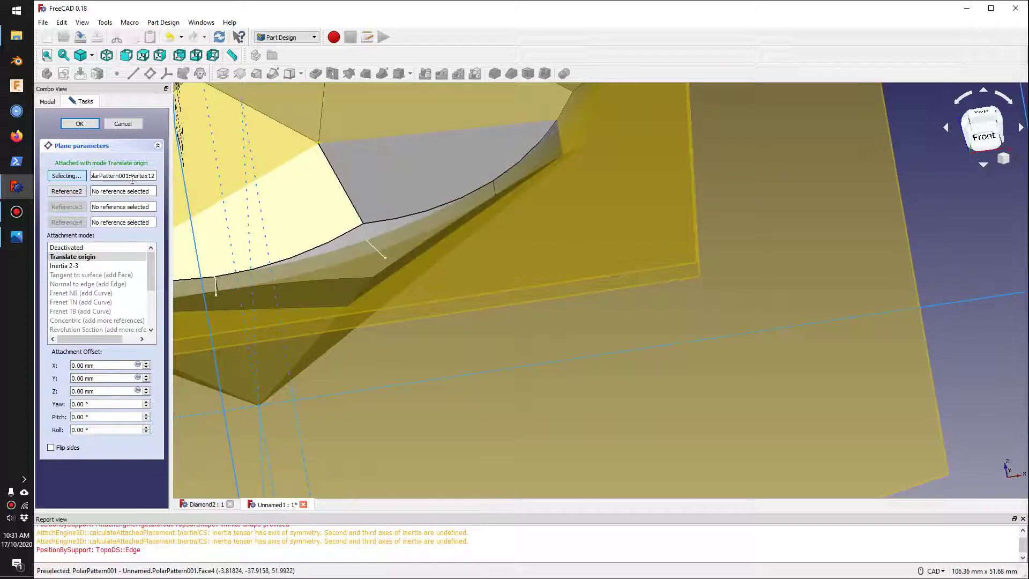
left_click(67, 177)
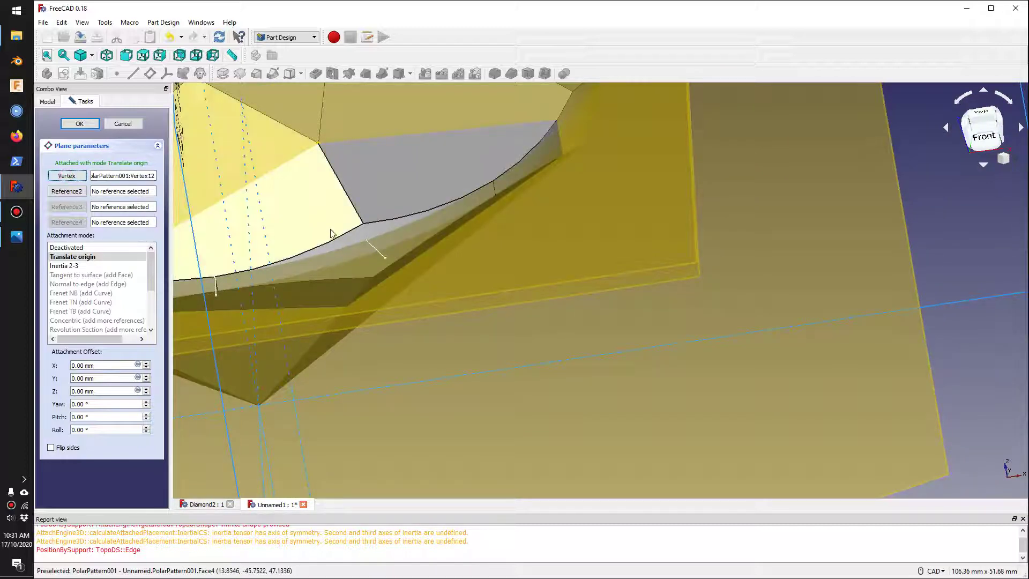
- Try to set the datum plane's second reference to the crown facet corner above the outer short line
scroll(375, 225, "up", 9)
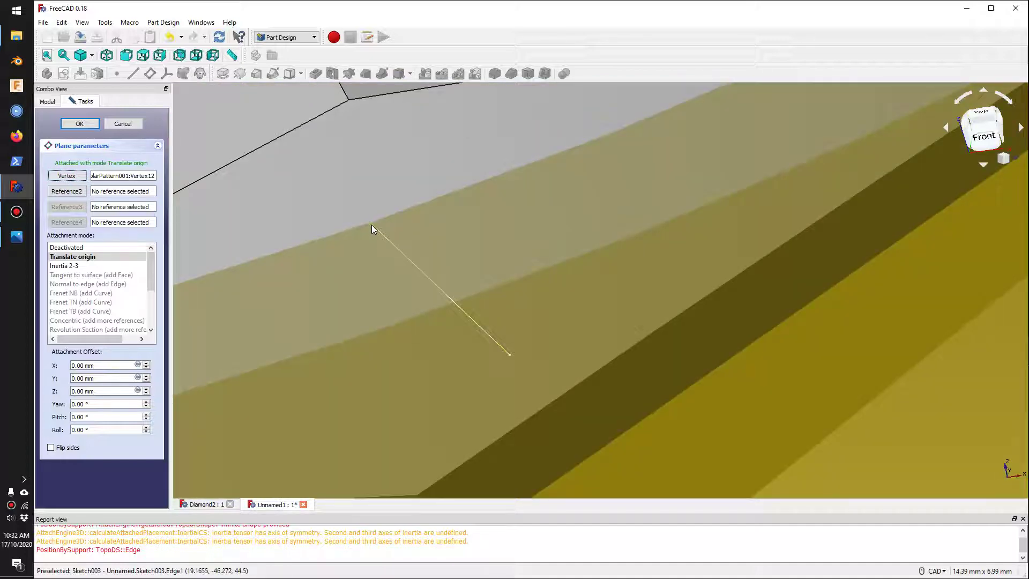
left_click(371, 225)
scroll(452, 263, "down", 6)
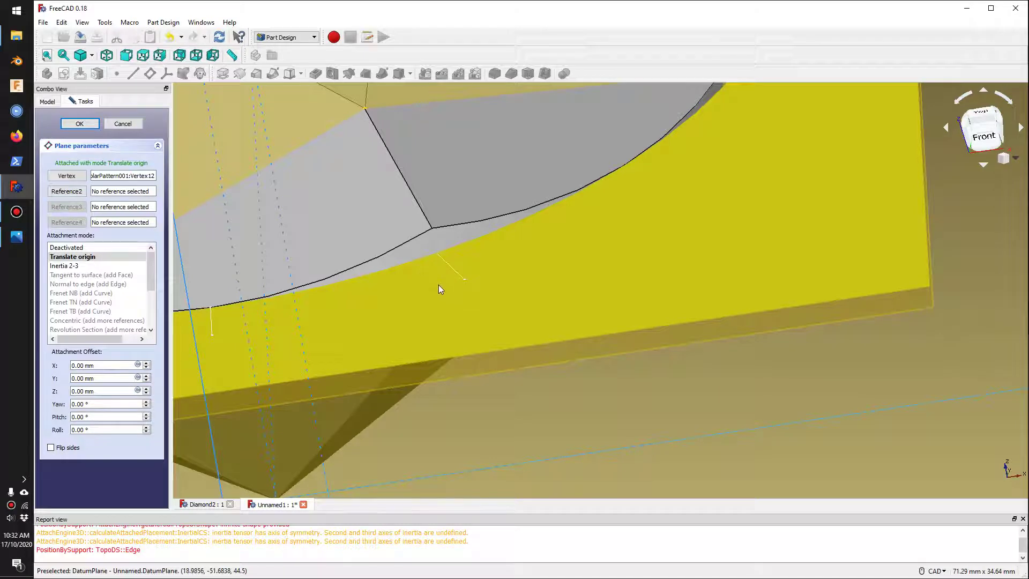
middle_click_drag(506, 297, 730, 405)
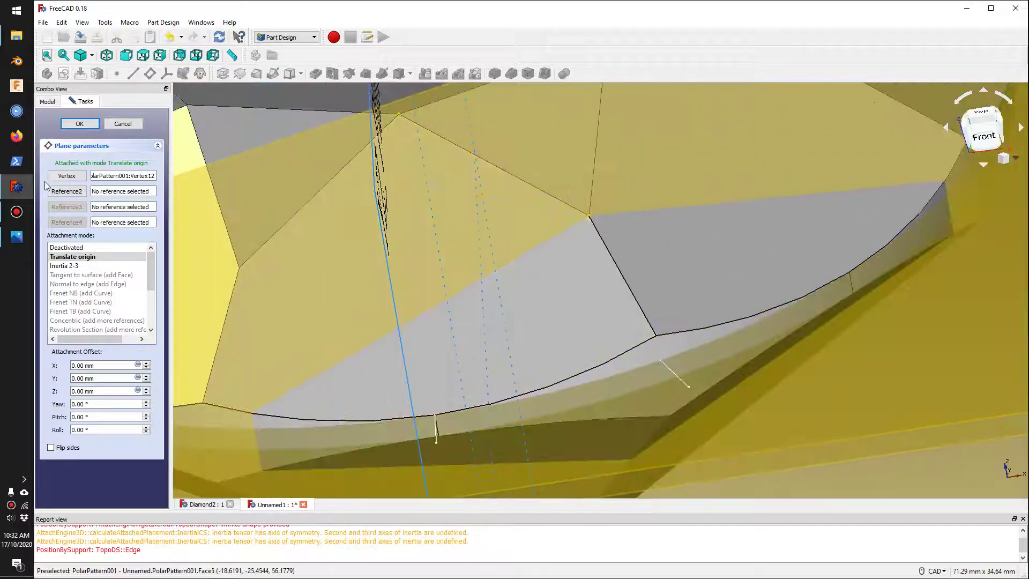
left_click(65, 192)
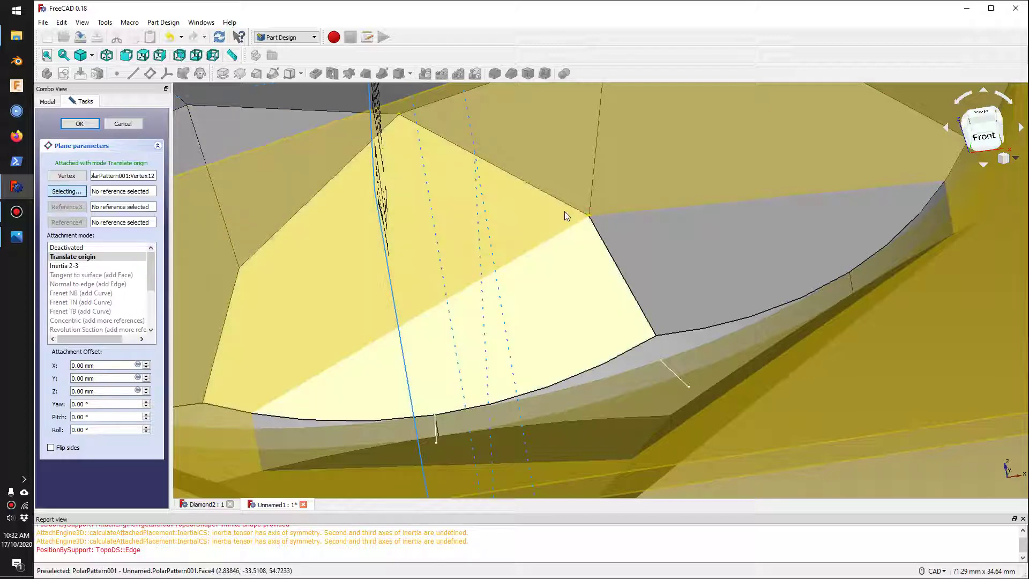
double_click(588, 216)
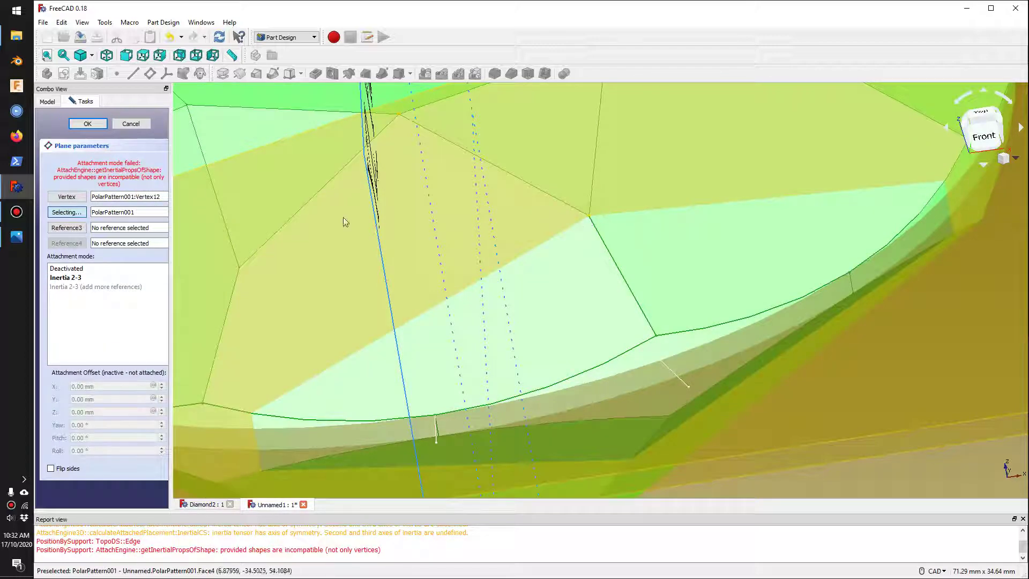
left_click(65, 214)
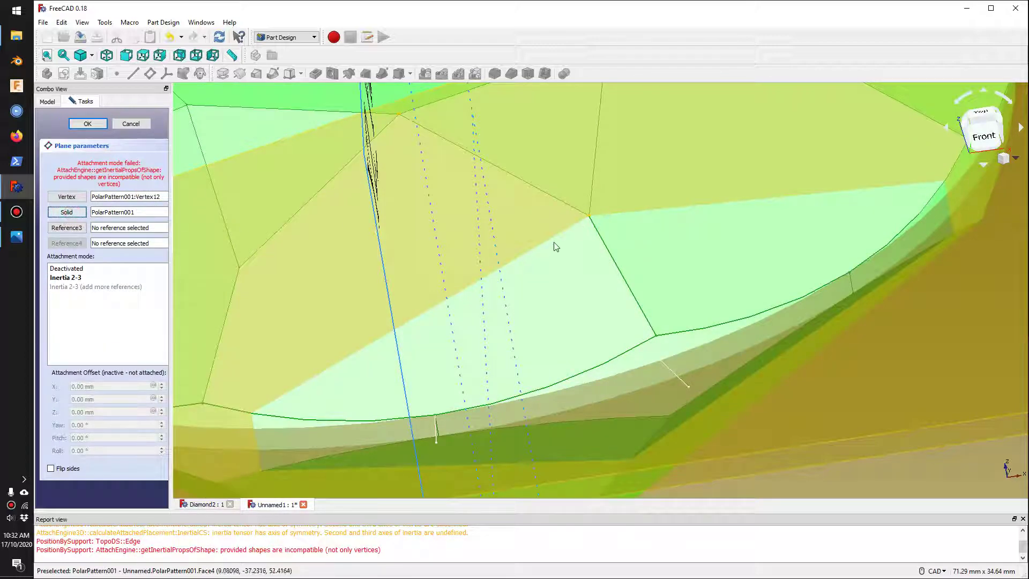
scroll(591, 220, "down", 10)
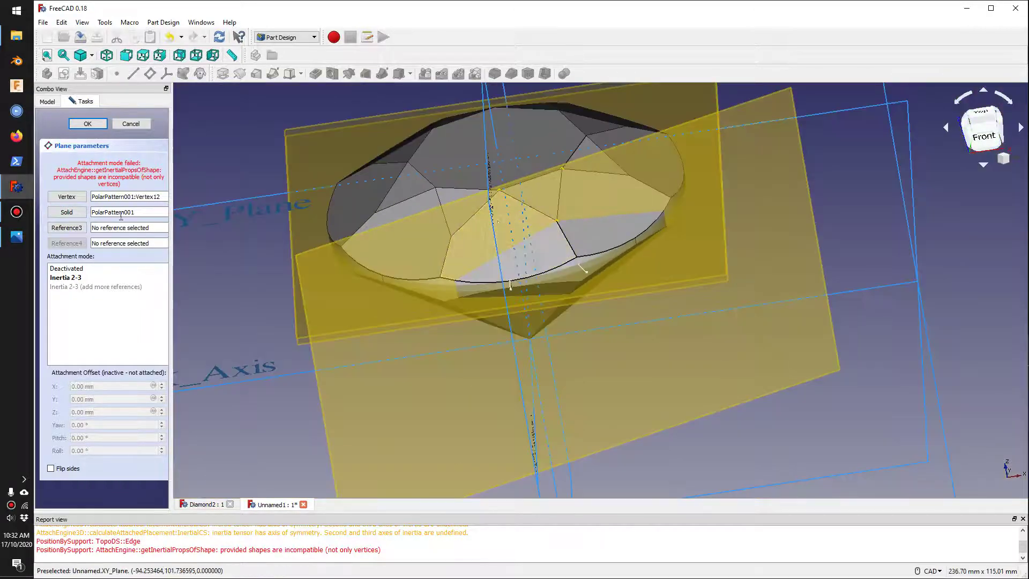
- Set the plane's second reference to the middle line's girdle endpoint, Sketch003:Vertex3, and its third reference to the crown corner's DatumPoint001
left_click(66, 212)
scroll(490, 281, "up", 8)
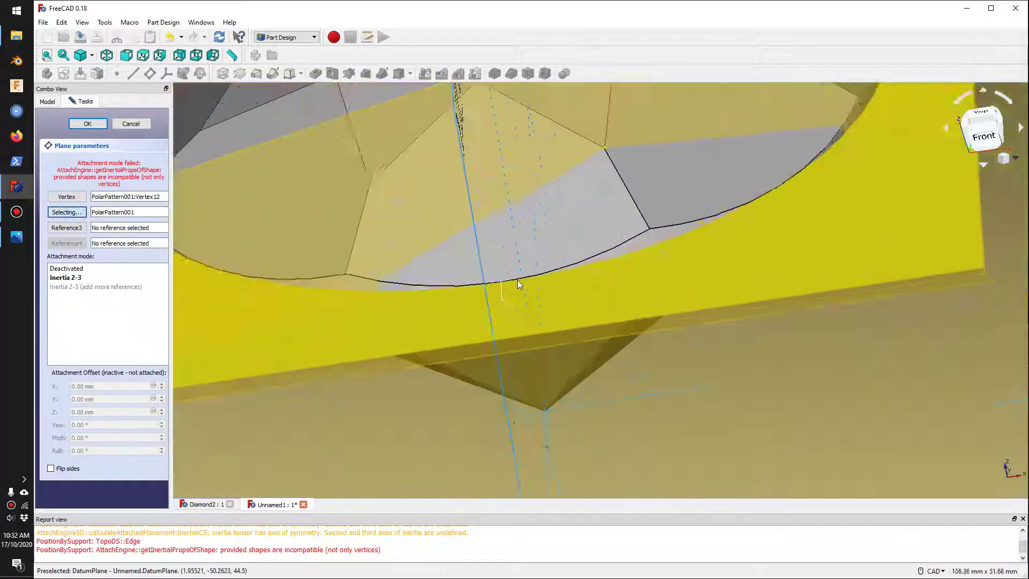
left_click(490, 279)
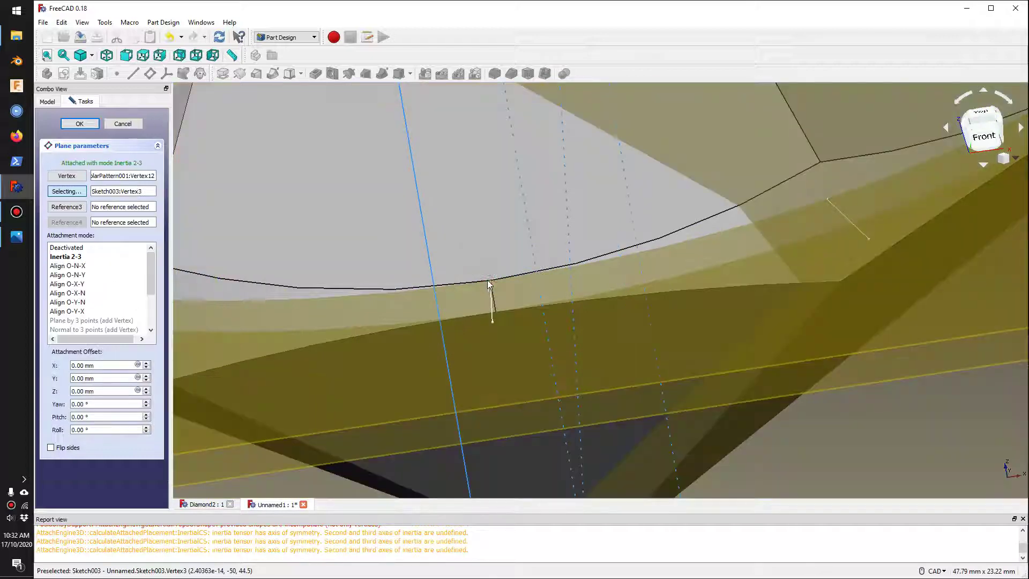
left_click(67, 207)
scroll(514, 377, "down", 8)
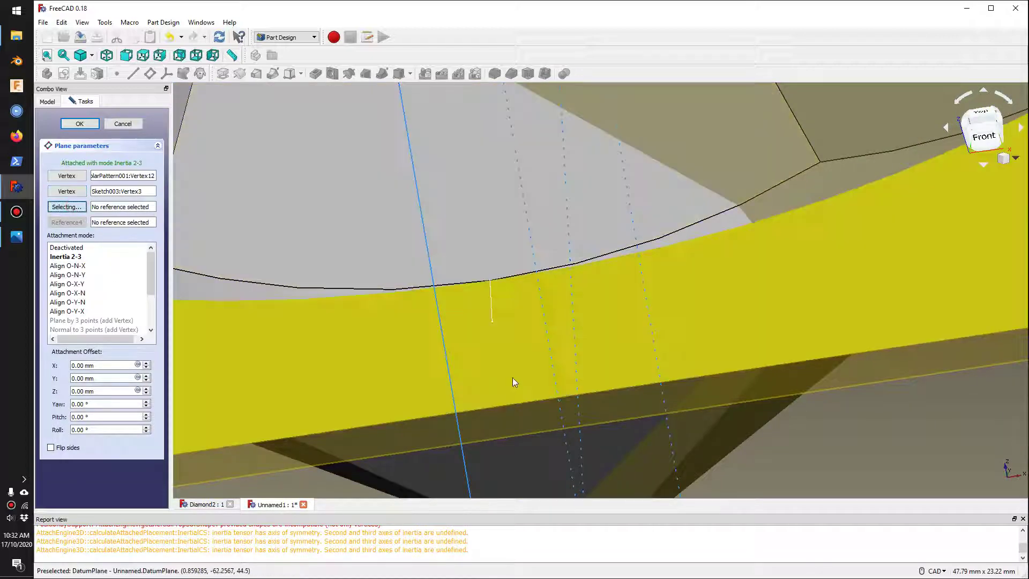
scroll(563, 252, "up", 8)
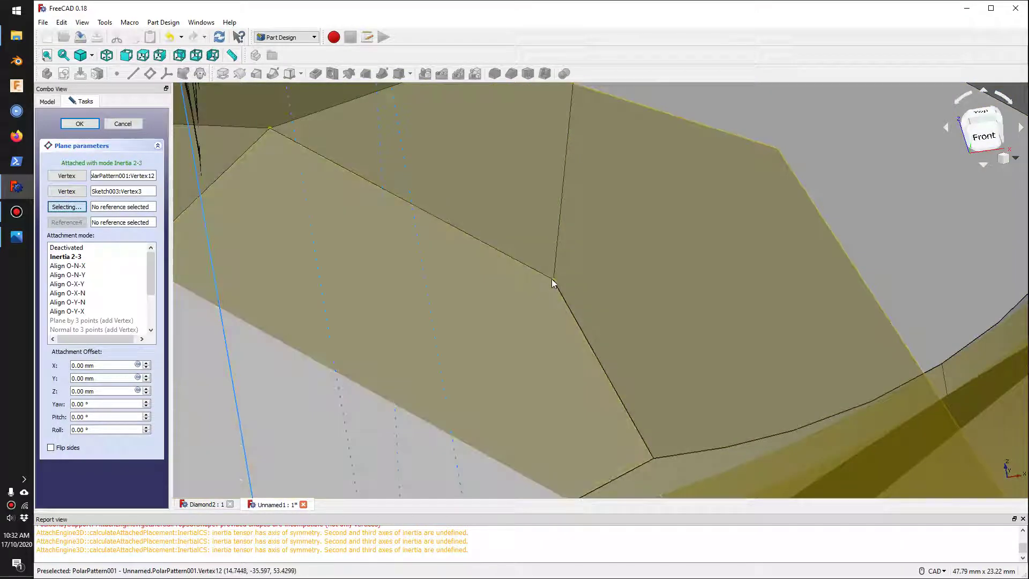
left_click(554, 279)
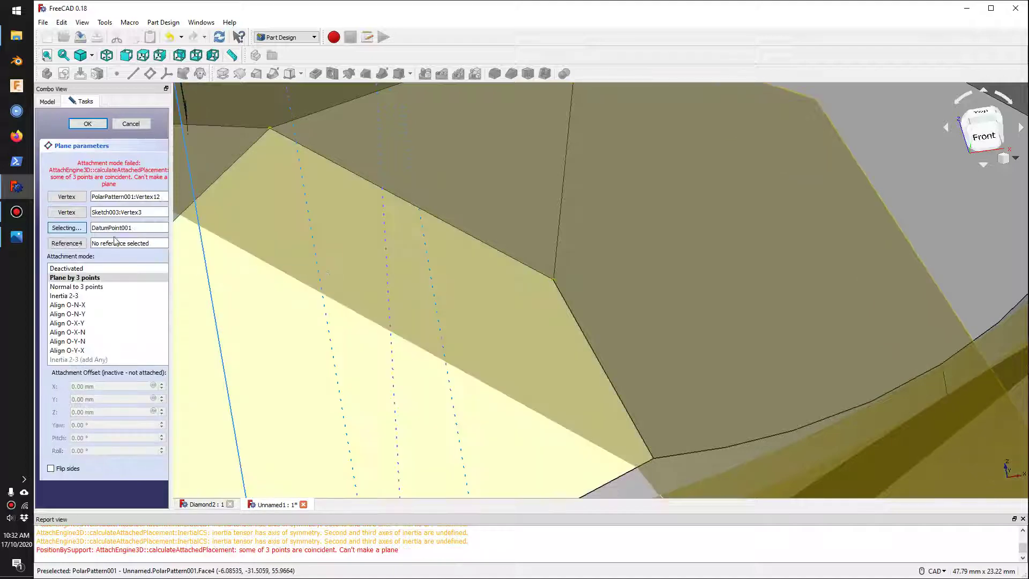
scroll(573, 272, "down", 8)
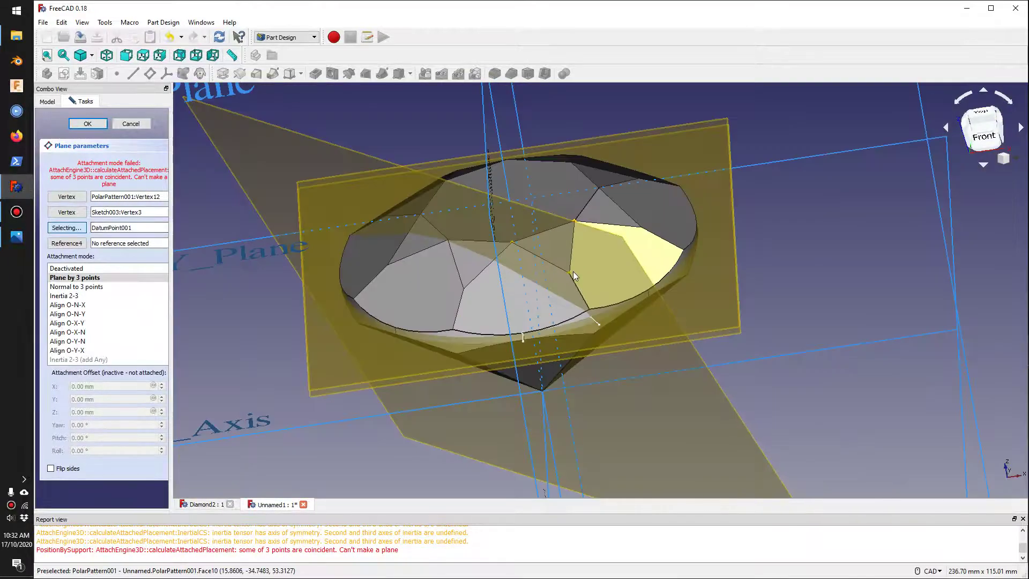
- Change the datum plane's first reference to the outer short line's girdle endpoint, Sketch003:Vertex1, using the plane-by-3-points attachment
middle_click_drag(614, 316, 429, 300)
left_click(66, 197)
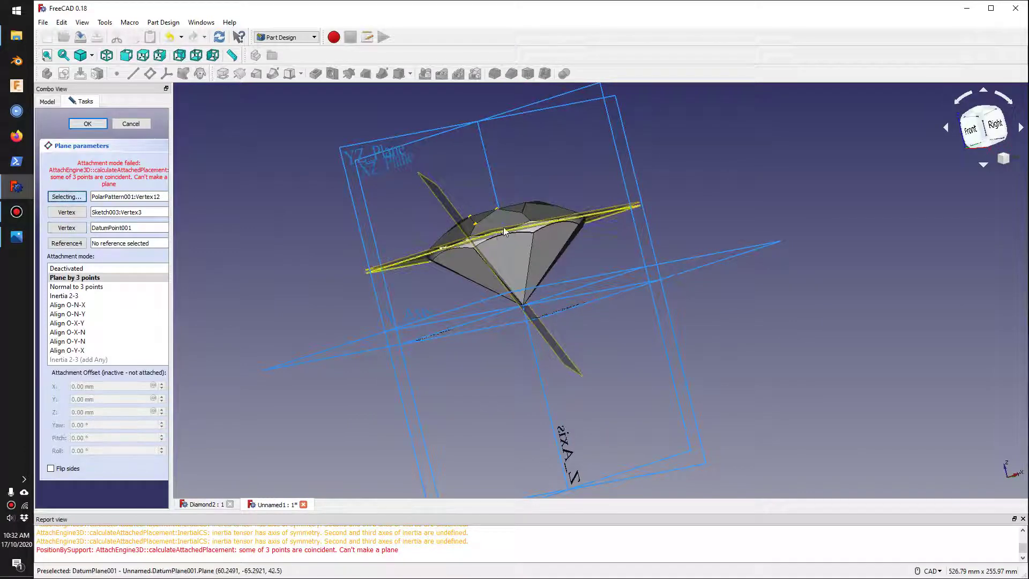
middle_click_drag(509, 279, 575, 341)
scroll(557, 300, "down", 3)
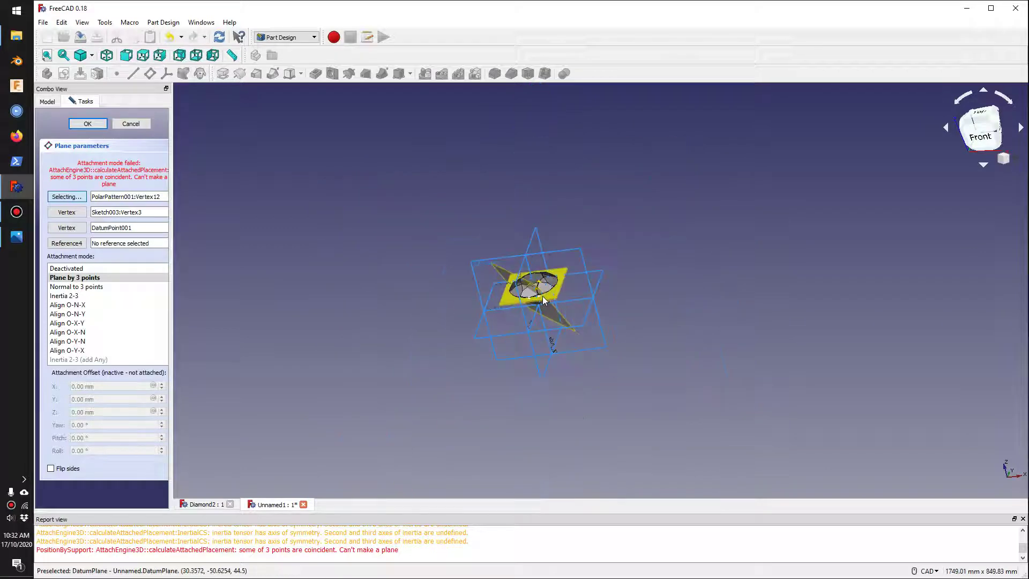
scroll(555, 291, "up", 8)
scroll(554, 288, "up", 5)
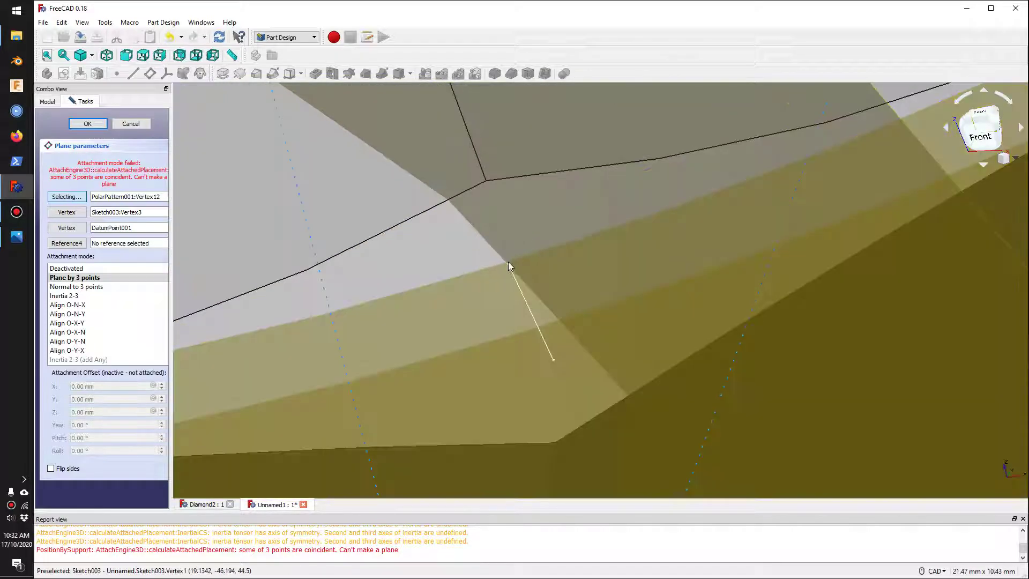
left_click(507, 261)
scroll(507, 262, "down", 6)
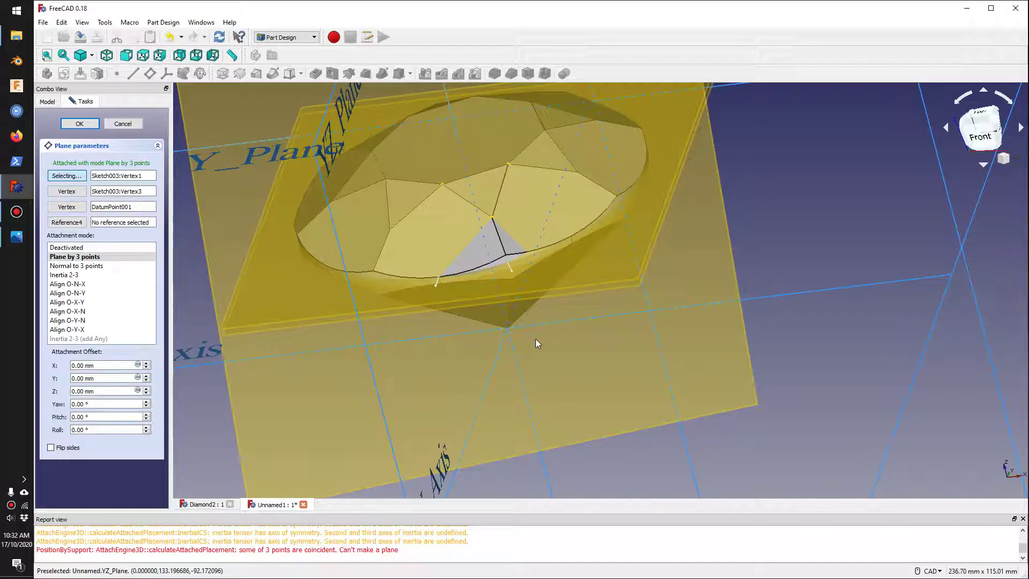
- Set the datum plane's X attachment offset to -30 mm, enter a negative Y offset, and accept the plane
scroll(542, 342, "down", 6)
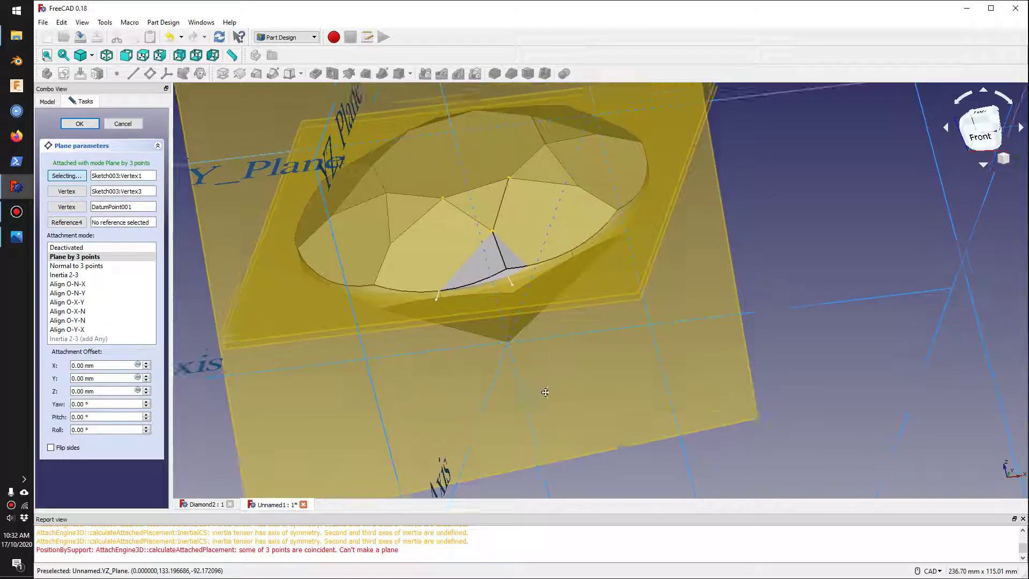
scroll(528, 359, "up", 3)
scroll(527, 354, "down", 2)
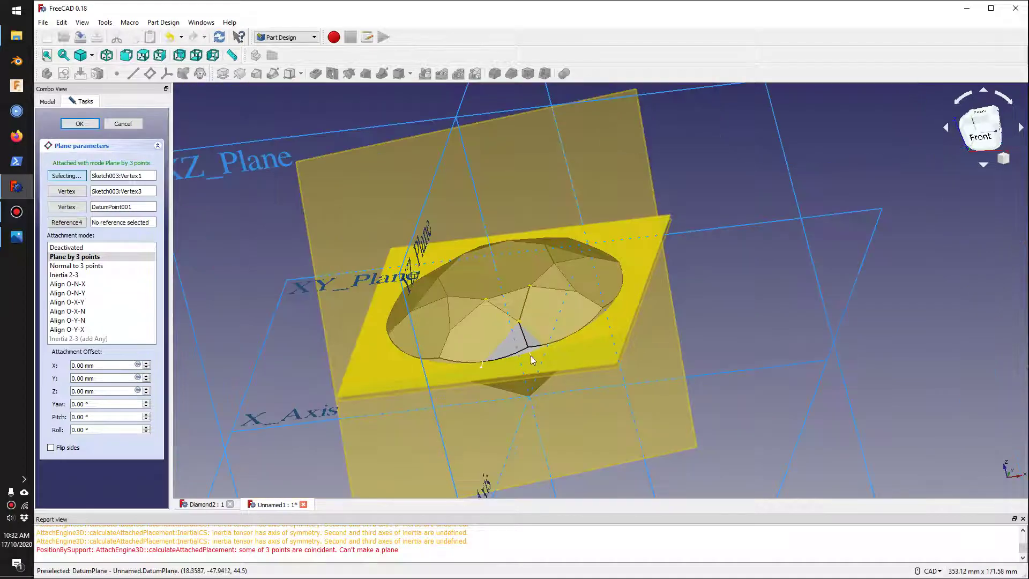
middle_click_drag(530, 355, 571, 287)
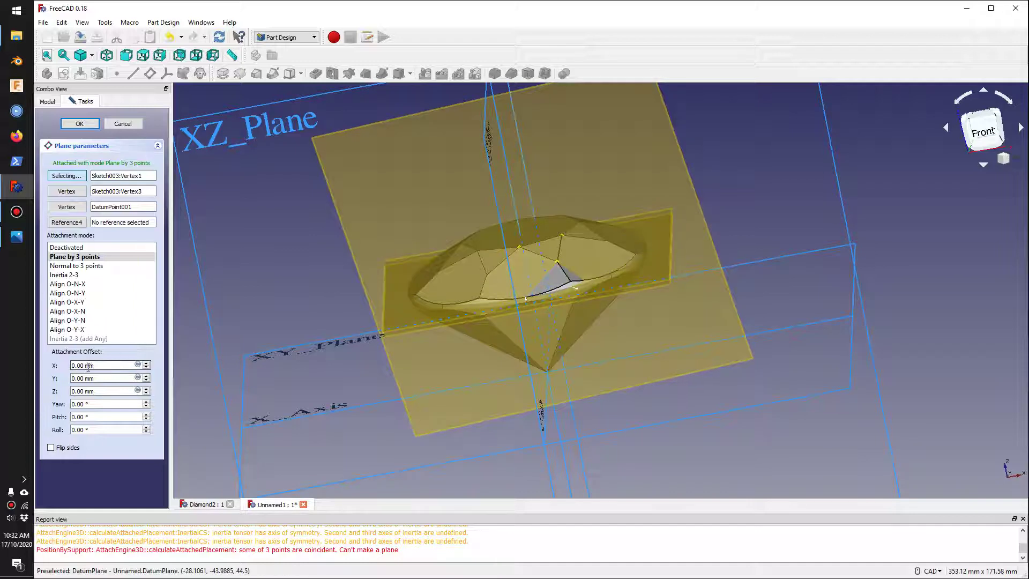
type("-30")
key("Tab")
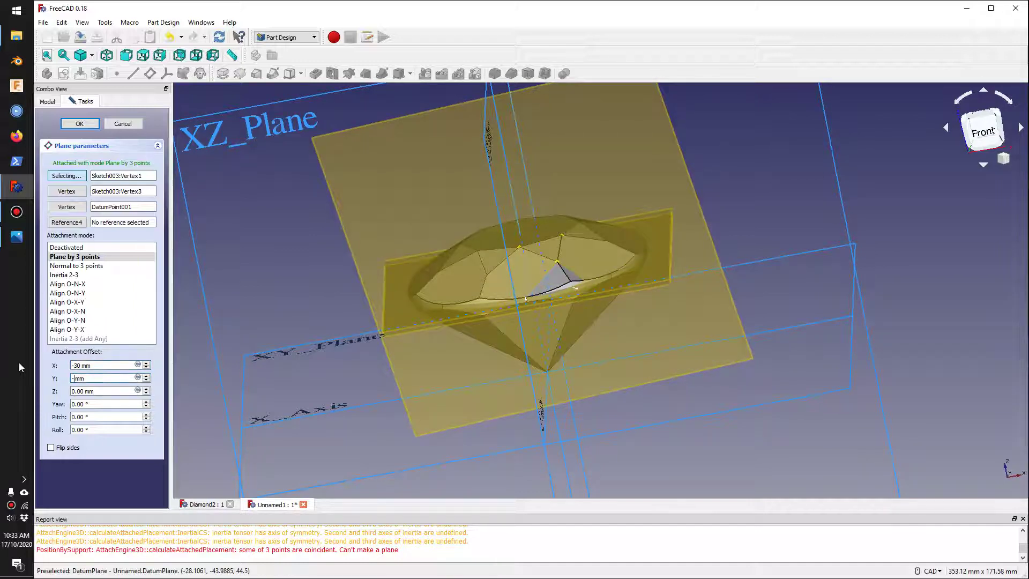
key("Return")
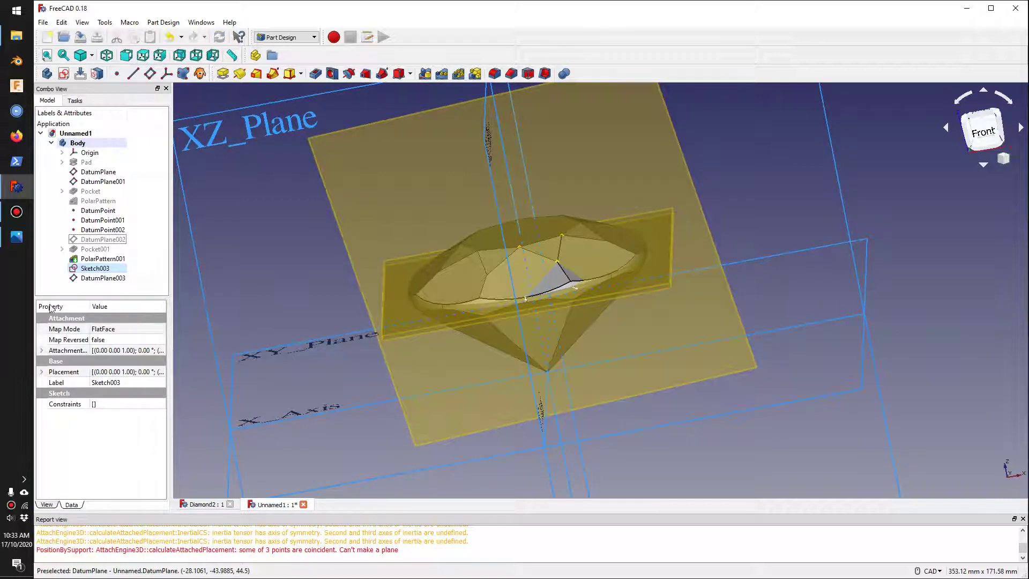
- Switch DatumPlane003 to the Manual resize mode and set both its length and width to 70 mm
left_click(95, 280)
right_click(95, 279)
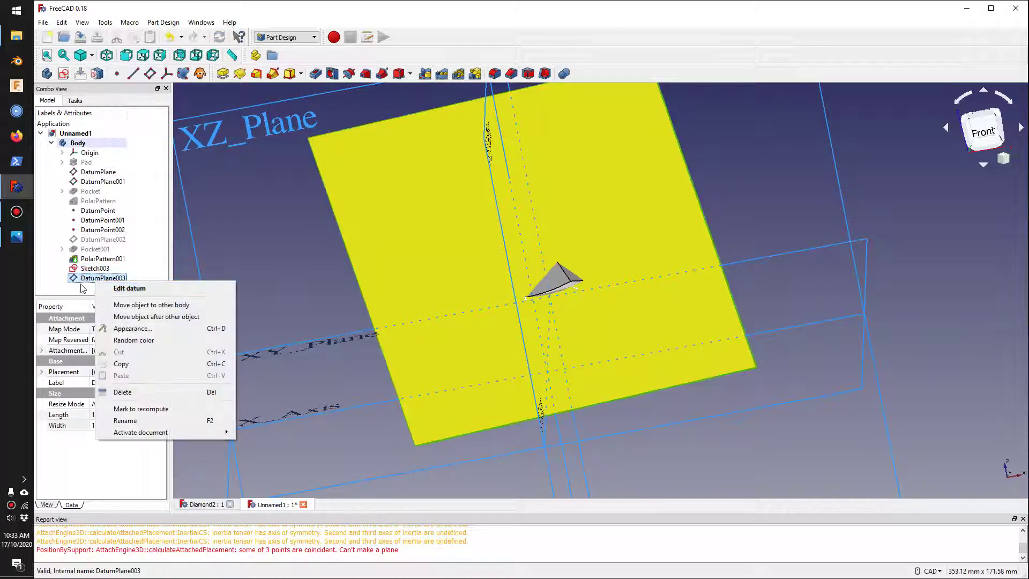
key("Escape")
left_click(132, 407)
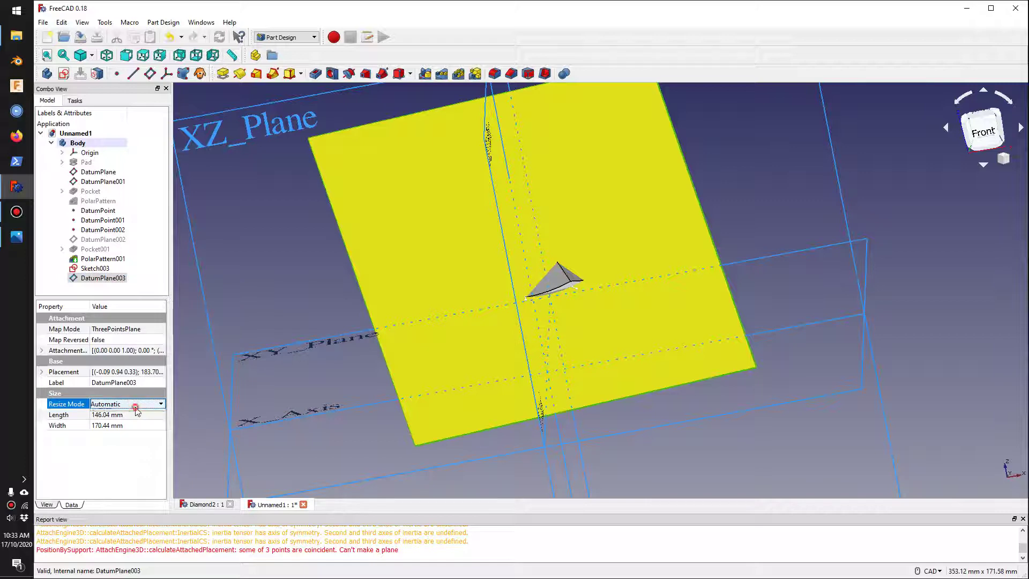
left_click(135, 408)
left_click(129, 422)
left_click(121, 414)
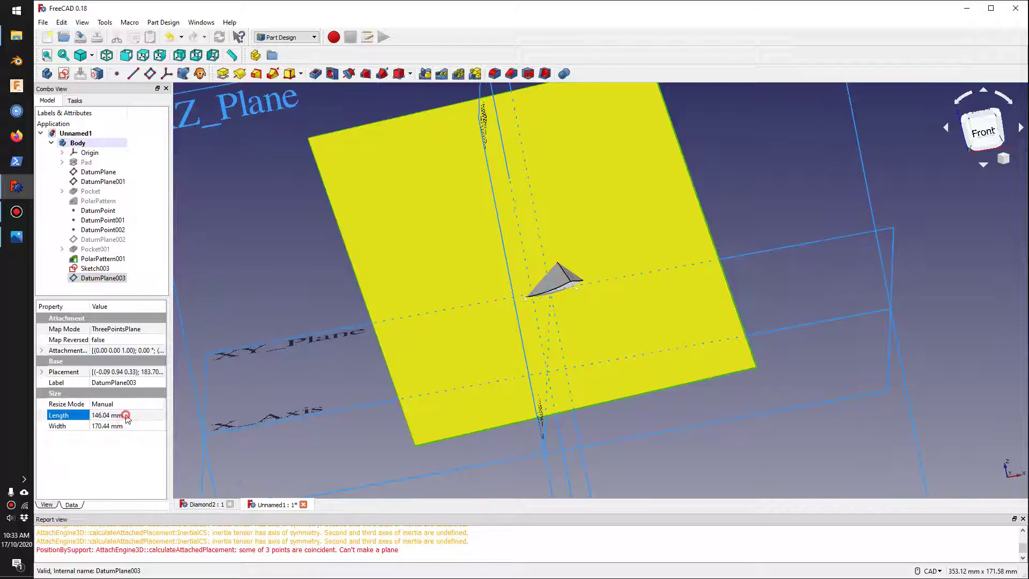
type("70")
key("Tab")
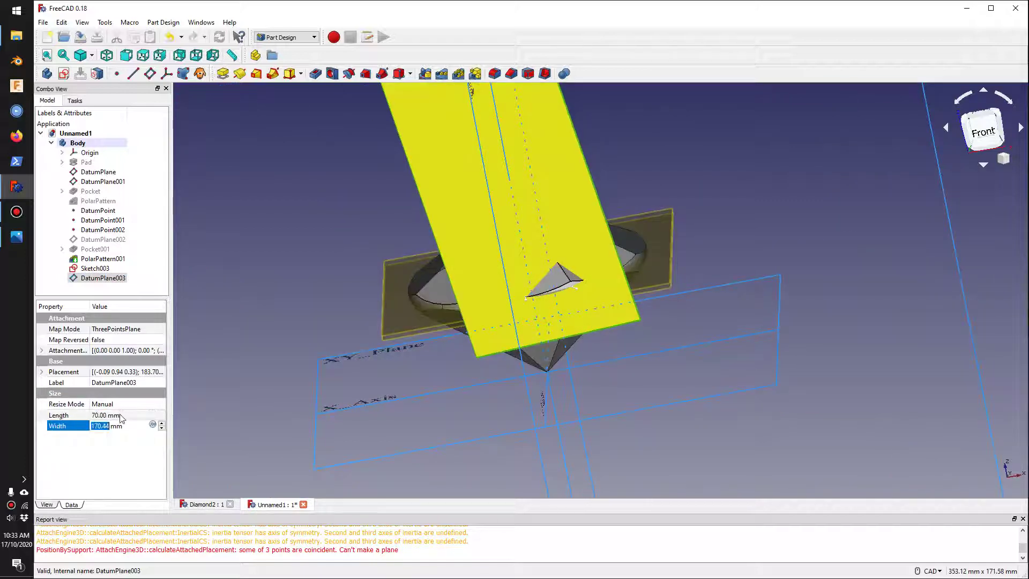
type("70")
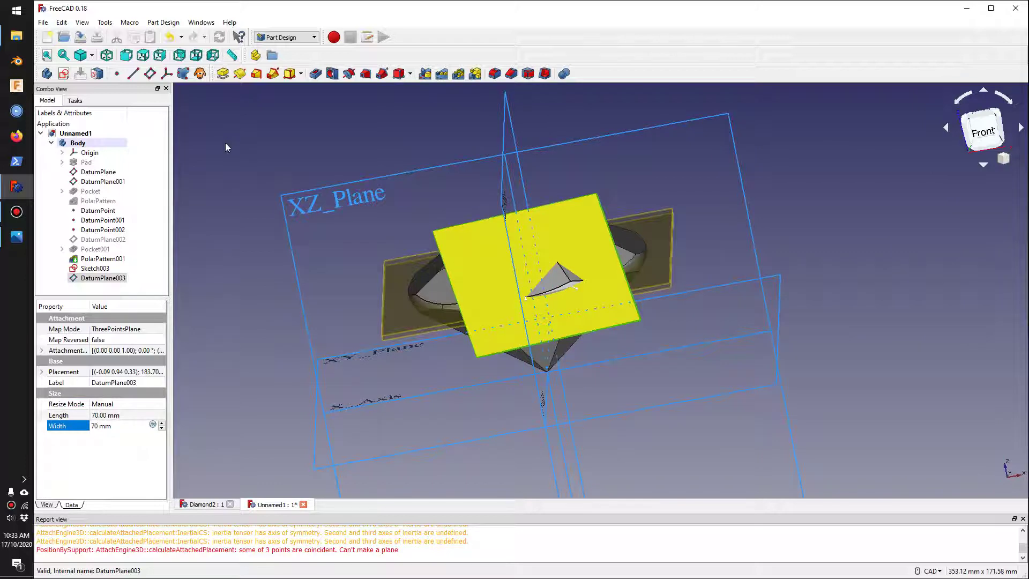
left_click(226, 142)
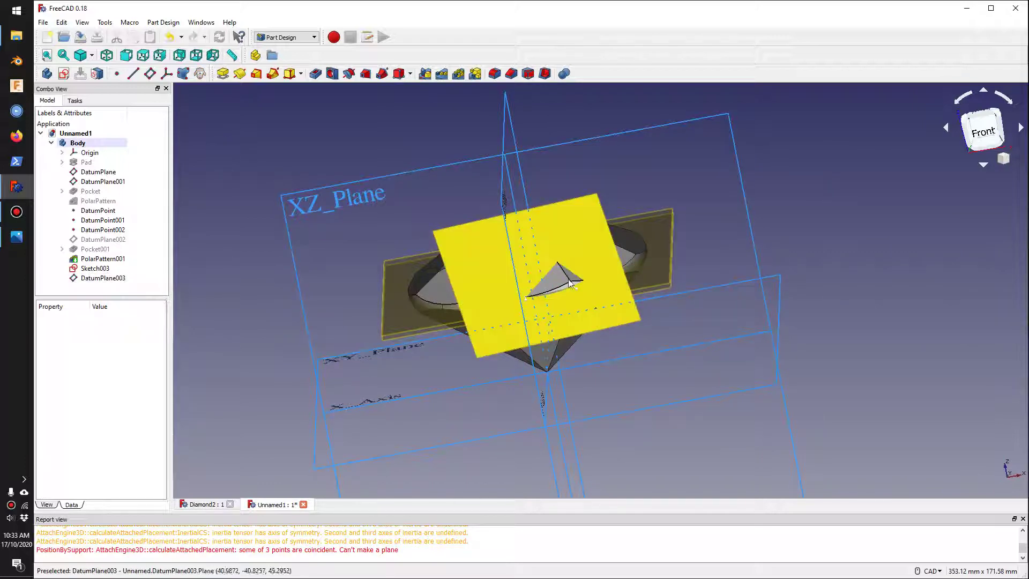
- Create a 5 mm pocket from the short-line sketch and delete that pocket
left_click(318, 75)
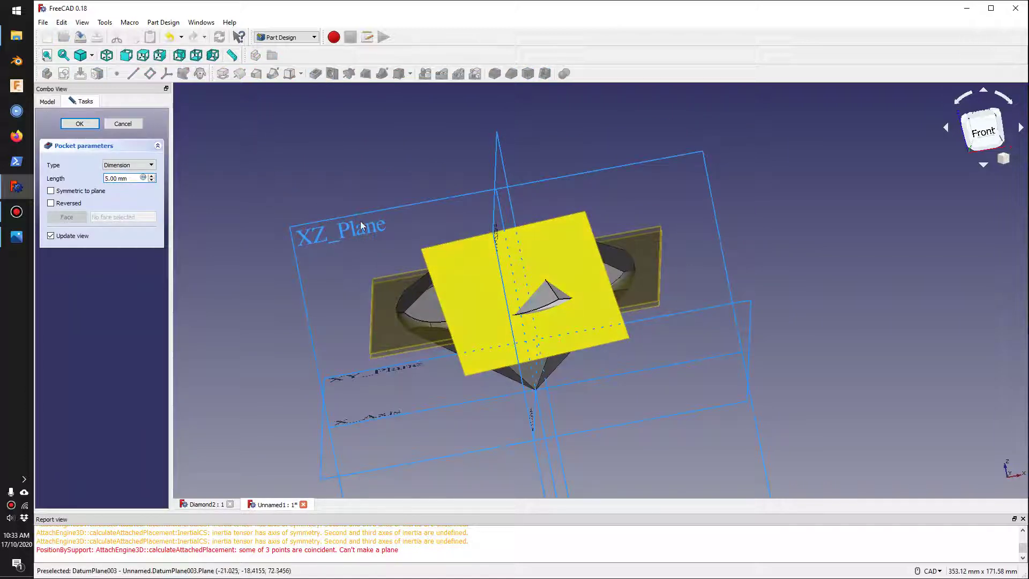
left_click(74, 124)
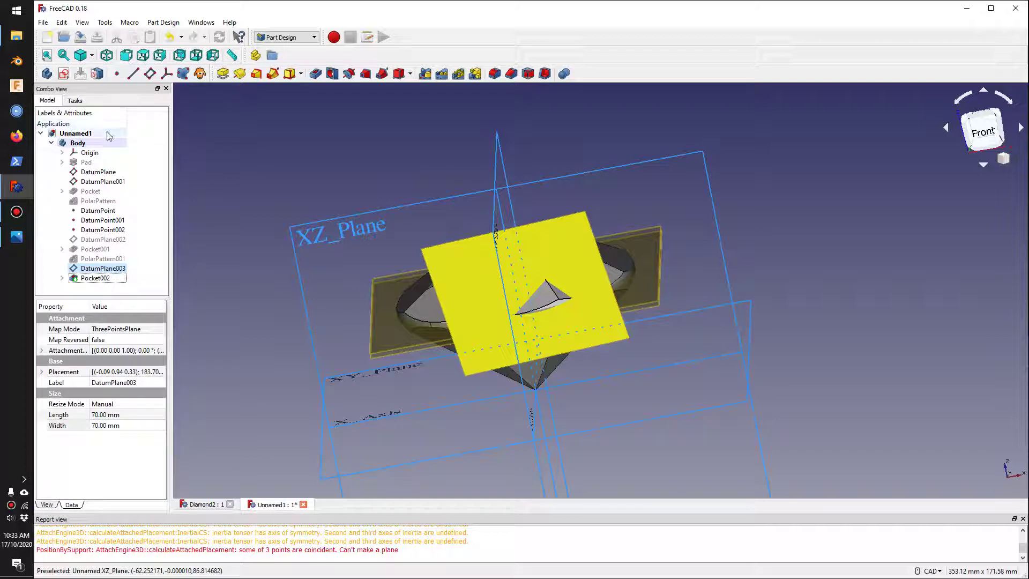
left_click(97, 279)
right_click(94, 281)
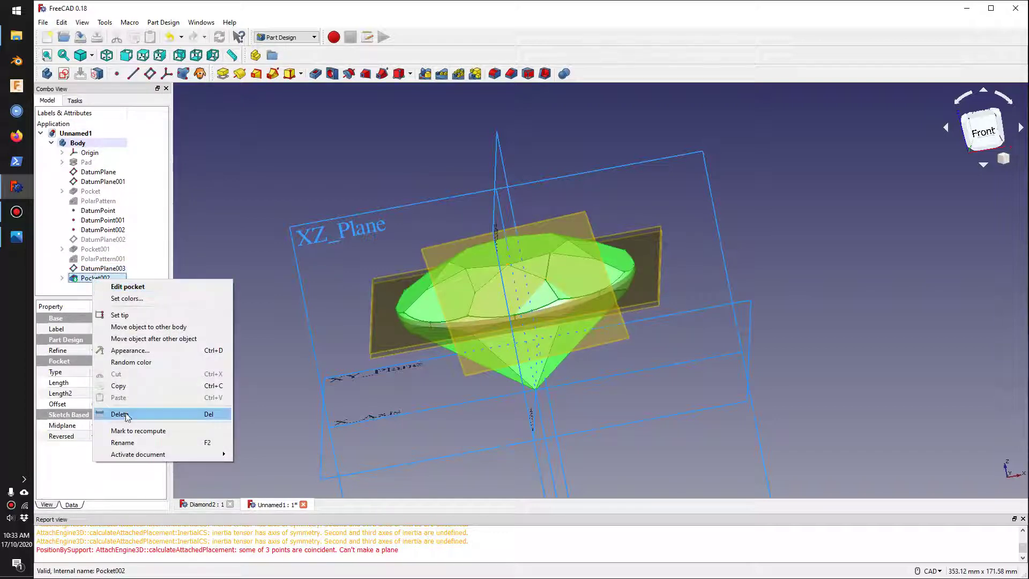
left_click(127, 415)
- Create a new sketch on DatumPlane003 and close it empty
left_click(100, 278)
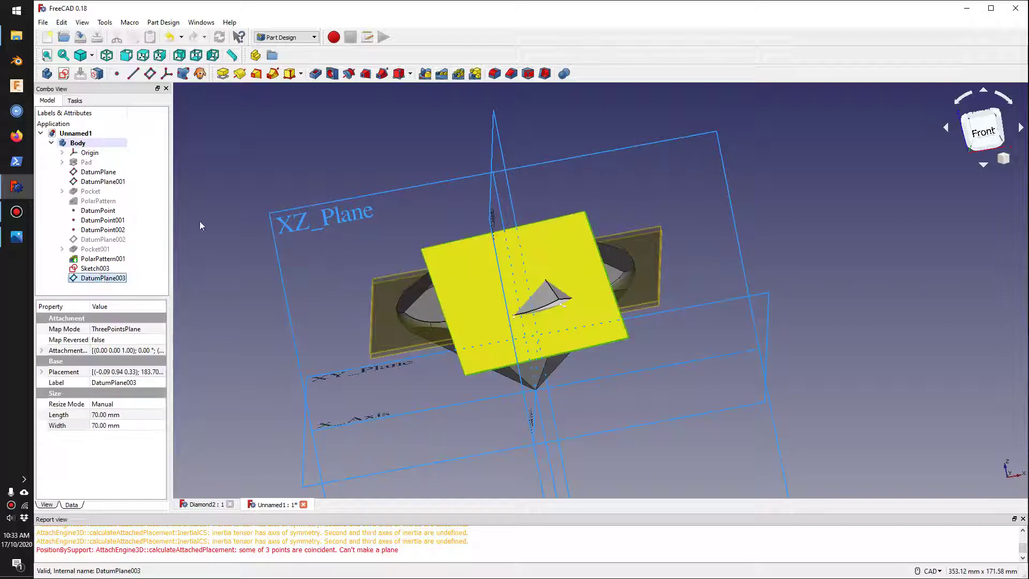
left_click(177, 155)
left_click(65, 74)
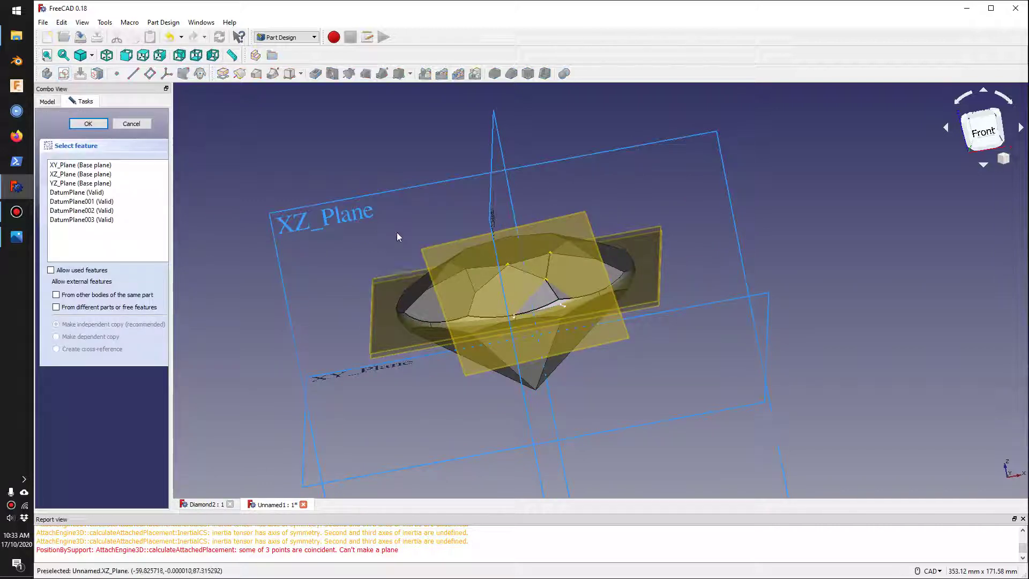
left_click(88, 123)
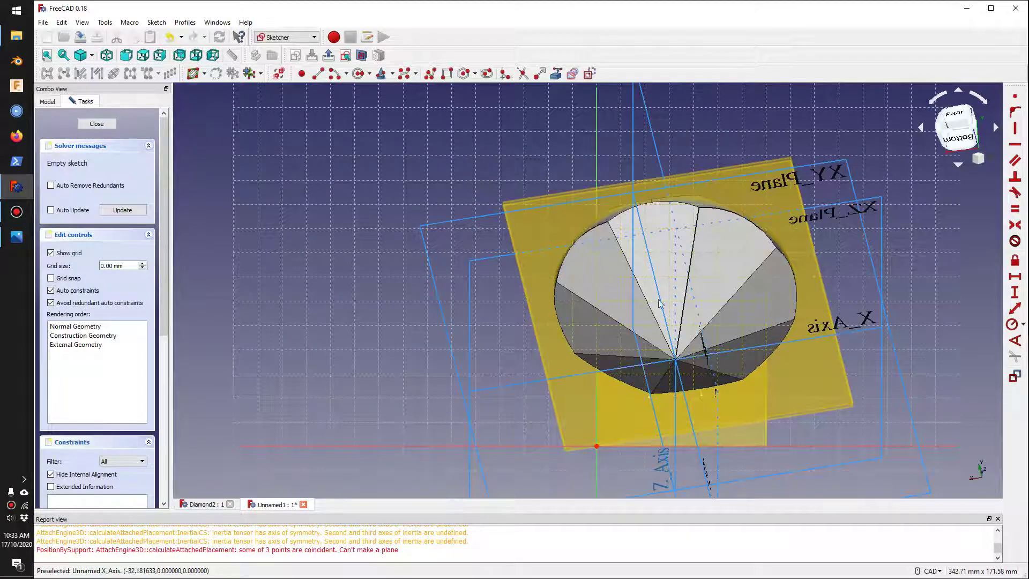
left_click(96, 124)
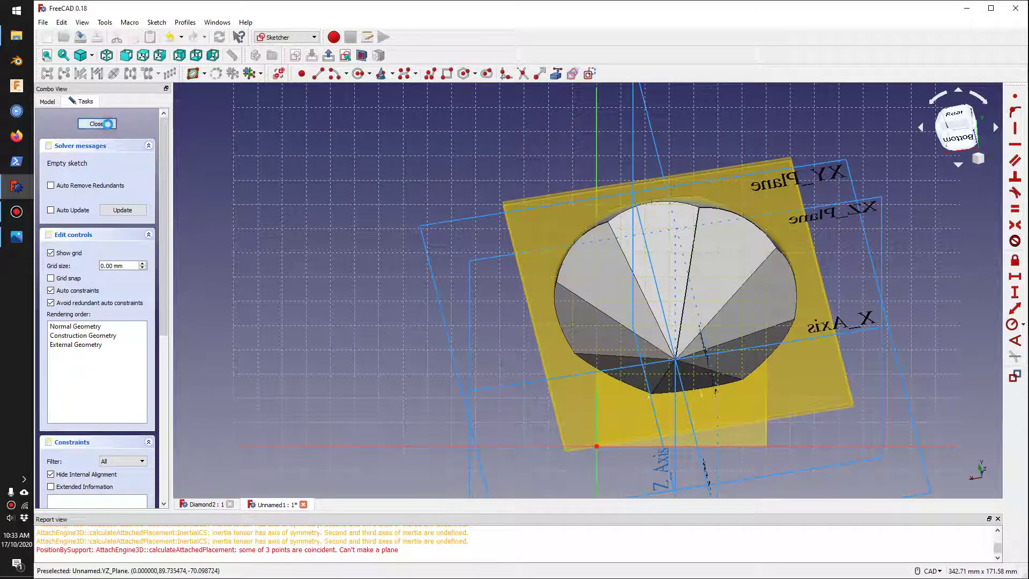
- Edit DatumPlane003 to flip its sides and accept the change
left_click(99, 279)
right_click(100, 279)
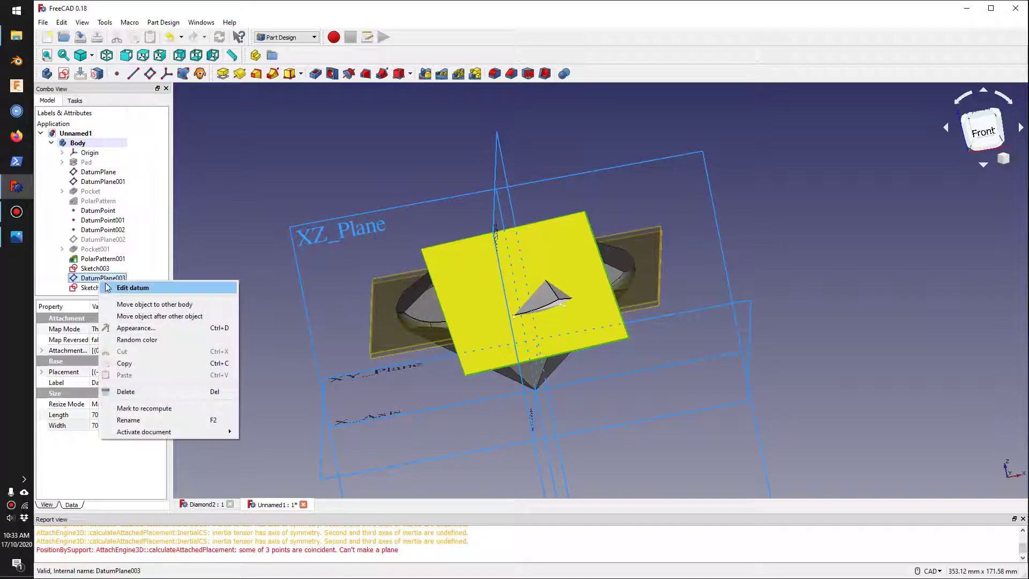
left_click(113, 288)
left_click(64, 452)
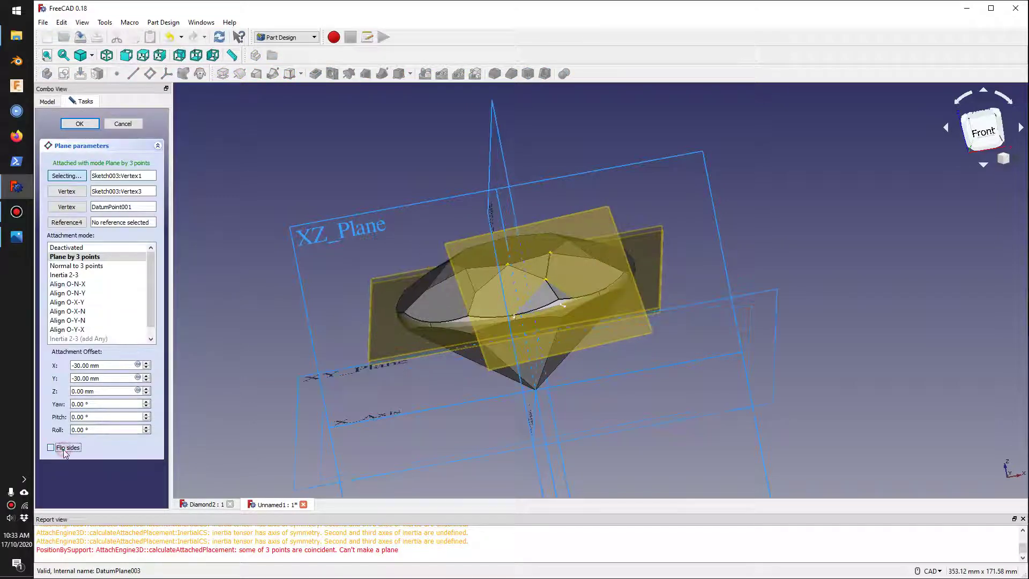
left_click(97, 124)
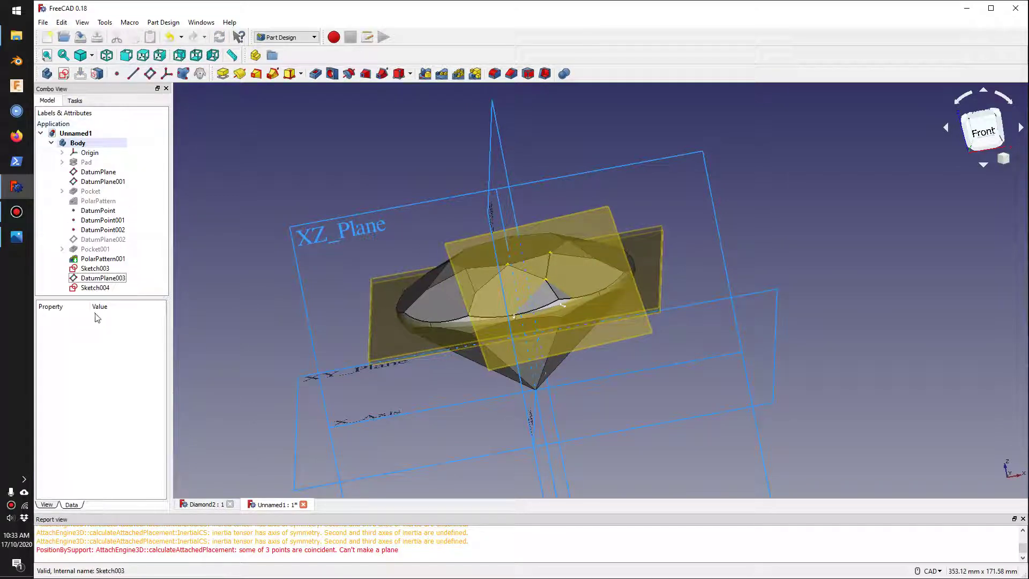
- Reopen the empty Sketch004, draw a circle enclosing the small triangular facet area at the diamond's edge, and close the sketch
right_click(96, 289)
left_click(105, 298)
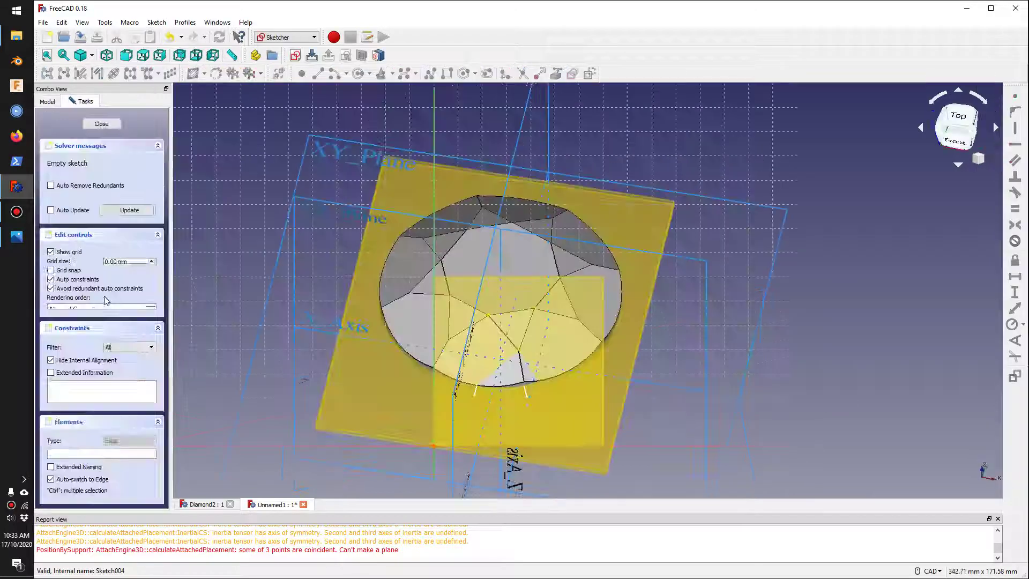
scroll(552, 423, "down", 3)
scroll(556, 443, "up", 5)
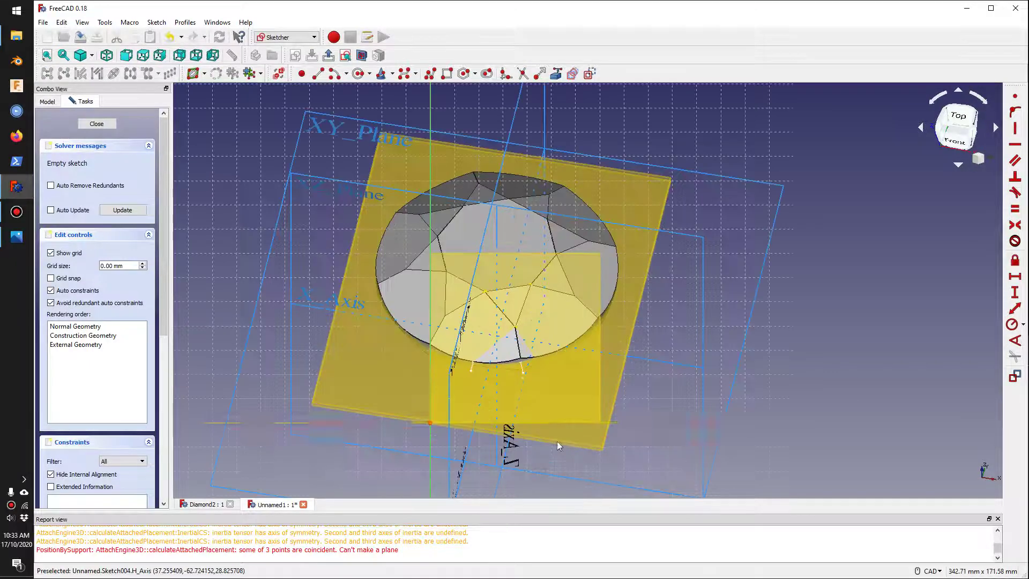
left_click(359, 75)
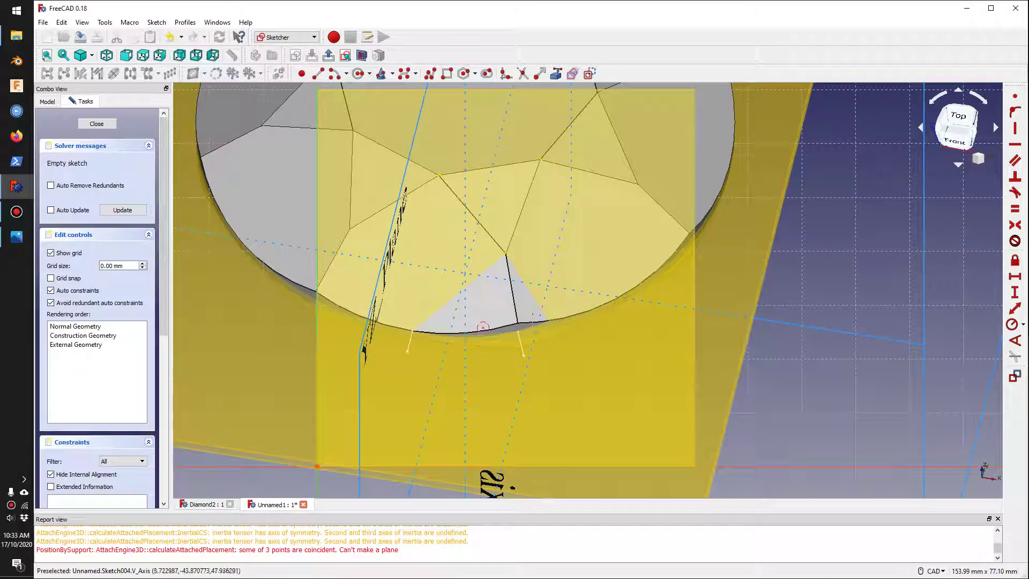
left_click(550, 401)
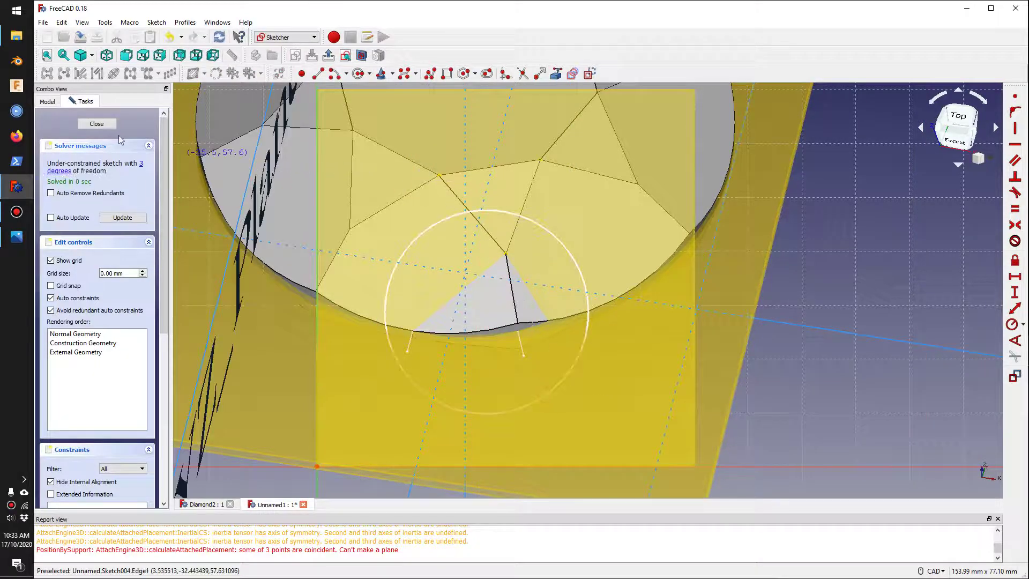
left_click(96, 123)
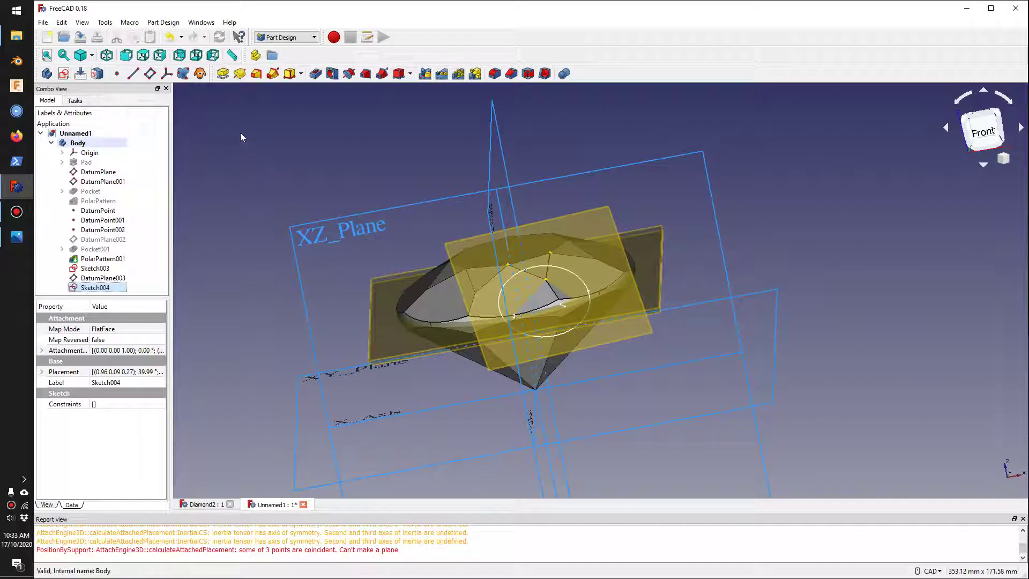
- Create a reversed pocket from the circle sketch with the Through all type
left_click(316, 73)
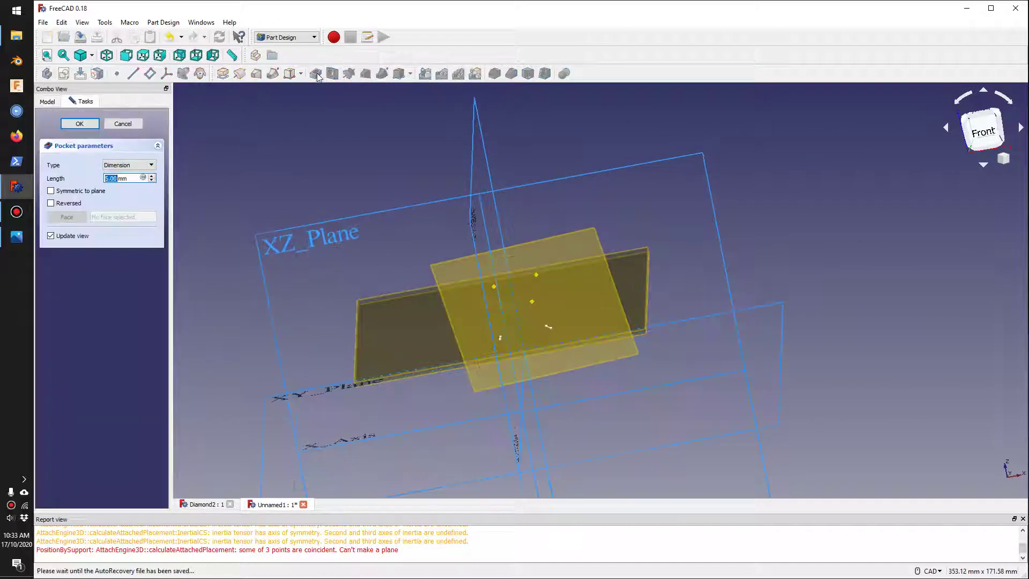
left_click(51, 203)
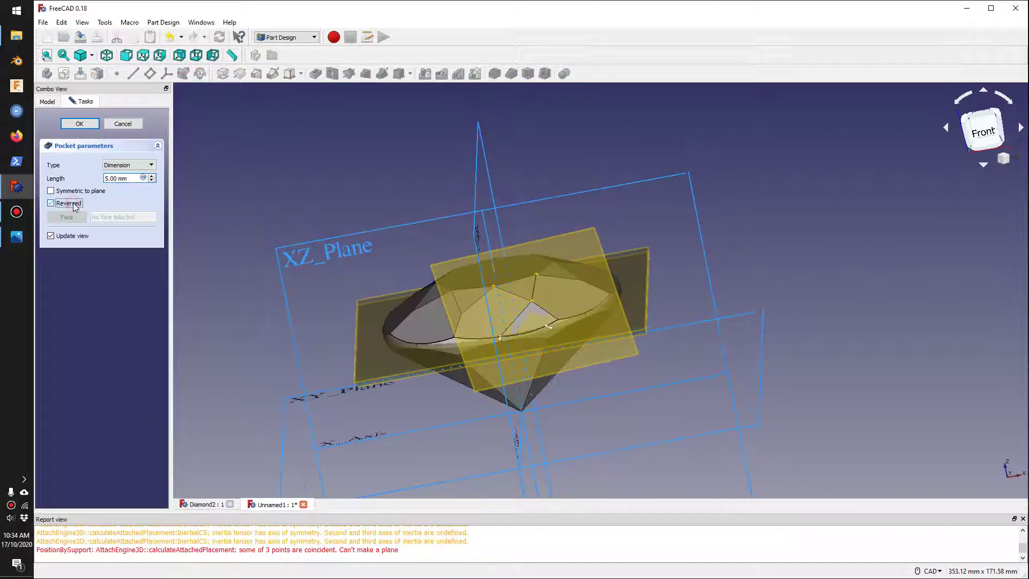
scroll(510, 343, "down", 2)
scroll(526, 346, "up", 4)
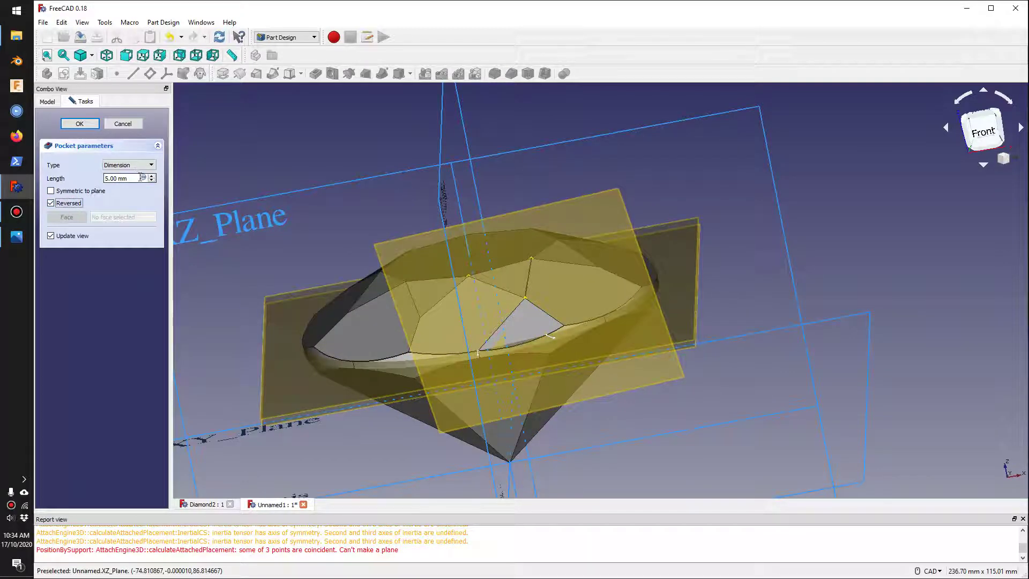
left_click(153, 165)
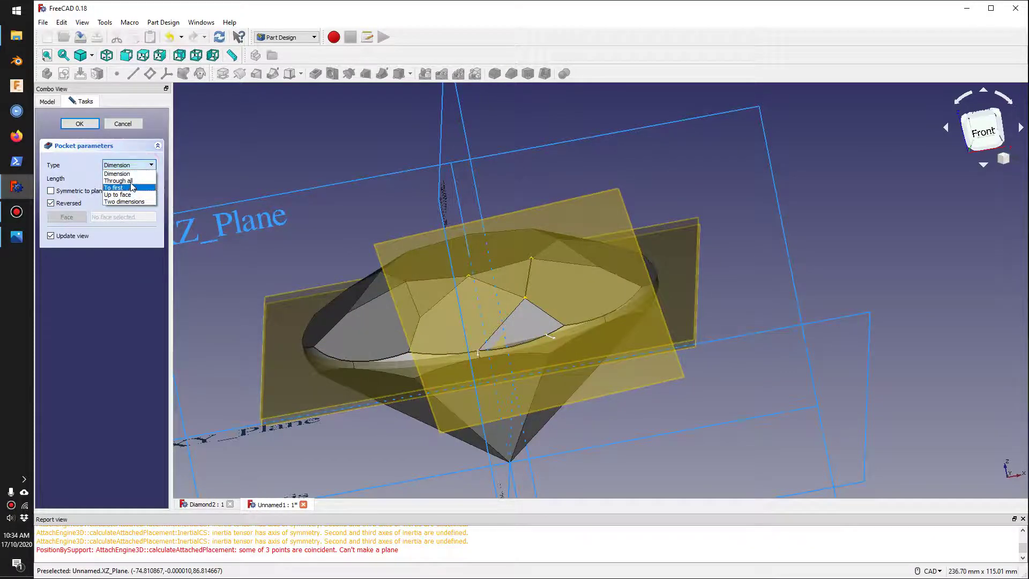
left_click(130, 181)
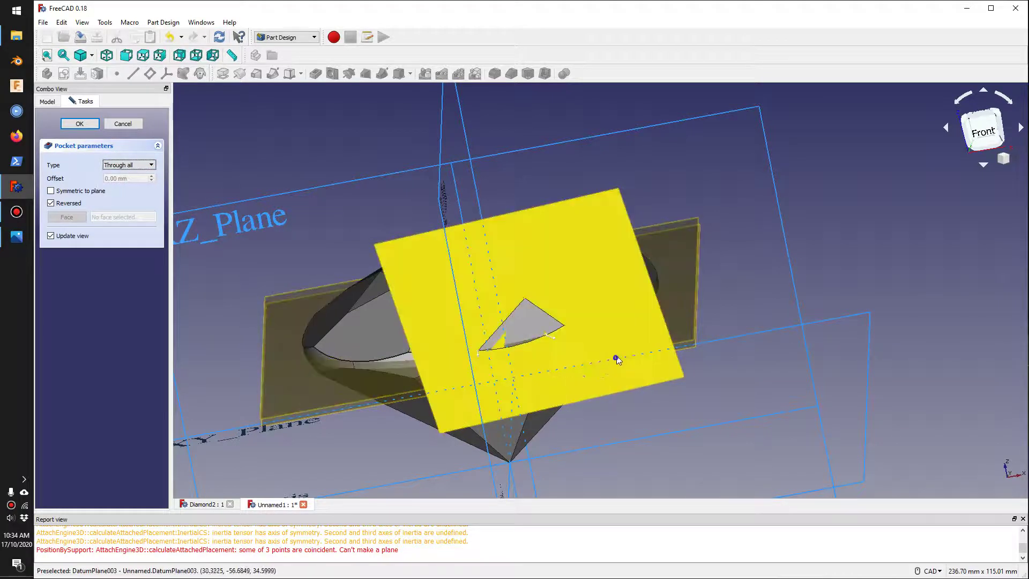
middle_click_drag(615, 356, 670, 321)
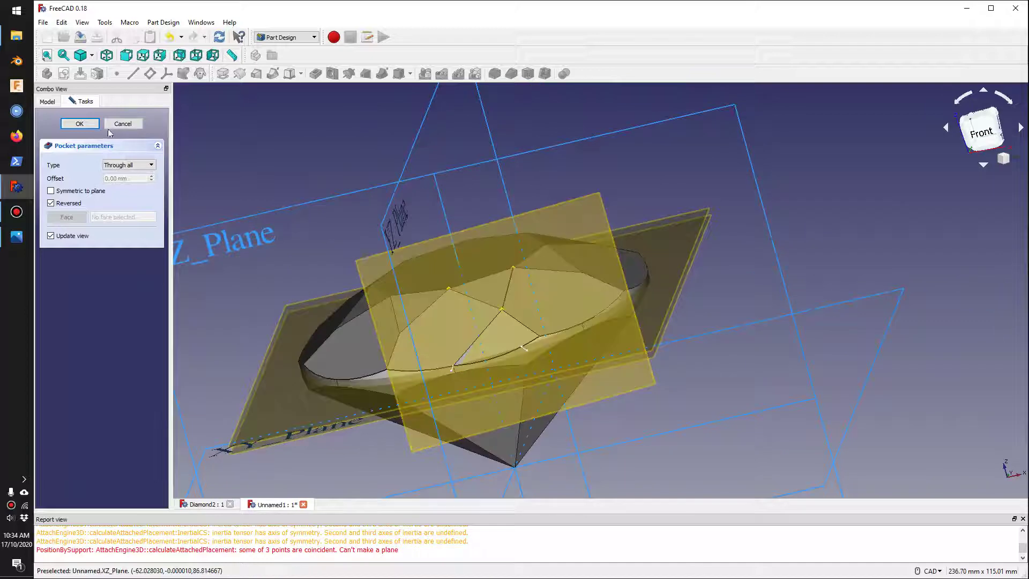
left_click(80, 123)
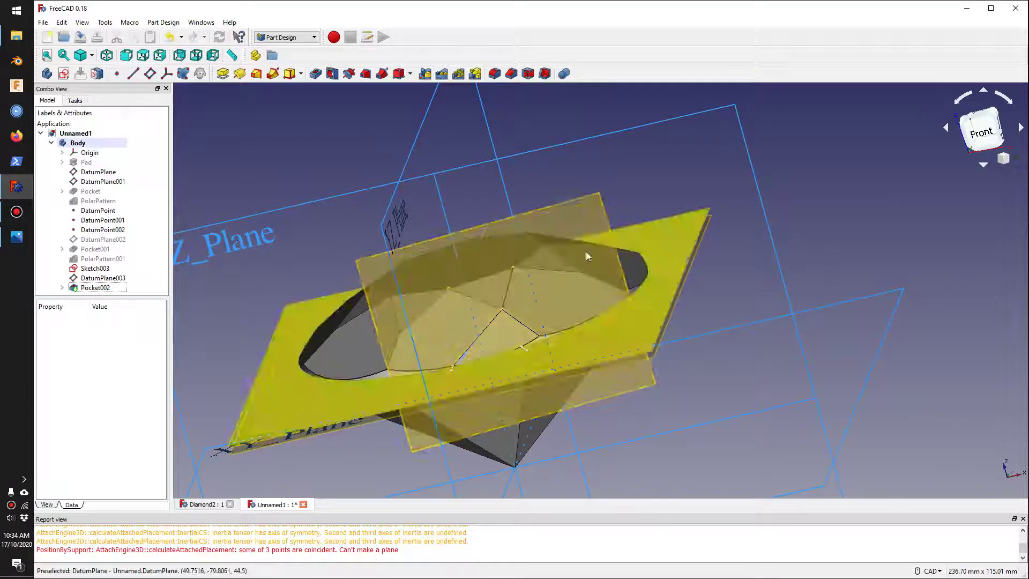
- Hide DatumPlane003 to expose the newly cut facet
left_click(583, 217)
key("space")
middle_click_drag(589, 279, 609, 257)
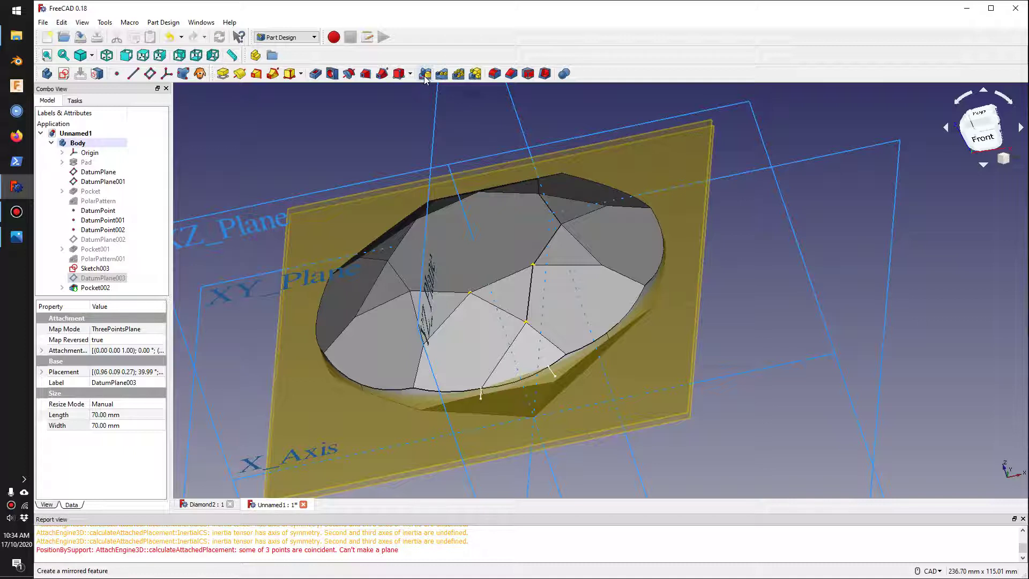
- Start a MultiTransform of Pocket002 and add a mirrored transformation across the base YZ plane
left_click(475, 75)
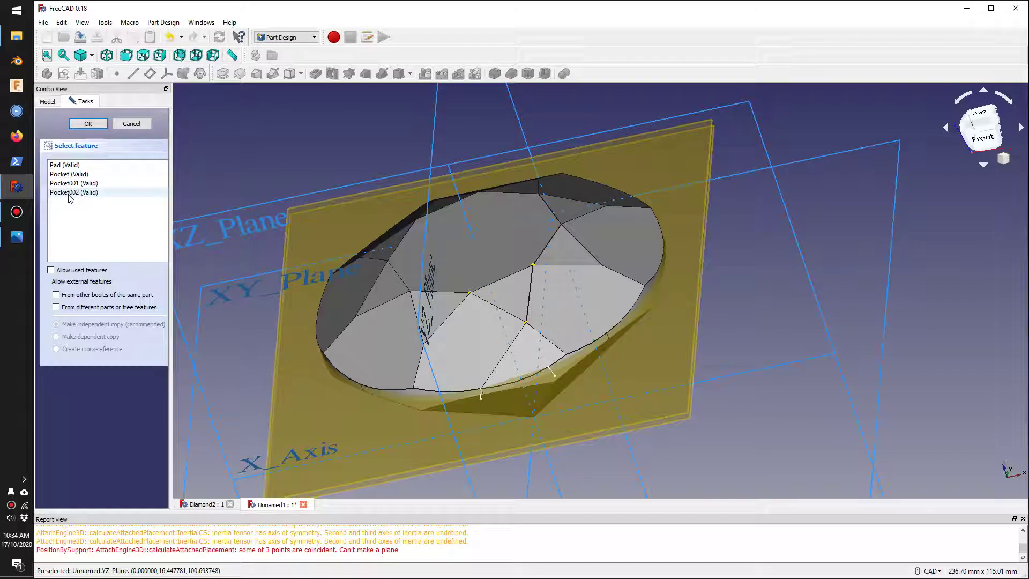
left_click(69, 193)
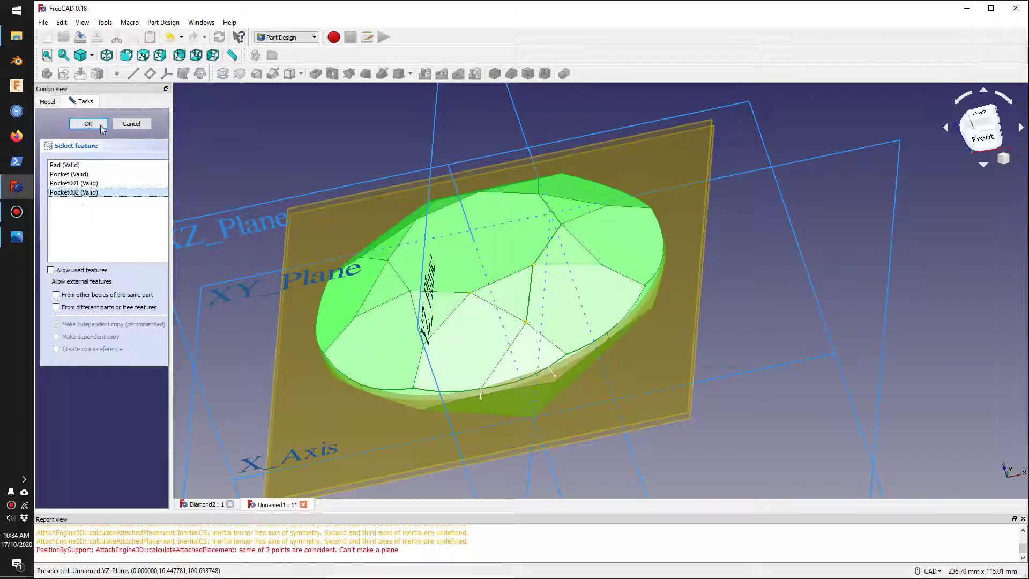
left_click(88, 124)
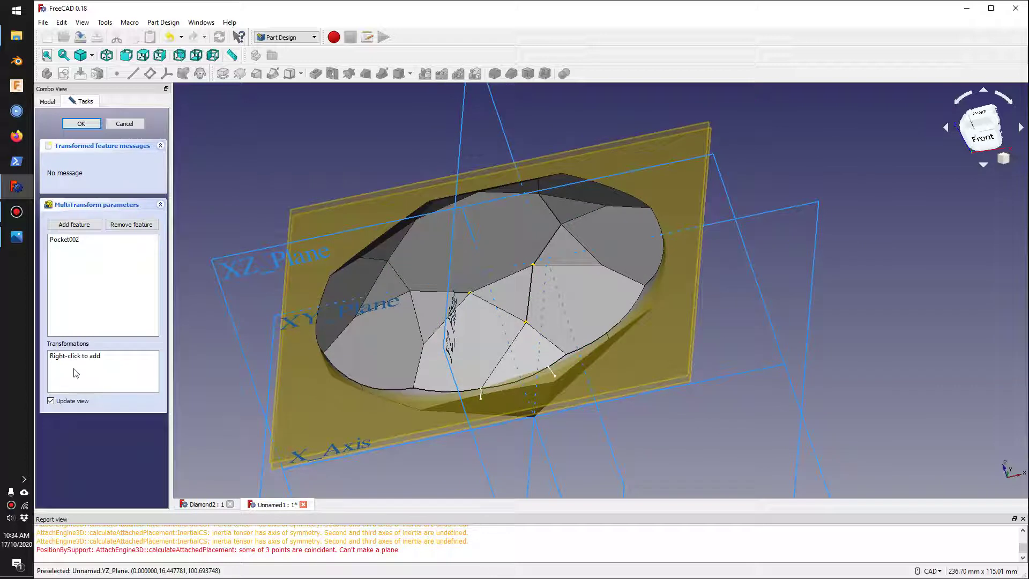
right_click(84, 367)
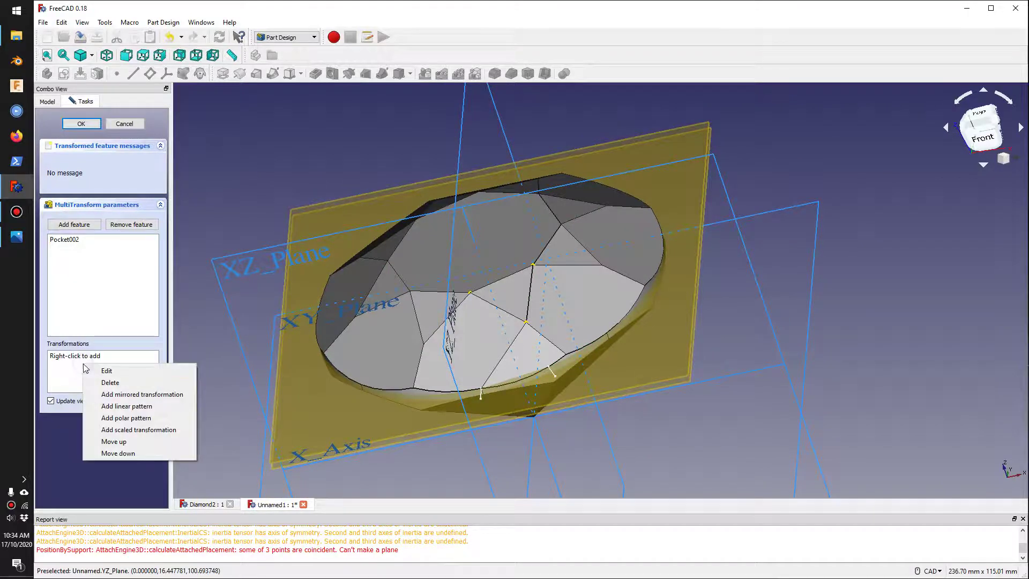
left_click(144, 395)
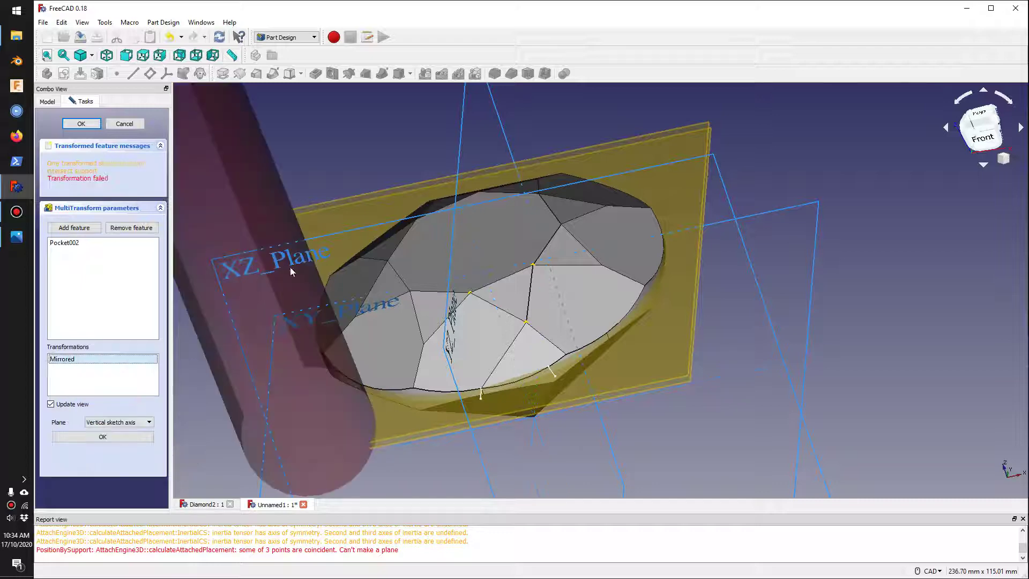
left_click(462, 130)
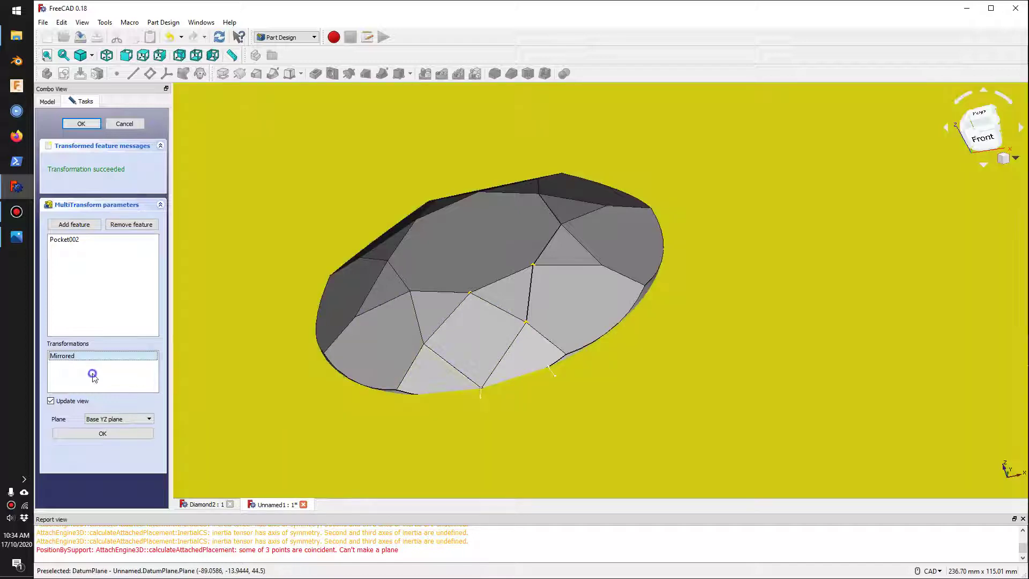
- Add a polar pattern around the base Z axis to the MultiTransform
right_click(97, 379)
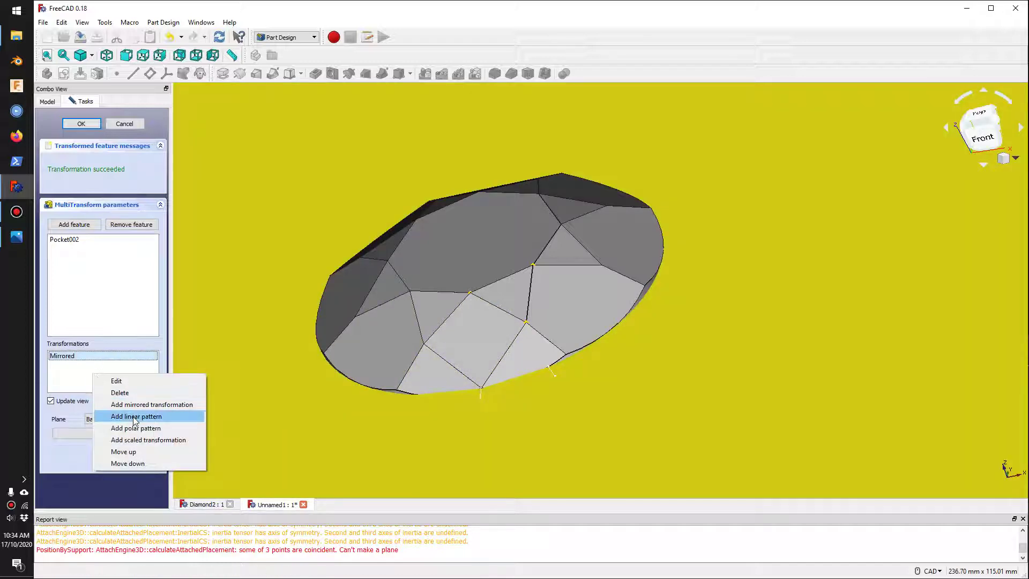
left_click(149, 429)
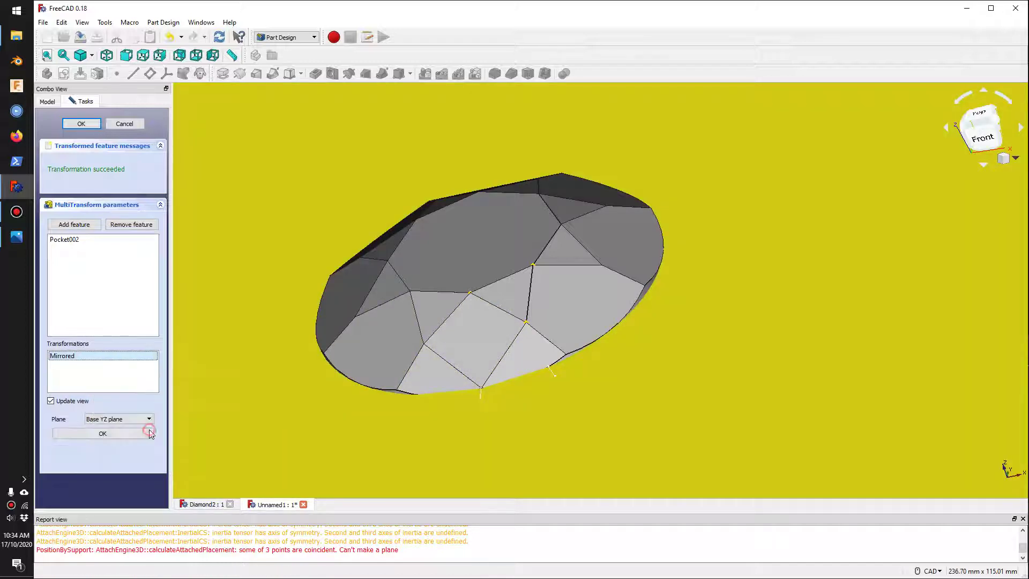
scroll(286, 394, "down", 5)
left_click(119, 422)
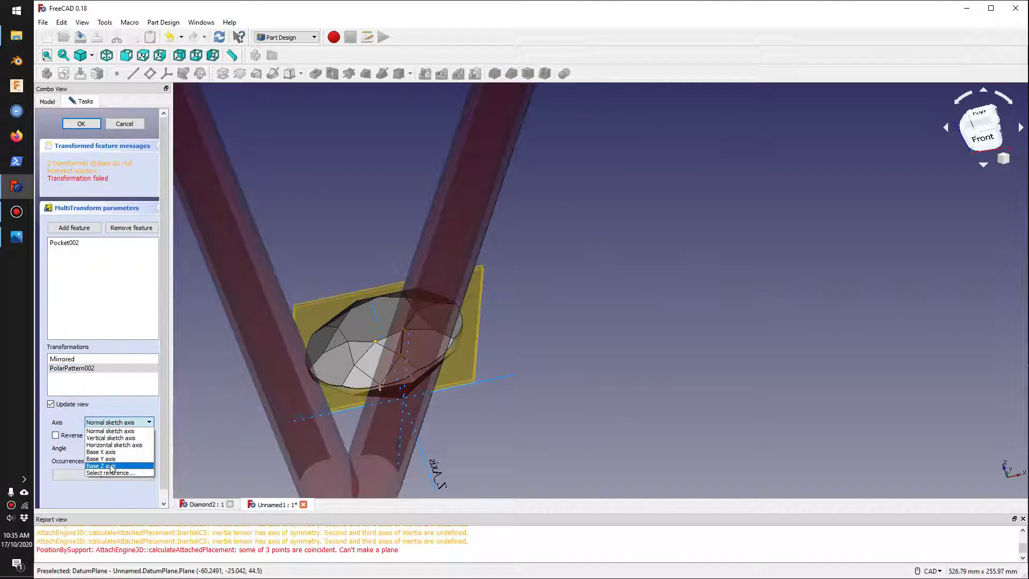
left_click(111, 466)
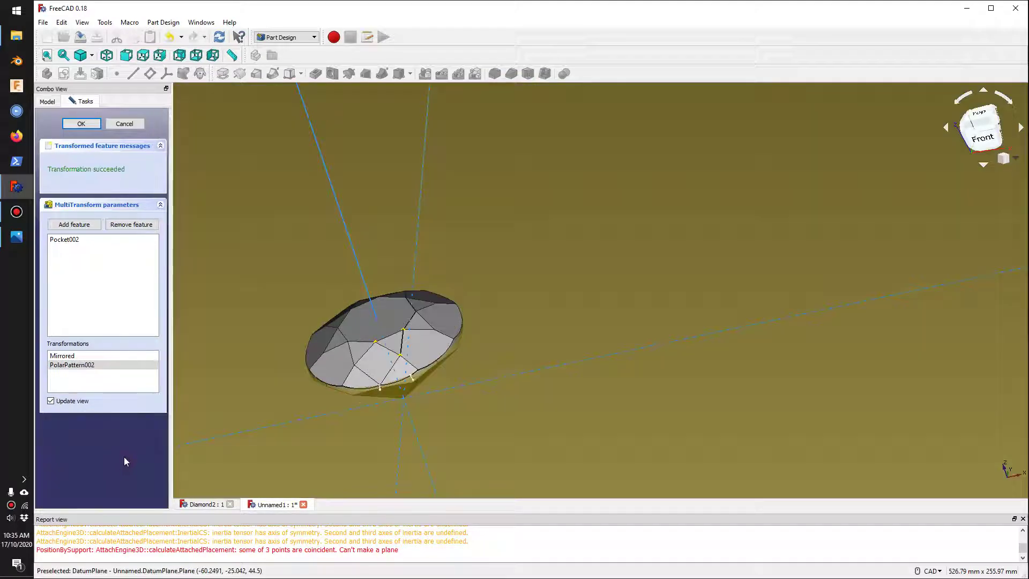
- Set the polar pattern to 8 occurrences over 360° and accept the MultiTransform
right_click(81, 365)
left_click(99, 370)
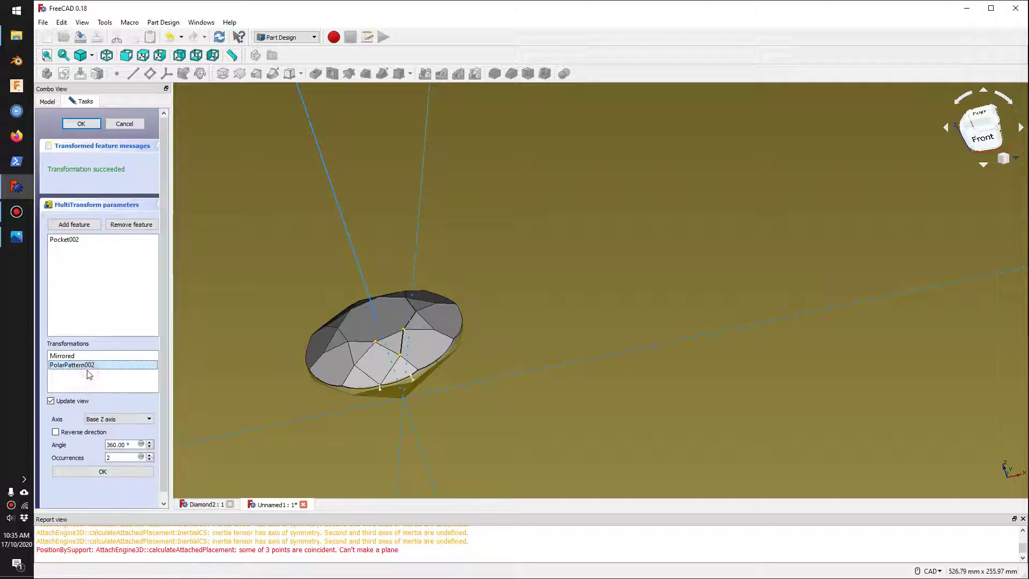
left_click(119, 458)
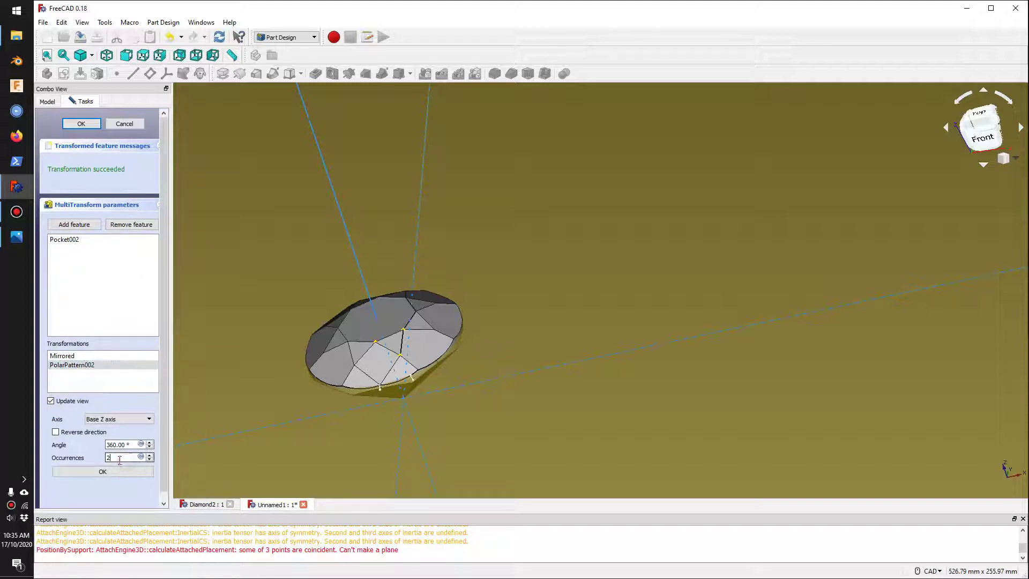
type("8")
left_click(94, 472)
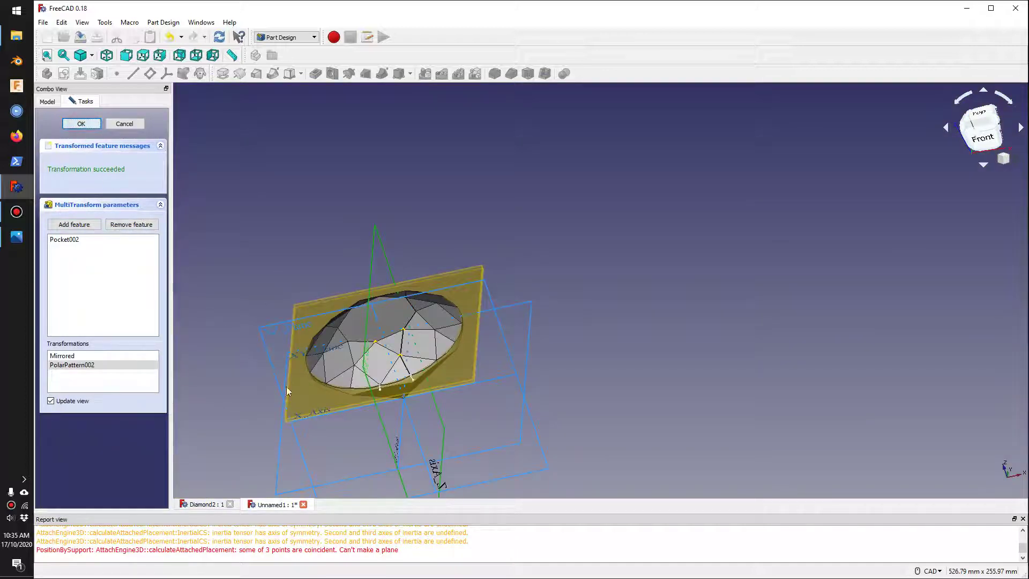
scroll(304, 389, "down", 5)
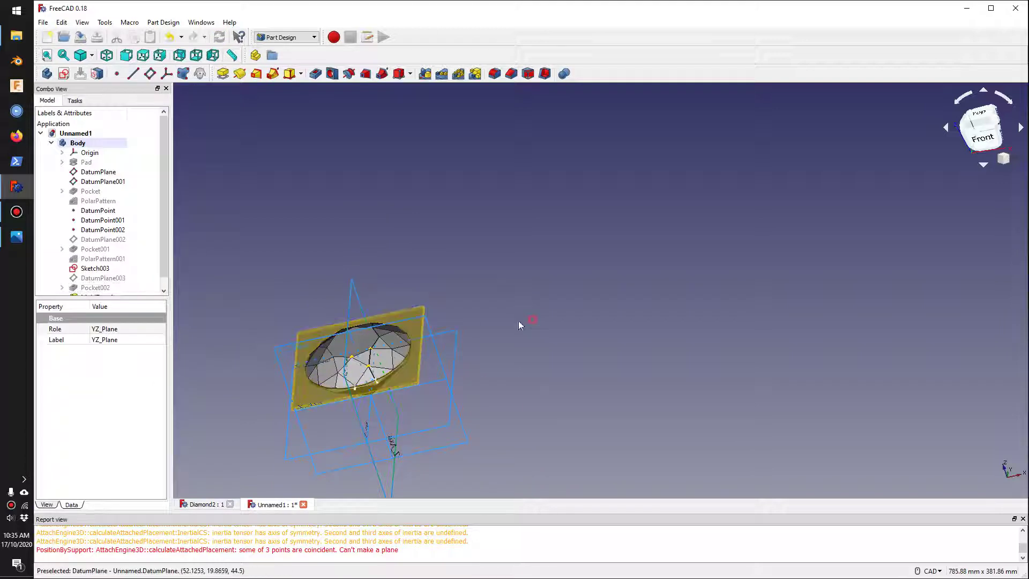
- Inspect the patterned facets around the diamond's edge and hide the first datum plane, DatumPlane
scroll(296, 397, "up", 8)
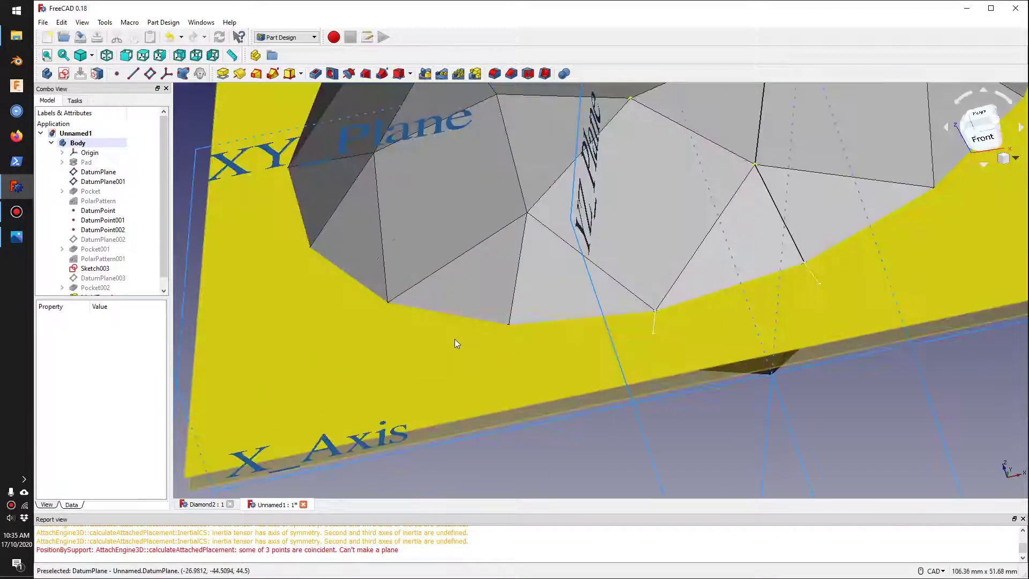
scroll(455, 339, "down", 3)
middle_click_drag(588, 263, 568, 345)
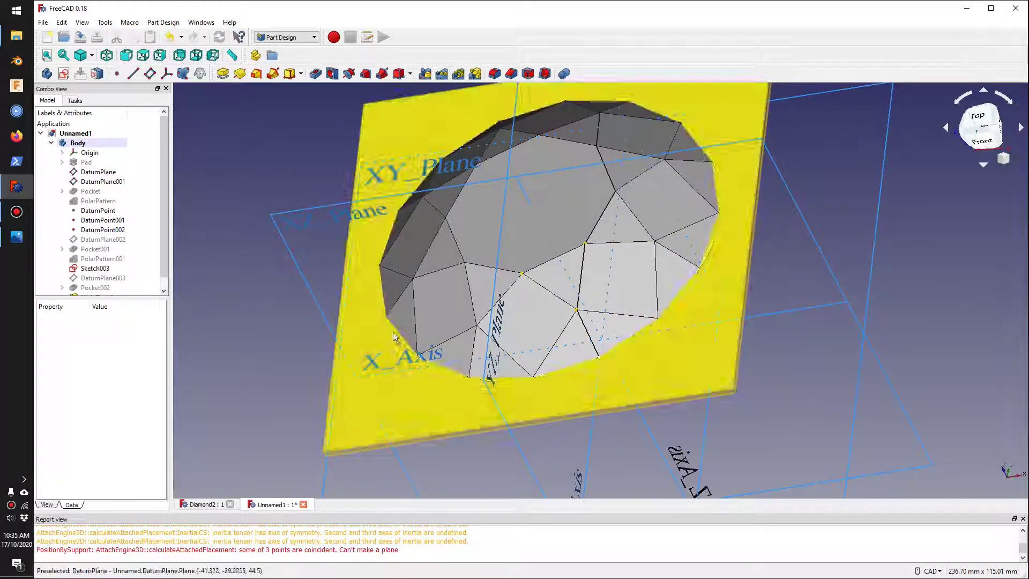
scroll(812, 332, "down", 4)
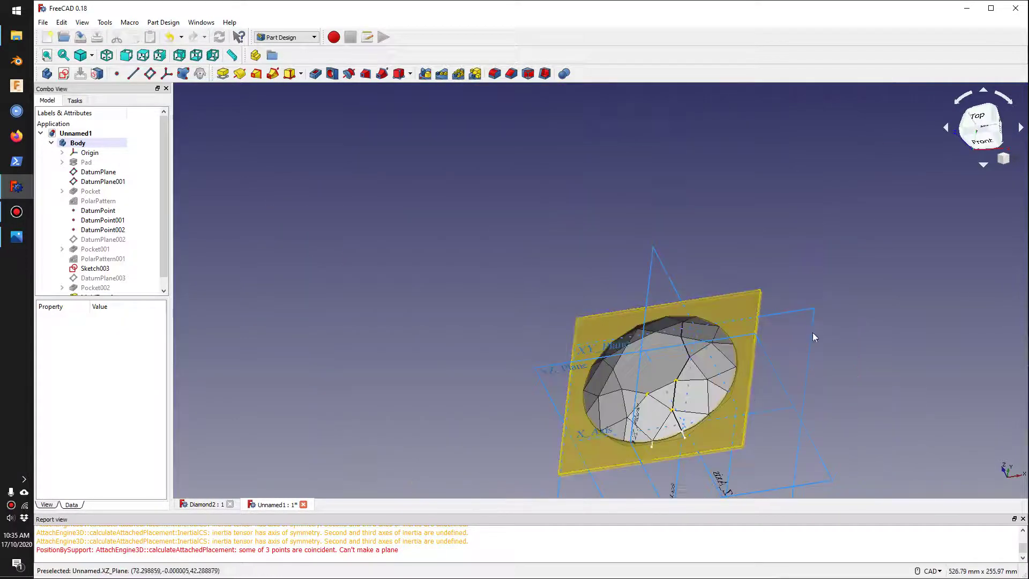
scroll(748, 347, "up", 6)
left_click(629, 257)
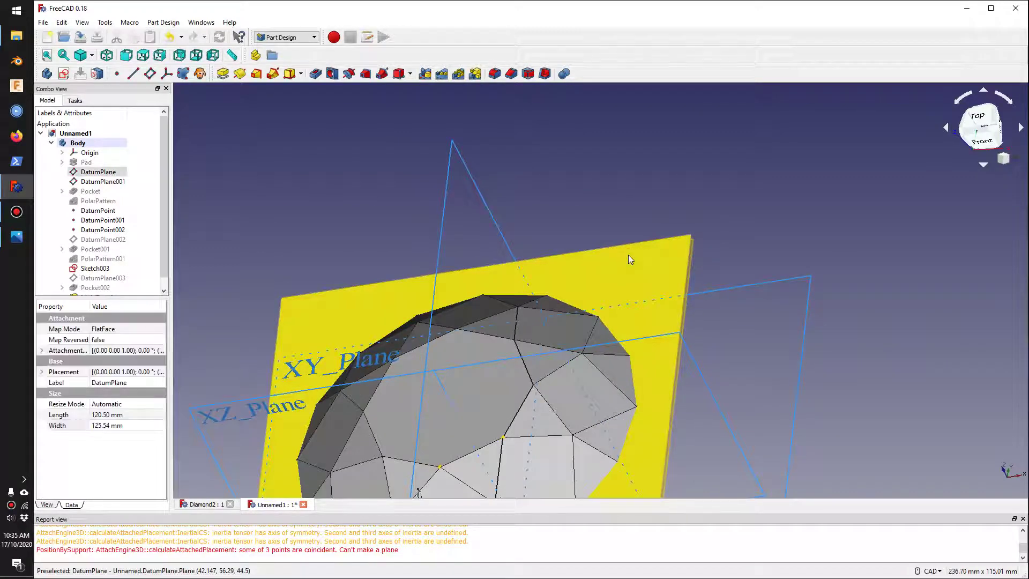
key("space")
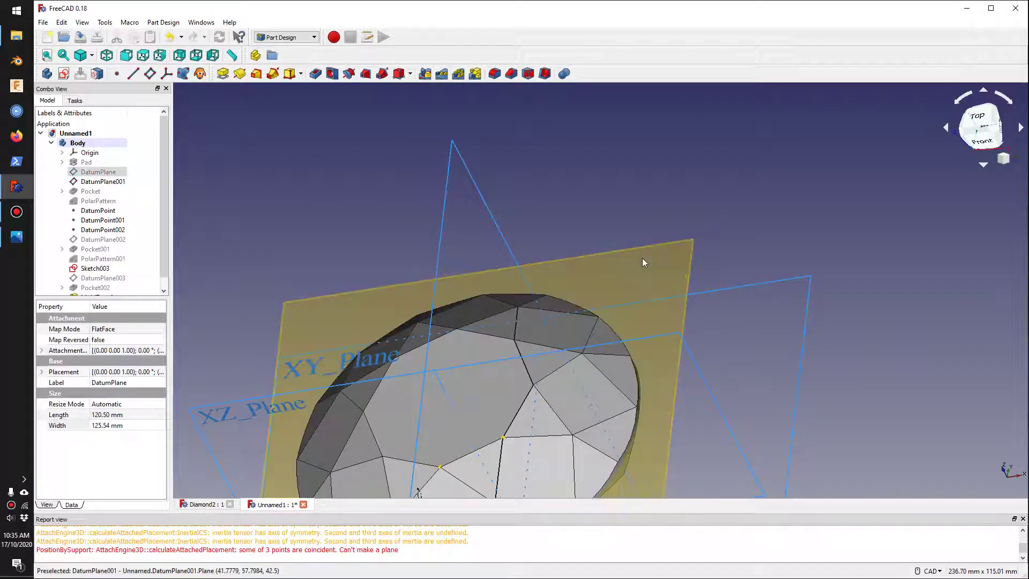
- Create a new sketch on the second datum plane, DatumPlane001
middle_click_drag(507, 365, 589, 209)
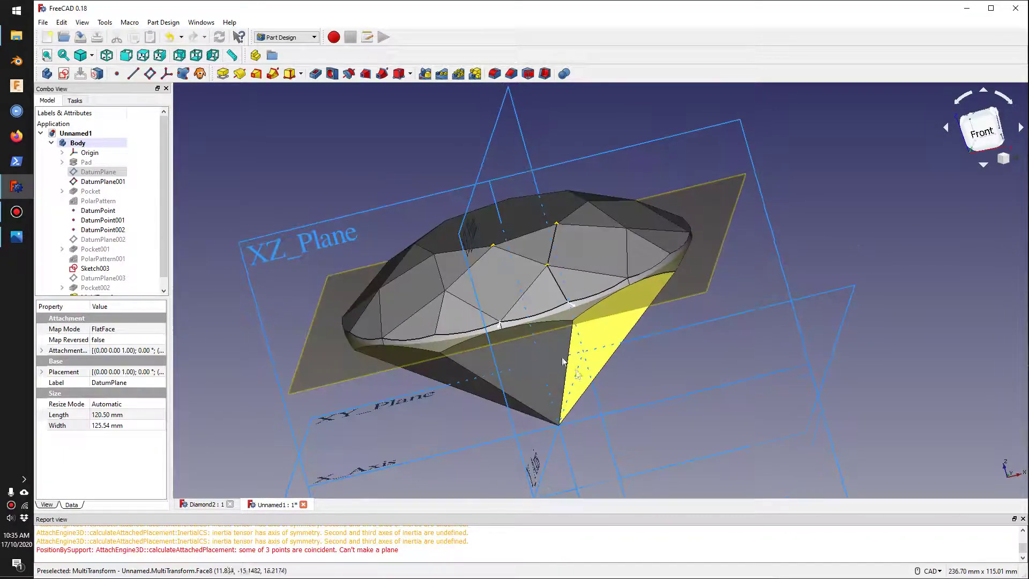
scroll(588, 209, "up", 6)
scroll(546, 205, "down", 8)
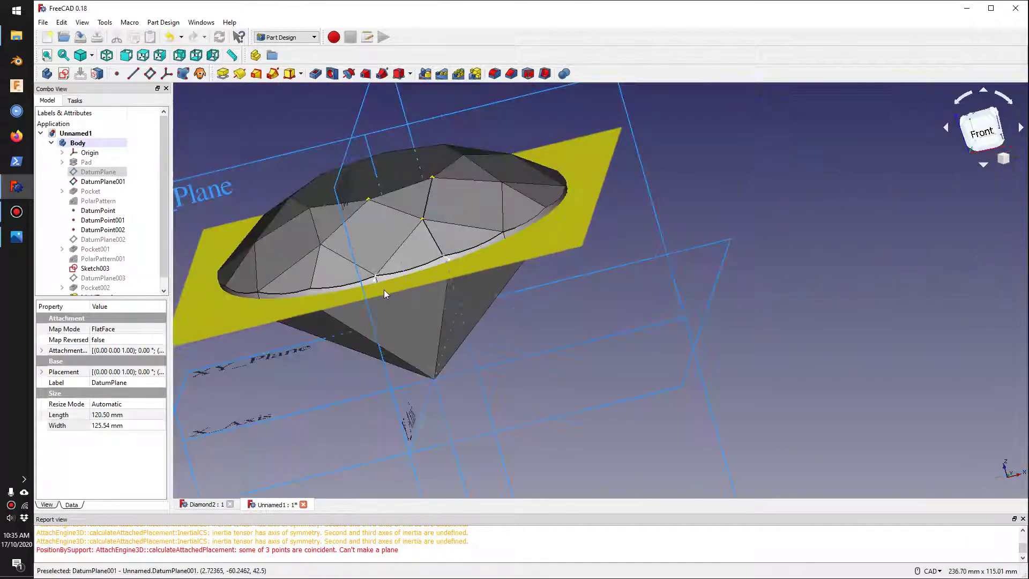
middle_click_drag(384, 290, 759, 249)
left_click(759, 248)
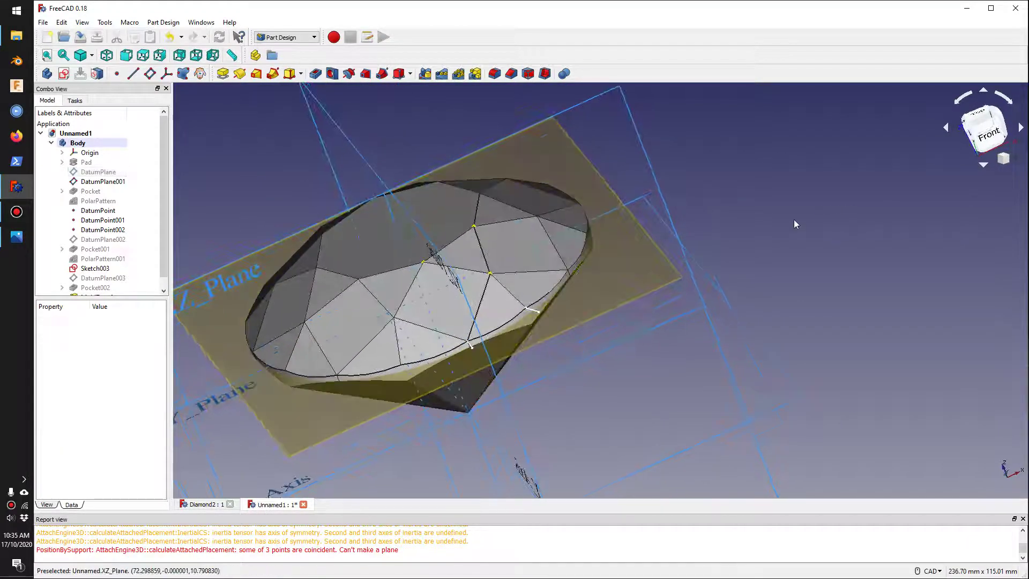
left_click(63, 75)
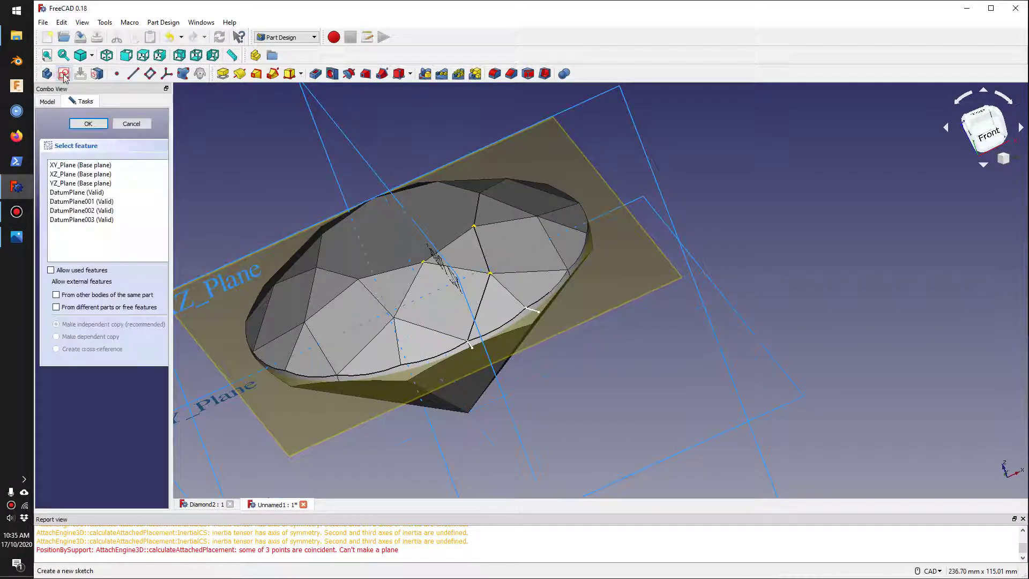
left_click(587, 175)
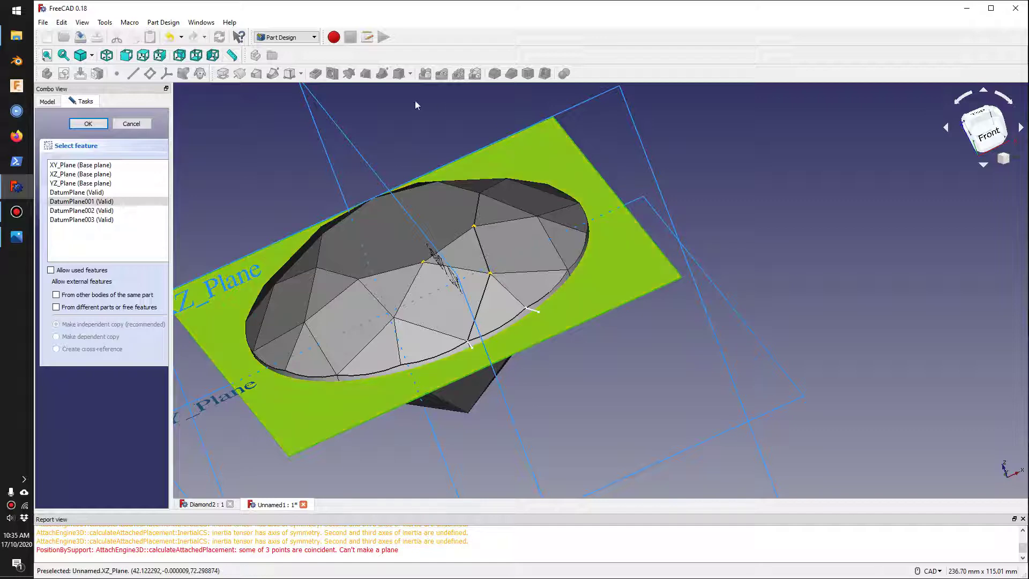
left_click(88, 124)
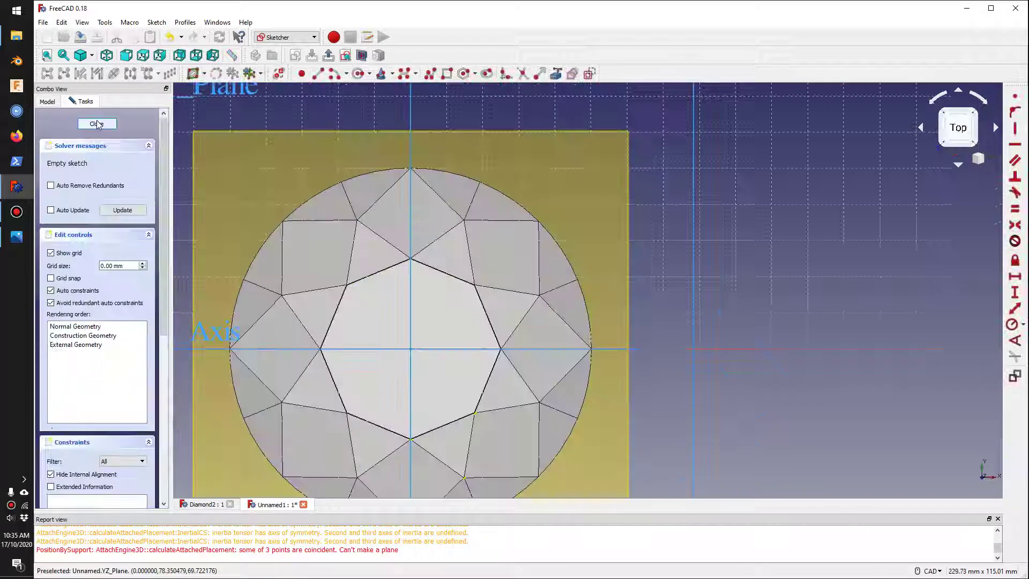
- Carbon-copy the existing helper sketch with the short radial lines at the diamond's rim into the new sketch
scroll(474, 371, "down", 4)
scroll(471, 393, "up", 4)
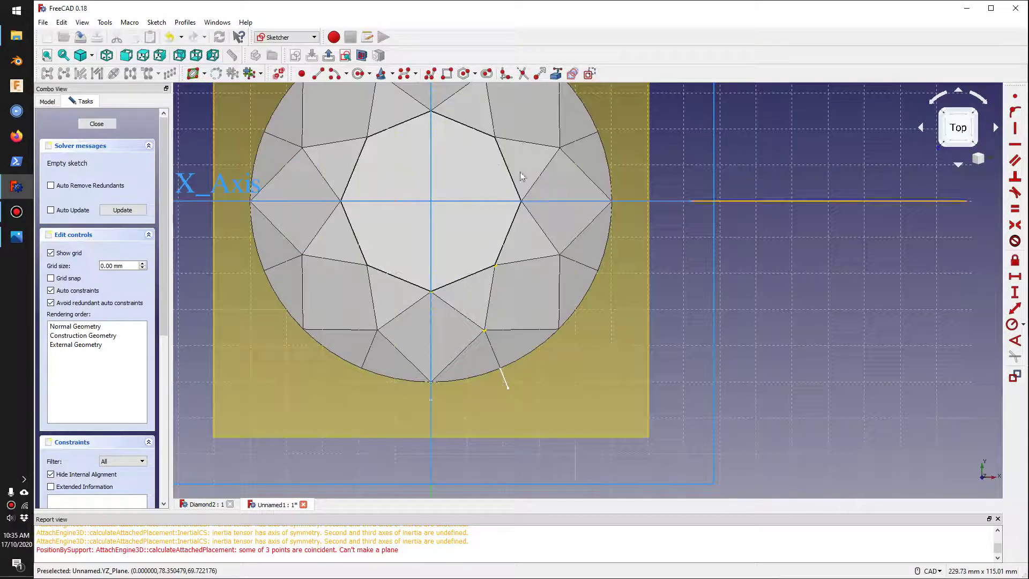
left_click(573, 75)
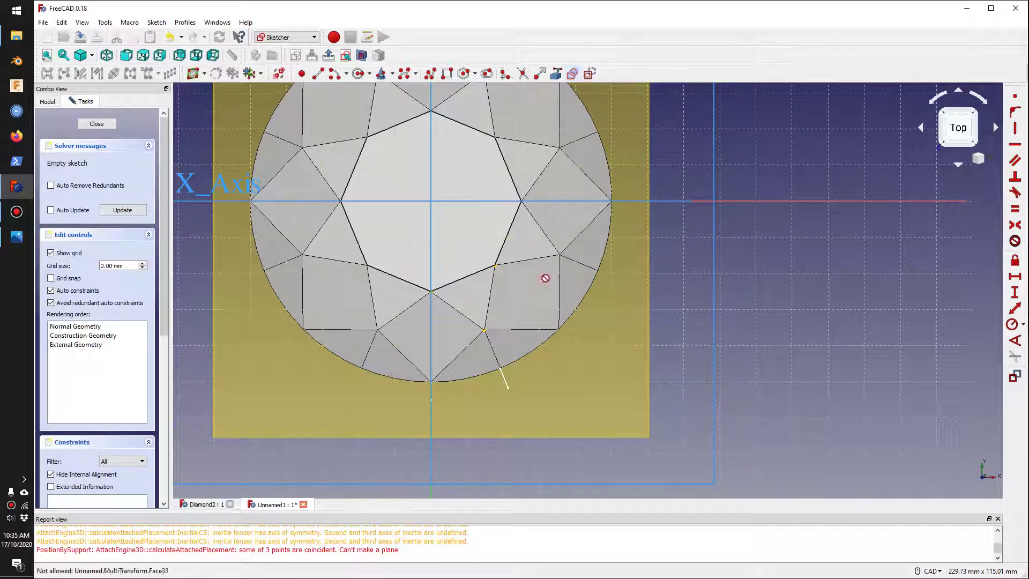
left_click(505, 384)
scroll(431, 408, "down", 3)
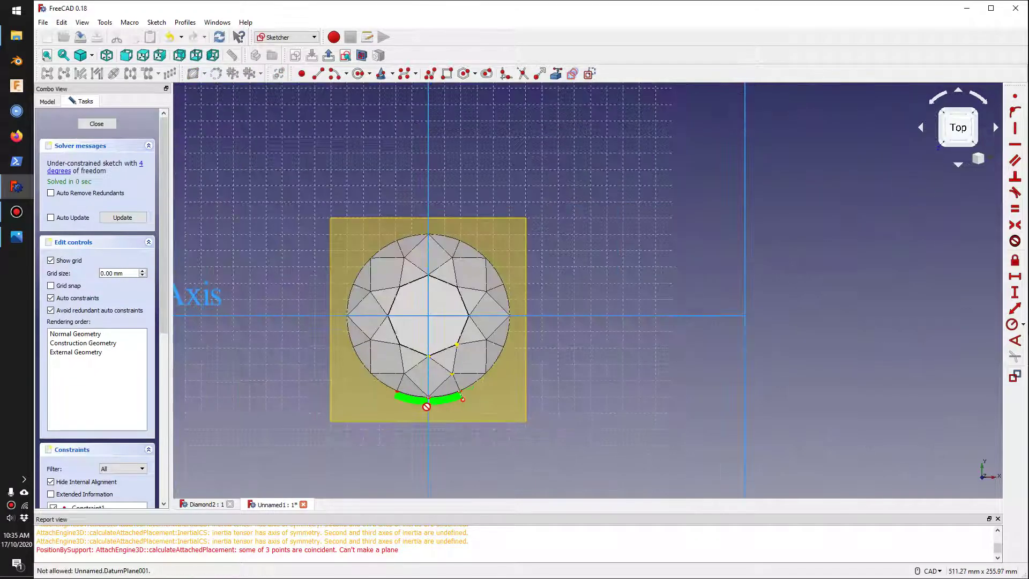
- Try to carbon-copy the helper line at the rim vertex on the Y axis, and close the sketch
scroll(431, 409, "up", 8)
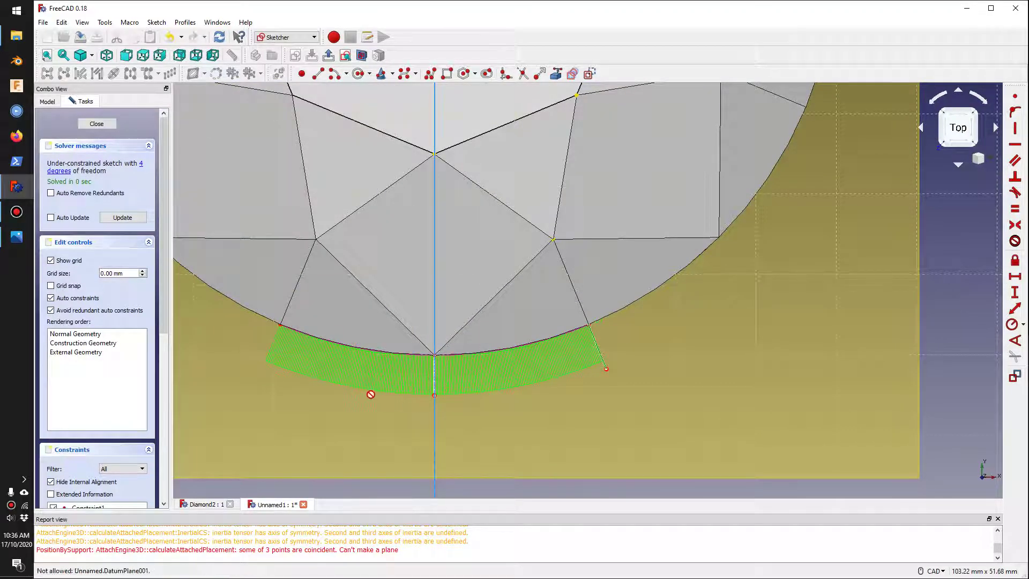
middle_click_drag(338, 404, 312, 394)
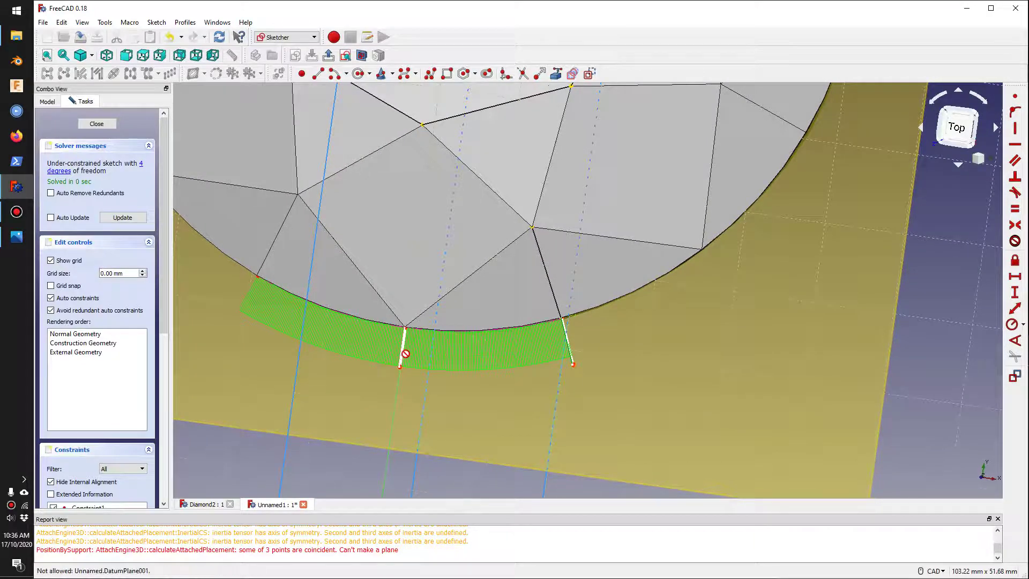
left_click(402, 350)
scroll(402, 355, "down", 3)
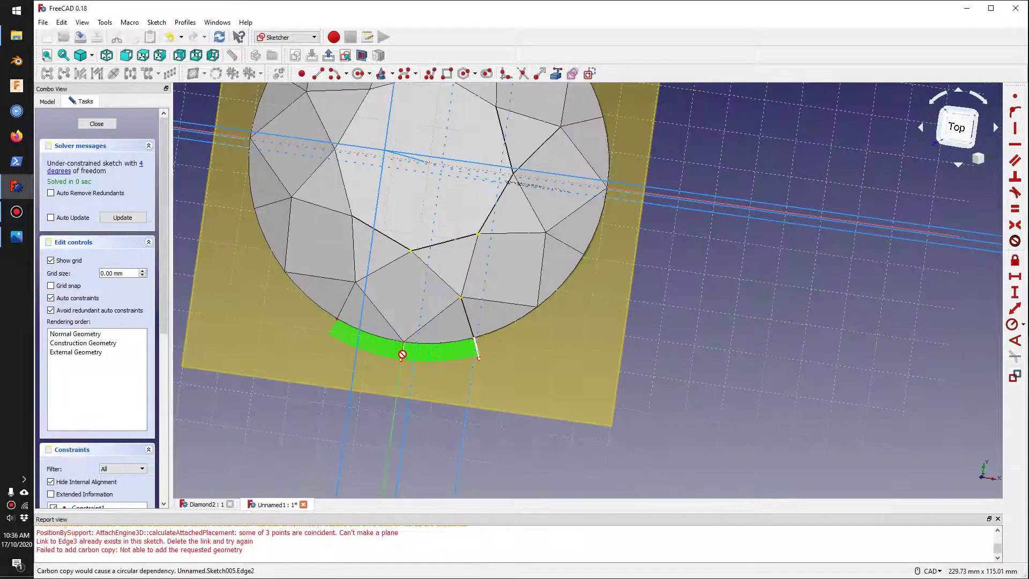
scroll(400, 356, "up", 4)
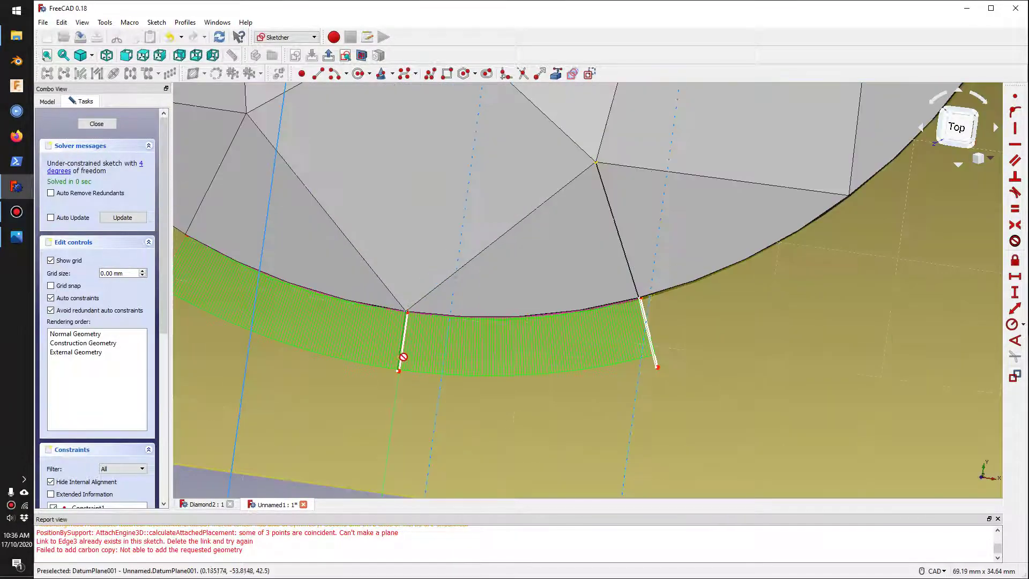
left_click(107, 125)
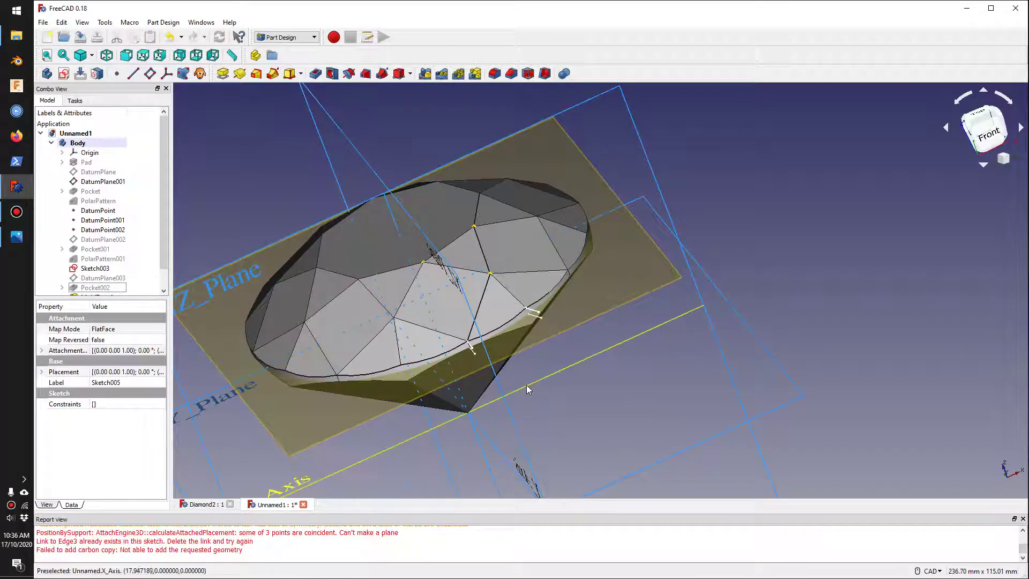
- Create a datum point on the sloping edge between two lower facets, using the Center of mass attachment mode
scroll(528, 389, "up", 5)
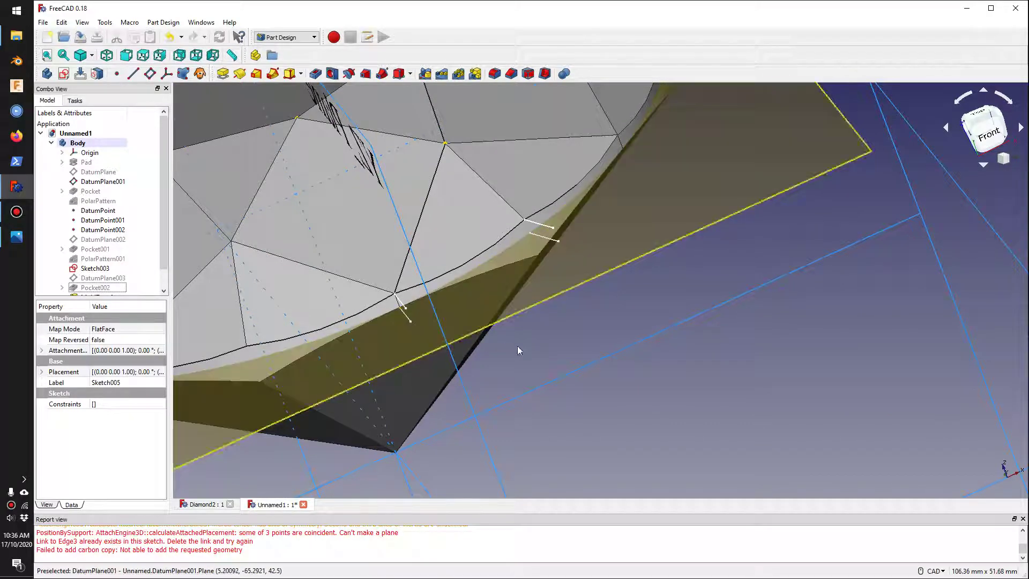
scroll(528, 358, "up", 2)
scroll(538, 365, "down", 8)
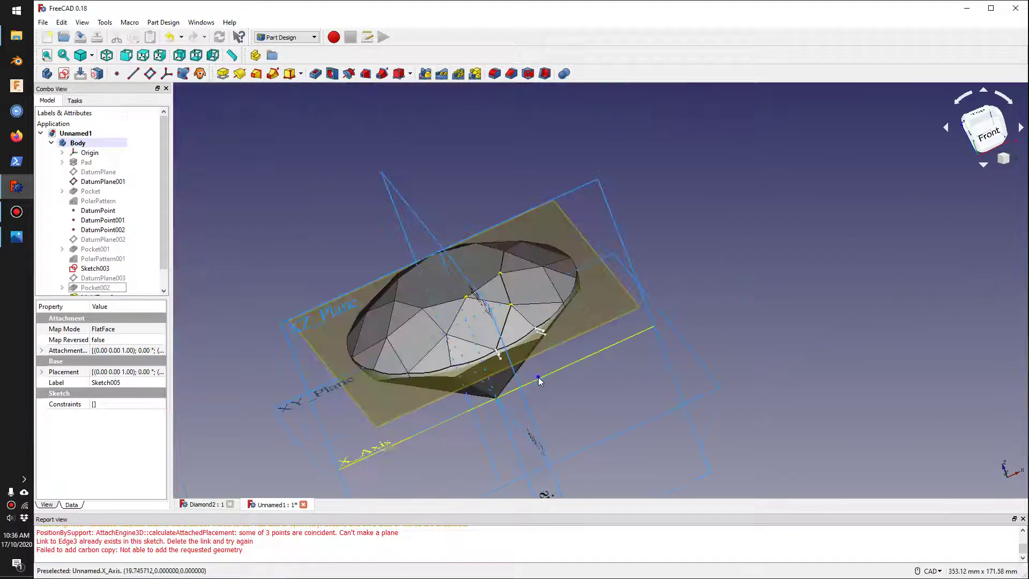
middle_click_drag(539, 374, 488, 347)
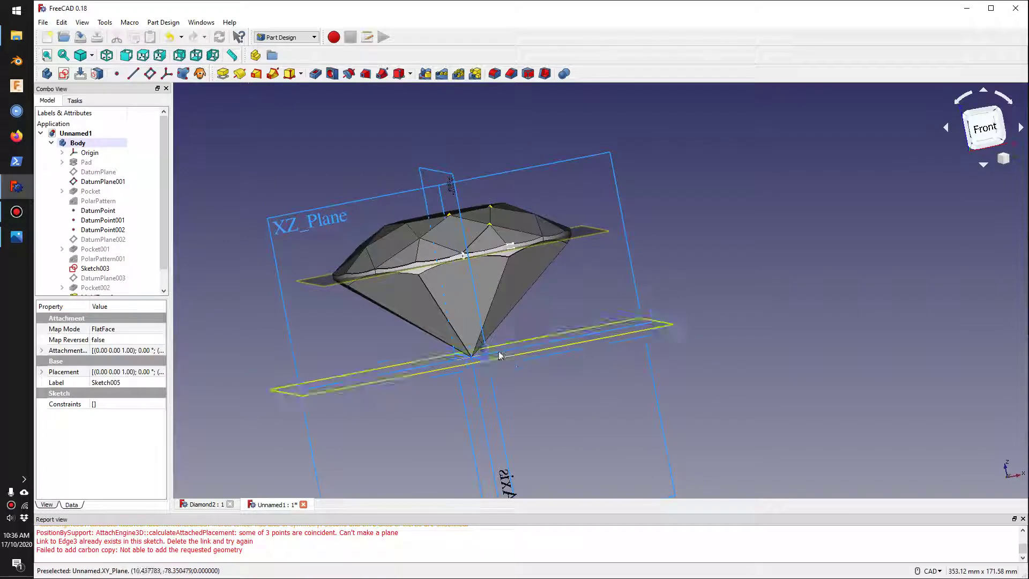
scroll(493, 344, "down", 5)
scroll(493, 339, "up", 5)
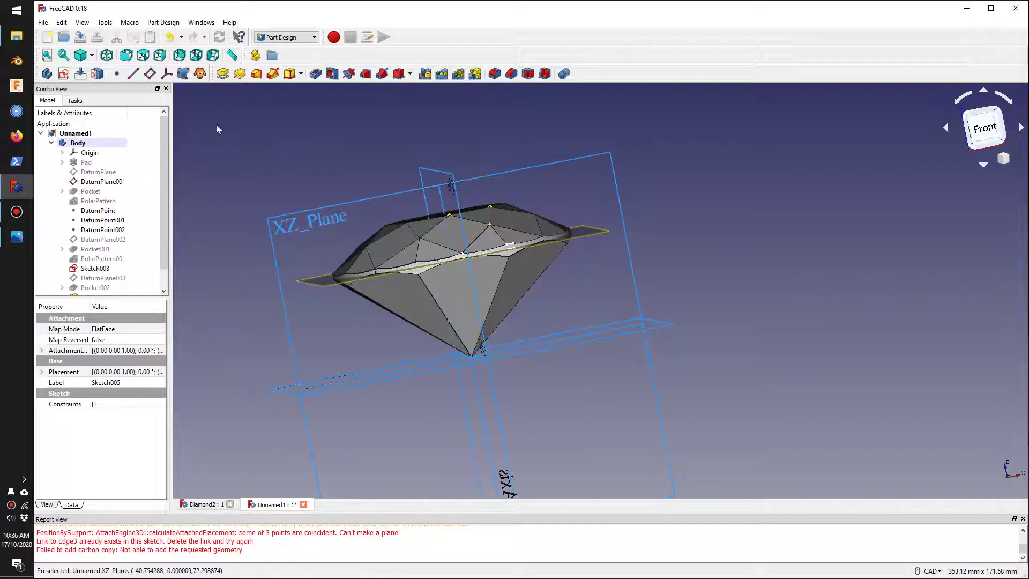
left_click(116, 74)
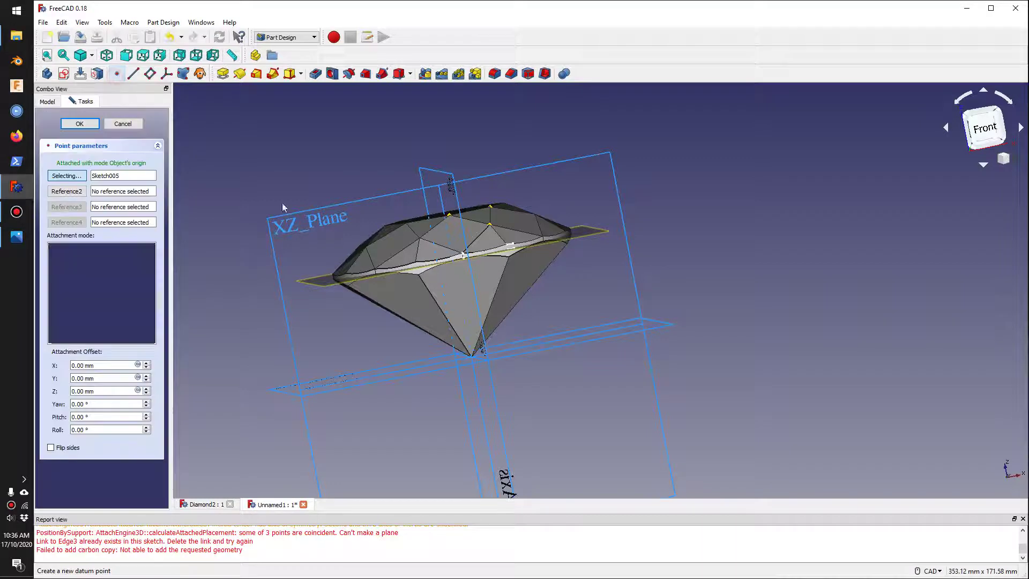
left_click(495, 298)
left_click(98, 266)
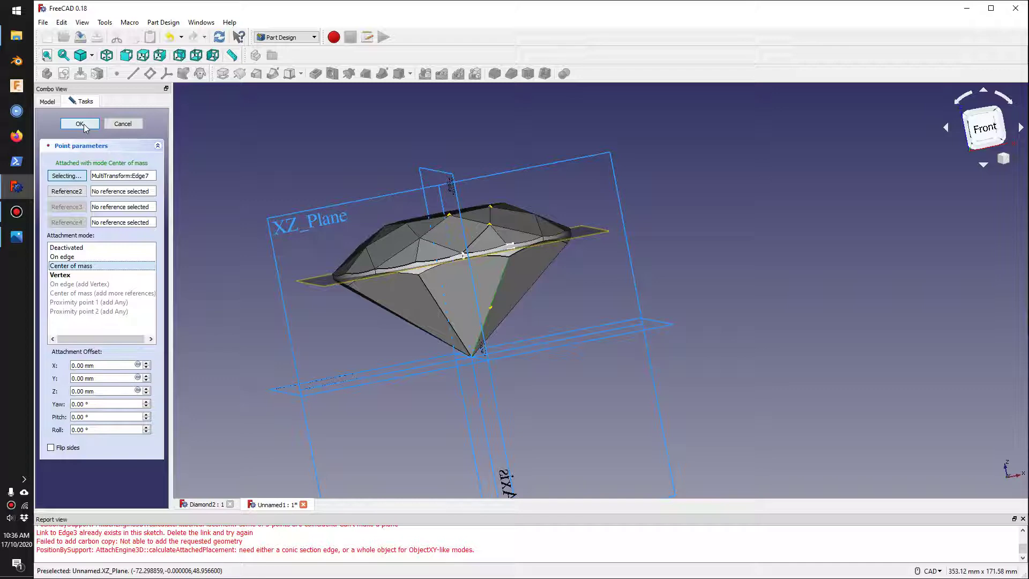
left_click(83, 126)
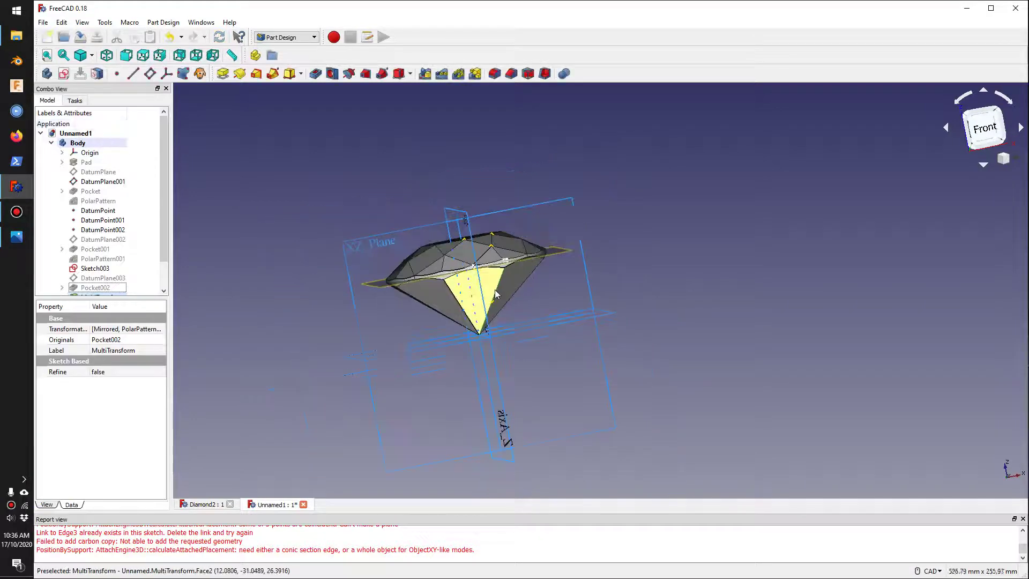
- Hide the datum plane DatumPlane001 at the diamond's rim
scroll(494, 289, "up", 2)
middle_click_drag(493, 297, 483, 261)
left_click(628, 173)
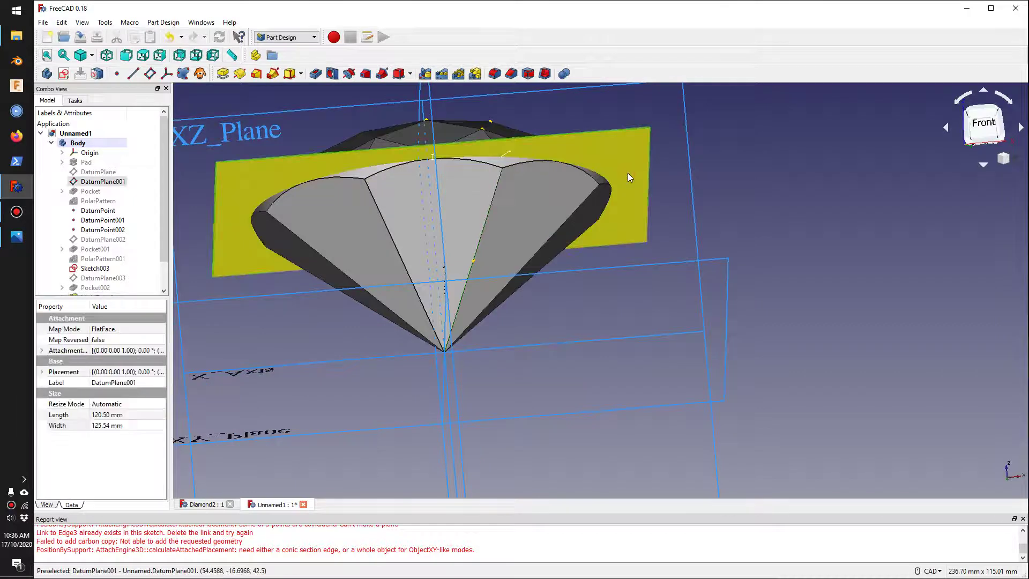
key("space")
left_click(659, 143)
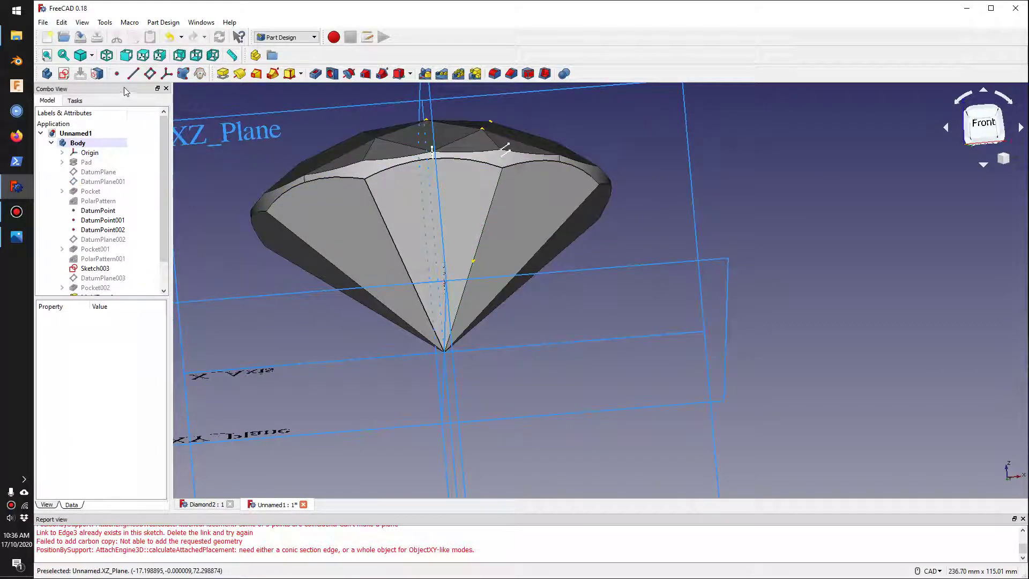
- Start a datum plane through three points: the new edge datum point, Sketch005's Vertex1 and the rim vertex on the Y axis
left_click(148, 74)
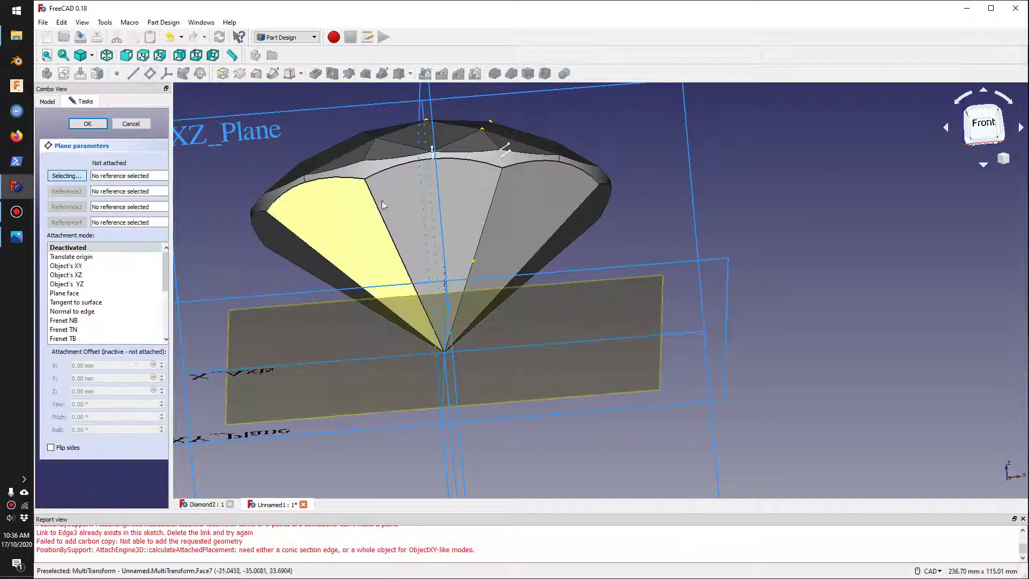
left_click(473, 264)
scroll(499, 161, "down", 3)
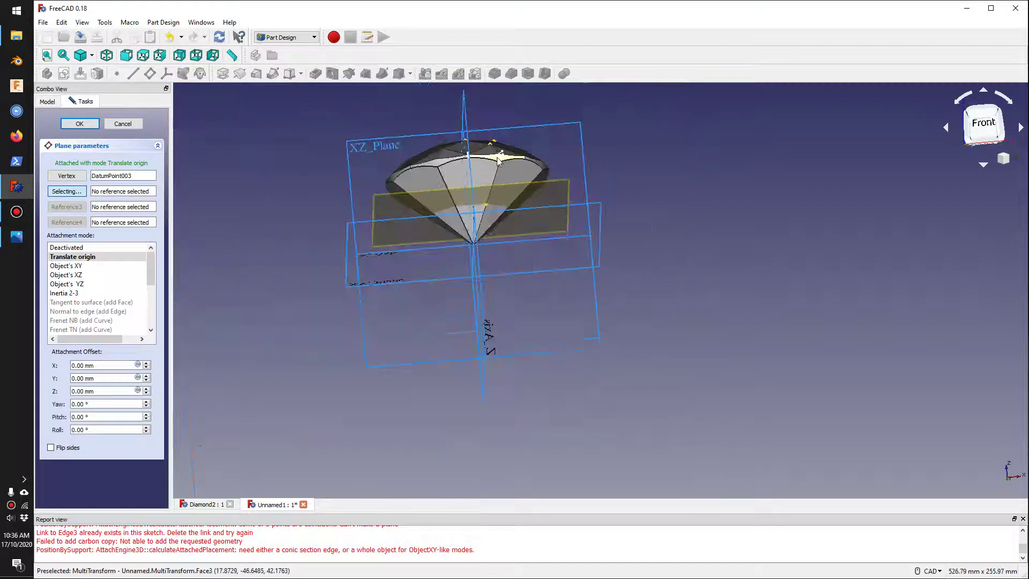
scroll(499, 159, "up", 4)
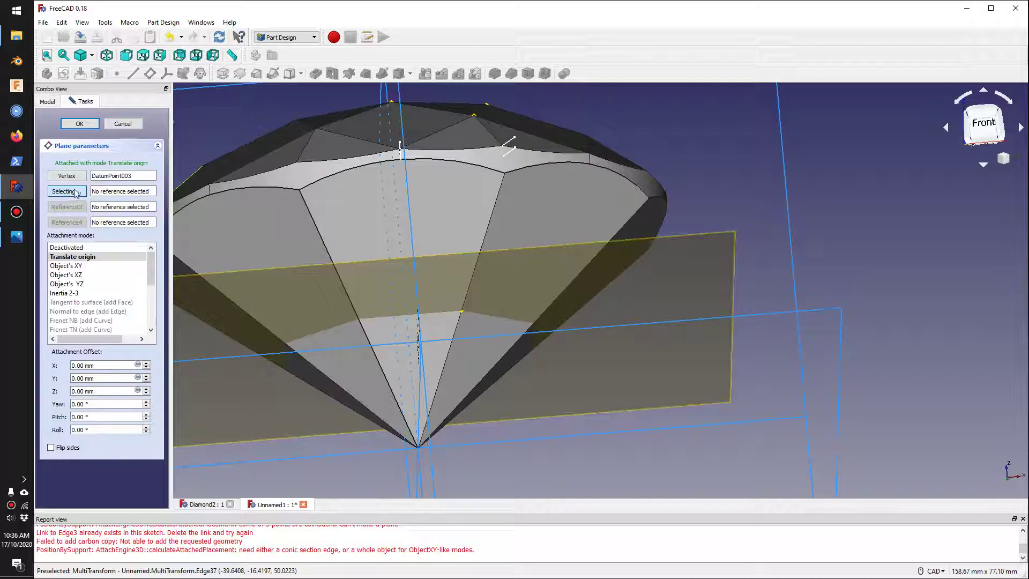
scroll(509, 160, "up", 5)
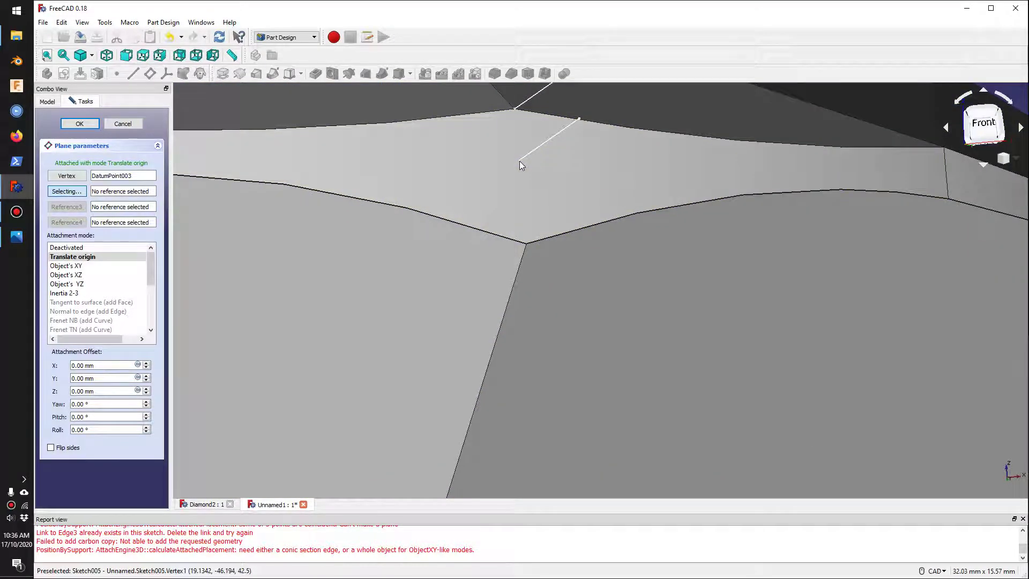
left_click(519, 161)
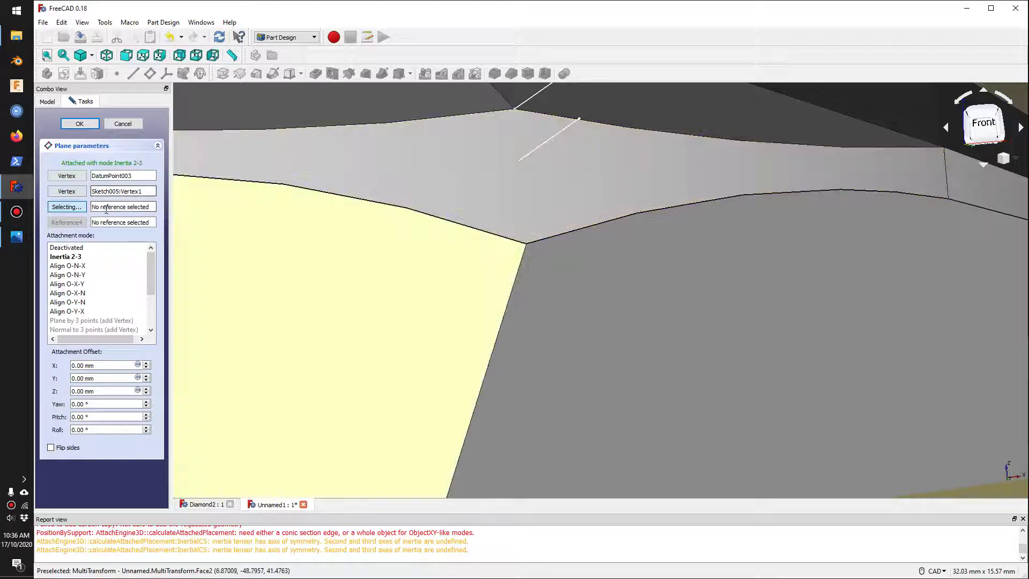
scroll(386, 214, "down", 5)
scroll(266, 206, "up", 5)
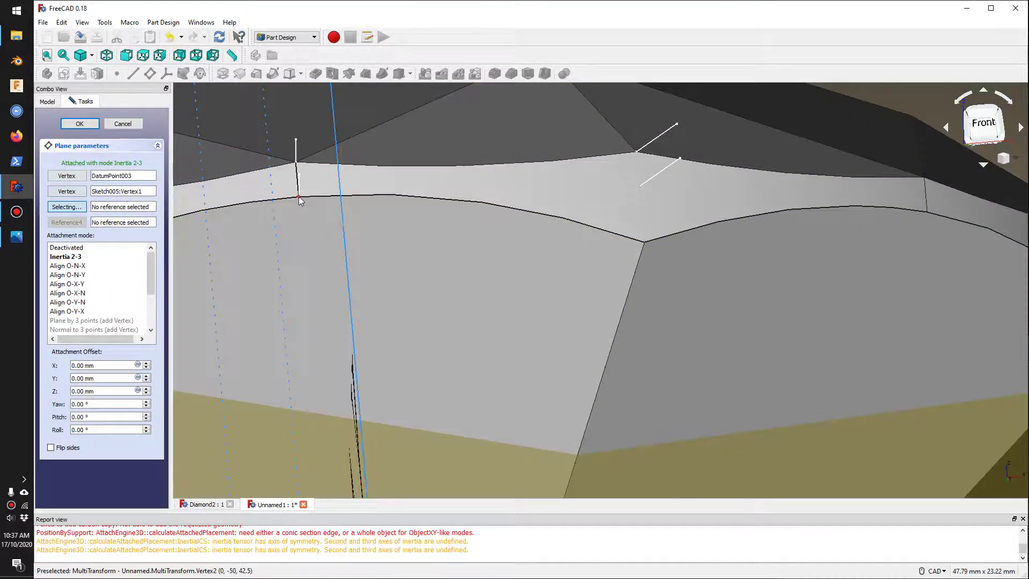
left_click(298, 196)
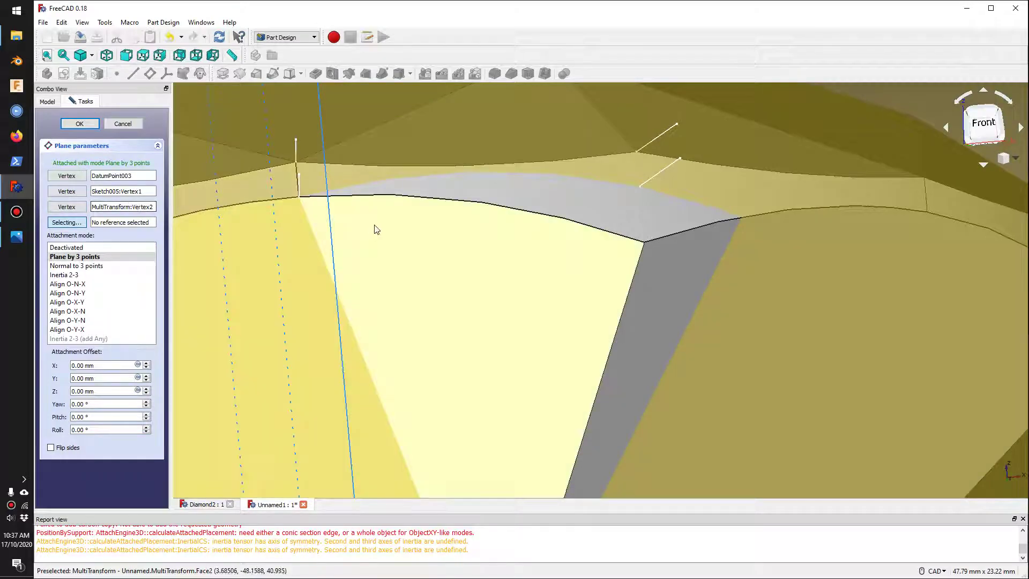
- Set the datum plane's attachment offset to -30 mm in X and -30 mm in Y, and accept it
scroll(375, 228, "down", 10)
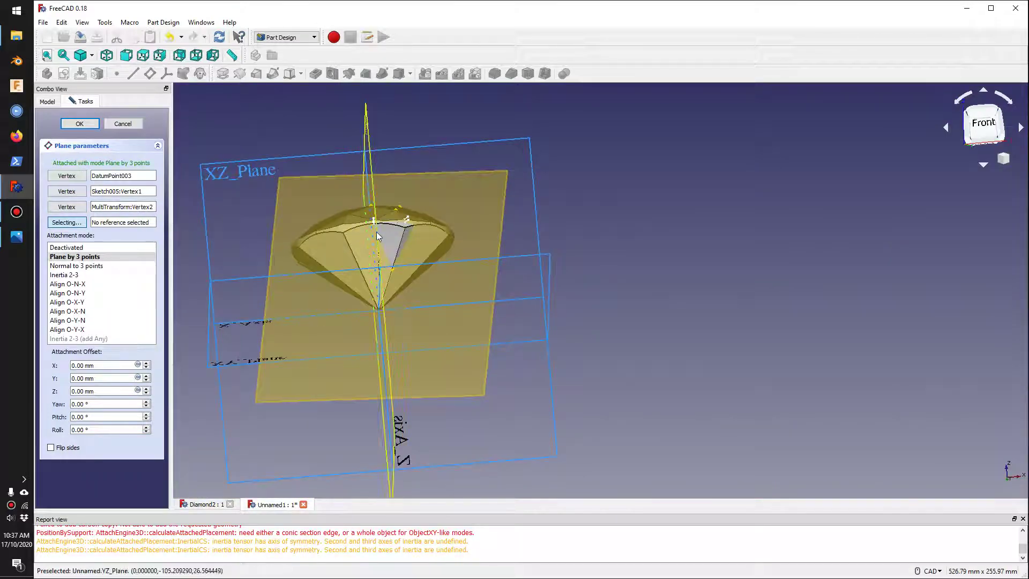
scroll(394, 195, "down", 3)
scroll(391, 208, "up", 5)
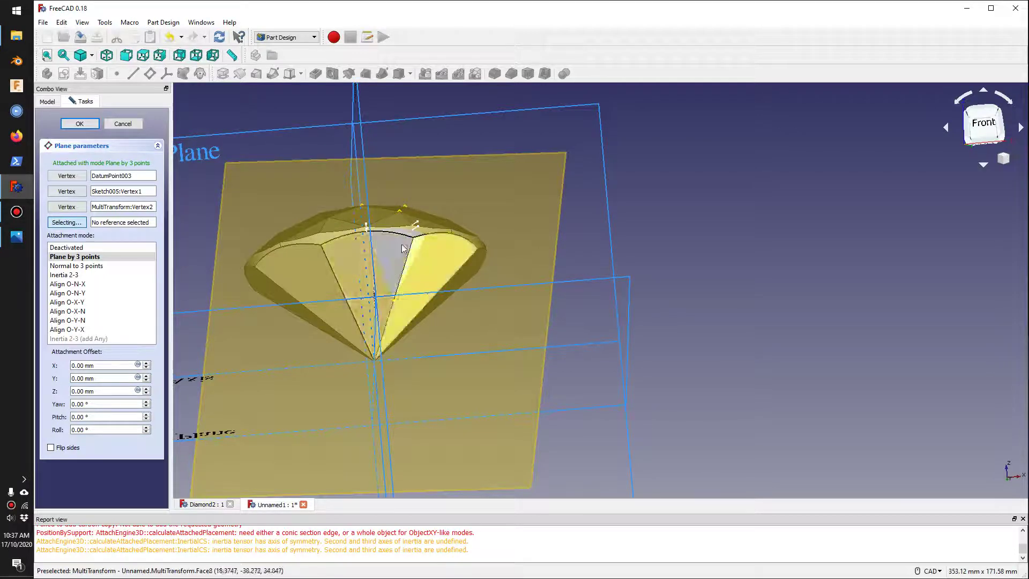
left_click(102, 365)
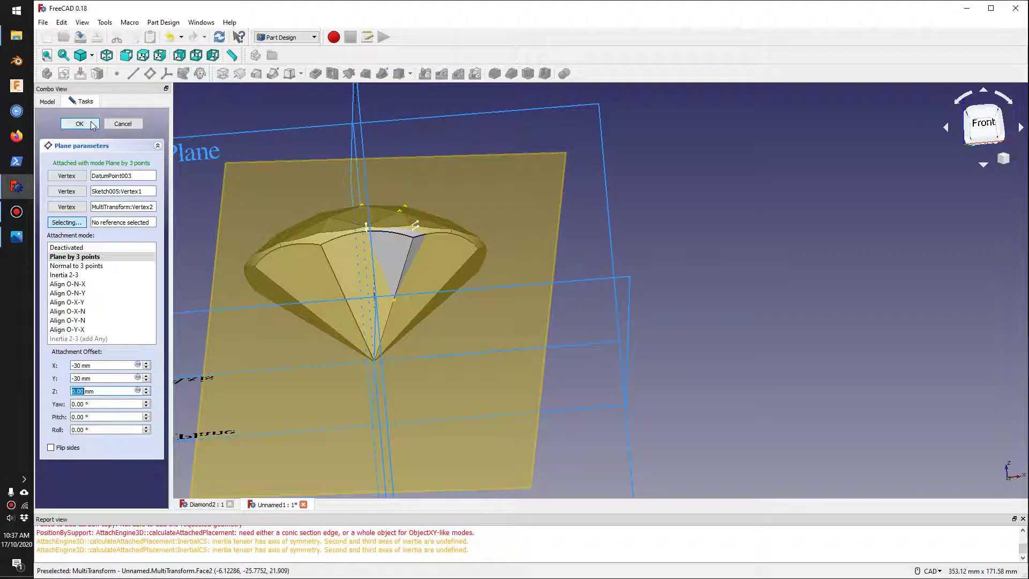
left_click(79, 123)
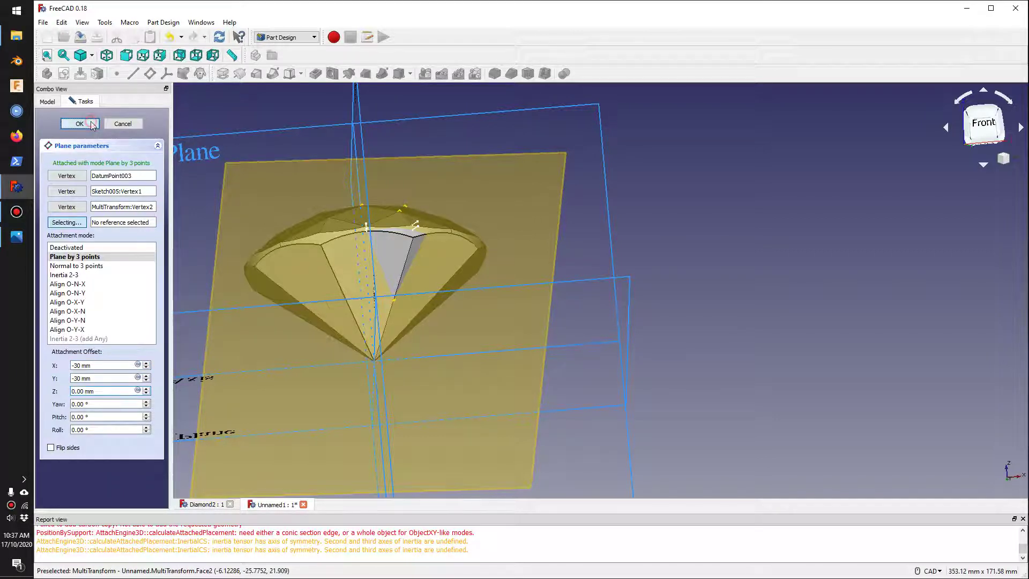
scroll(107, 284, "down", 2)
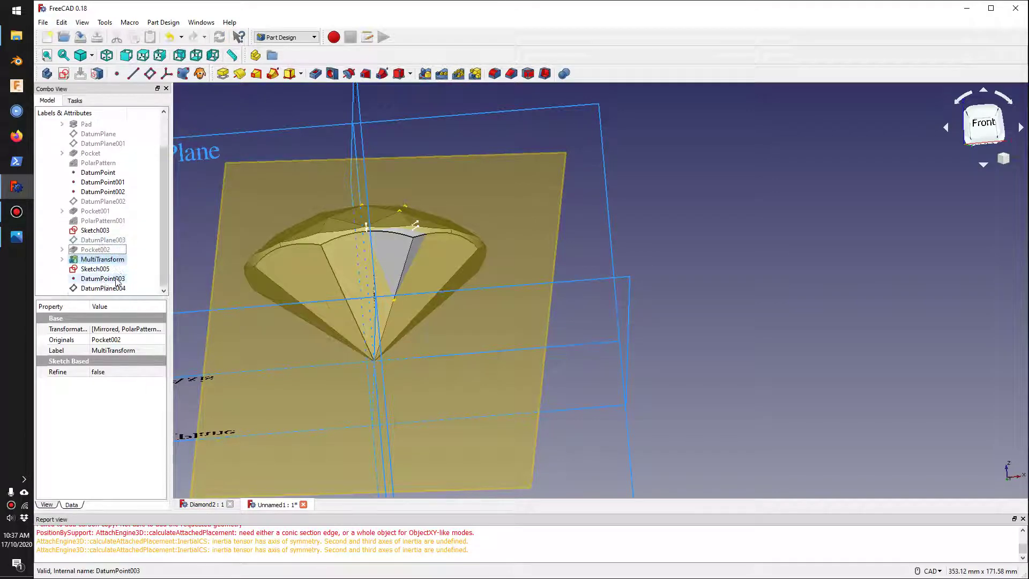
- Switch DatumPlane004 to manual resizing and set its length and width to 70 mm each
left_click(104, 288)
left_click(111, 406)
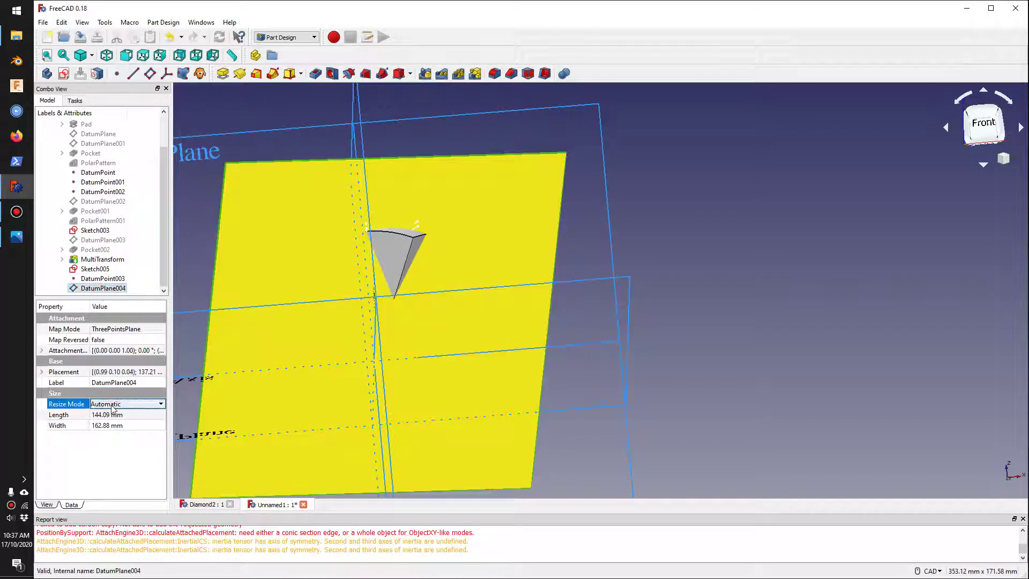
left_click(111, 405)
left_click(118, 416)
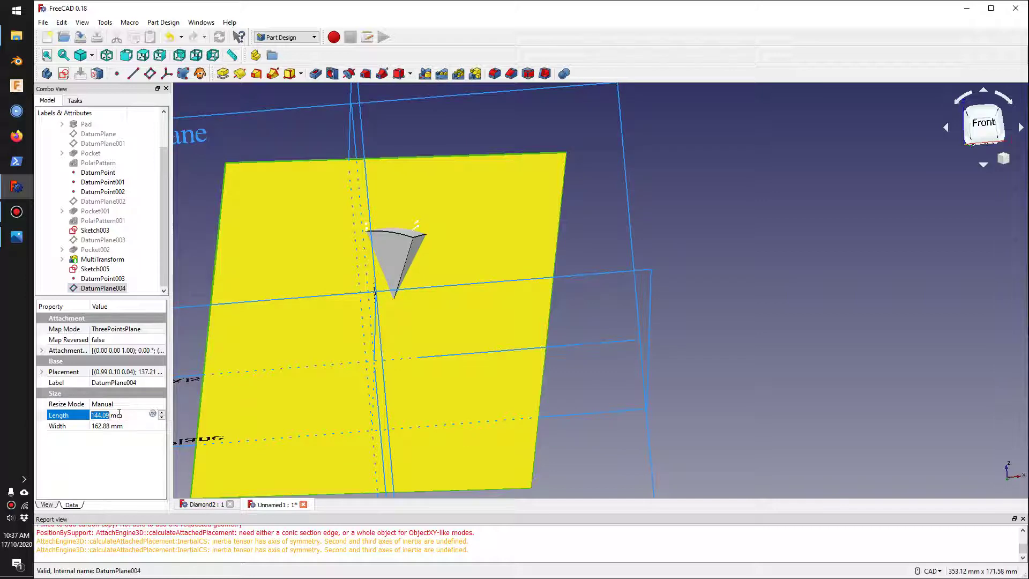
type("70")
key("Tab")
type("70")
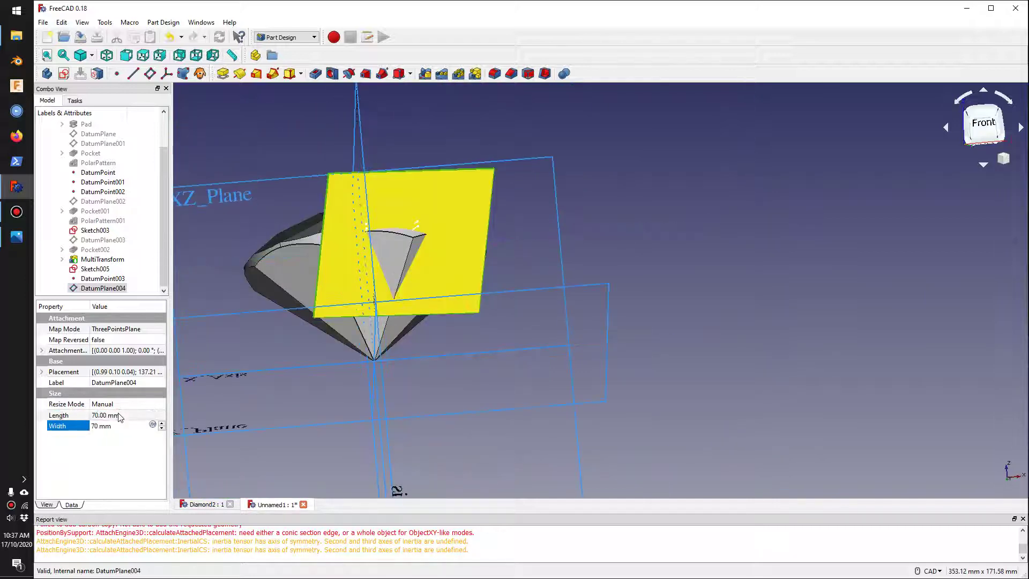
key("Return")
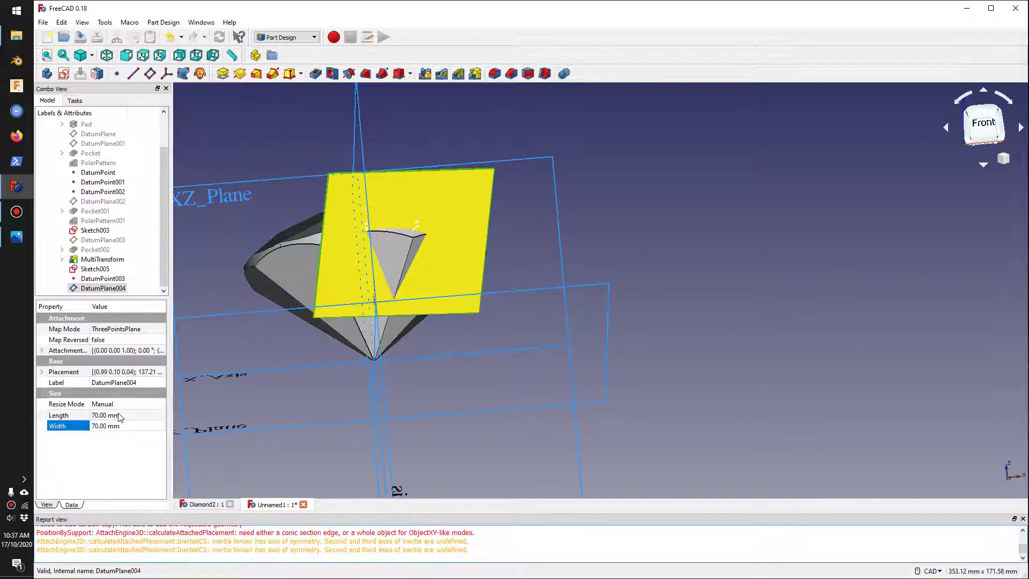
left_click(254, 140)
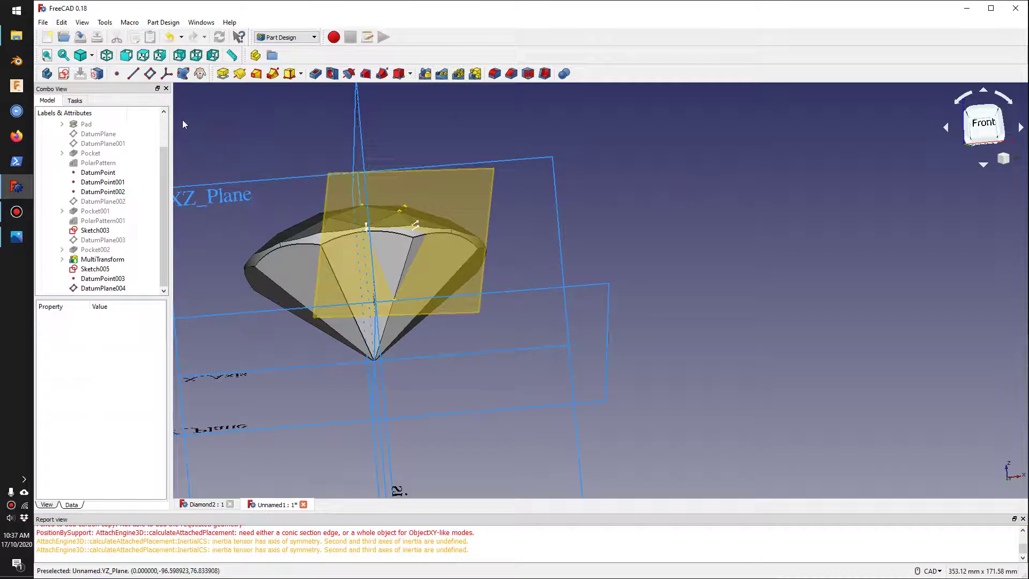
- Create a sketch on DatumPlane004 with one circle surrounding the lower facet area near the rim, and close it
left_click(64, 74)
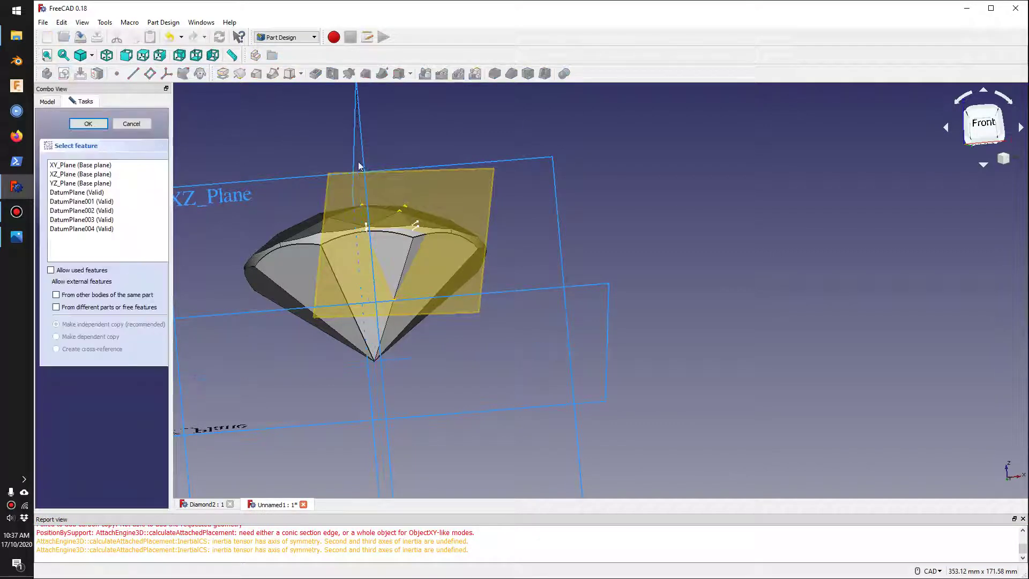
left_click(405, 184)
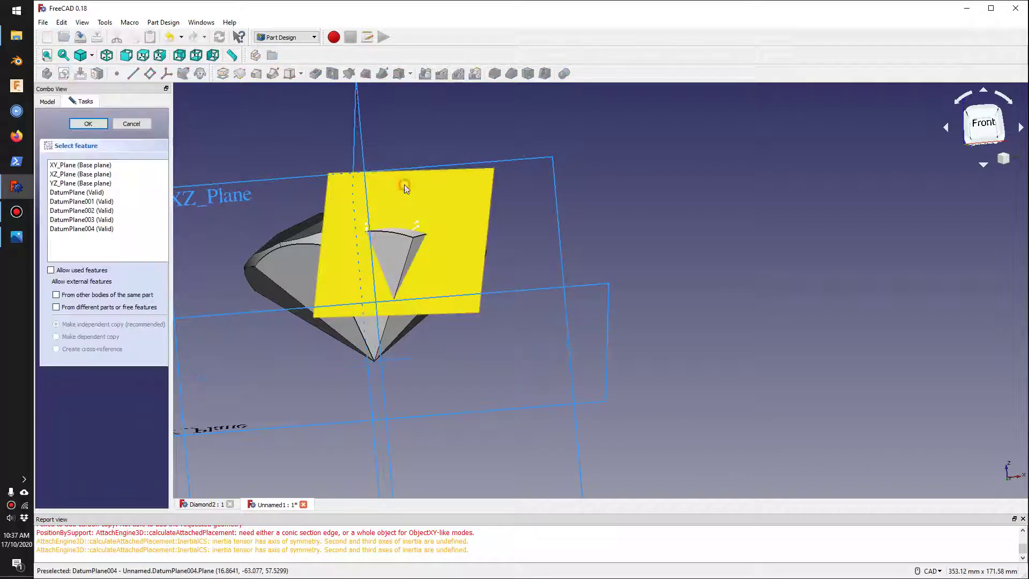
left_click(89, 124)
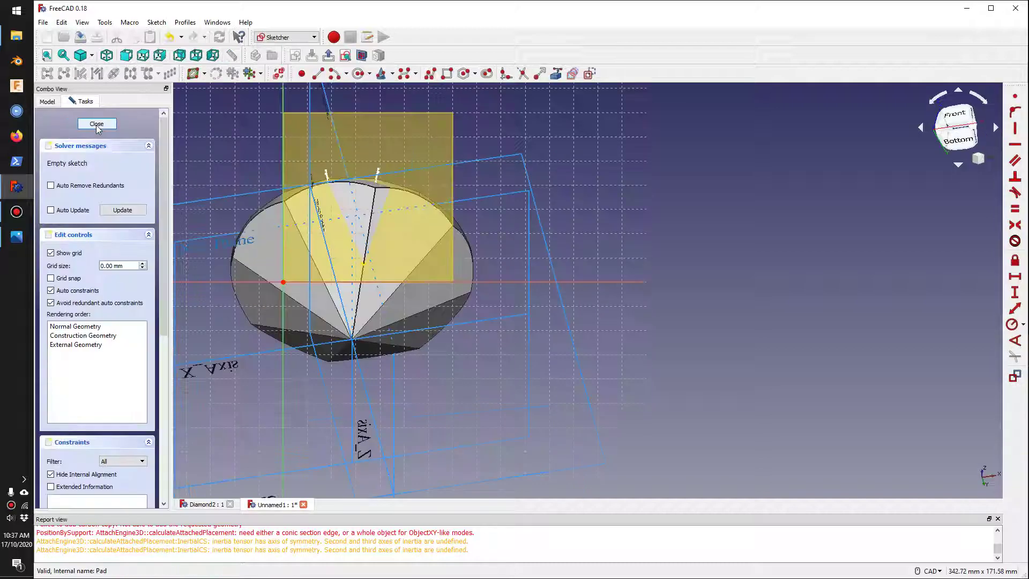
left_click(358, 76)
left_click(362, 211)
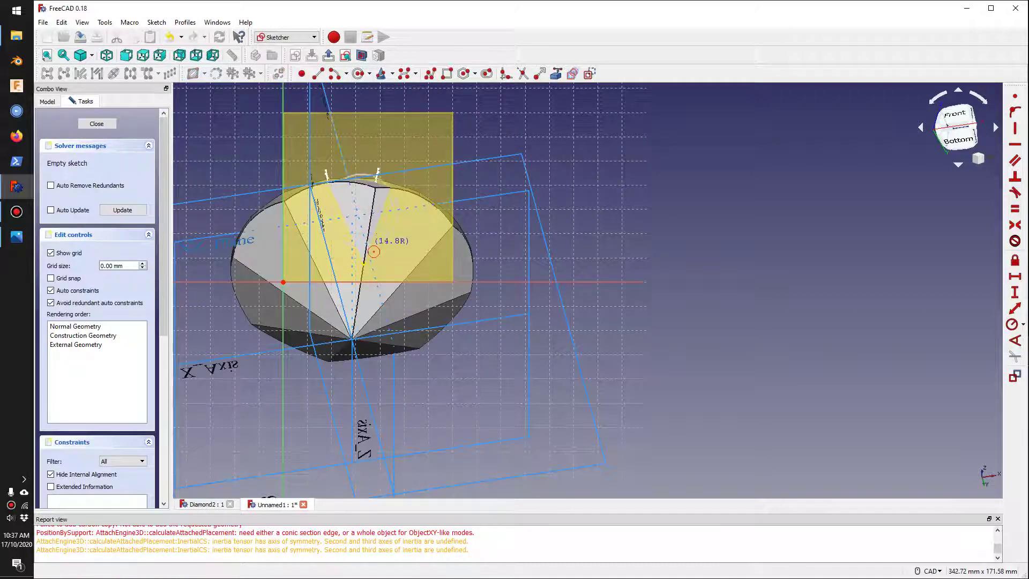
left_click(373, 273)
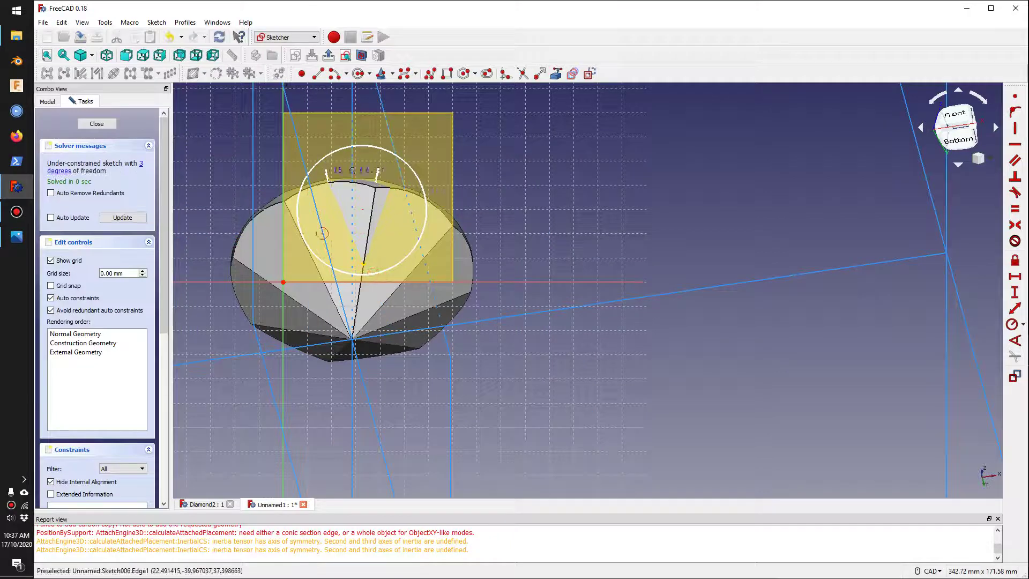
left_click(114, 124)
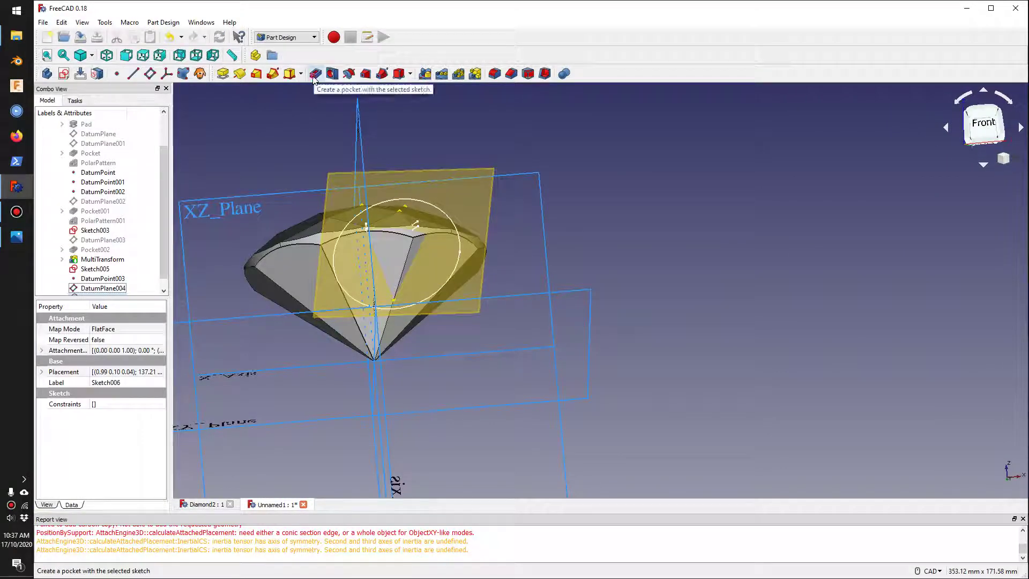
- Cut a reversed 5 mm deep pocket from the circle sketch and hide DatumPlane004
left_click(314, 74)
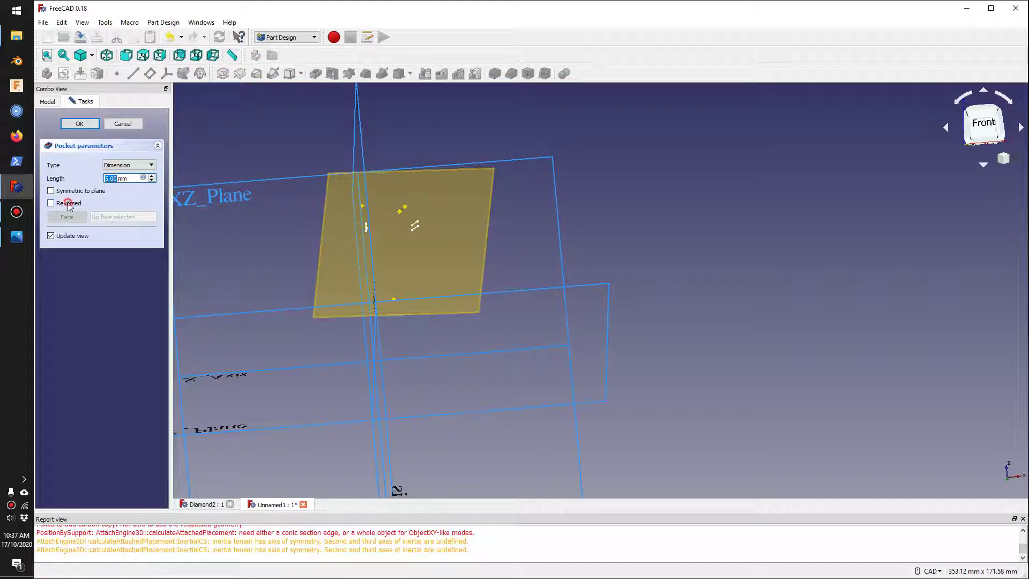
left_click(52, 203)
left_click(79, 124)
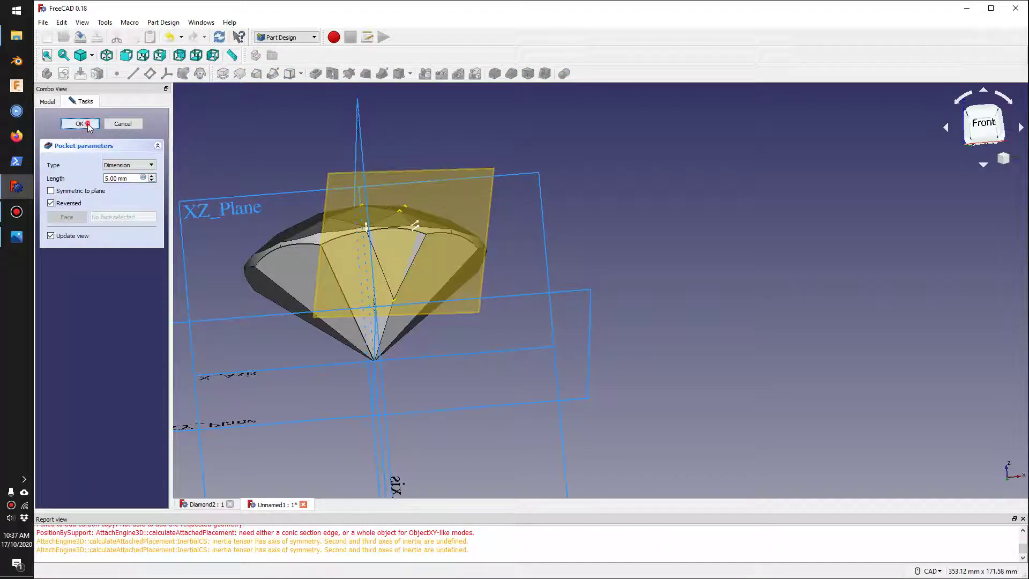
left_click(481, 202)
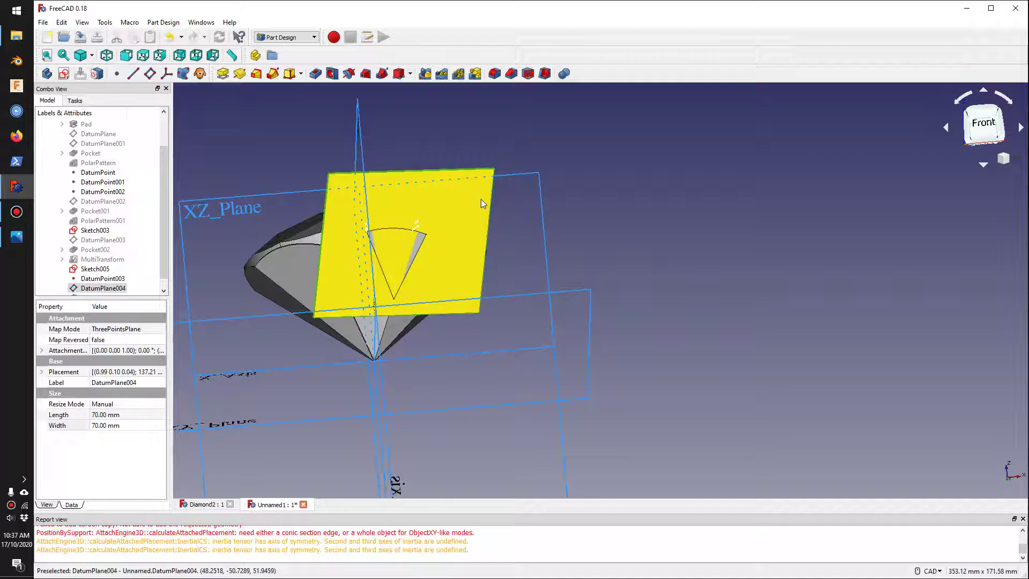
key("space")
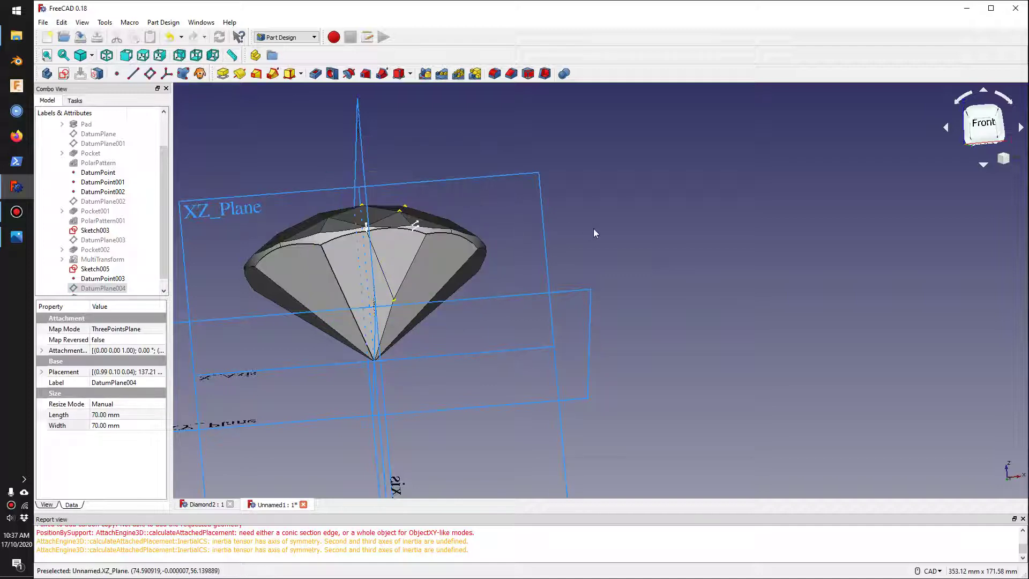
- Start a MultiTransform of Pocket003 and add a mirrored transformation about the base YZ plane
middle_click_drag(593, 228, 611, 252)
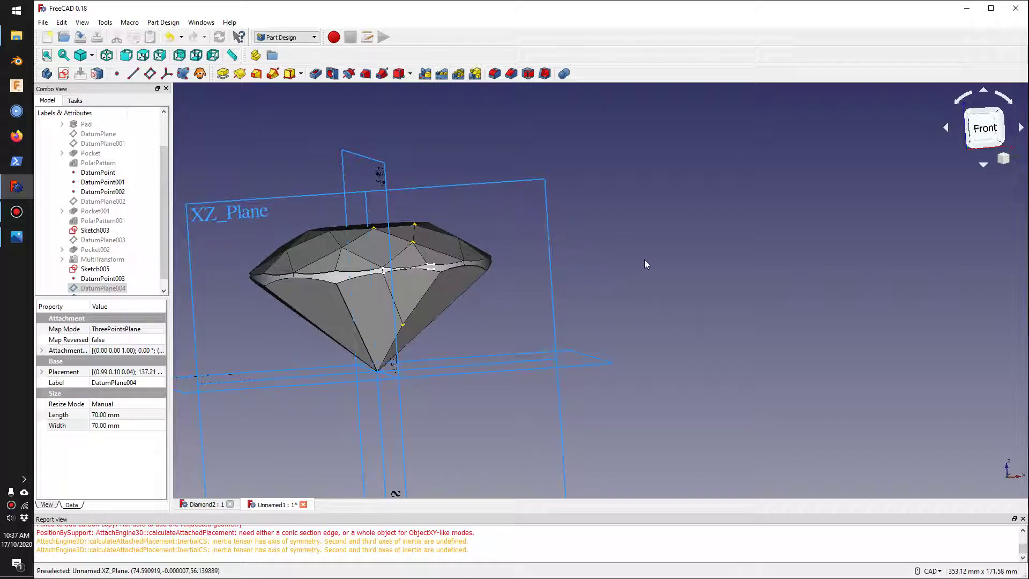
middle_click_drag(545, 305, 599, 303)
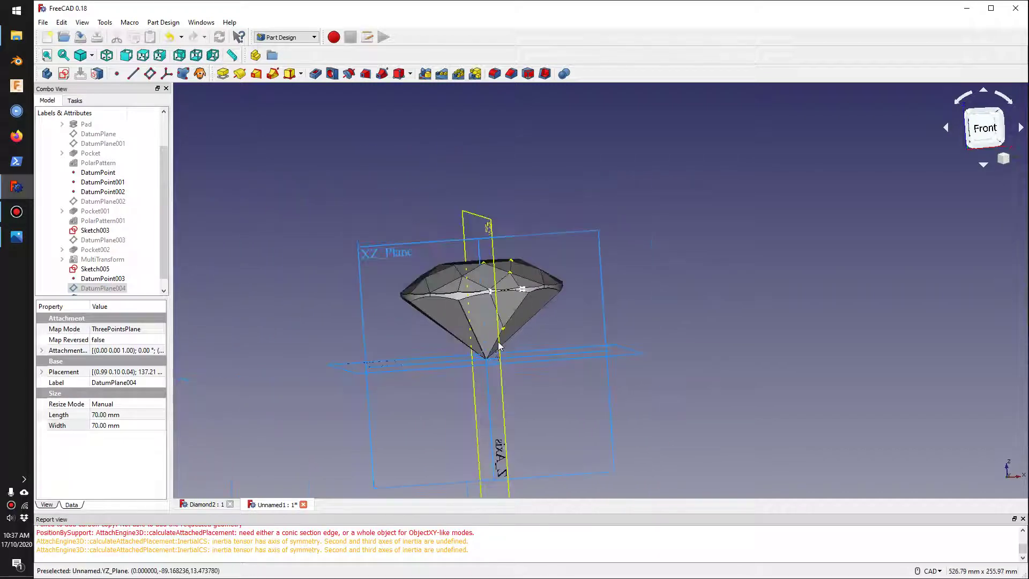
left_click(501, 141)
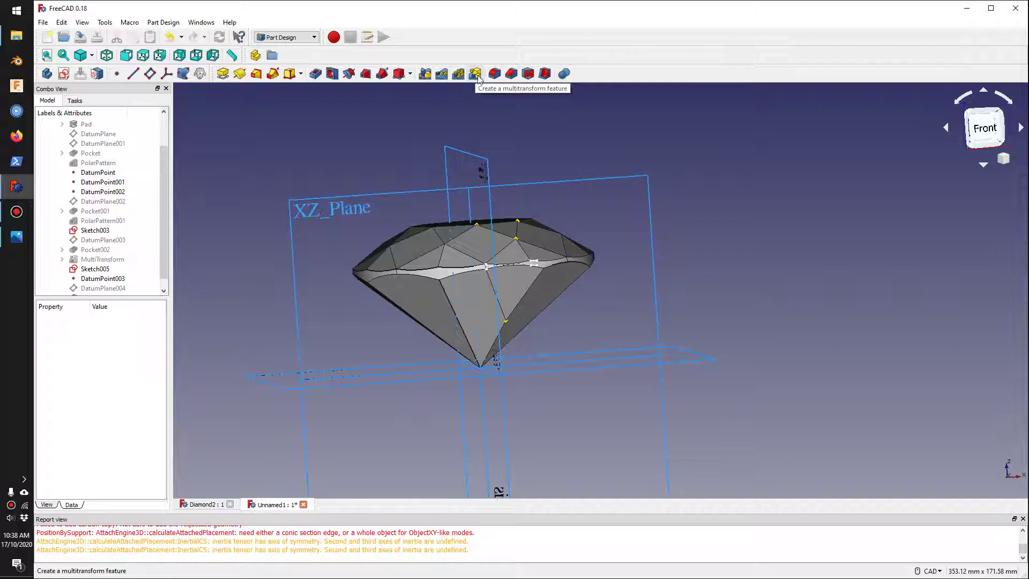
left_click(476, 73)
left_click(80, 202)
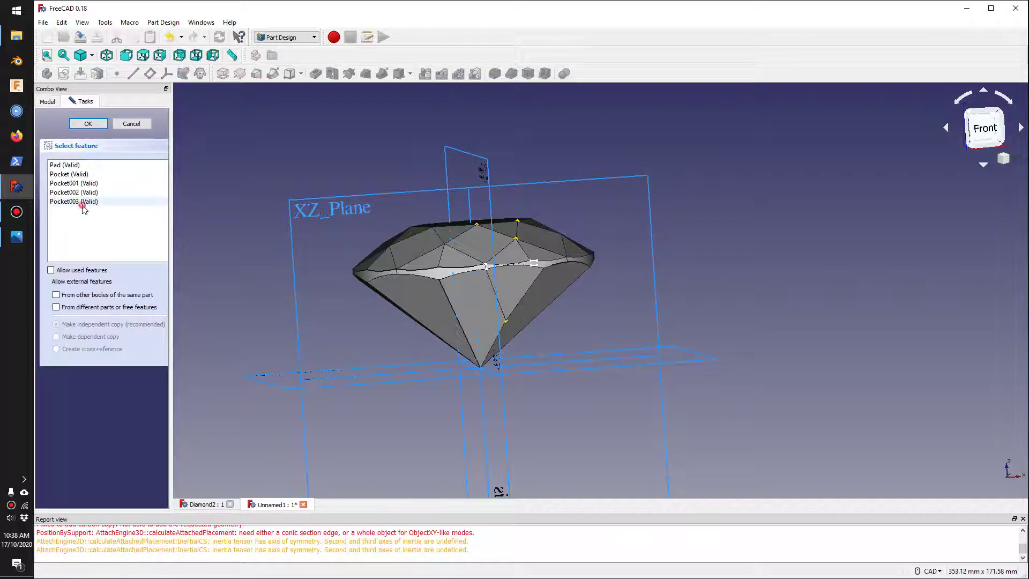
left_click(92, 126)
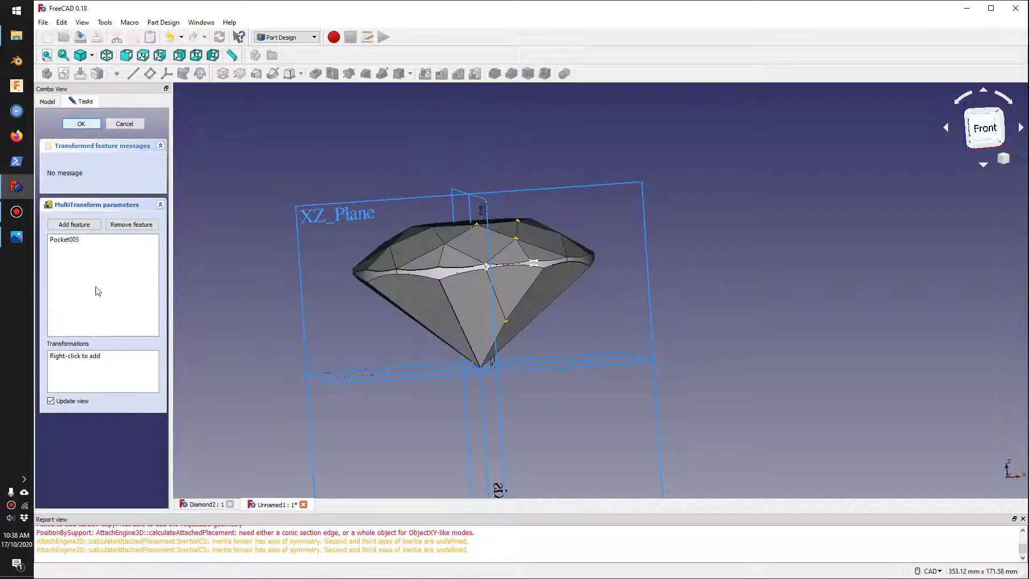
right_click(98, 362)
left_click(130, 394)
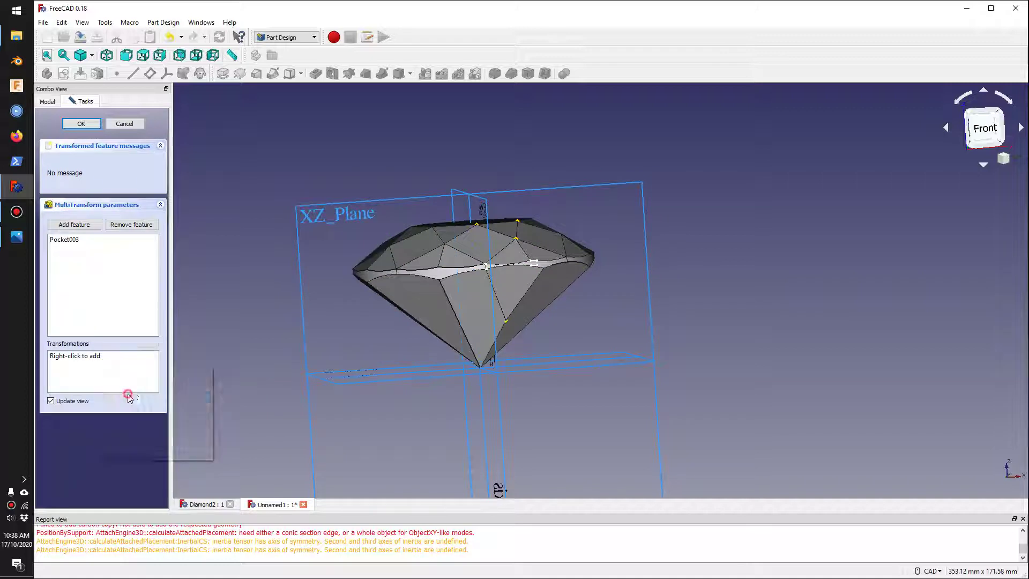
left_click(486, 204)
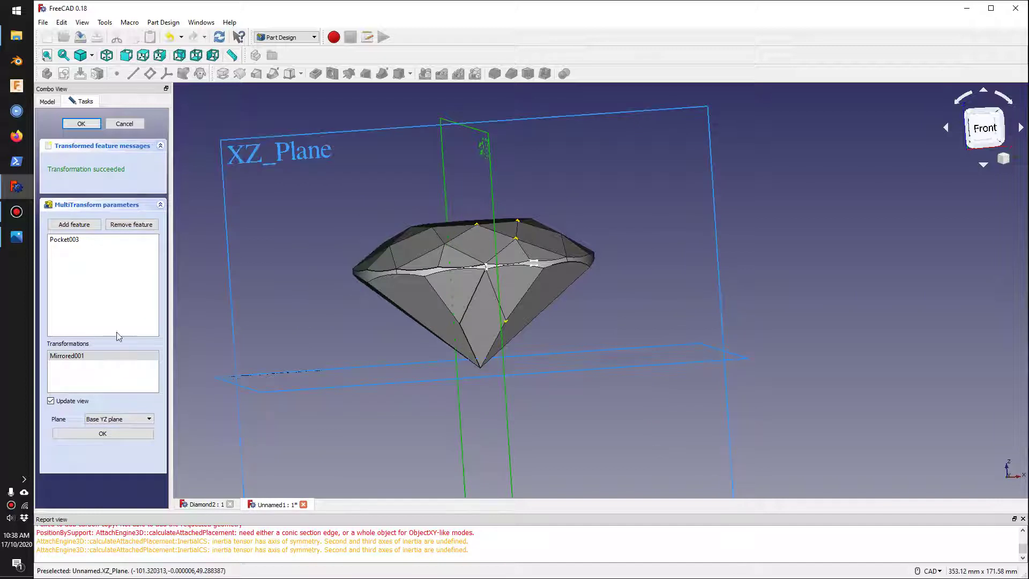
- Add a polar pattern around the base Z axis over 360° with the required occurrences, and accept the MultiTransform
right_click(100, 374)
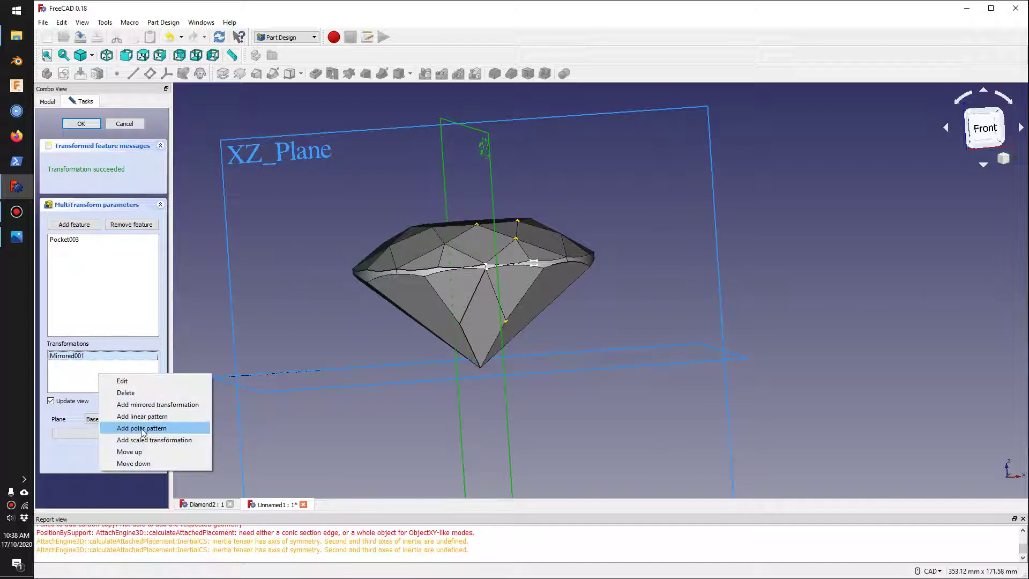
left_click(142, 428)
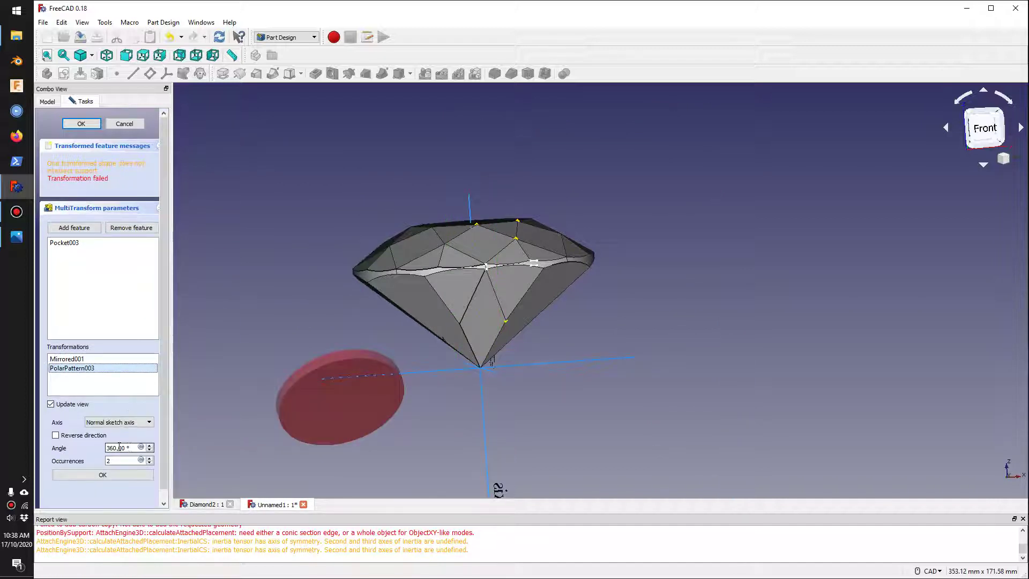
left_click(110, 422)
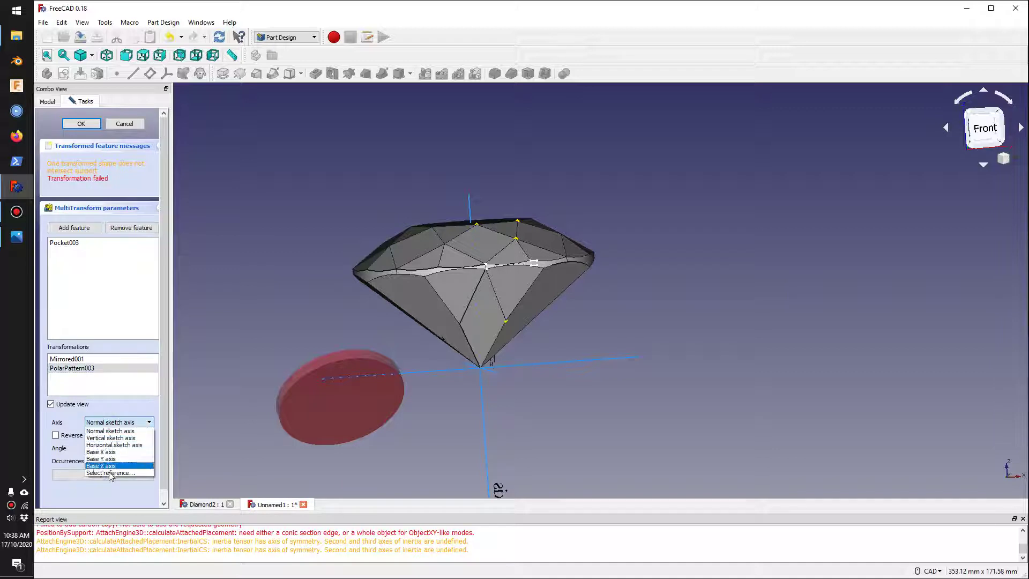
left_click(109, 466)
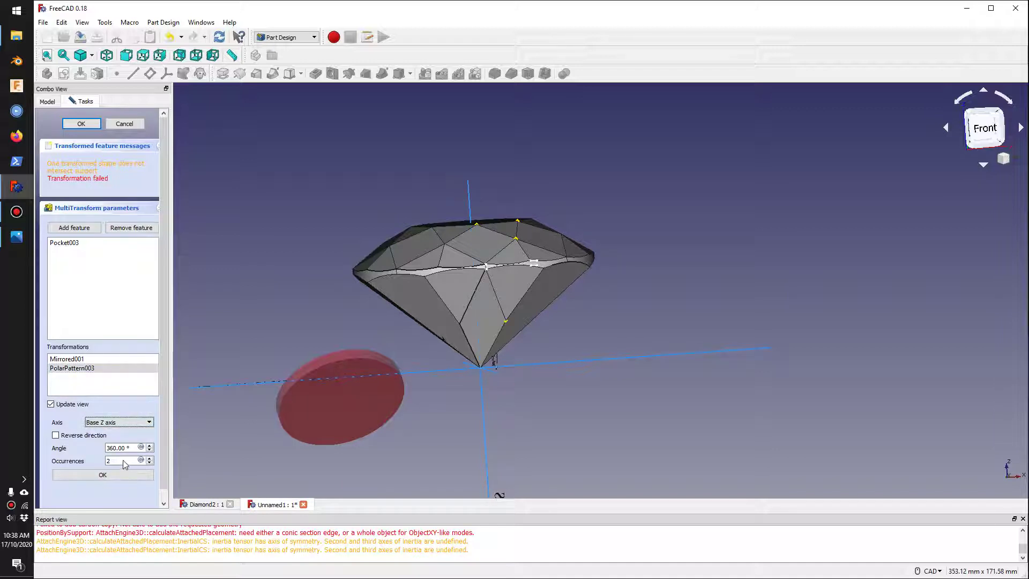
left_click(124, 459)
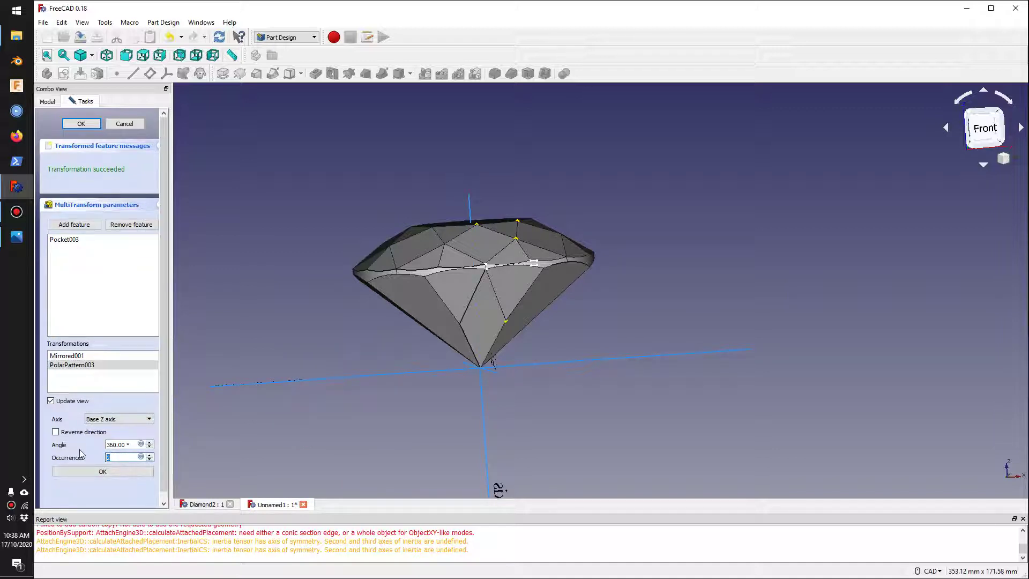
left_click(108, 472)
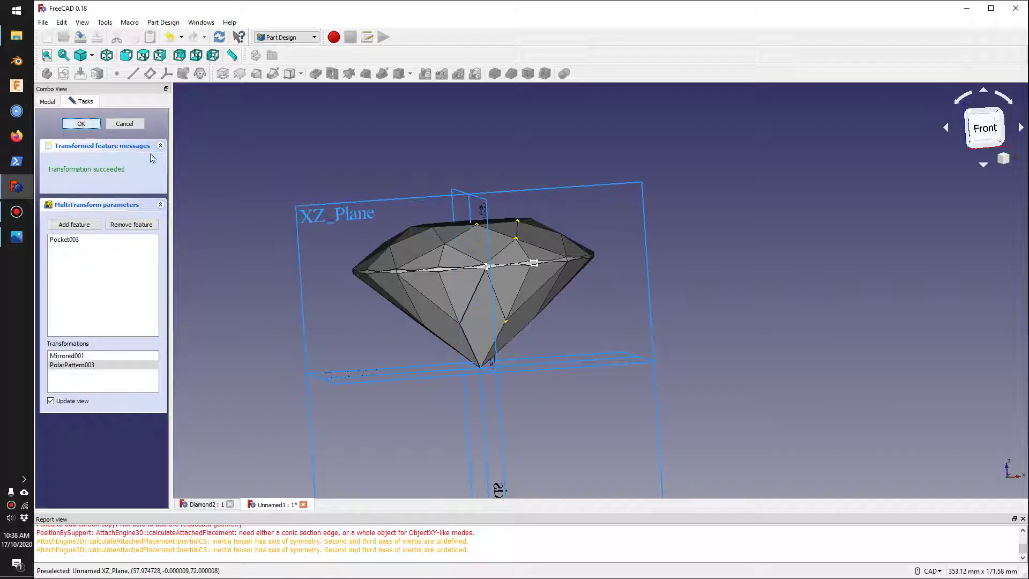
left_click(82, 125)
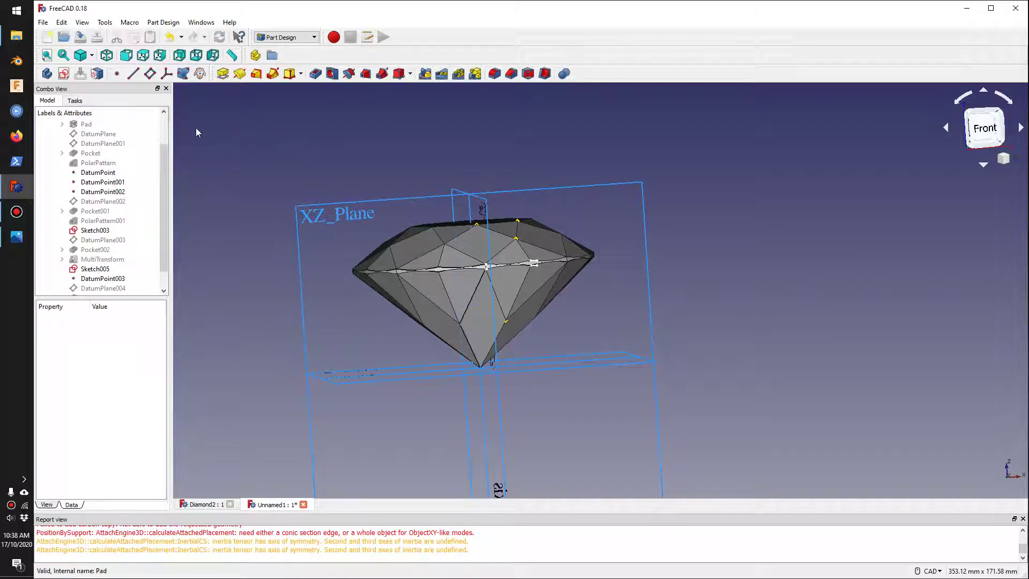
- Hide the body's Origin planes and axes
scroll(148, 173, "up", 2)
left_click(90, 153)
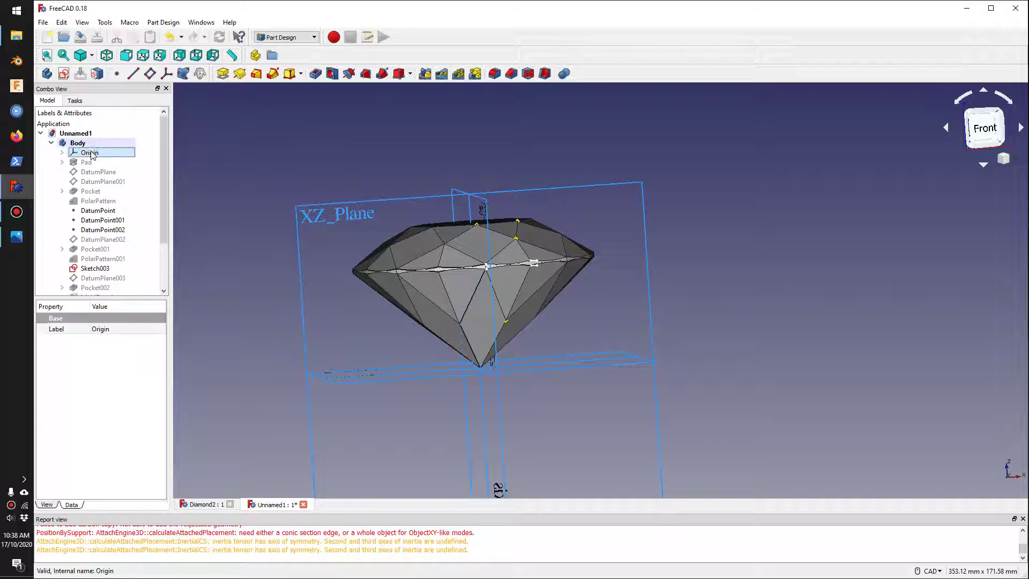
key("space")
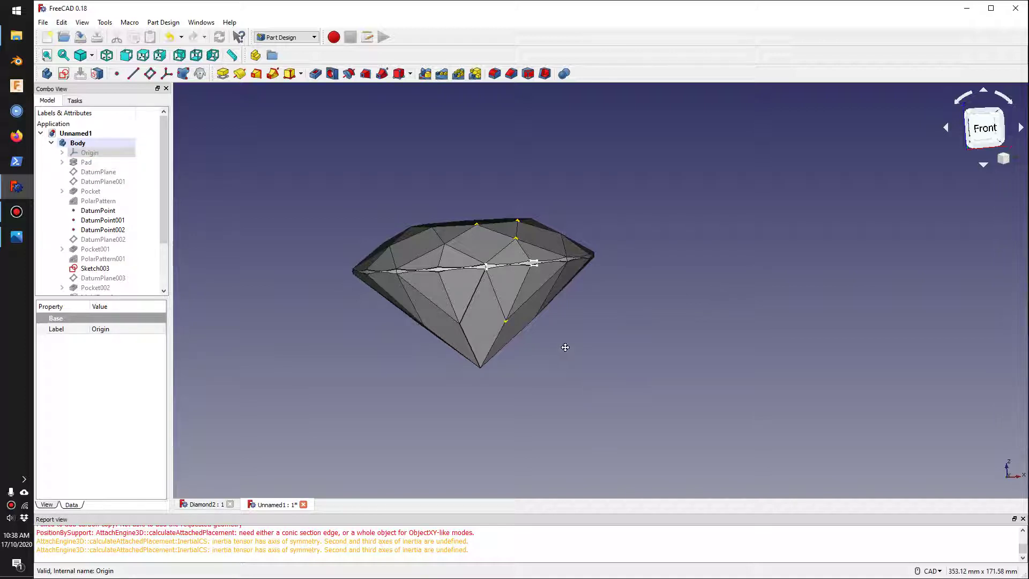
- Hide the helper sketches Sketch003 and Sketch005
middle_click_drag(565, 347, 583, 428)
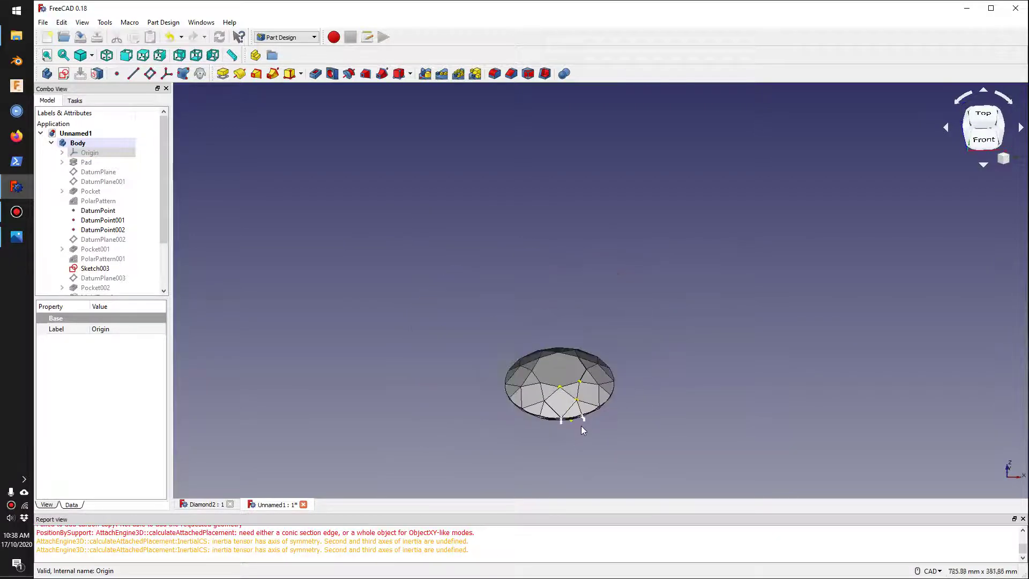
scroll(583, 429, "up", 6)
scroll(93, 219, "down", 2)
left_click(92, 213)
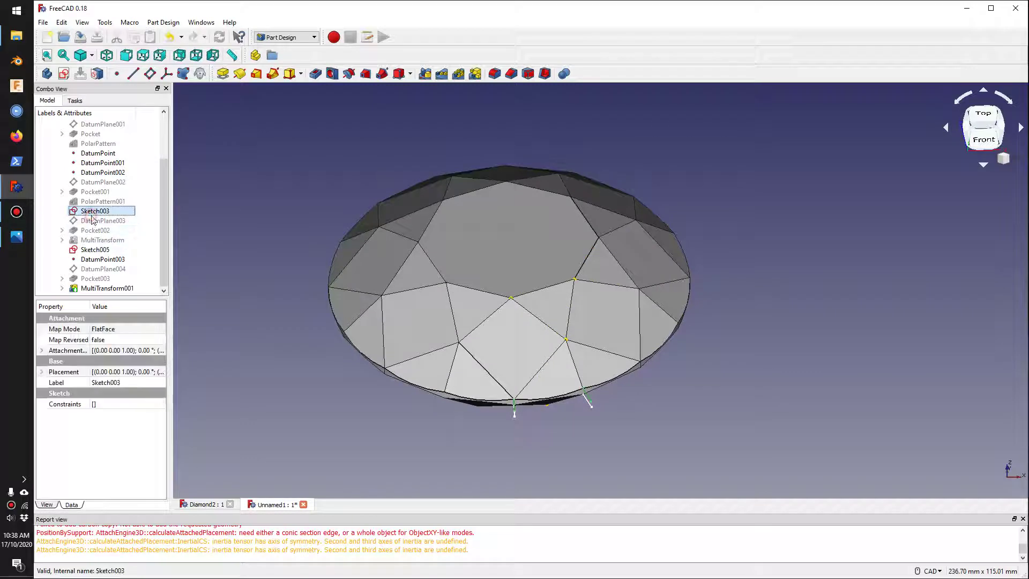
key("space")
left_click(95, 250)
key("space")
left_click(260, 260)
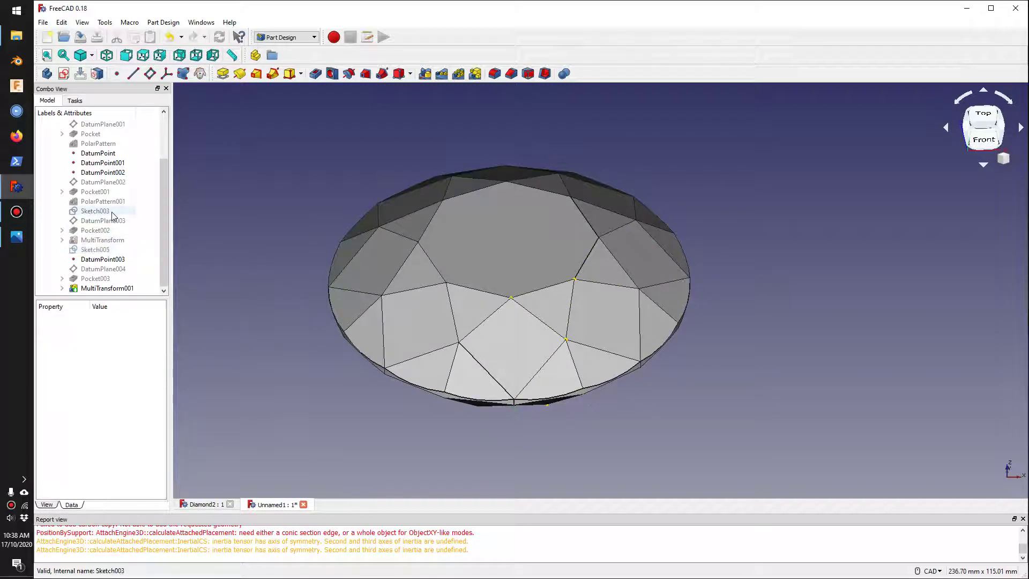
- Open the appearance settings of the Body and set its material to Emerald
scroll(113, 215, "up", 2)
left_click(78, 143)
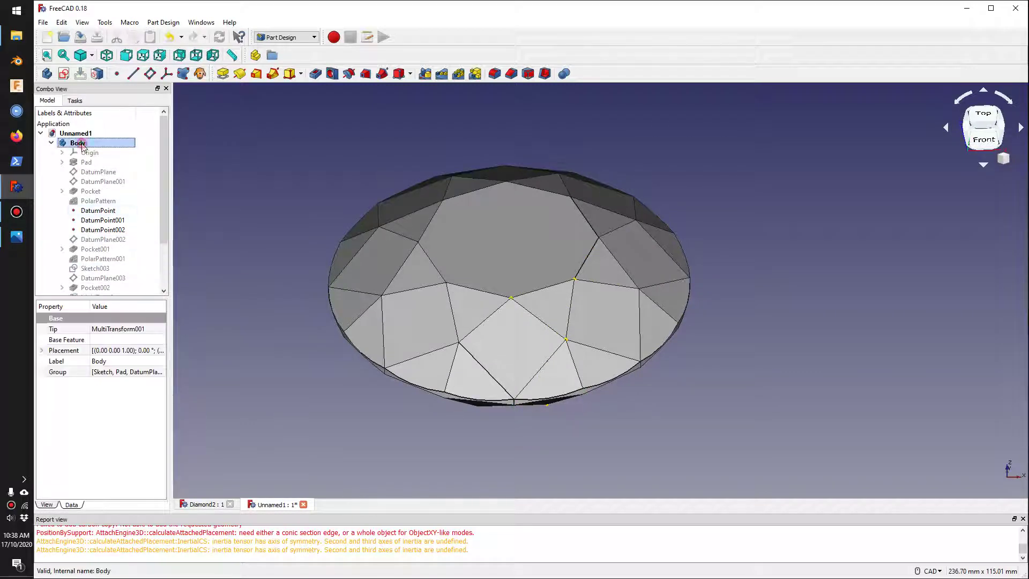
left_click(82, 22)
mouse_move(121, 214)
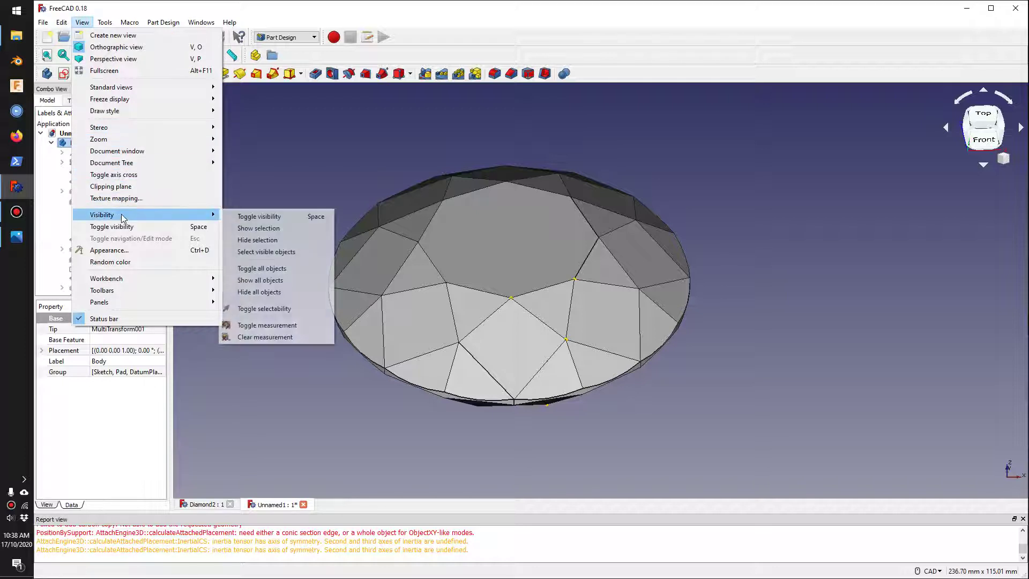
left_click(110, 250)
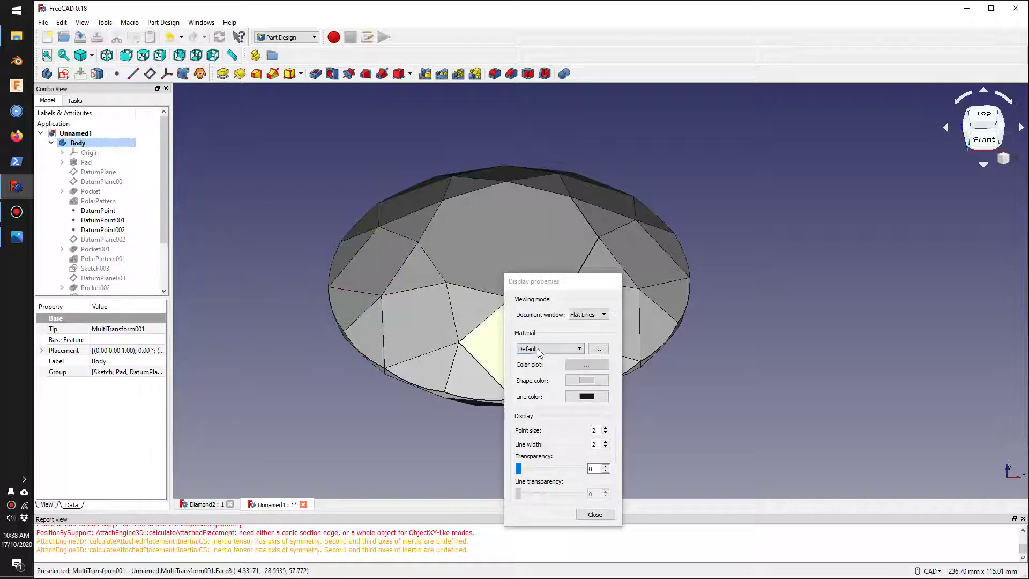
left_click(538, 349)
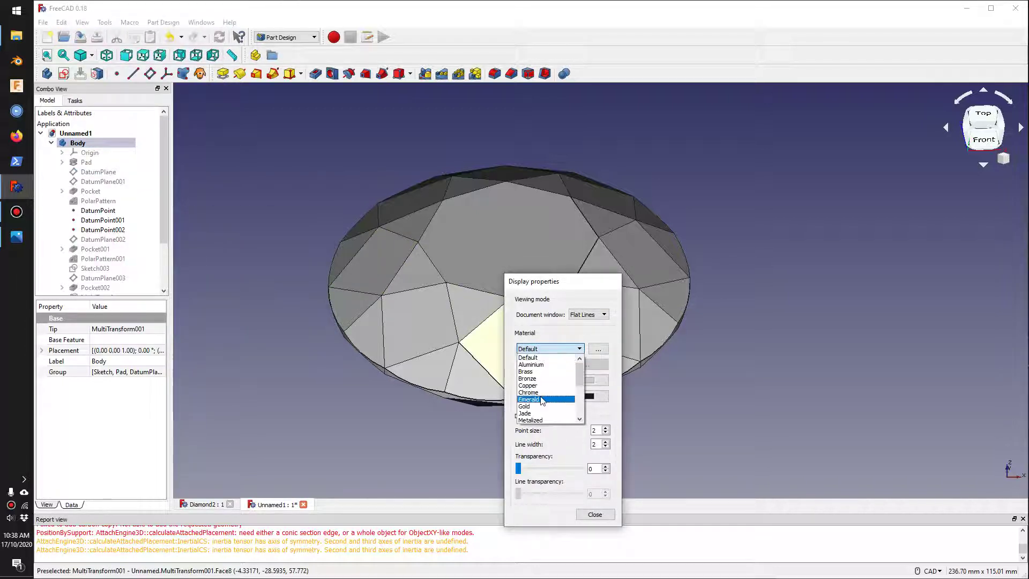
left_click(543, 400)
- Open the body's shape color selection and try dark green #005500 and light blue #00aaff
left_click(578, 382)
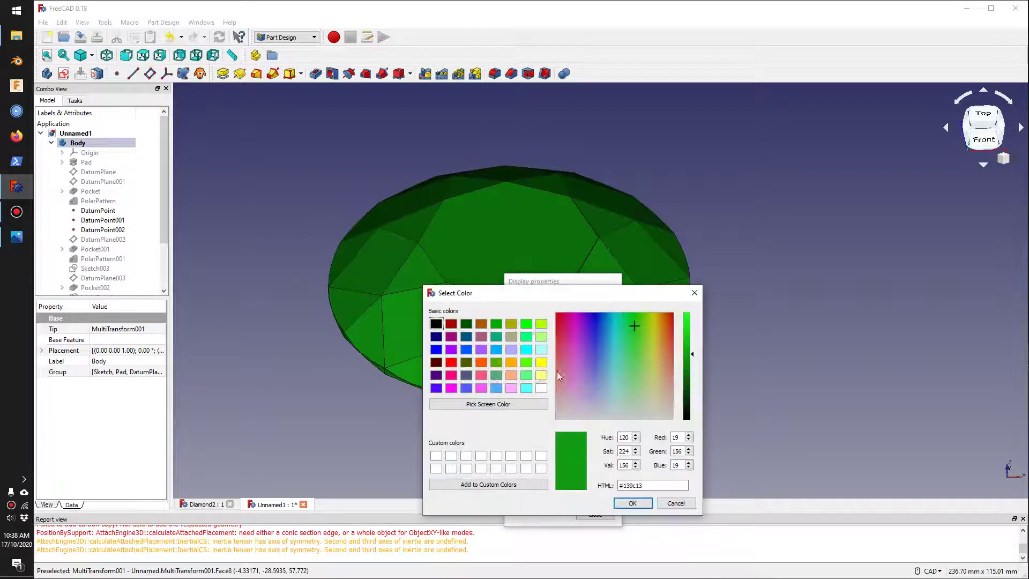
left_click(495, 362)
left_click(496, 350)
left_click(467, 325)
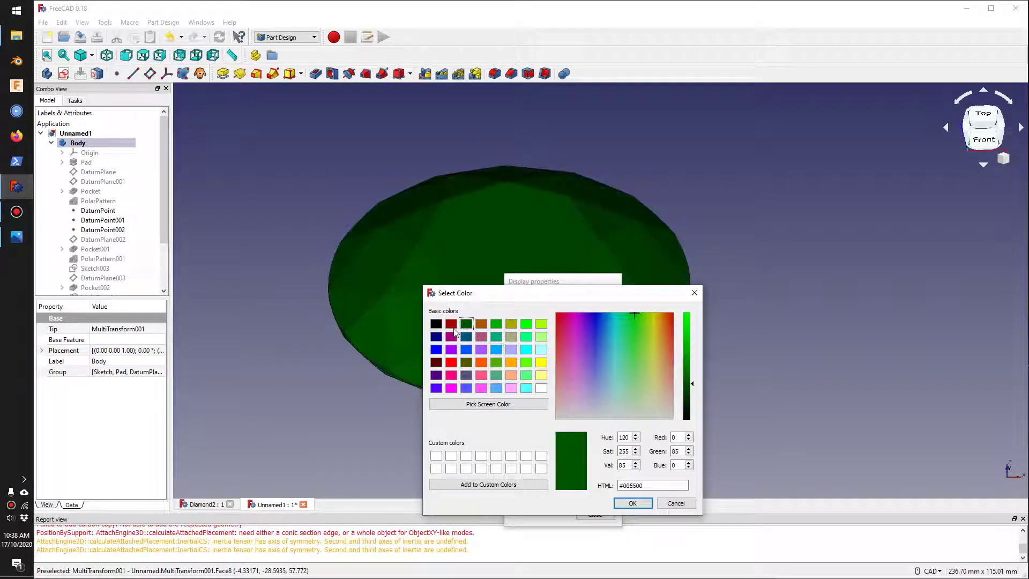
left_click(482, 337)
left_click(498, 350)
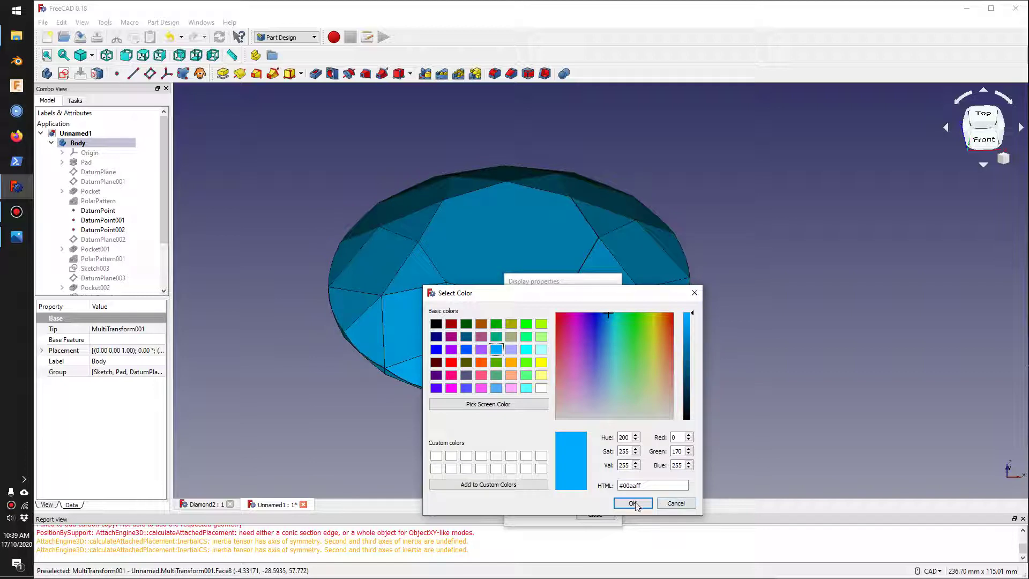
left_click(633, 504)
- Try alternative shape colors on the body, including #55ffff, green #00aa00, blue #0055ff and light blue #00aaff
left_click(527, 390)
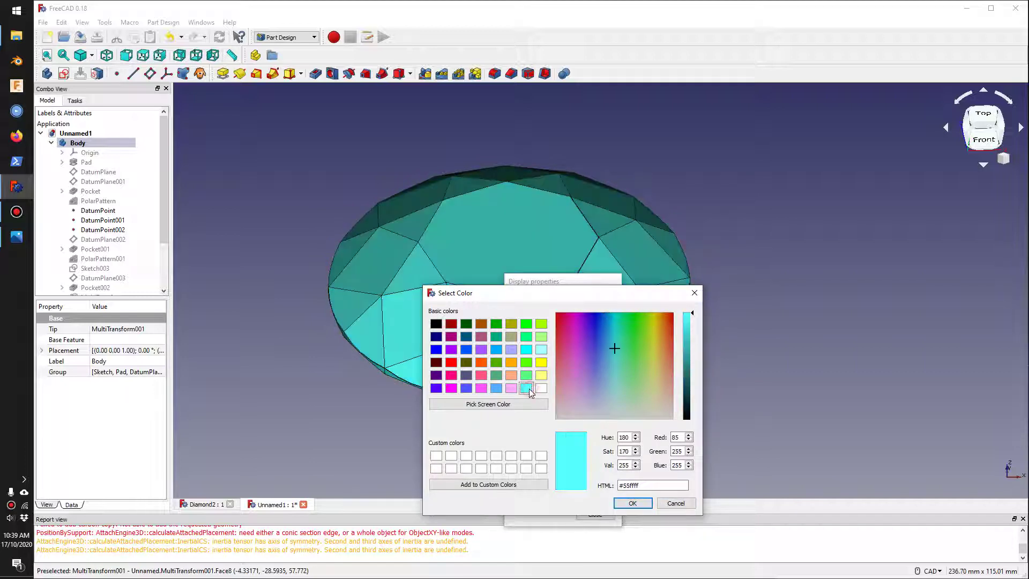
left_click(497, 336)
left_click(496, 324)
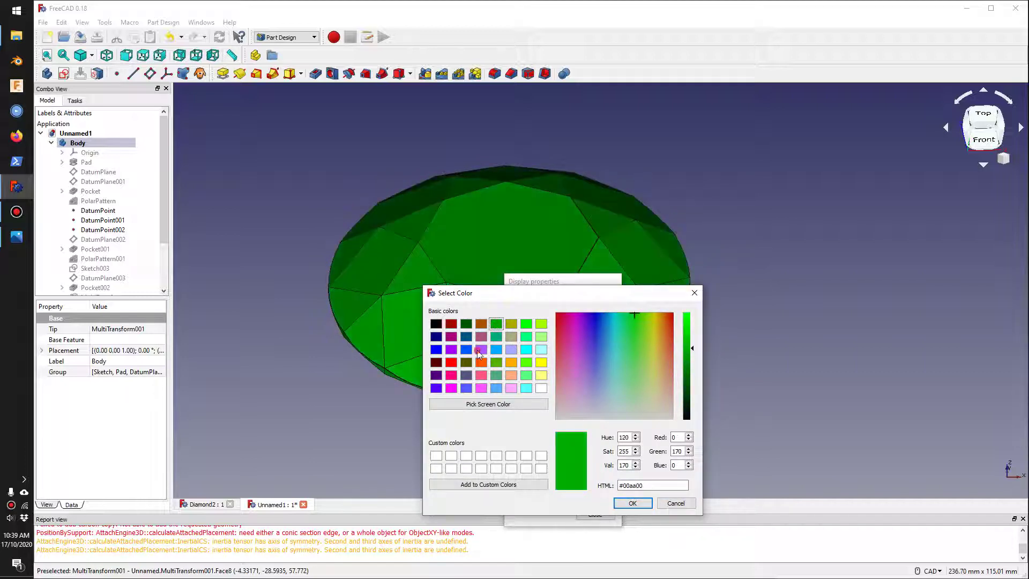
left_click(482, 351)
left_click(466, 349)
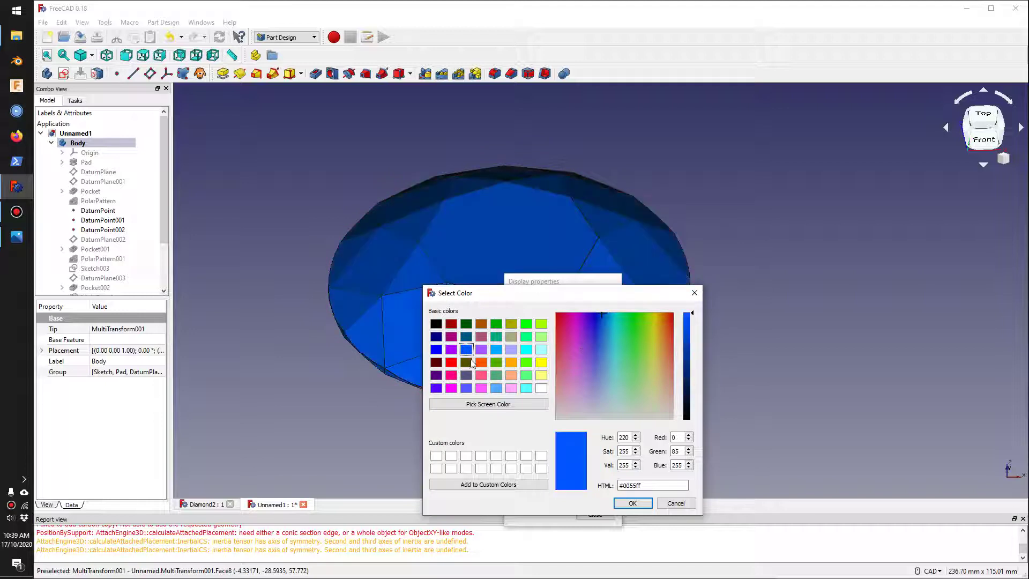
left_click(466, 363)
left_click(497, 349)
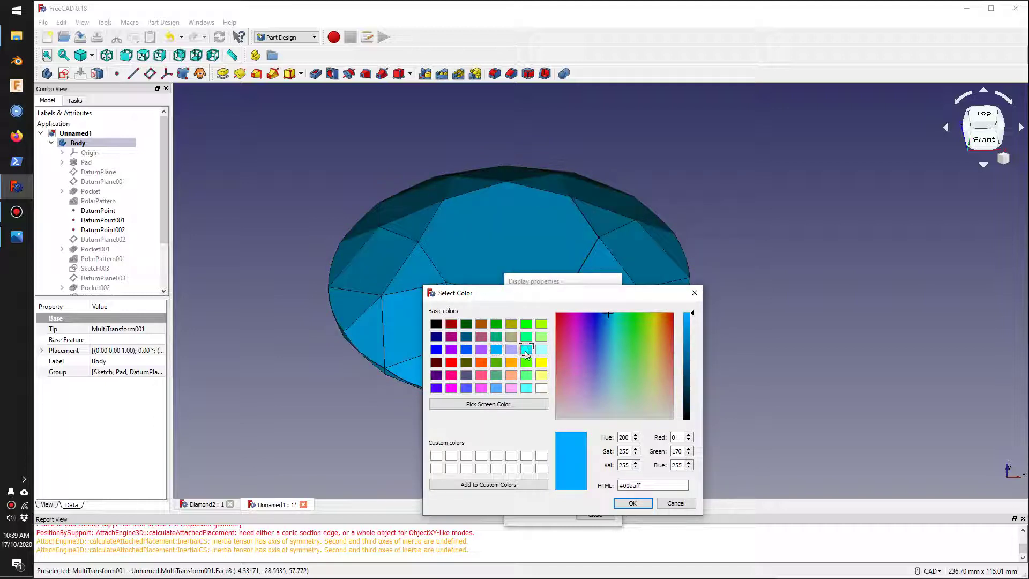
- Compare the light blue and cyan shades, set the body's shape color to bright cyan, and close the display properties
left_click(526, 350)
left_click(497, 350)
left_click(540, 349)
left_click(526, 350)
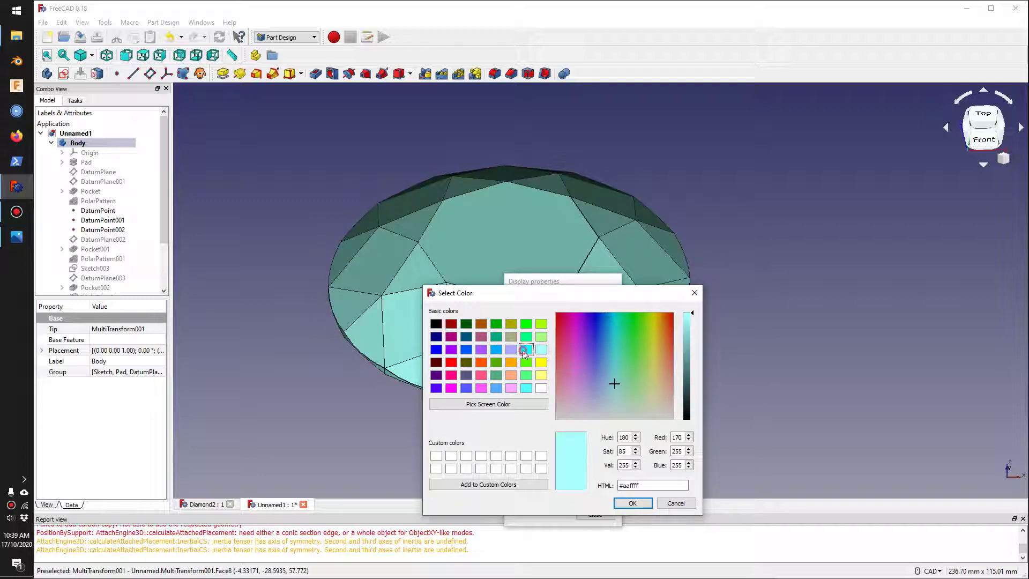
left_click(631, 503)
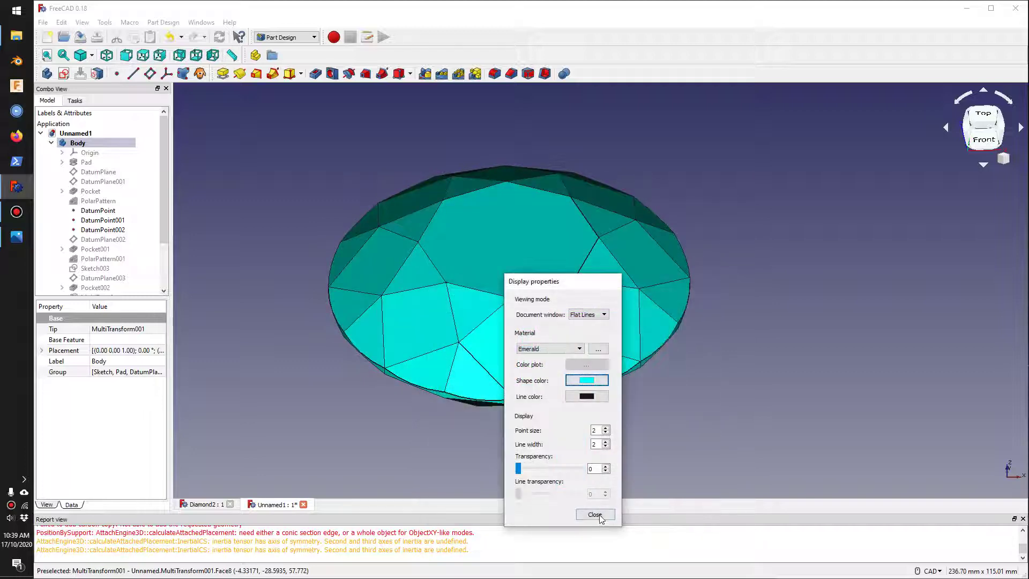
left_click(595, 515)
middle_click_drag(607, 422, 547, 343)
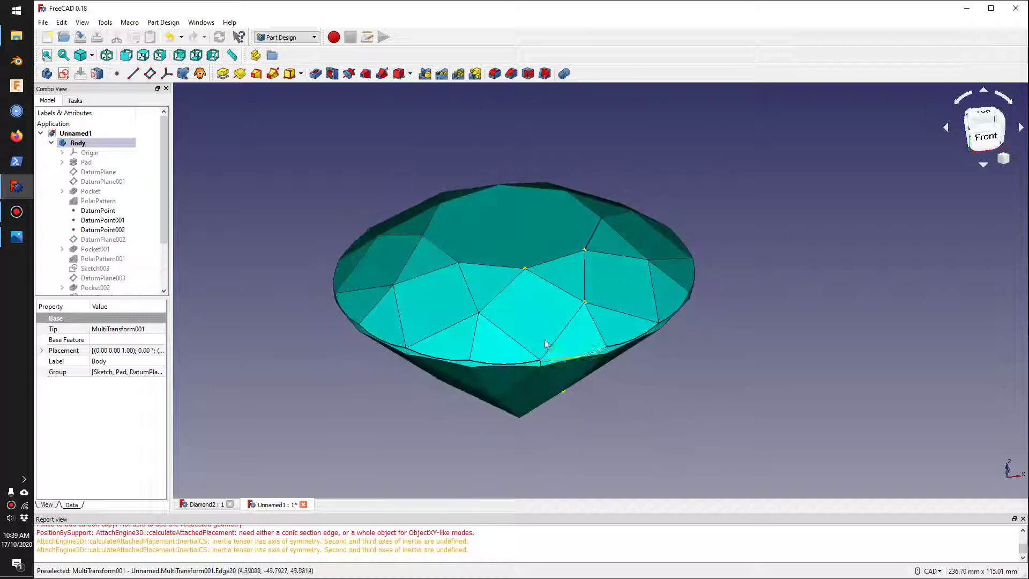
scroll(533, 329, "up", 3)
scroll(532, 329, "down", 2)
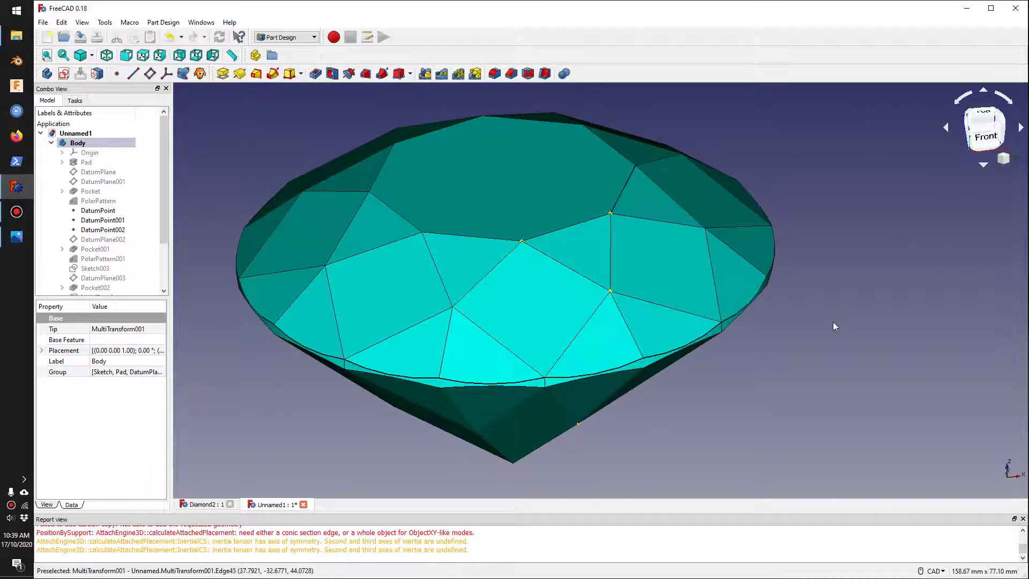